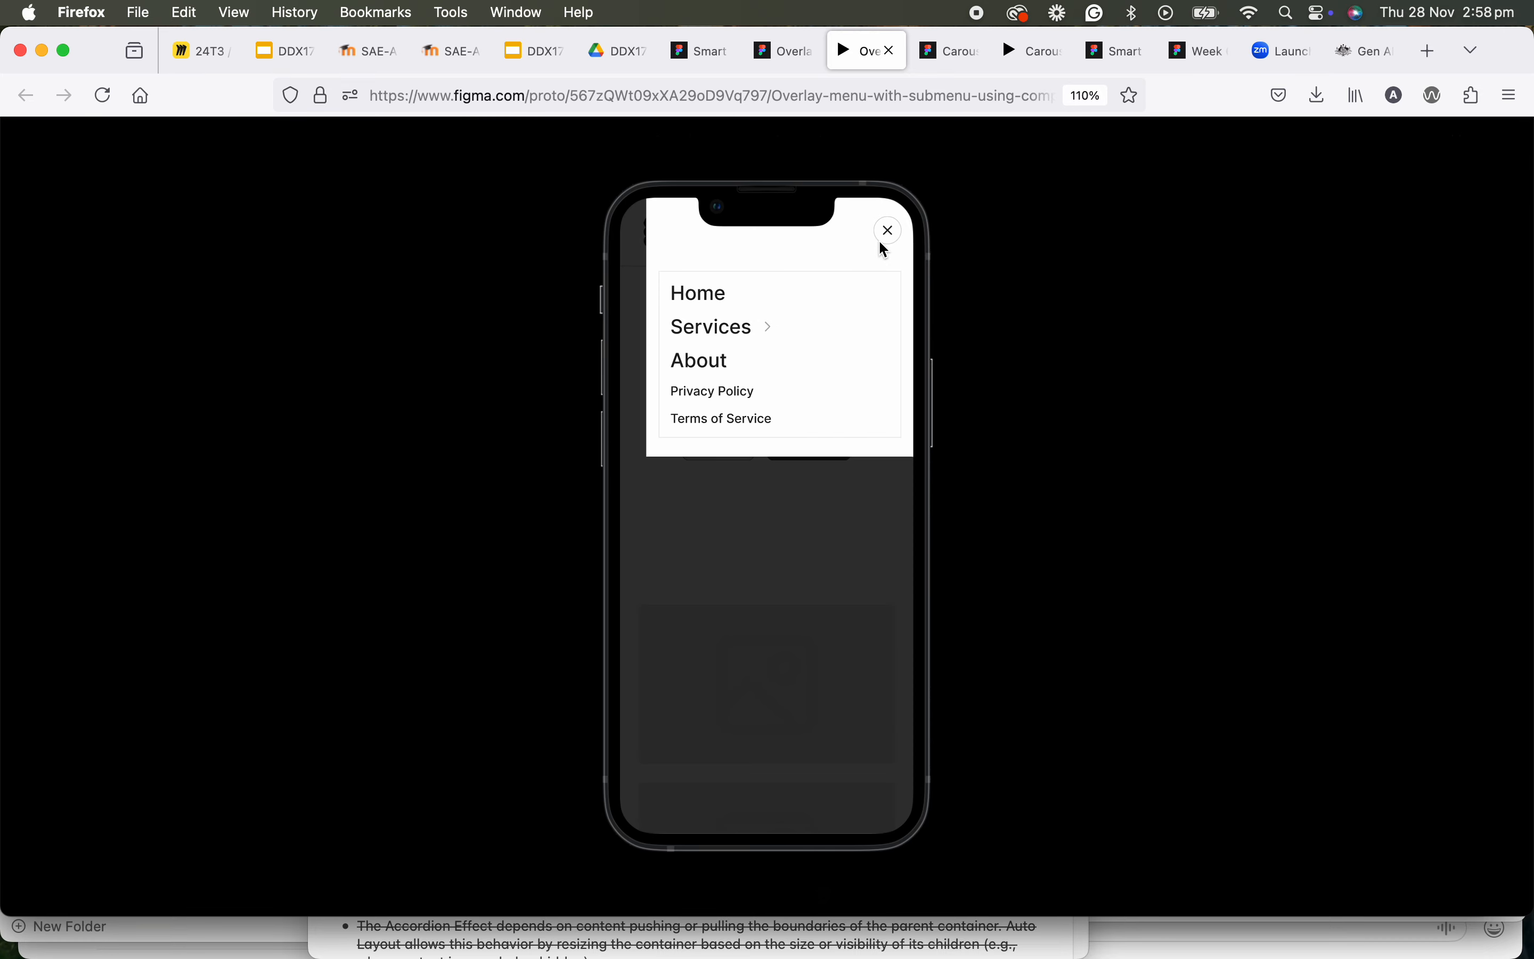
Preview the finished overlay menu prototype by expanding and collapsing the Services submenu, and close the overlay
left_click(764, 325)
left_click(763, 327)
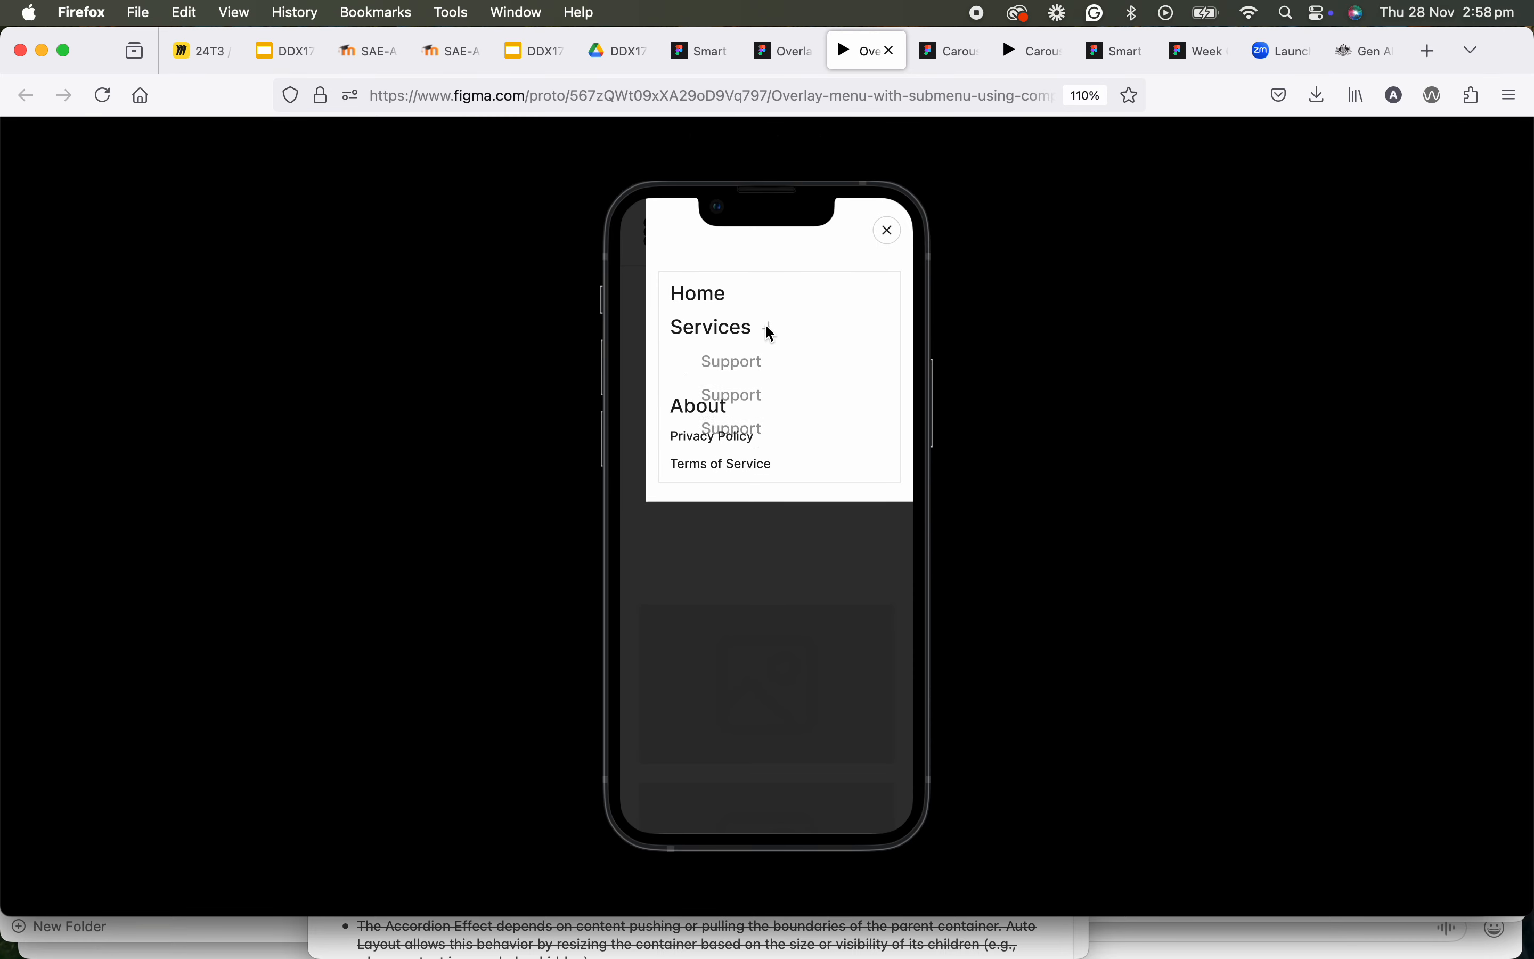
left_click(763, 329)
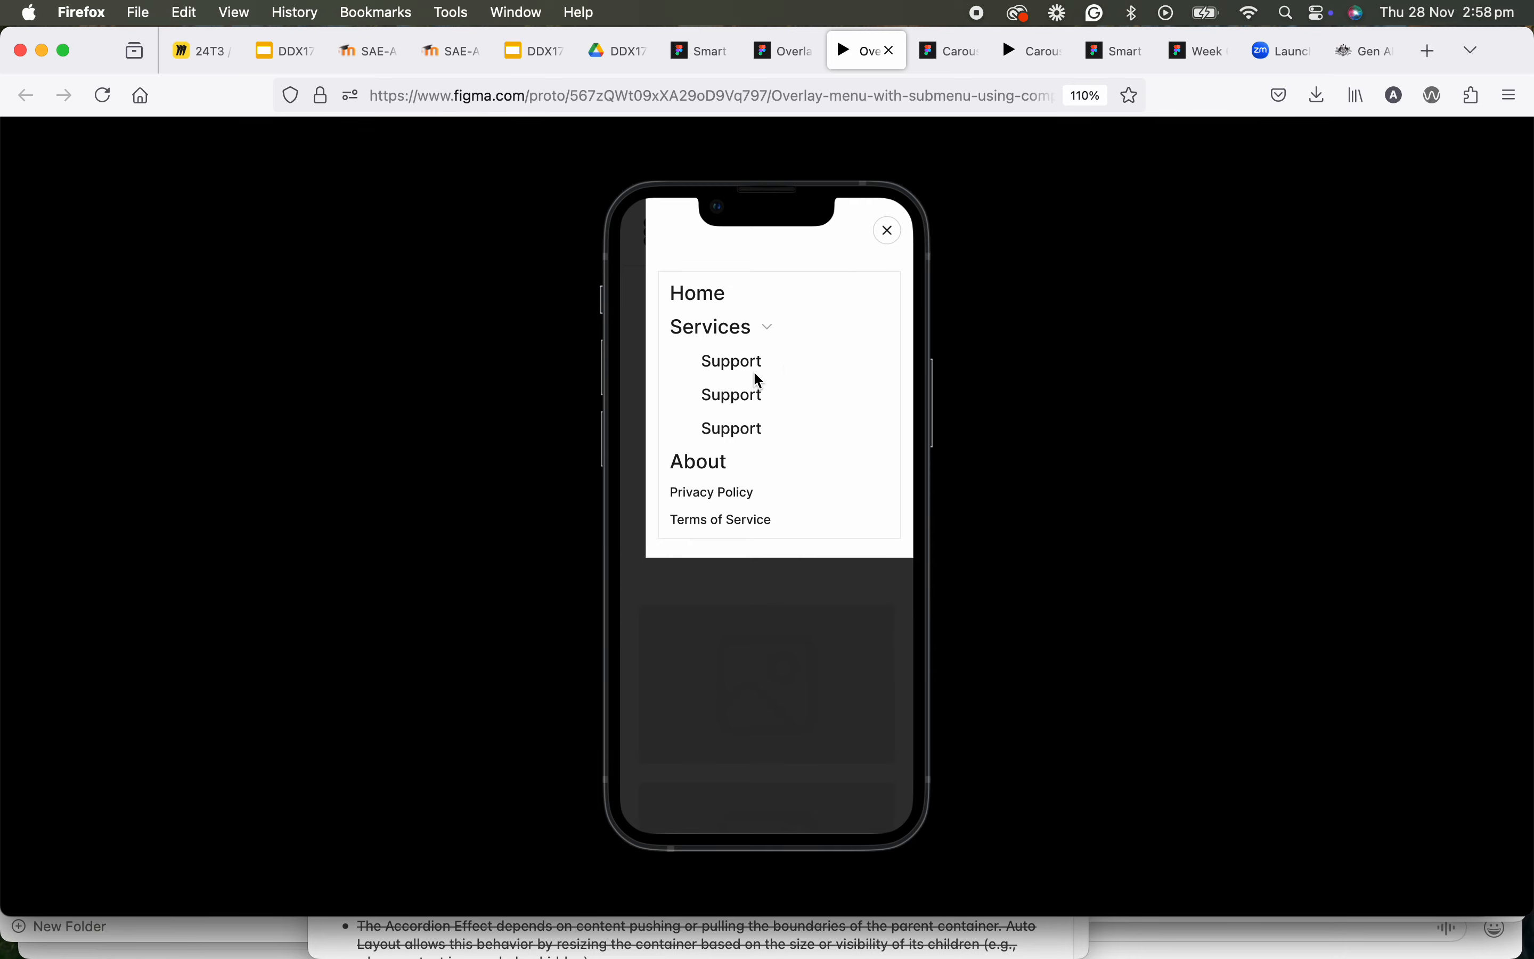
left_click(766, 337)
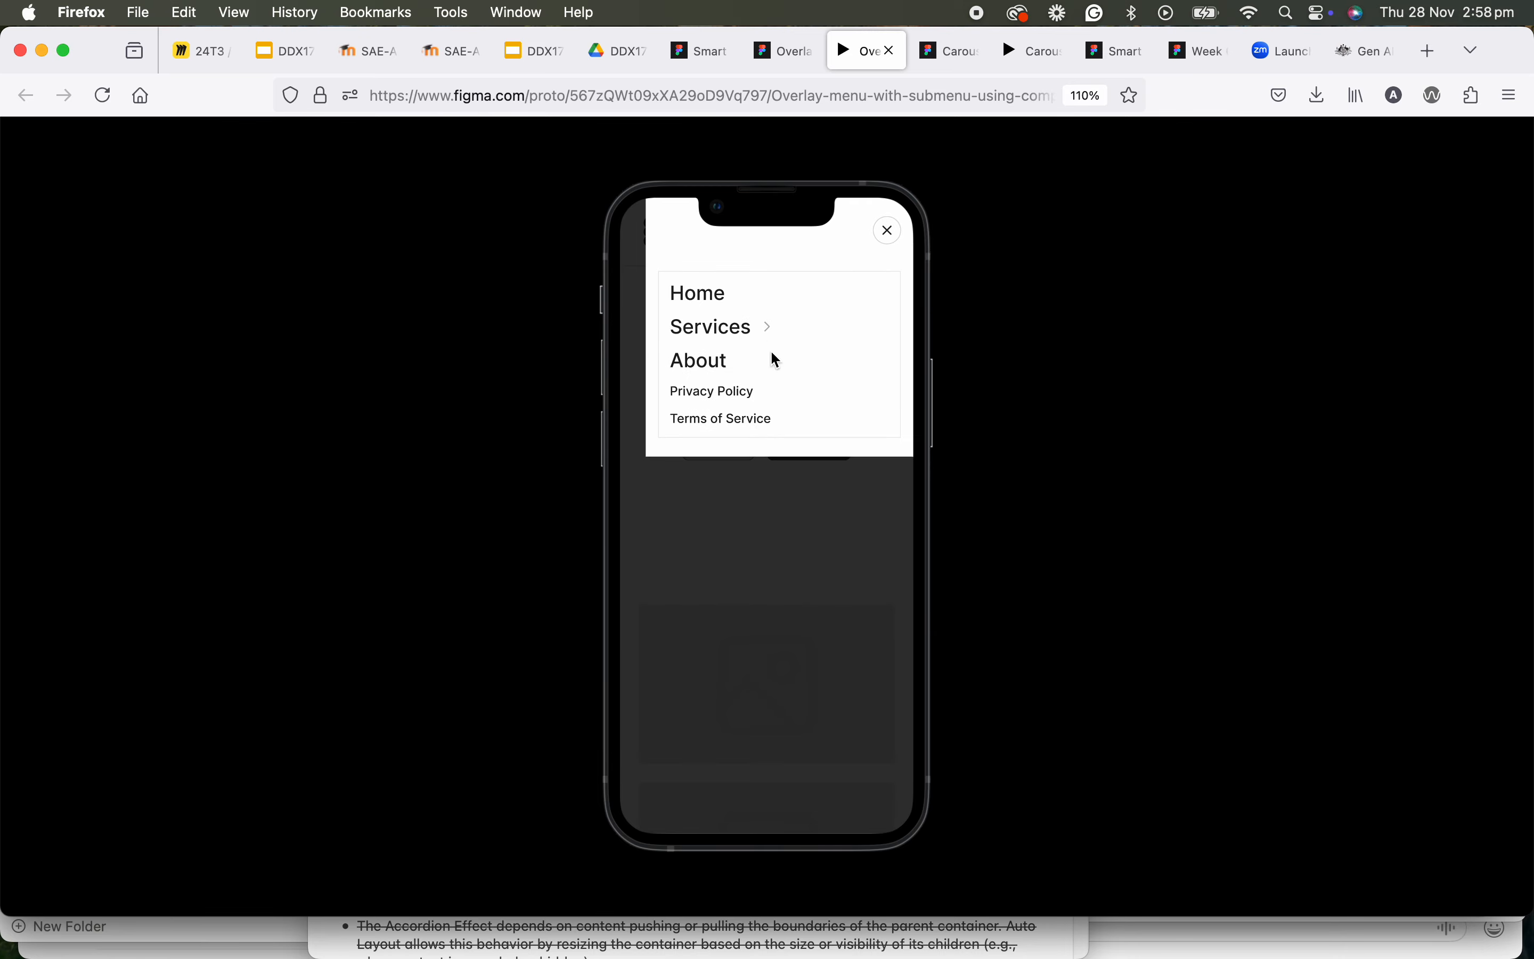
left_click(818, 522)
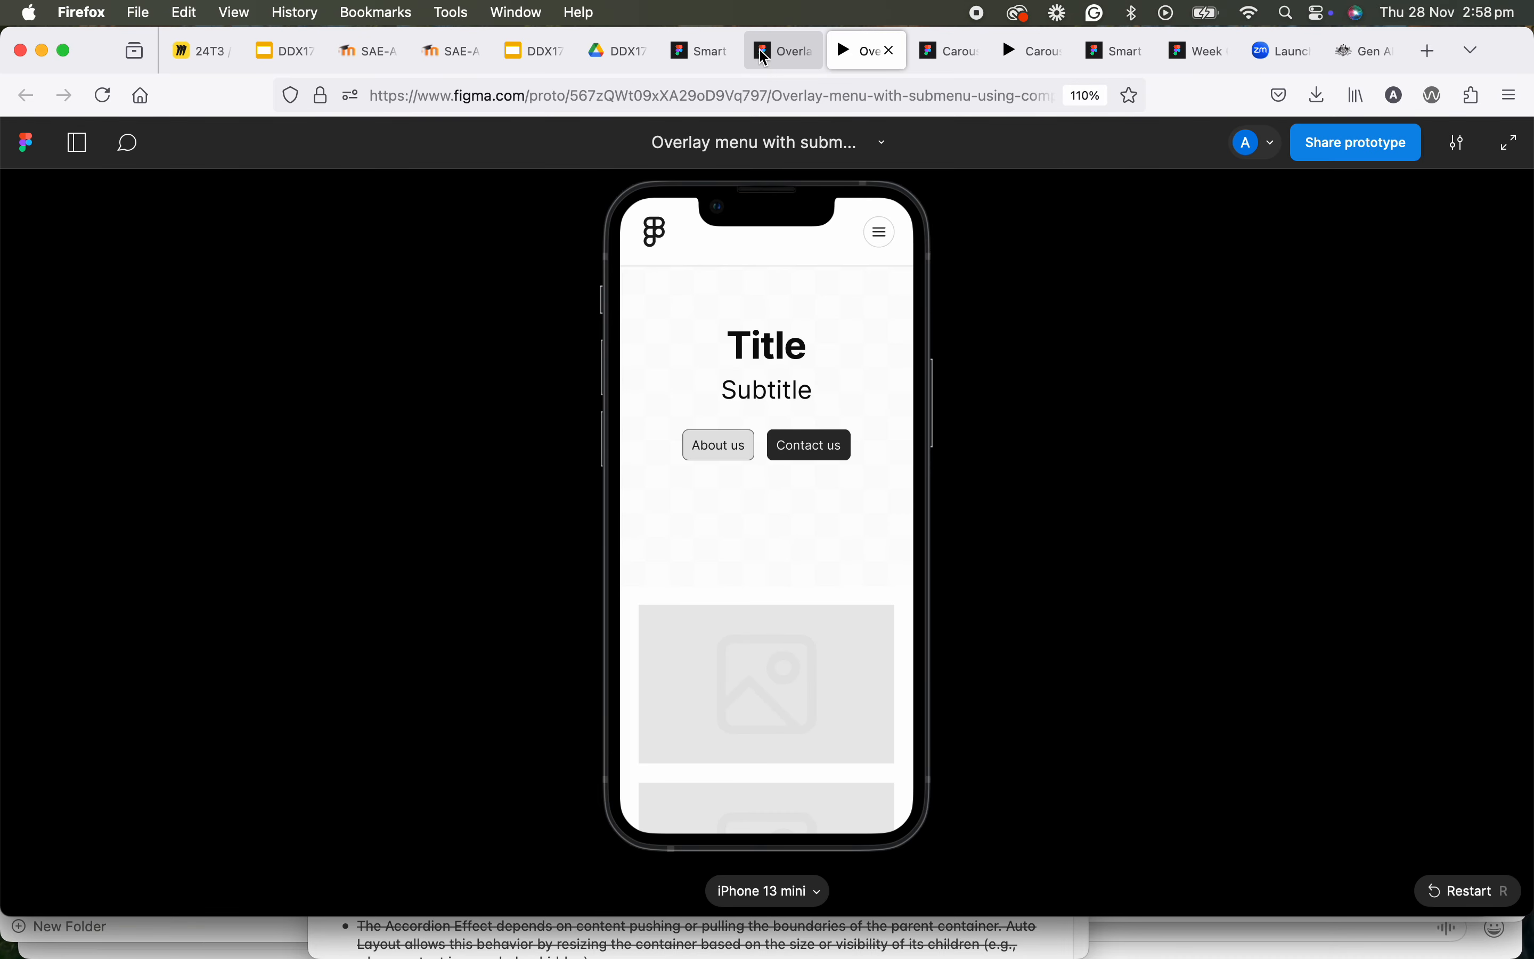
Switch to the overlay menu design file, open the "Mobile Menu with submenu start" page and select the nav frame inside menu items
left_click(781, 56)
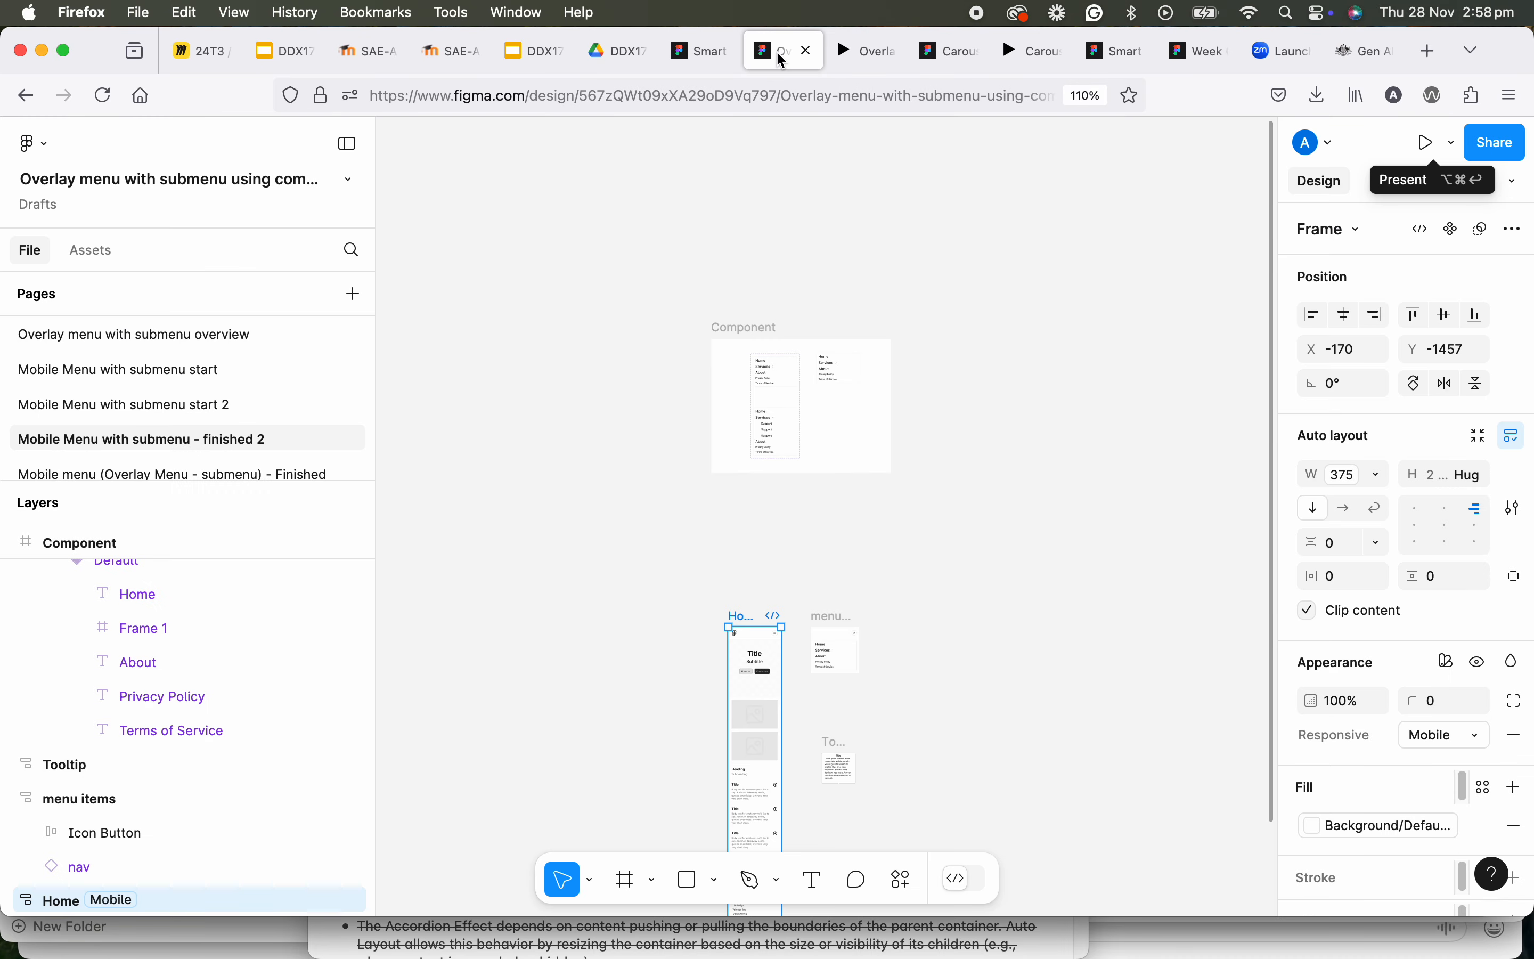
left_click(224, 367)
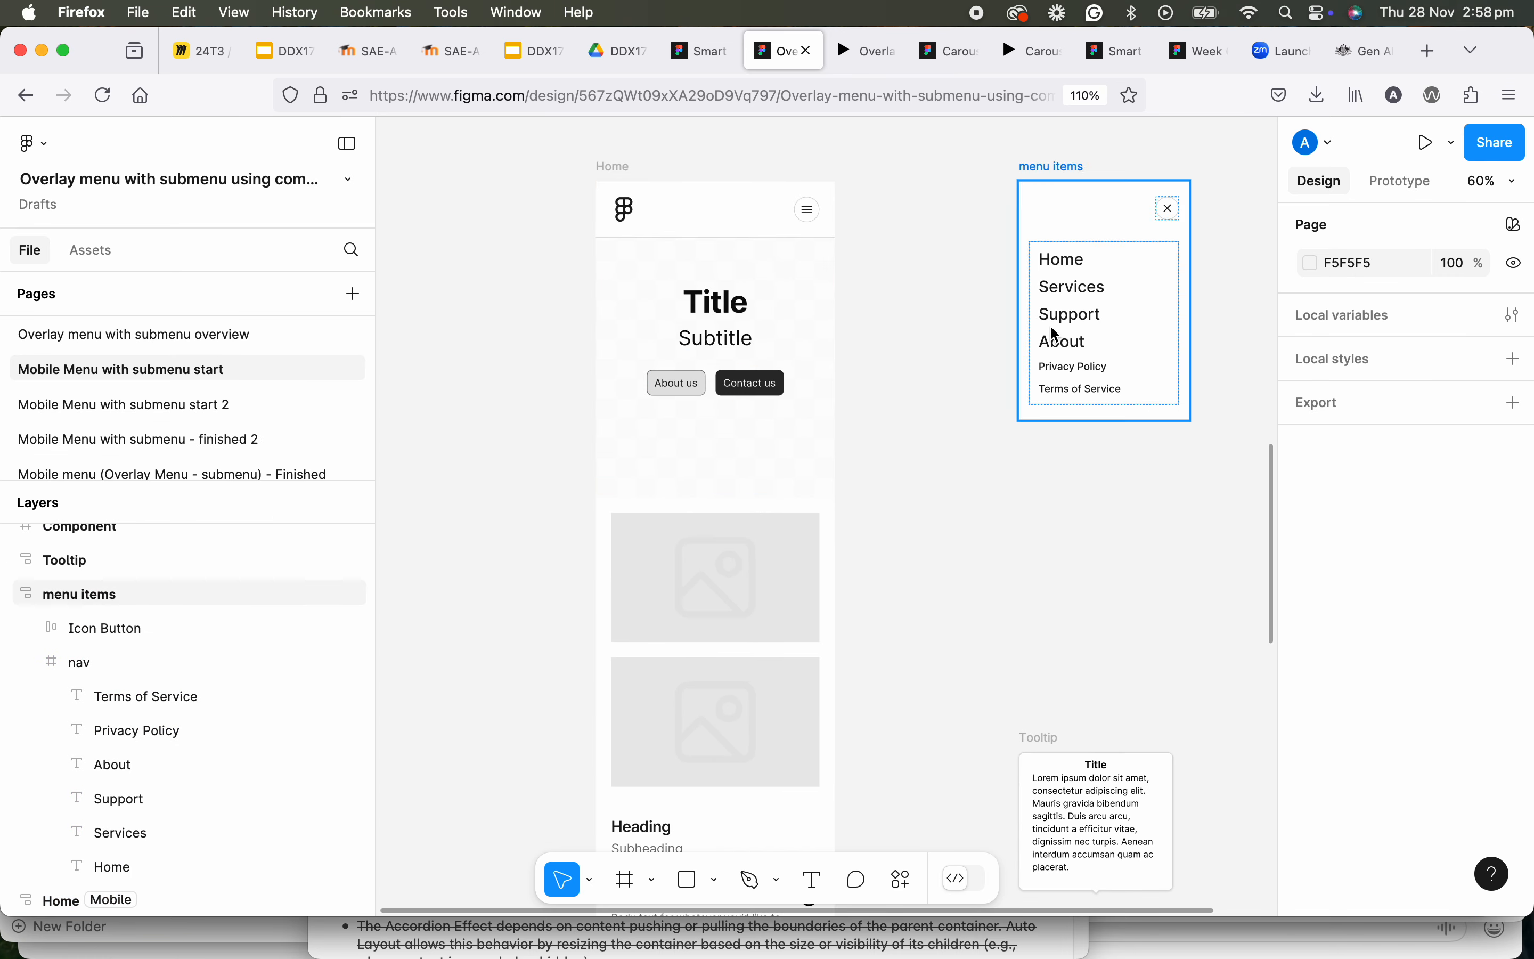
scroll(1088, 472, "up", 1)
left_click_drag(1088, 472, 935, 643)
scroll(935, 644, "down", 5)
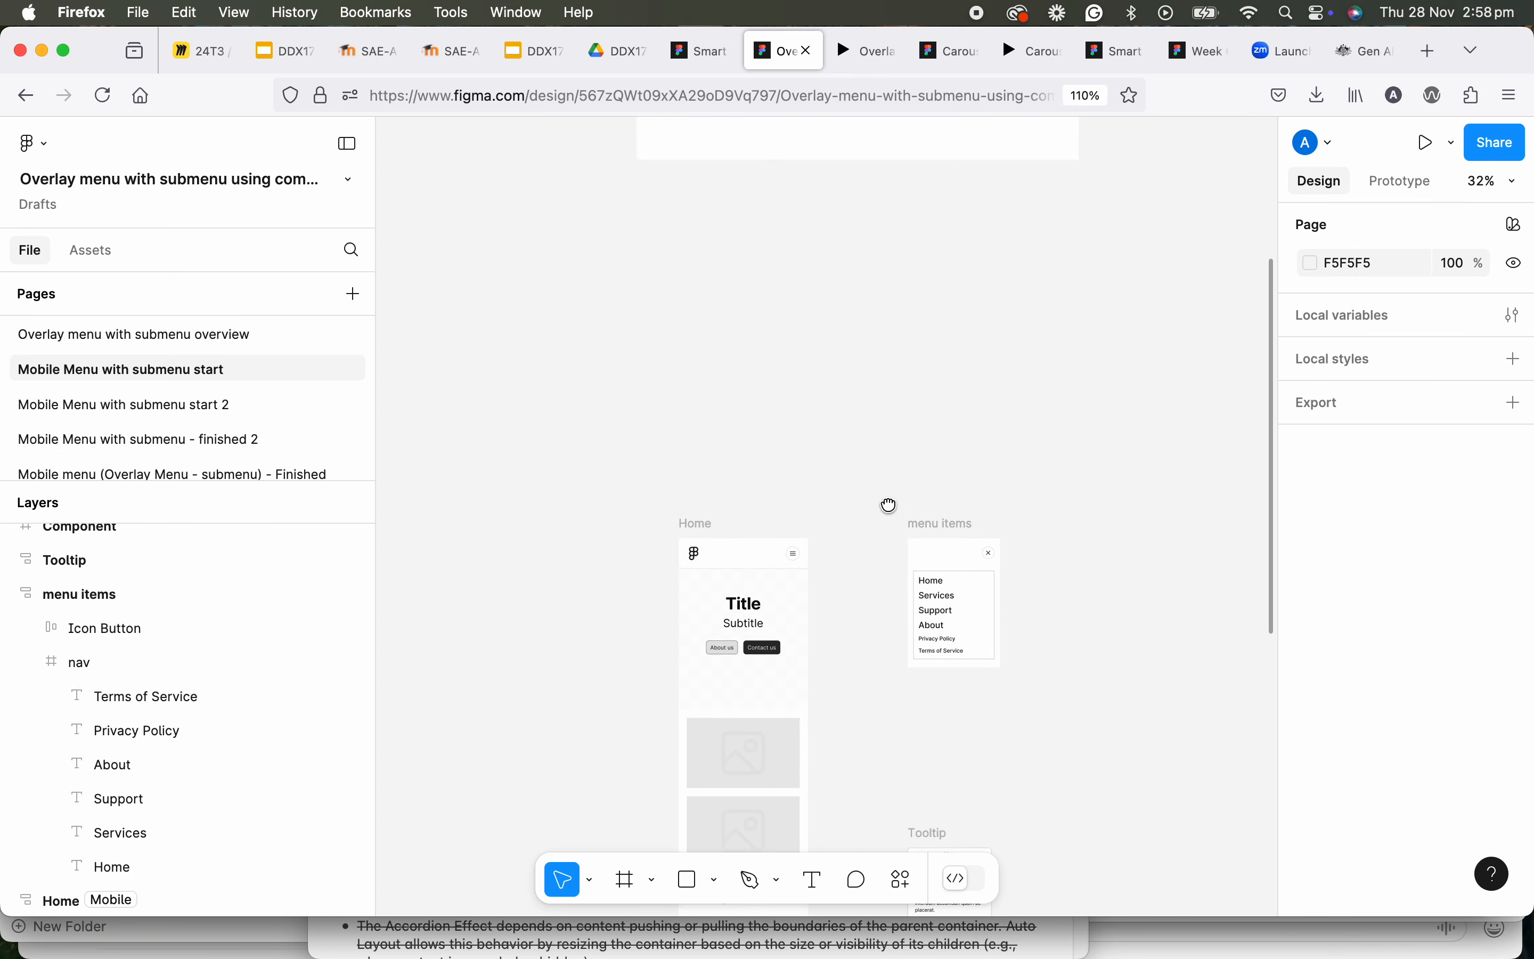
scroll(886, 503, "down", 2)
left_click(936, 531)
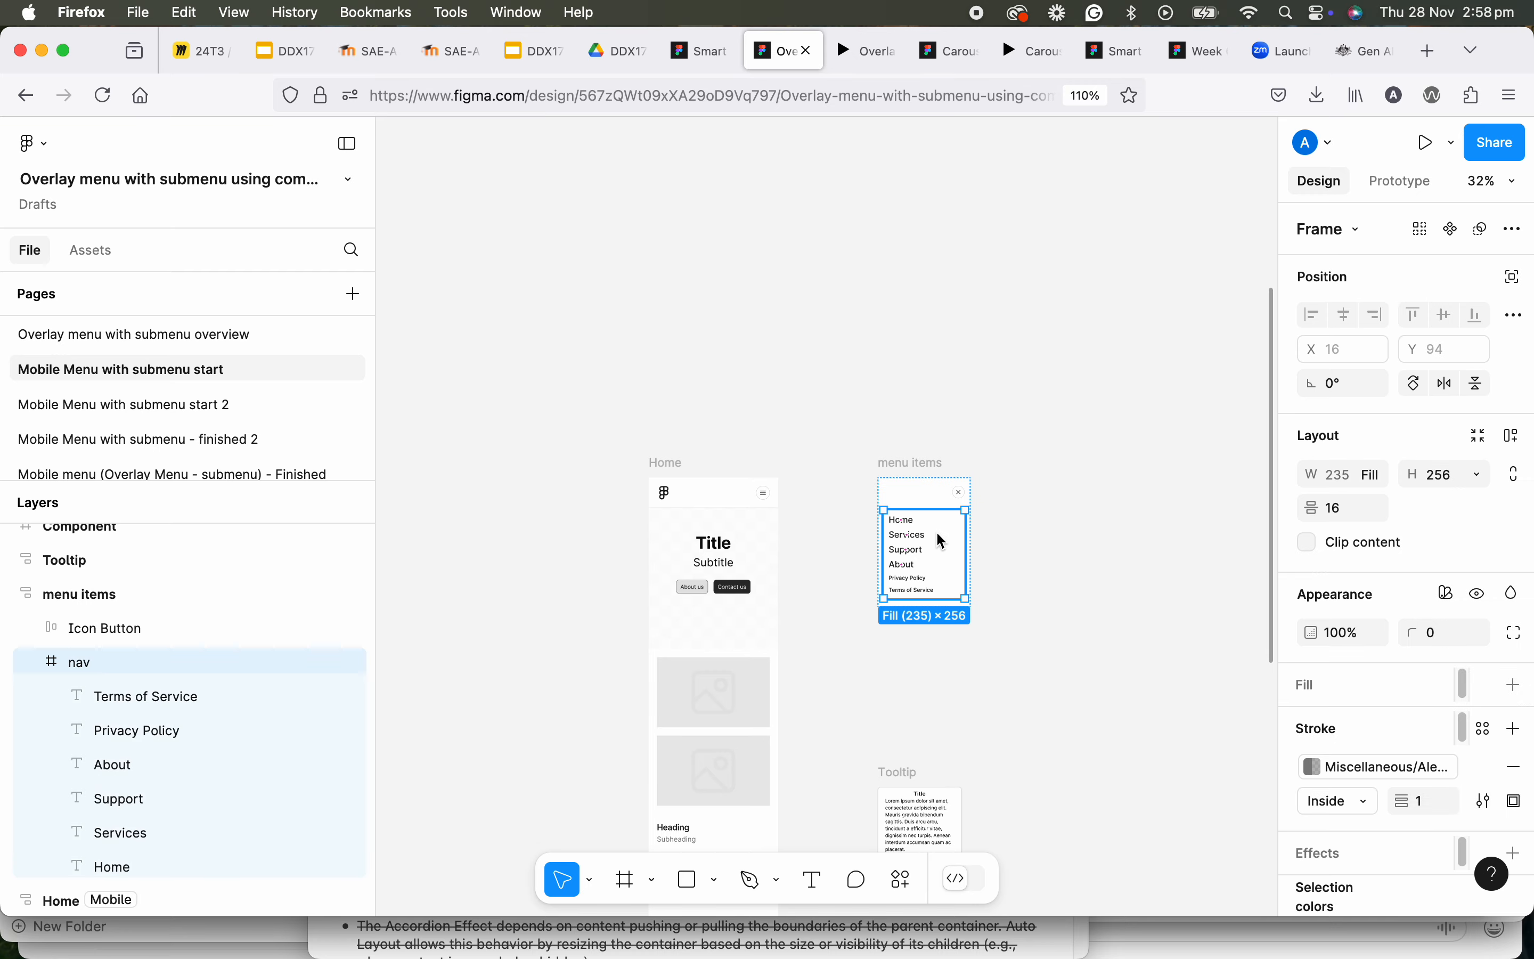
Review the tools needed for the menu and submenu on the "Overlay menu with submenu overview" page
left_click(51, 334)
scroll(631, 346, "down", 3)
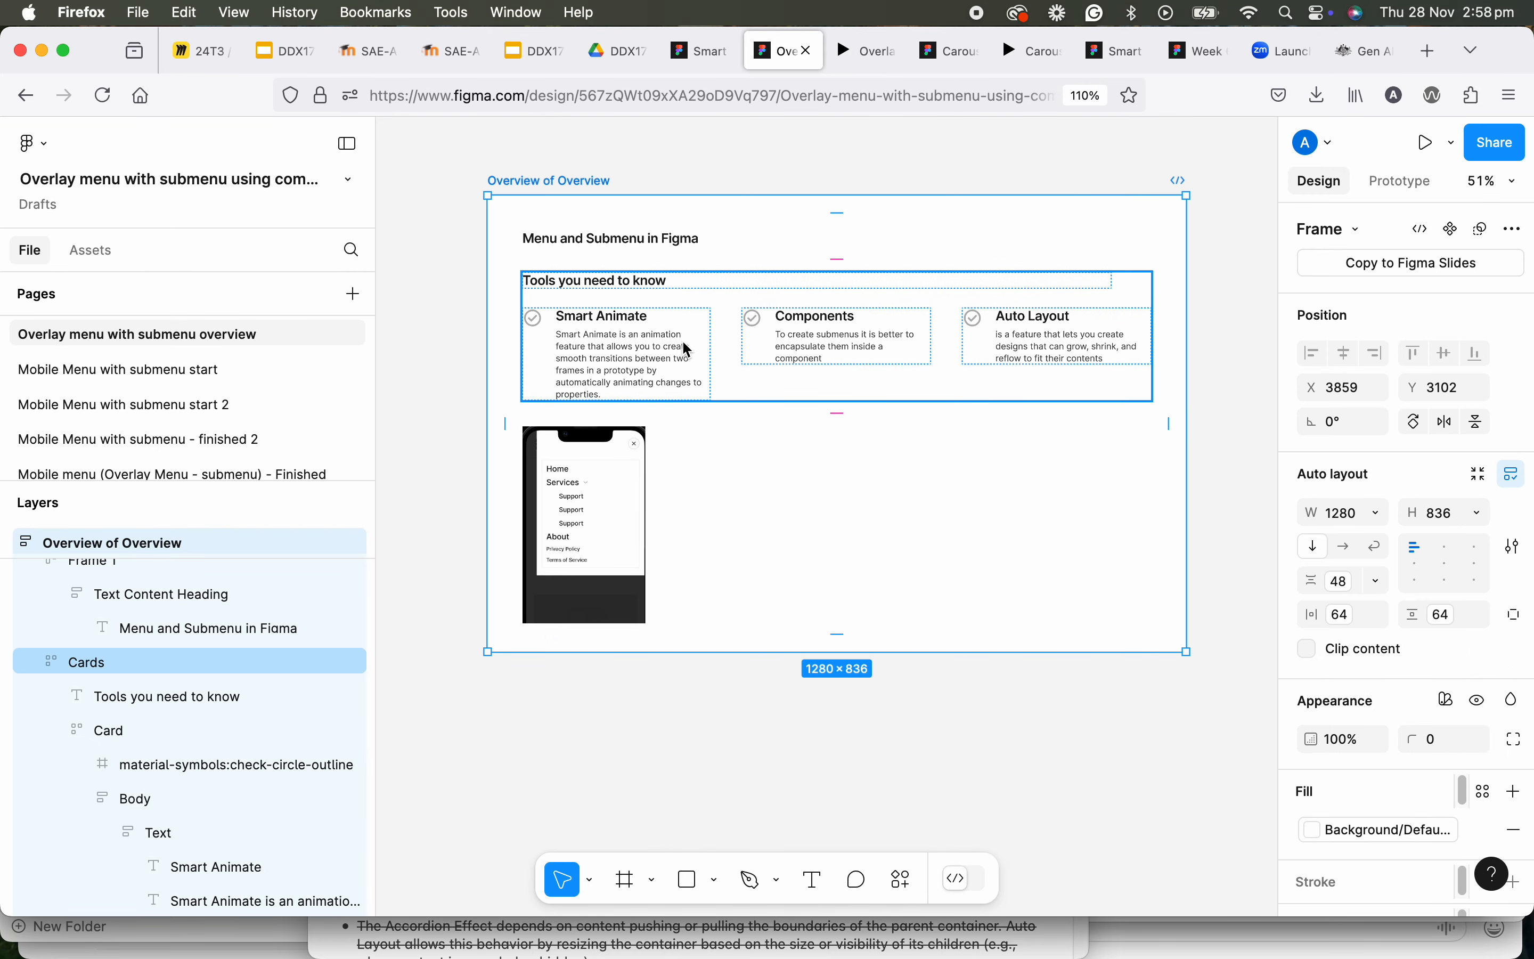
scroll(636, 322, "up", 2)
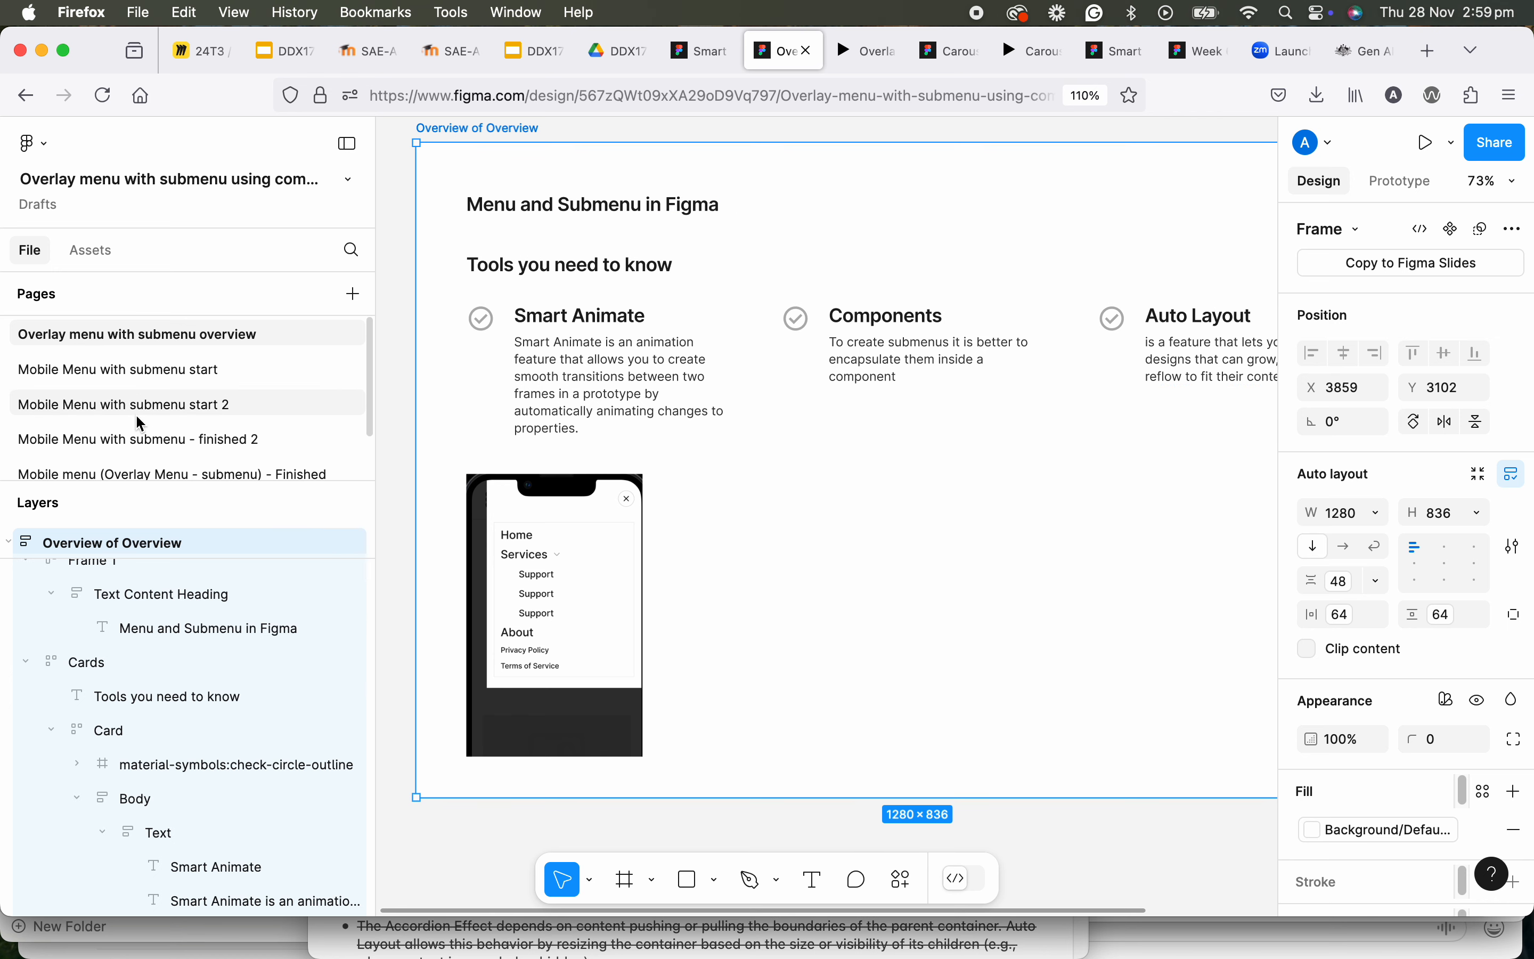
Return to the "Mobile Menu with submenu start" page and paste a copy of the nav frame into the empty Component frame
left_click(161, 379)
scroll(854, 558, "right", 2)
scroll(854, 558, "up", 2)
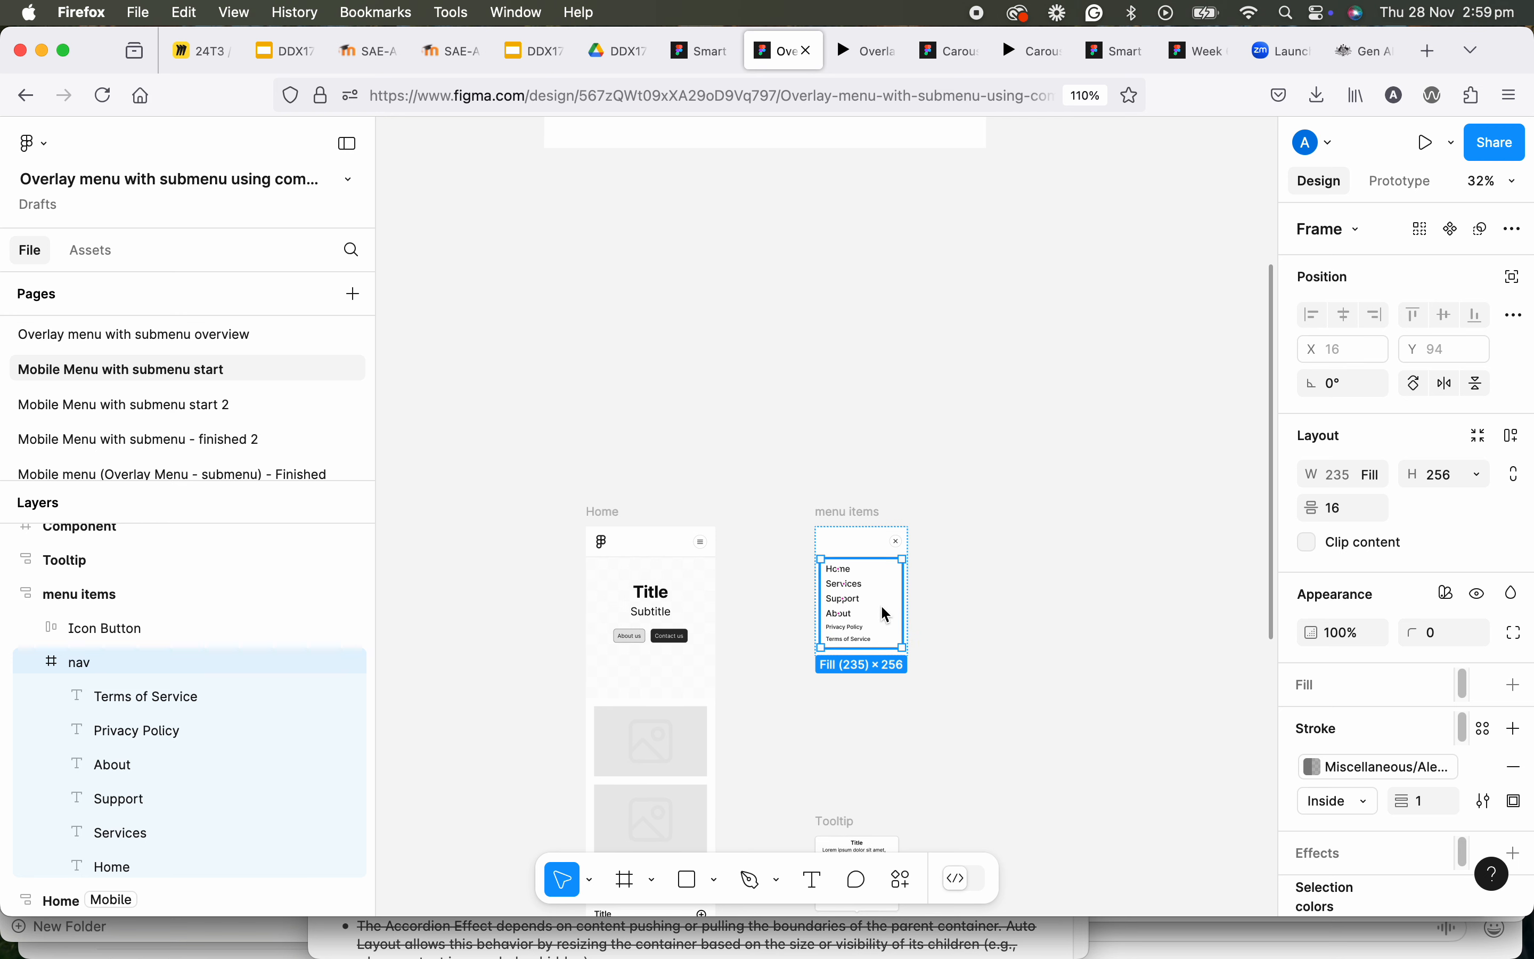
key("Escape")
left_click_drag(784, 397, 698, 460)
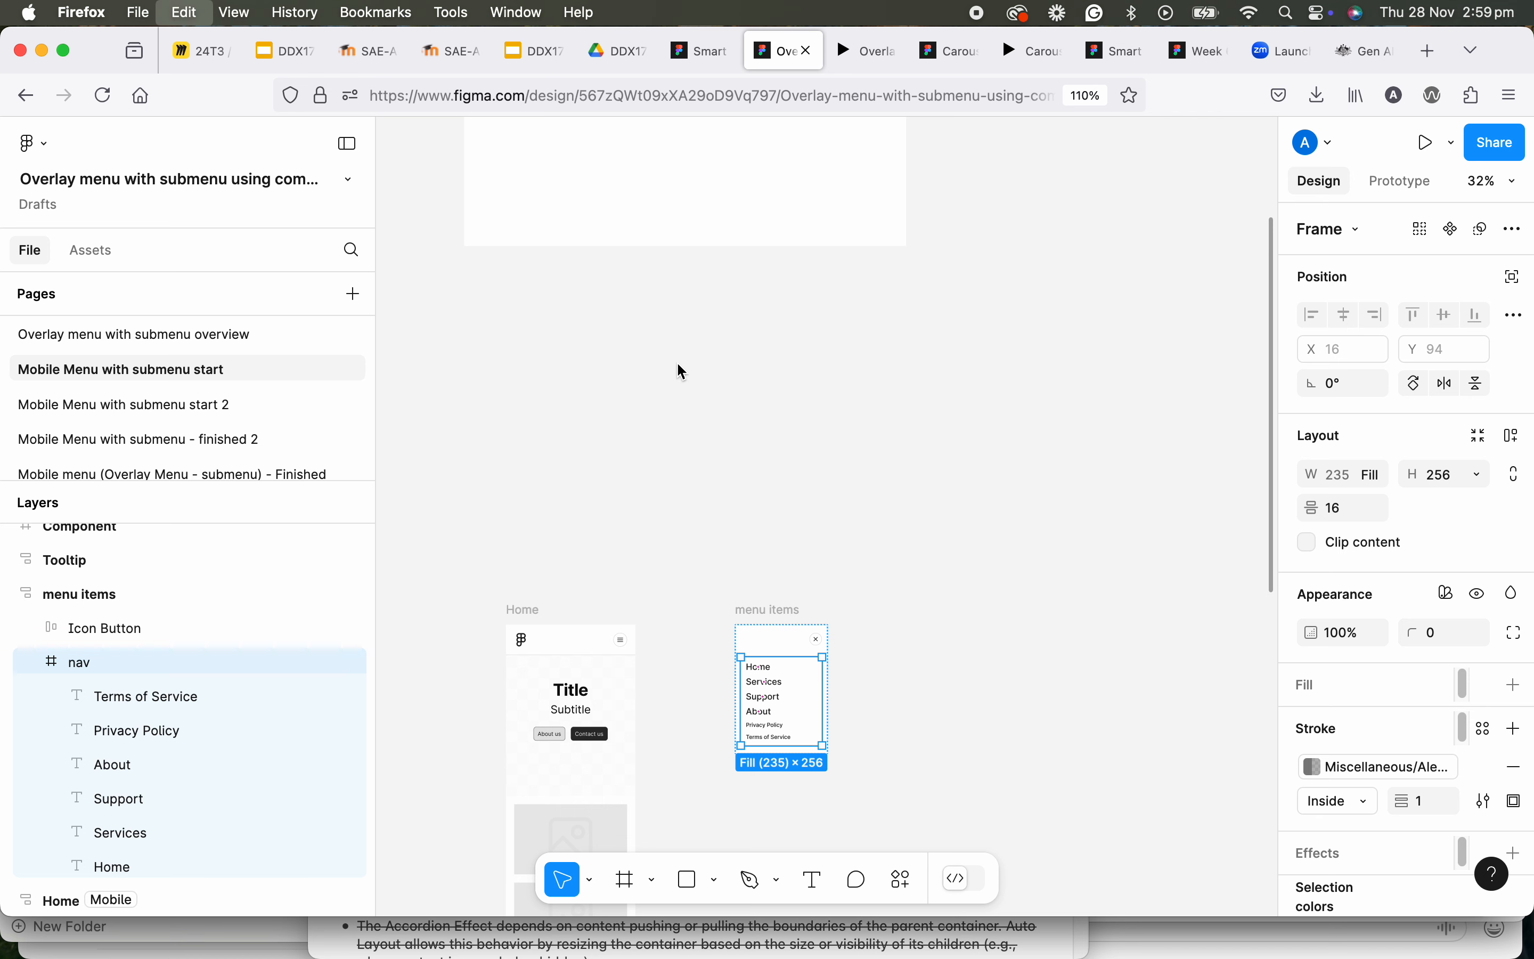
scroll(676, 360, "up", 5)
left_click(516, 251)
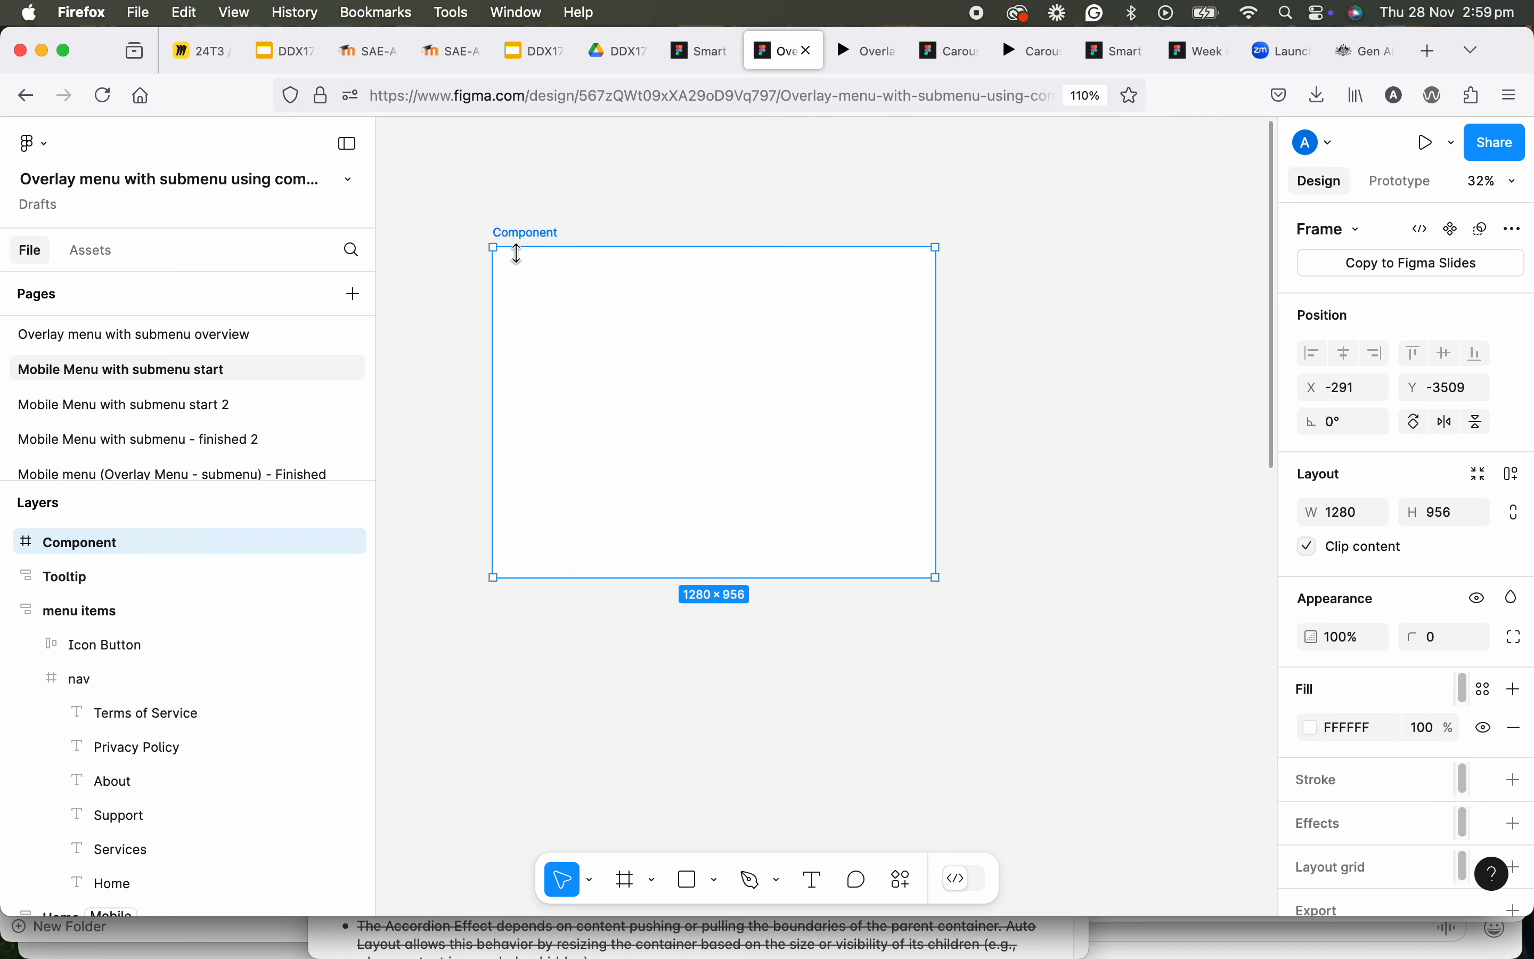
key("super+c")
key("super+v")
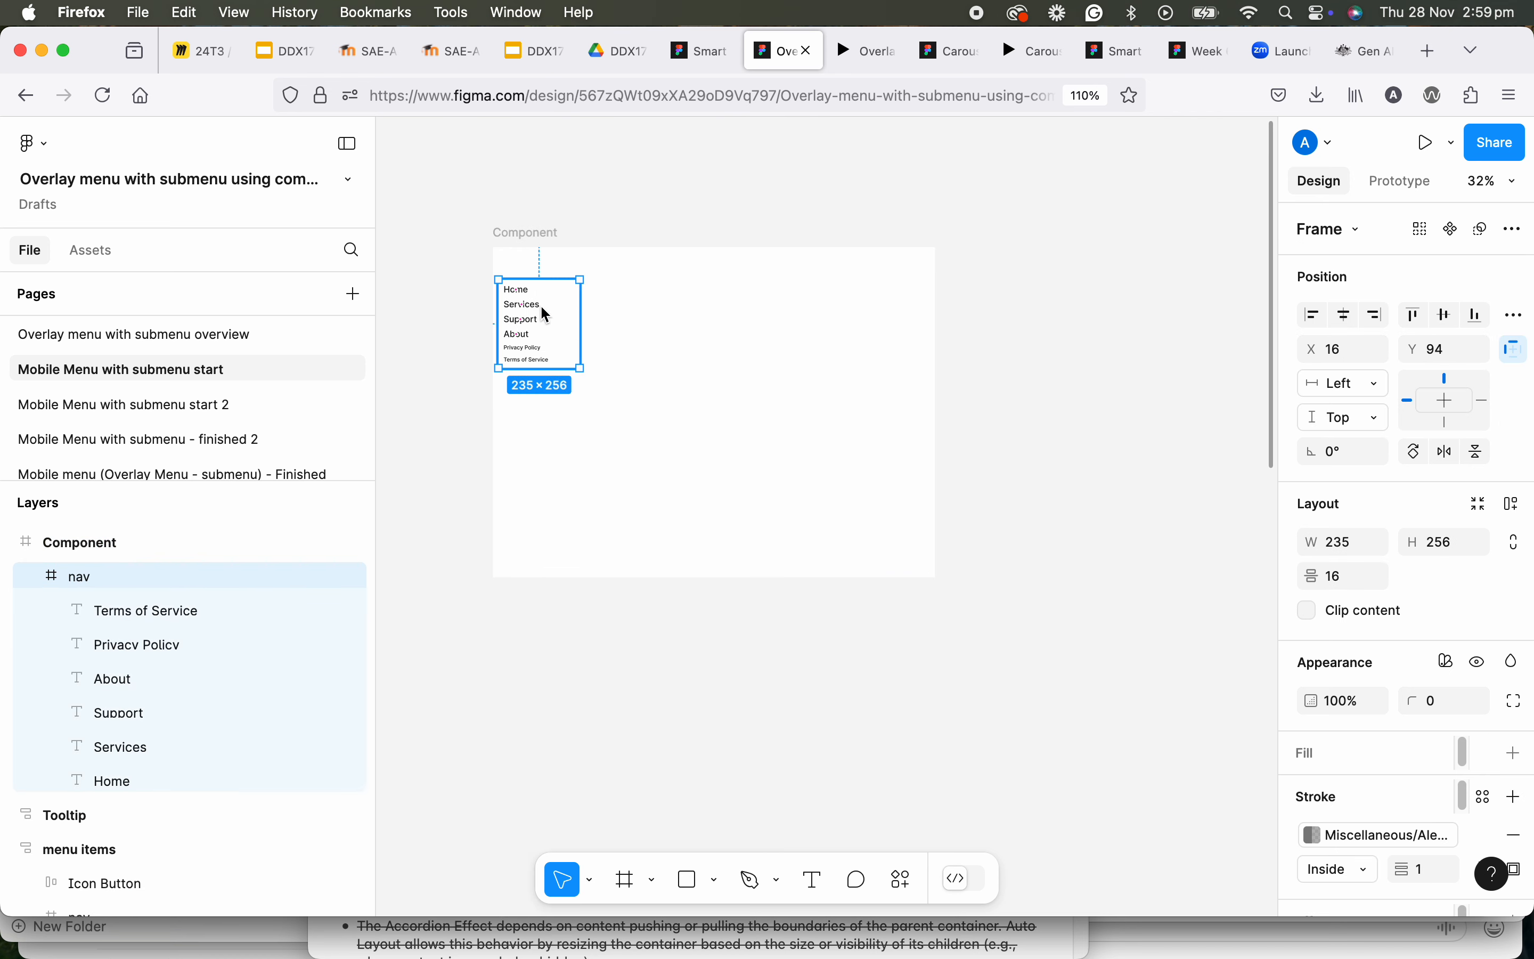
Move the pasted nav frame to X 96, Y 60 within the Component frame and convert it into a component
left_click_drag(541, 304, 593, 309)
scroll(620, 379, "up", 5)
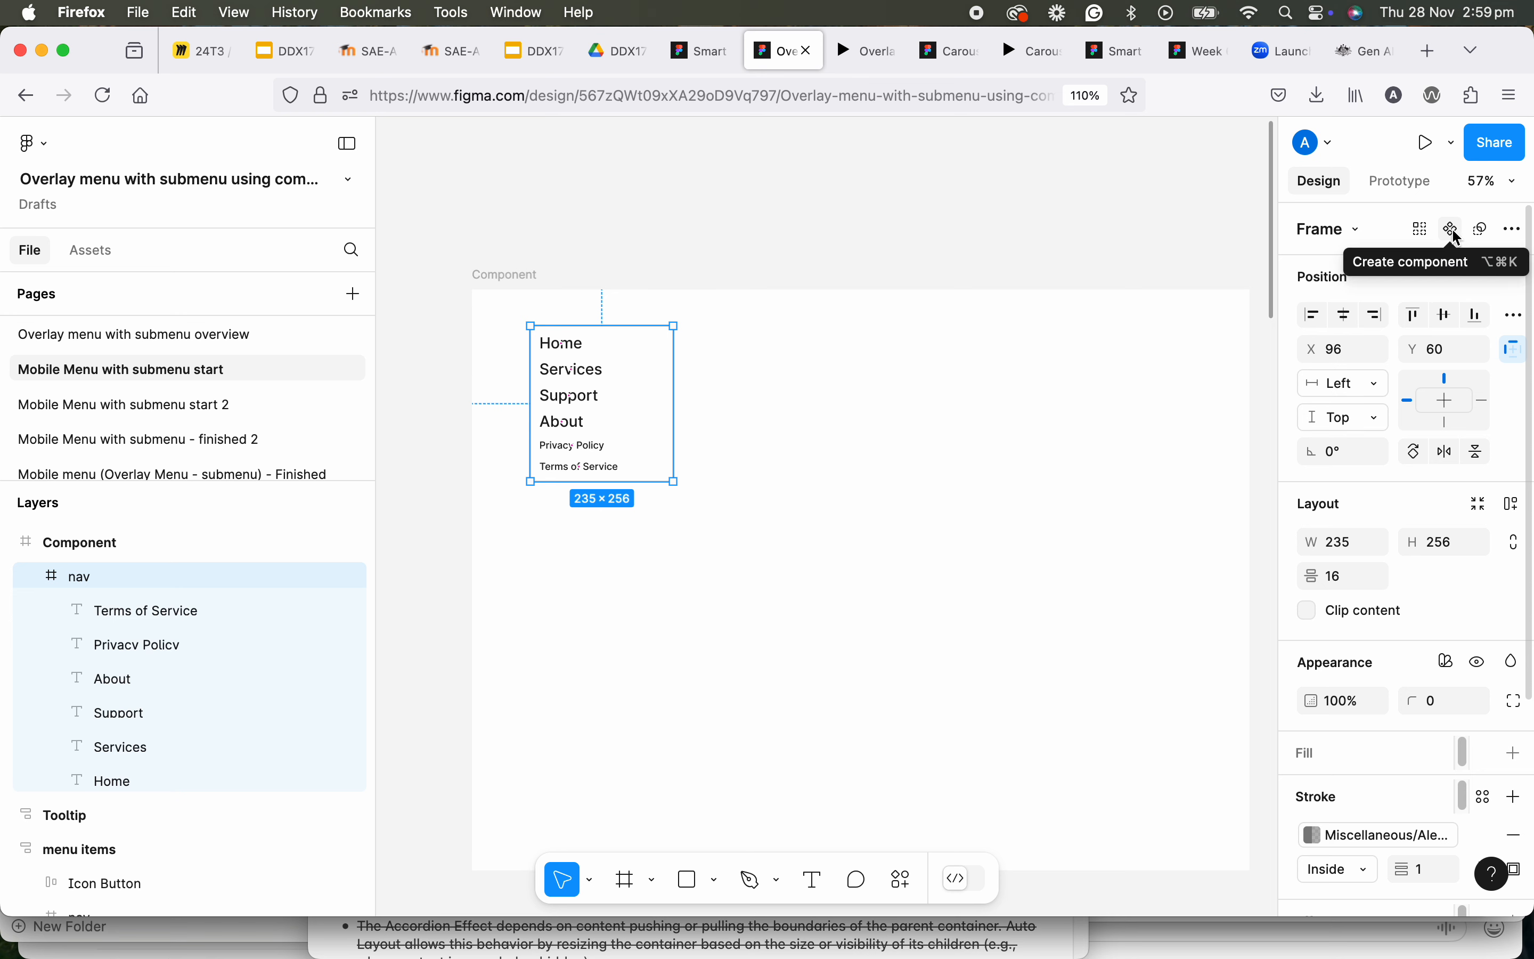
left_click(1451, 227)
scroll(587, 433, "up", 5)
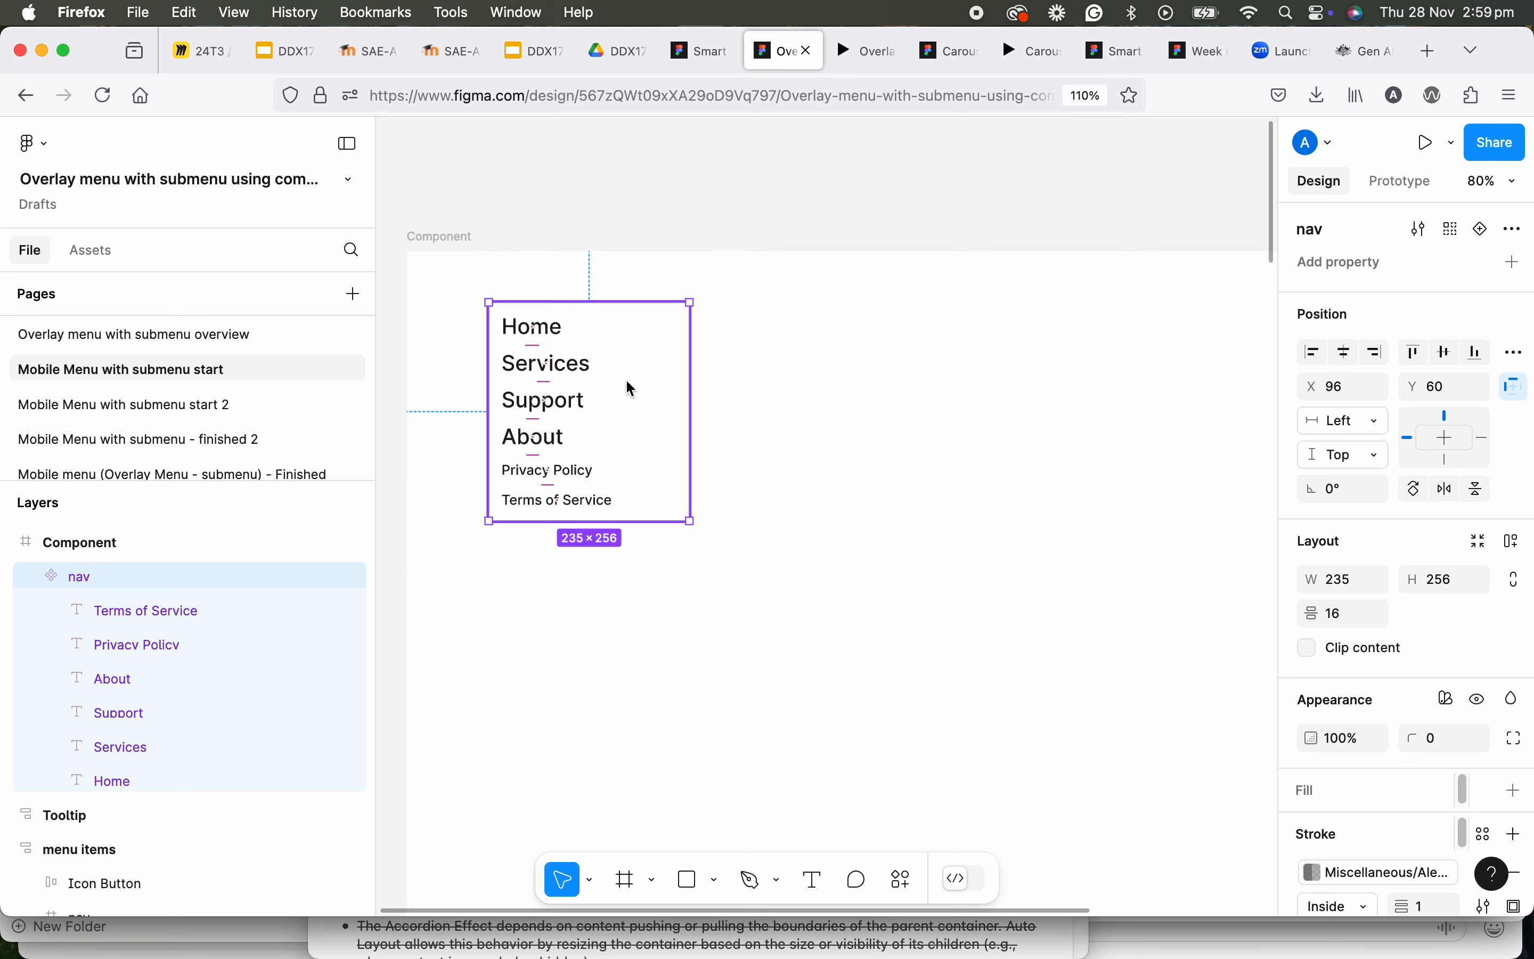
Import the thin right-pointing arrow icon from Iconify as a frame into the nav component and place it just after the Services label
double_click(574, 374)
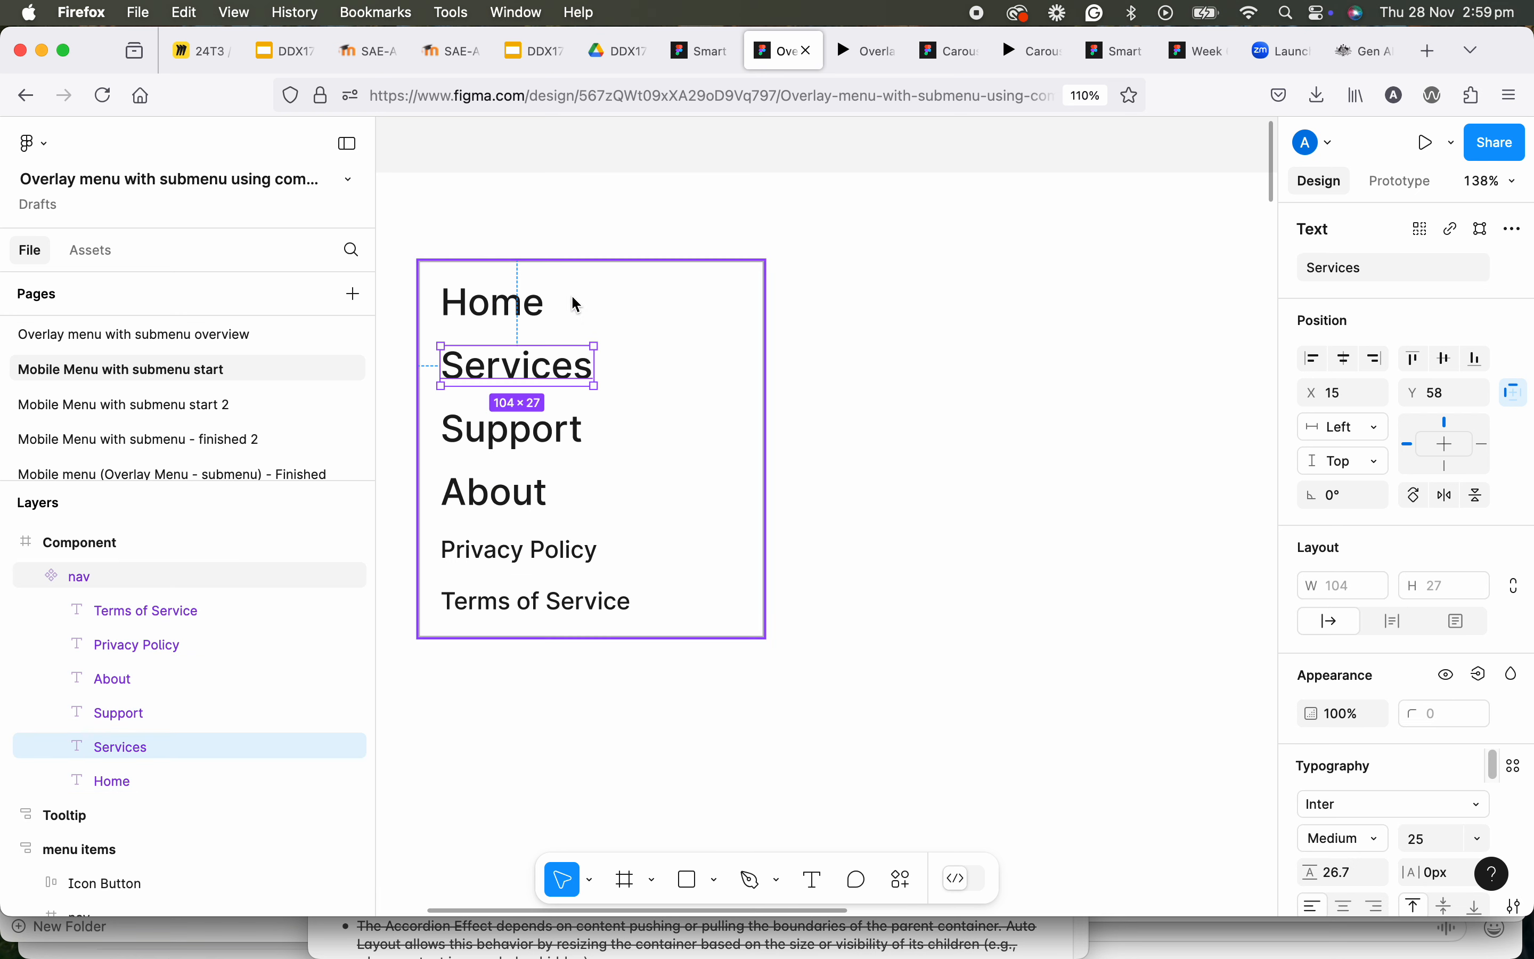
left_click(564, 267)
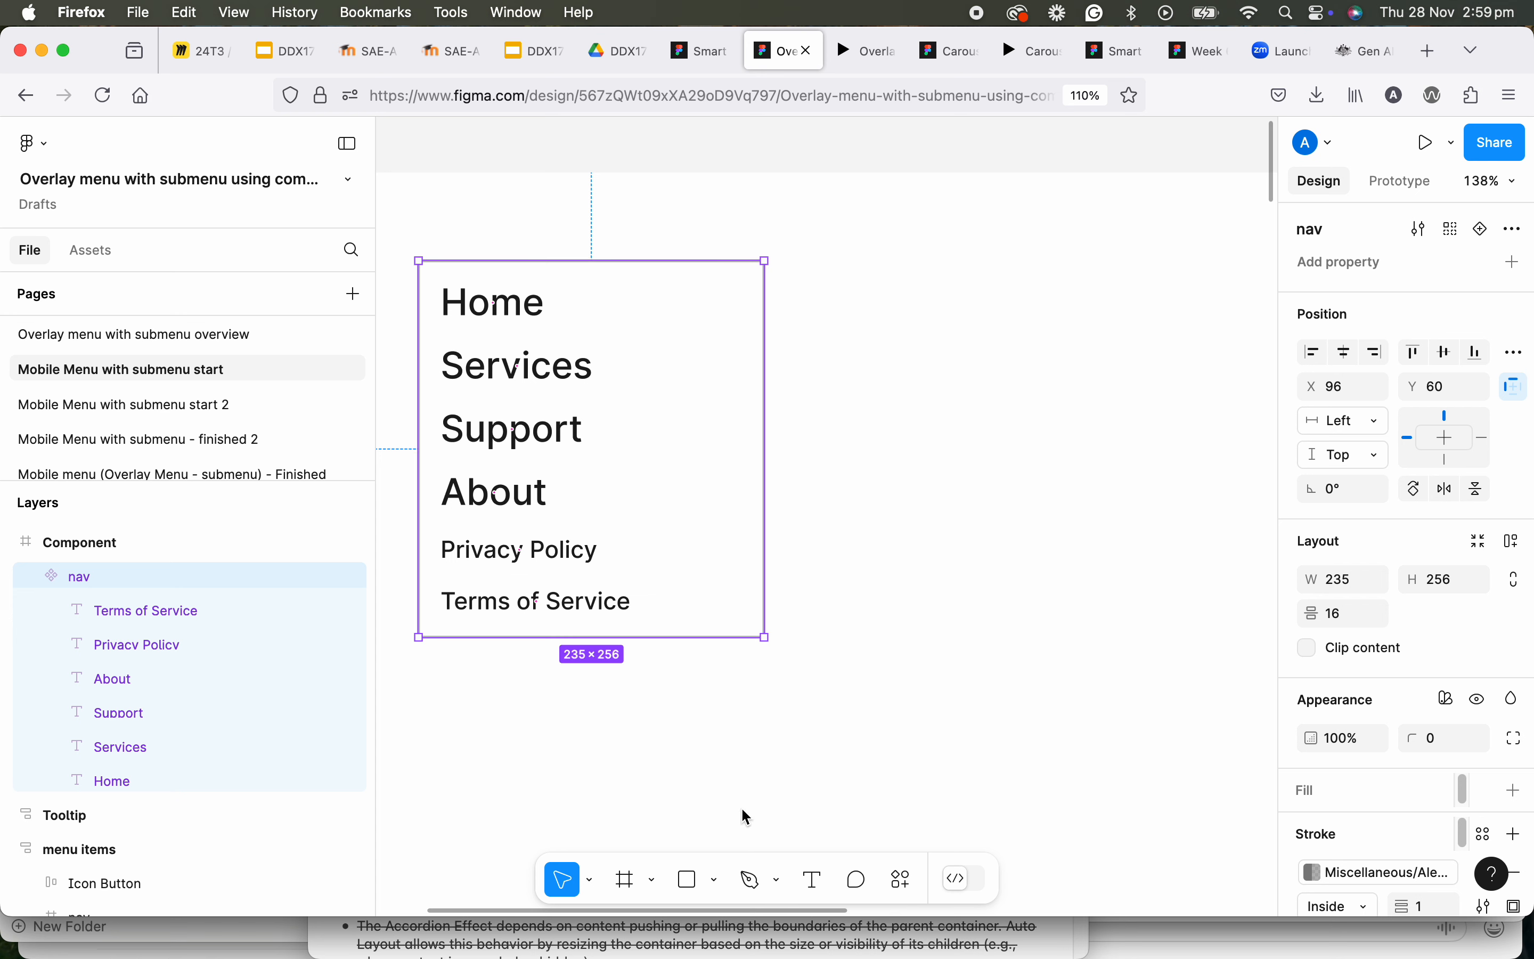
left_click(904, 895)
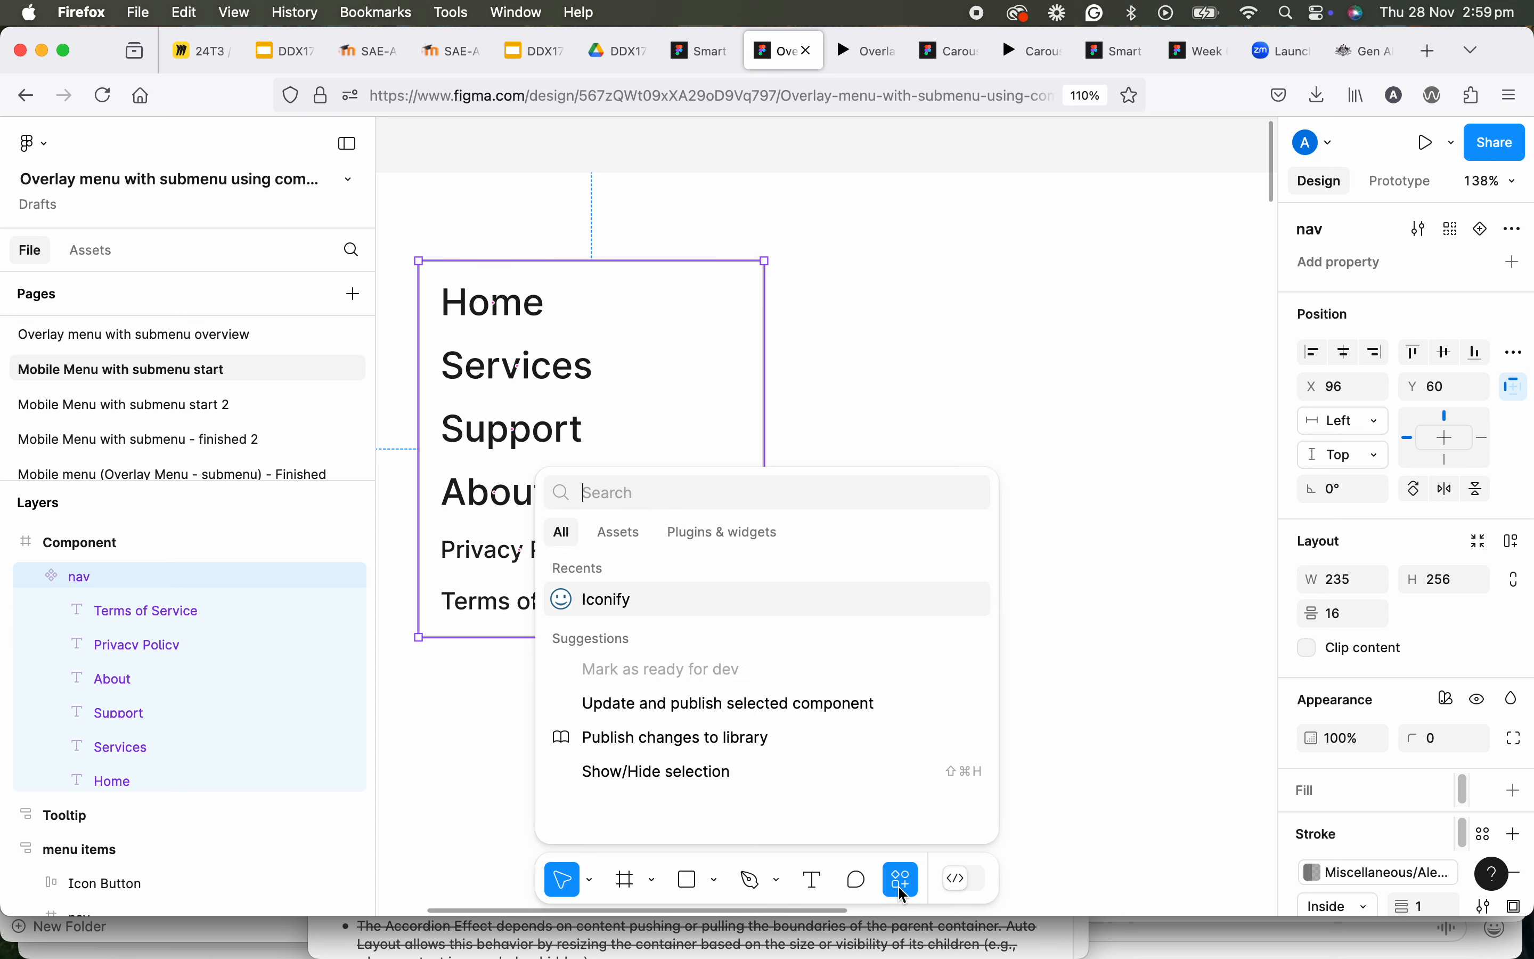
left_click(650, 596)
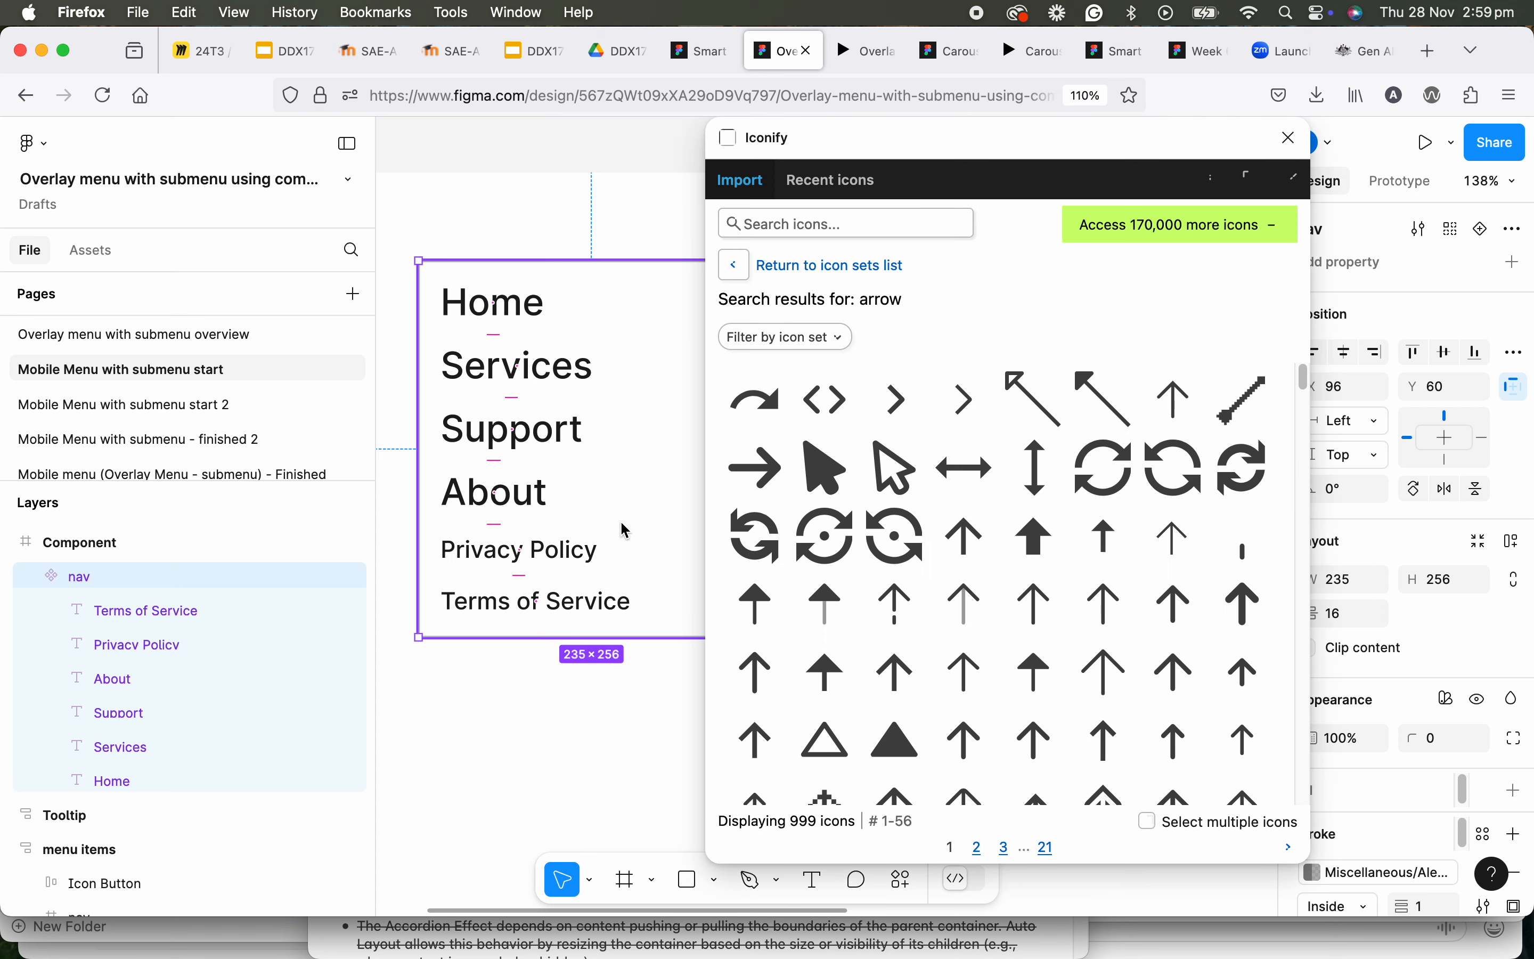
left_click(967, 413)
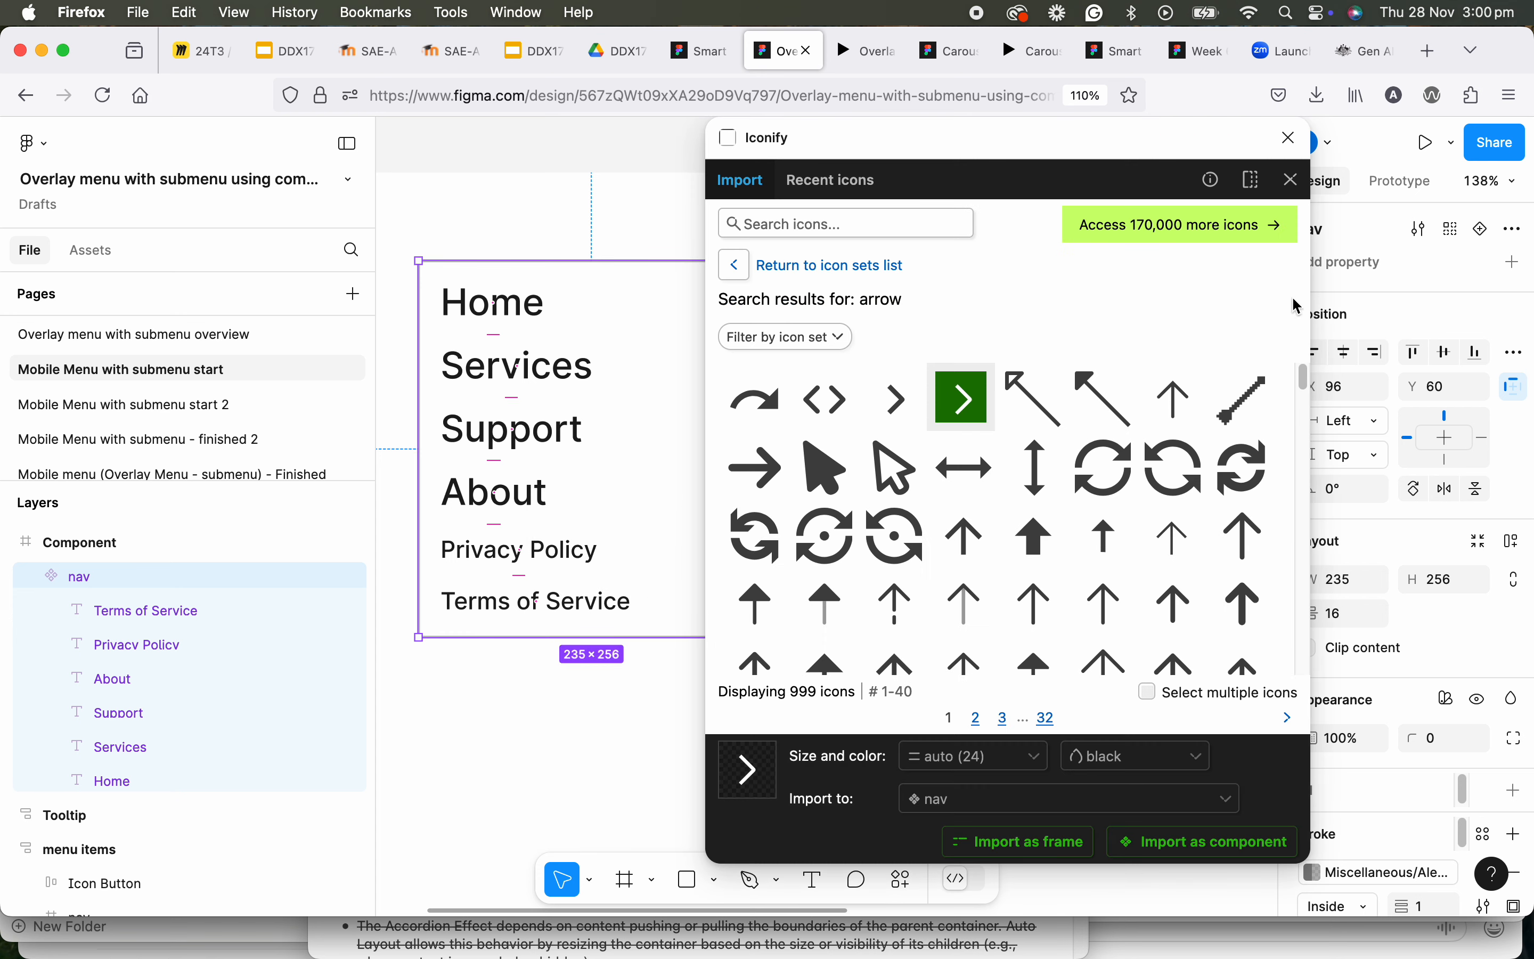
left_click(1009, 845)
left_click(1291, 137)
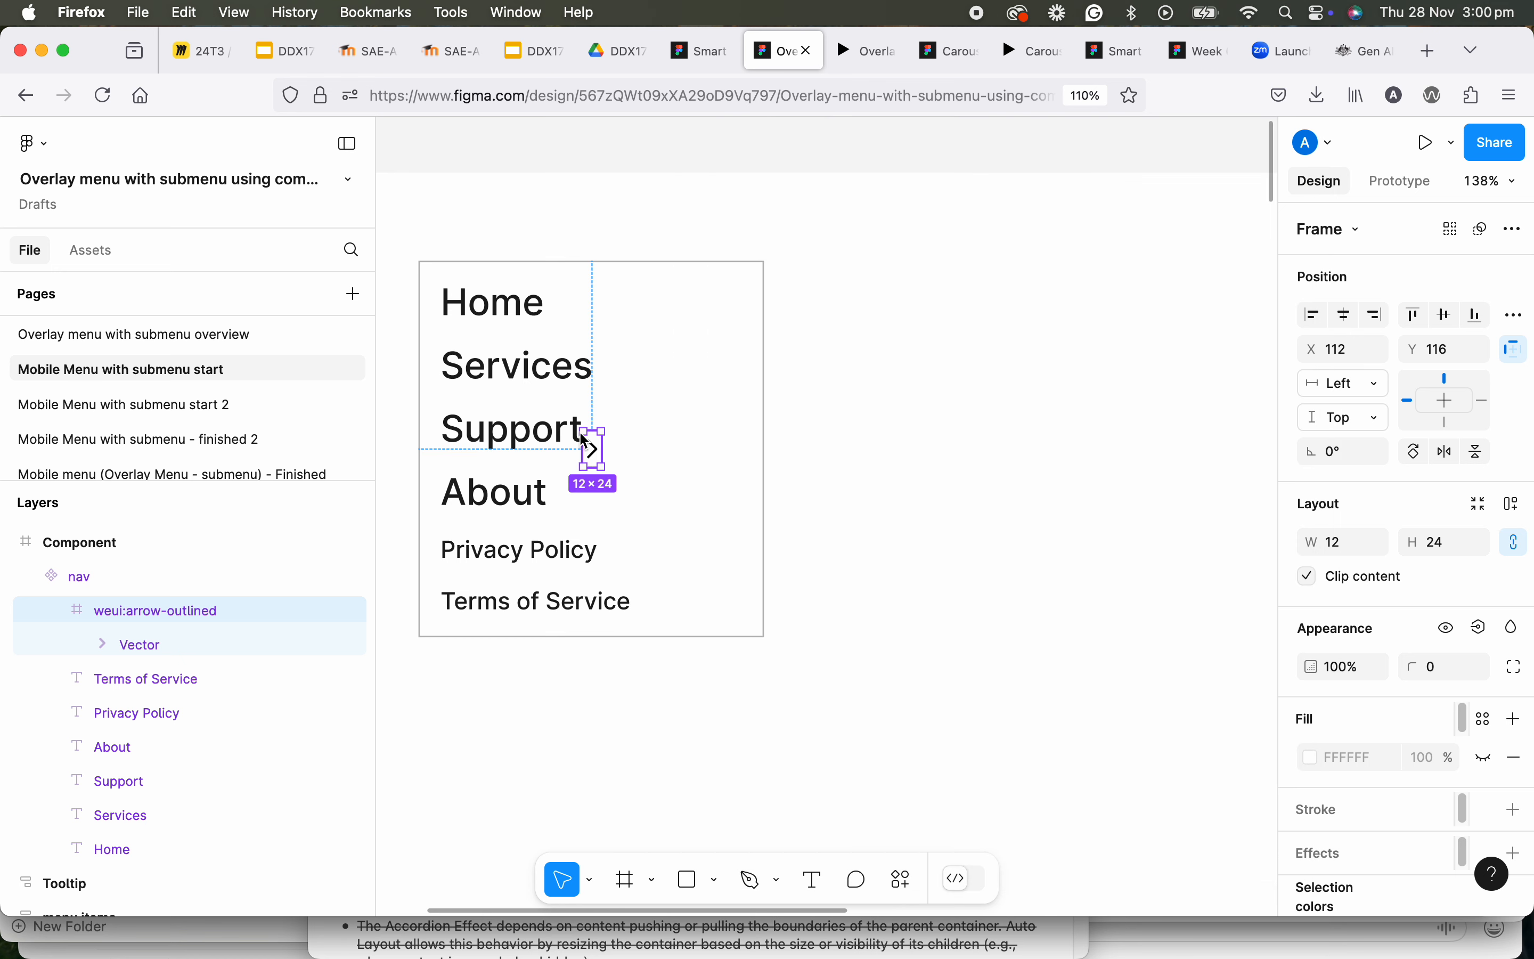
left_click_drag(598, 447, 617, 360)
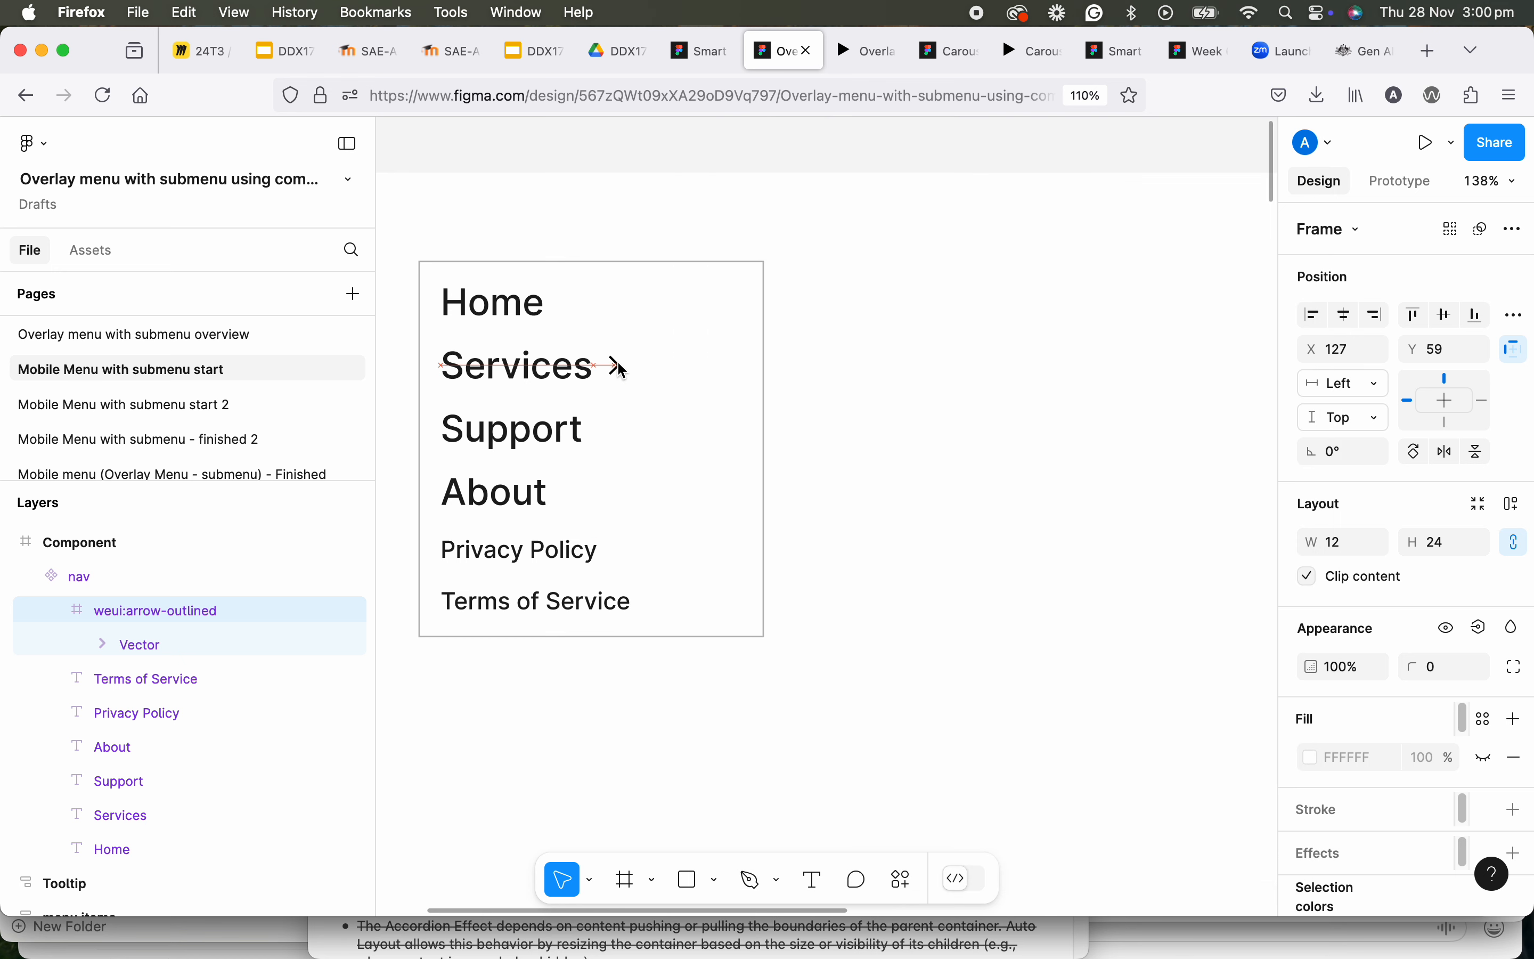
Recolour the arrow icon next to Services to the light grey ACACAC
scroll(1355, 725, "down", 5)
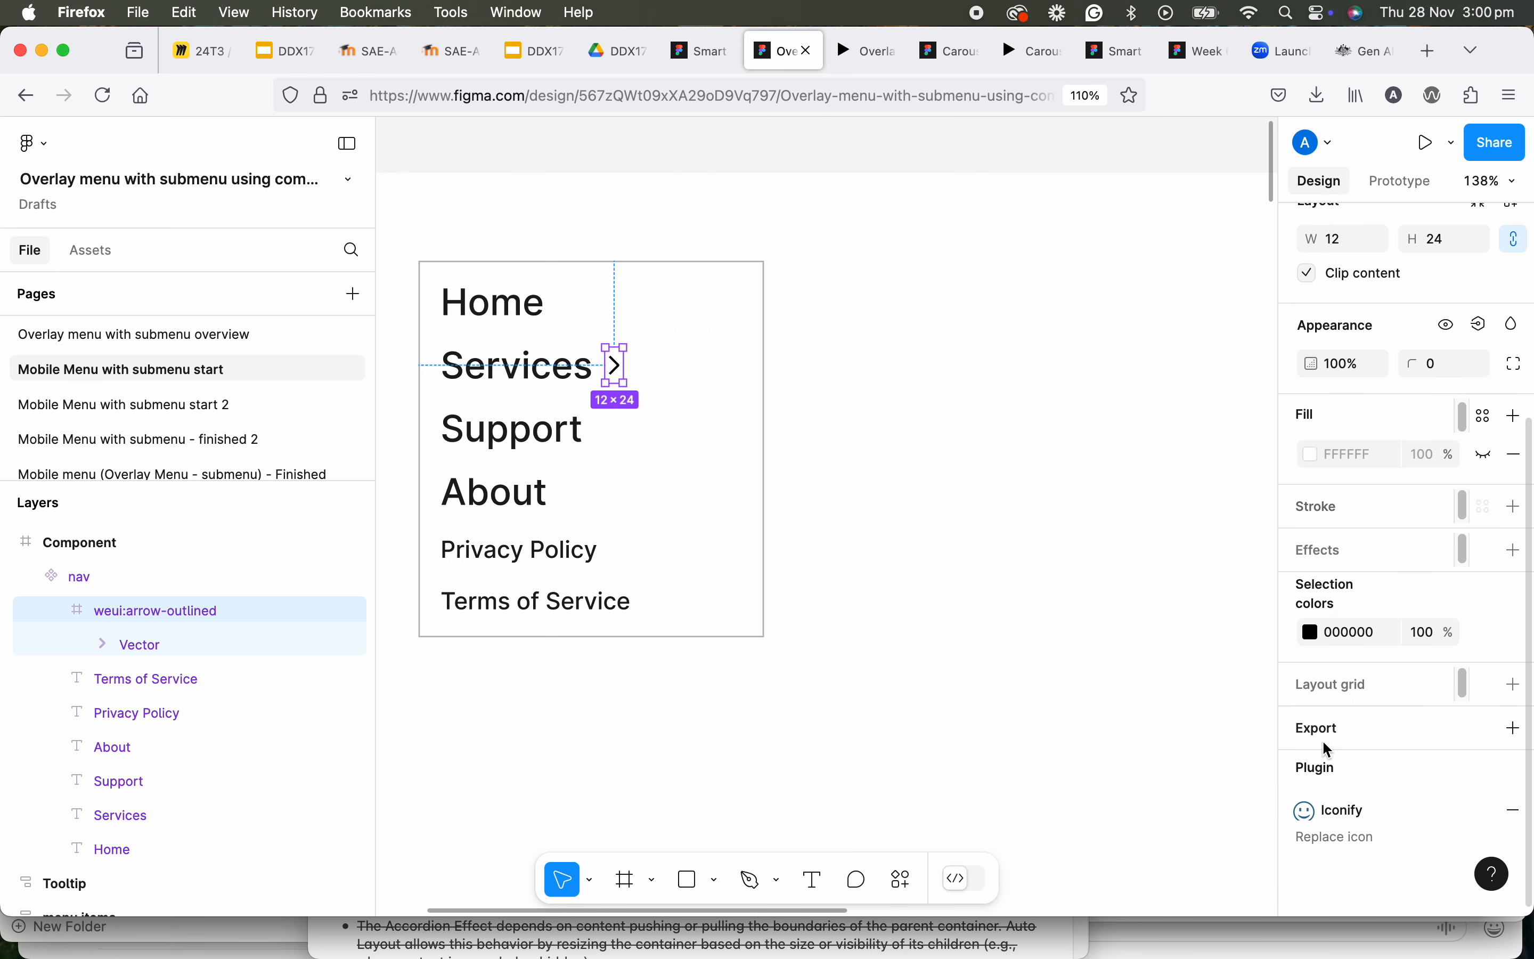
left_click(1311, 633)
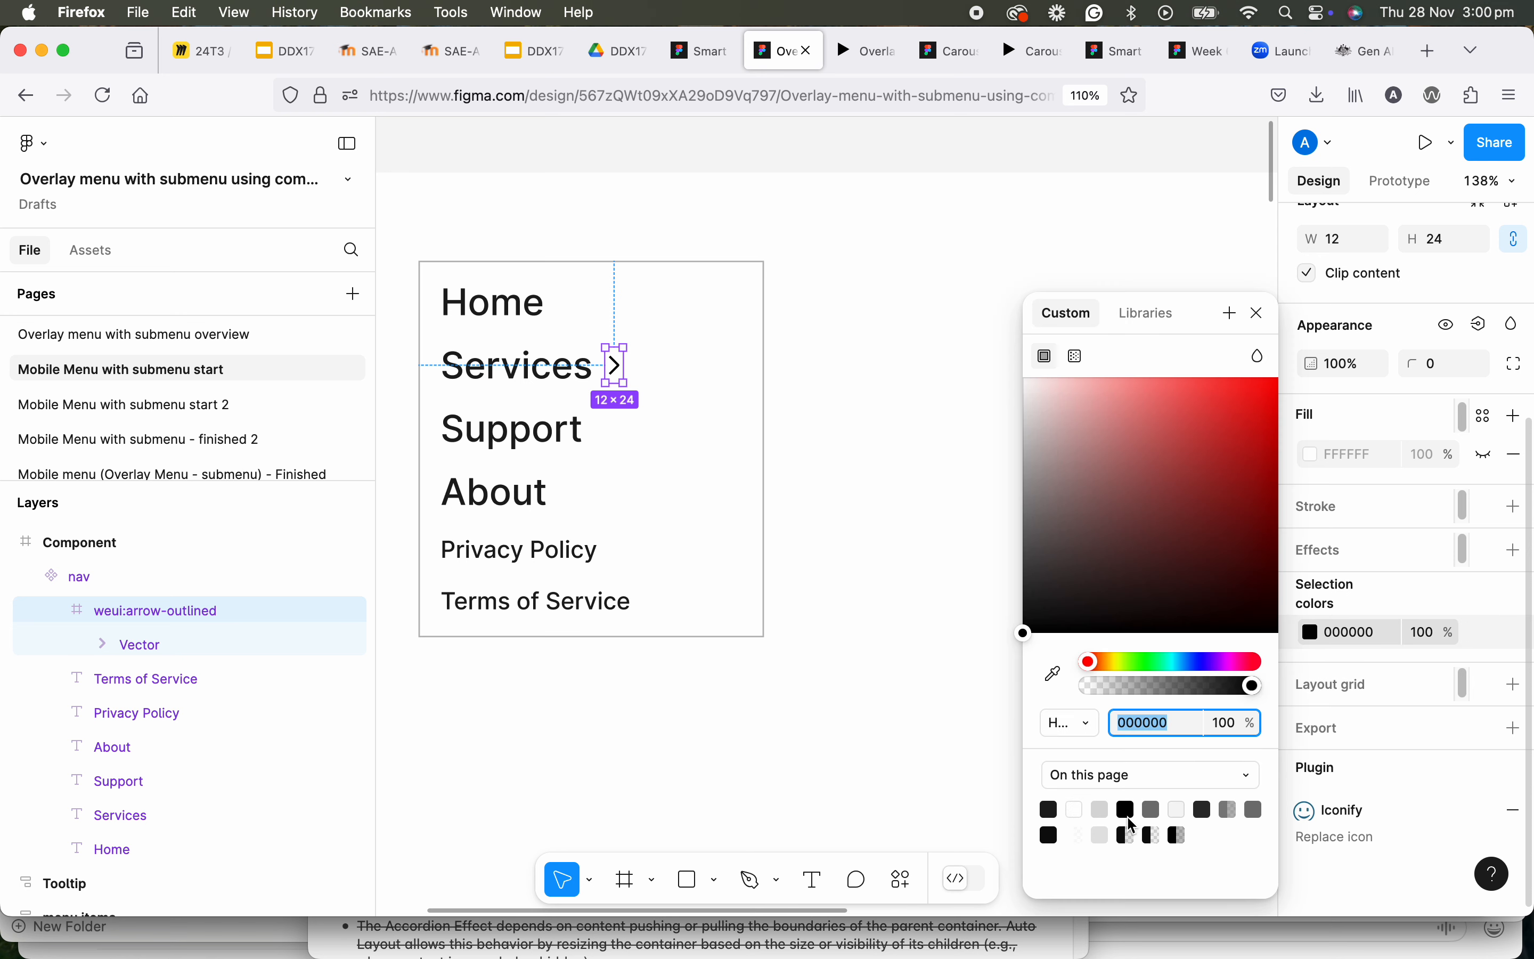
left_click(1154, 810)
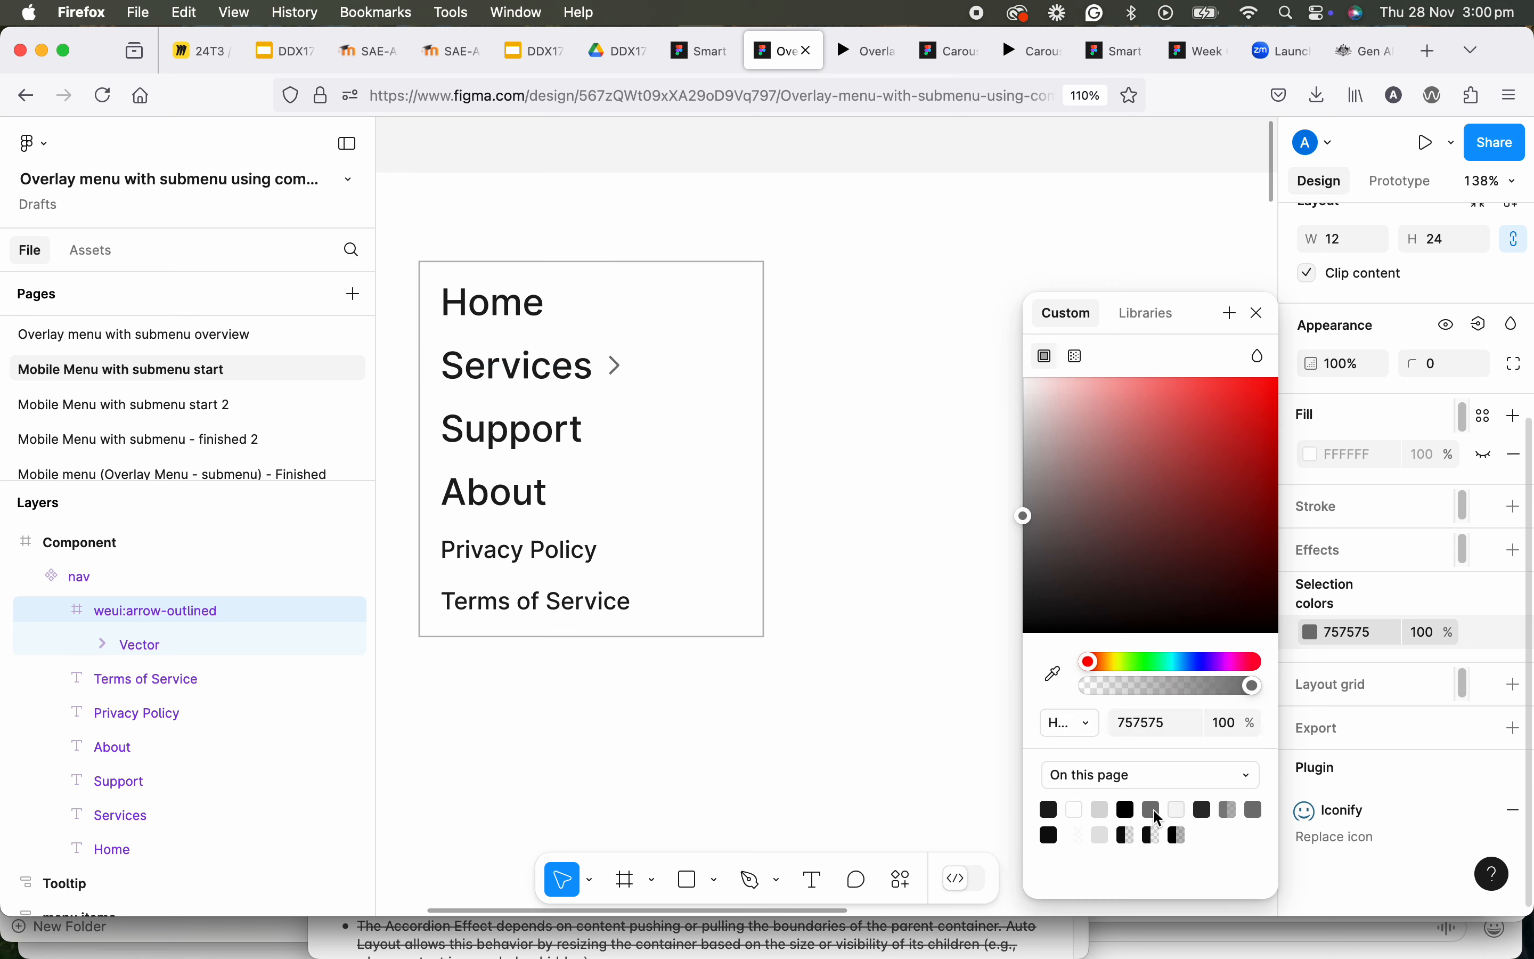
left_click(1024, 460)
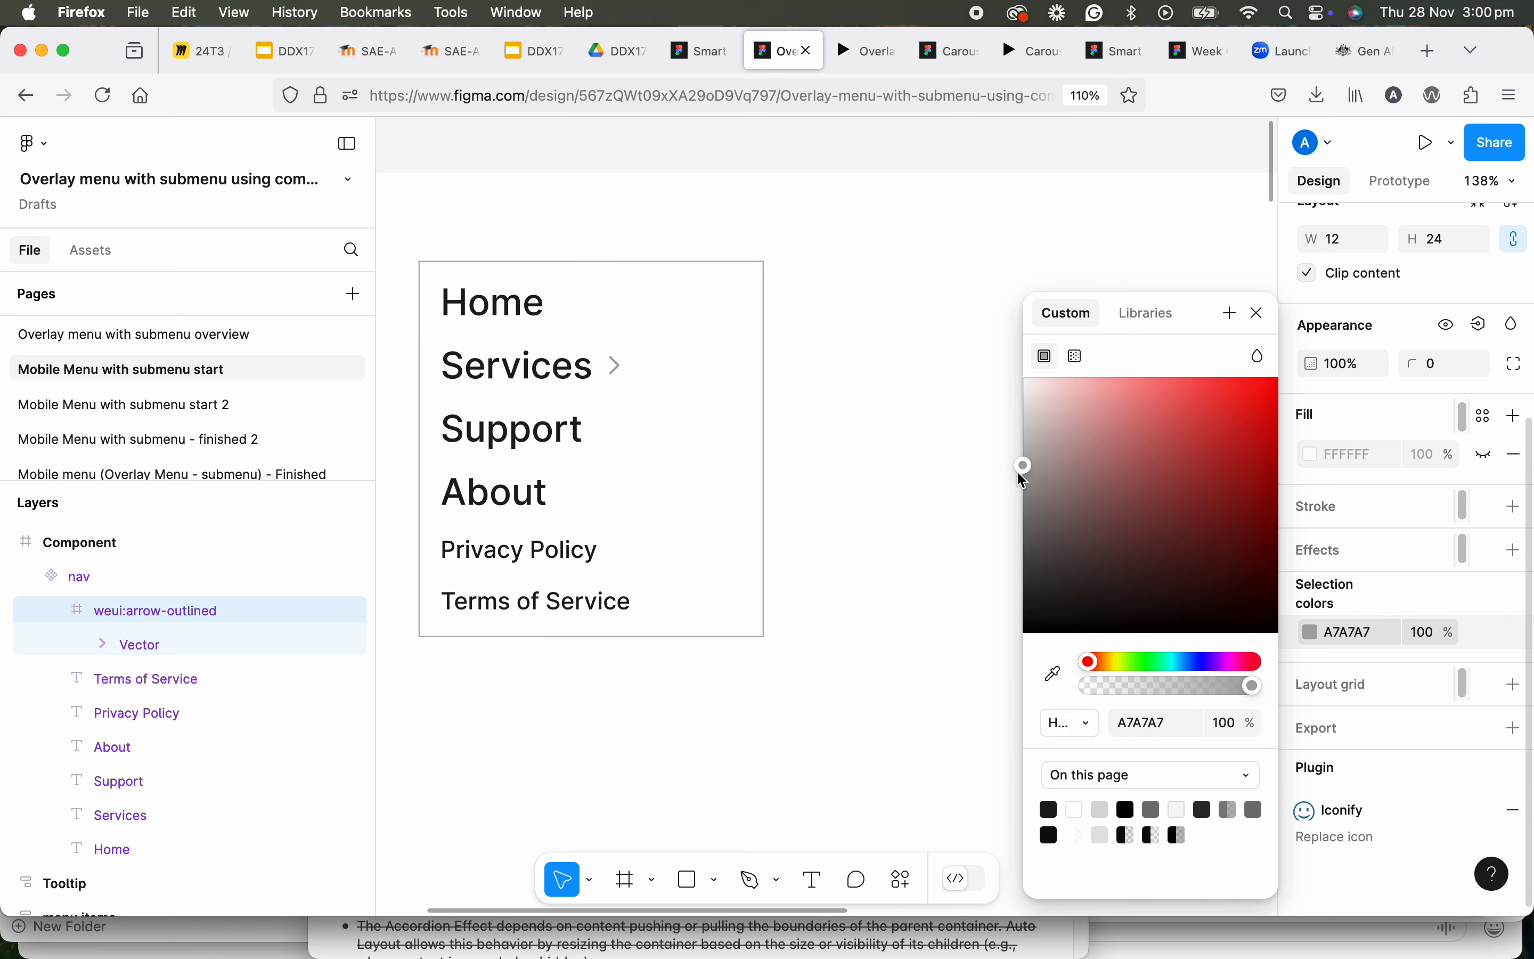
left_click_drag(1025, 476, 1024, 472)
left_click(1260, 314)
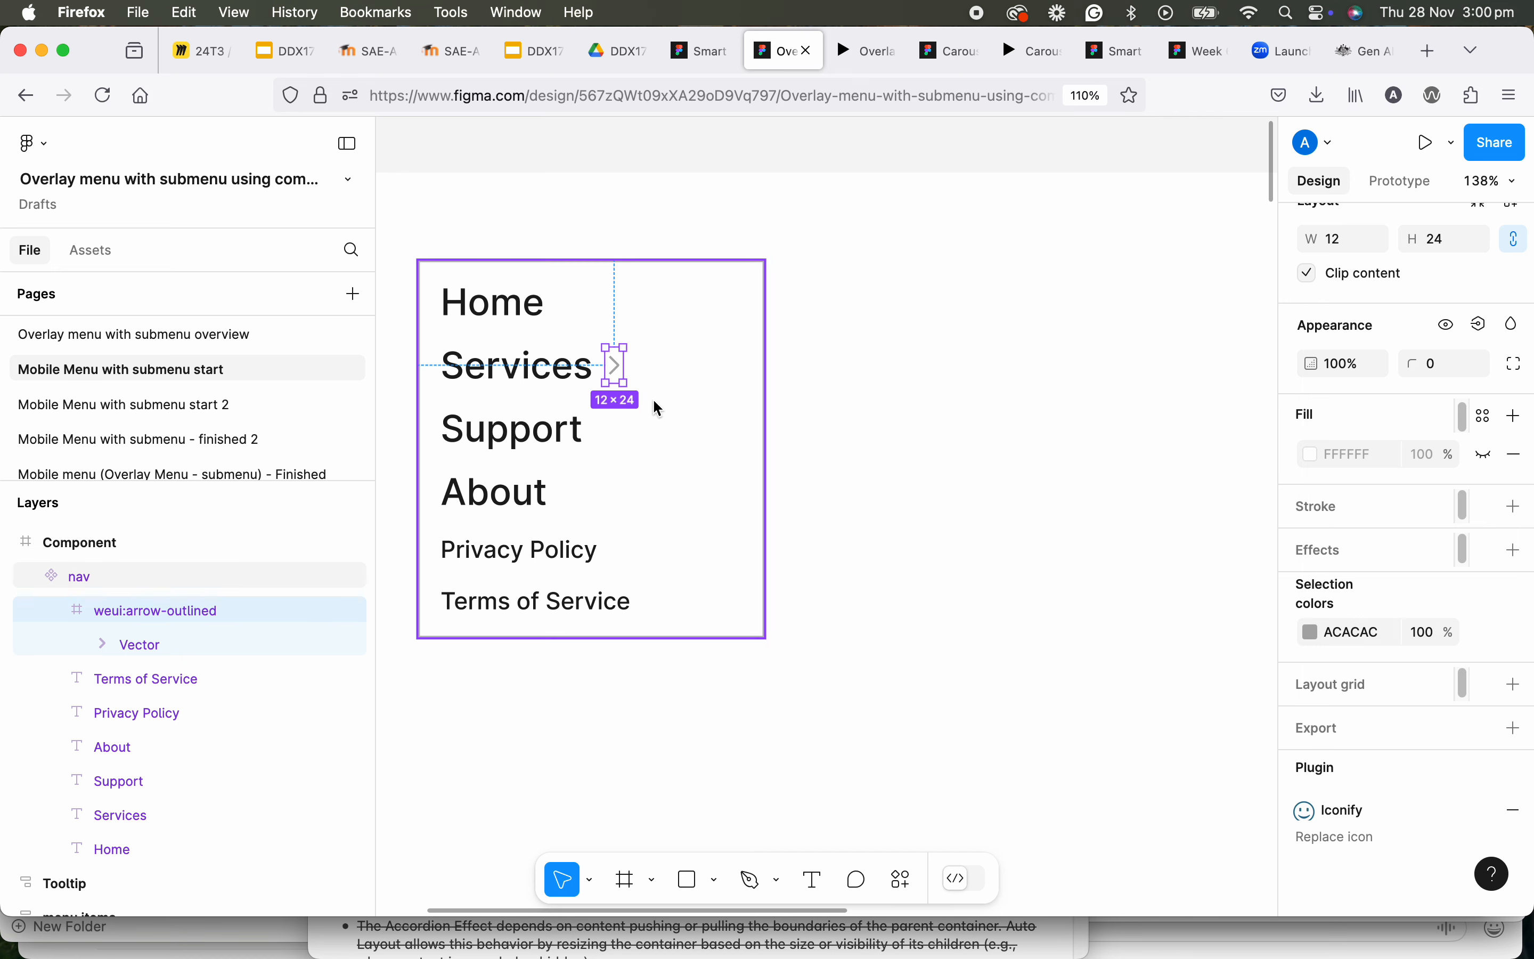
Ungroup the arrow icon's frame beside Services, and wrap the bare arrow and the Services label together in a new frame
scroll(651, 399, "up", 3)
scroll(607, 353, "up", 1)
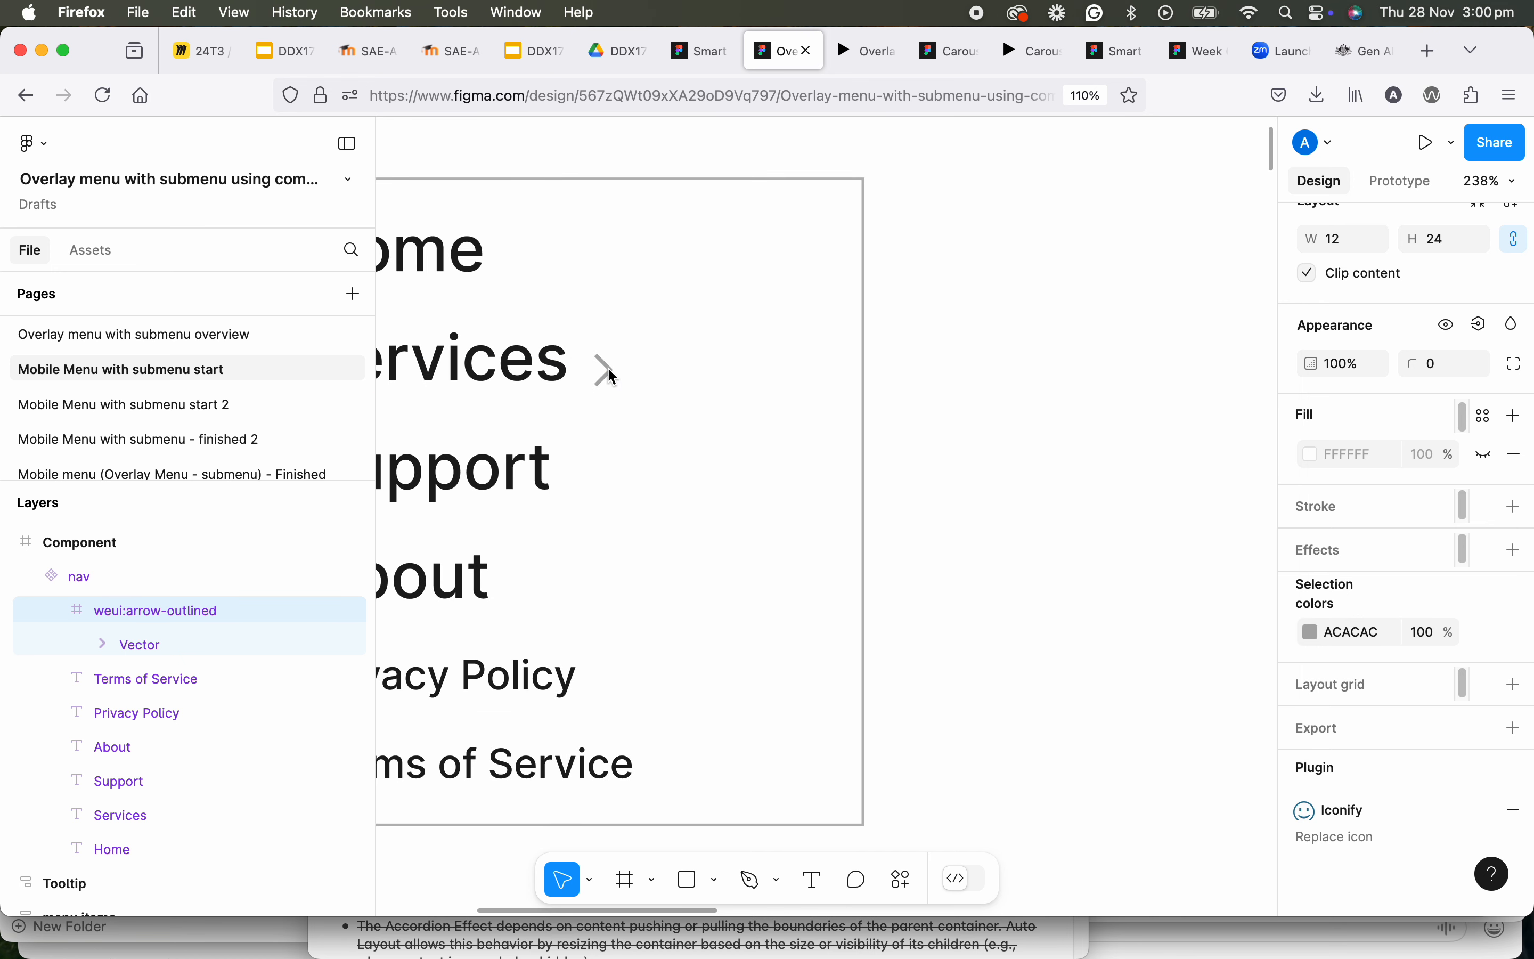
scroll(607, 371, "down", 3)
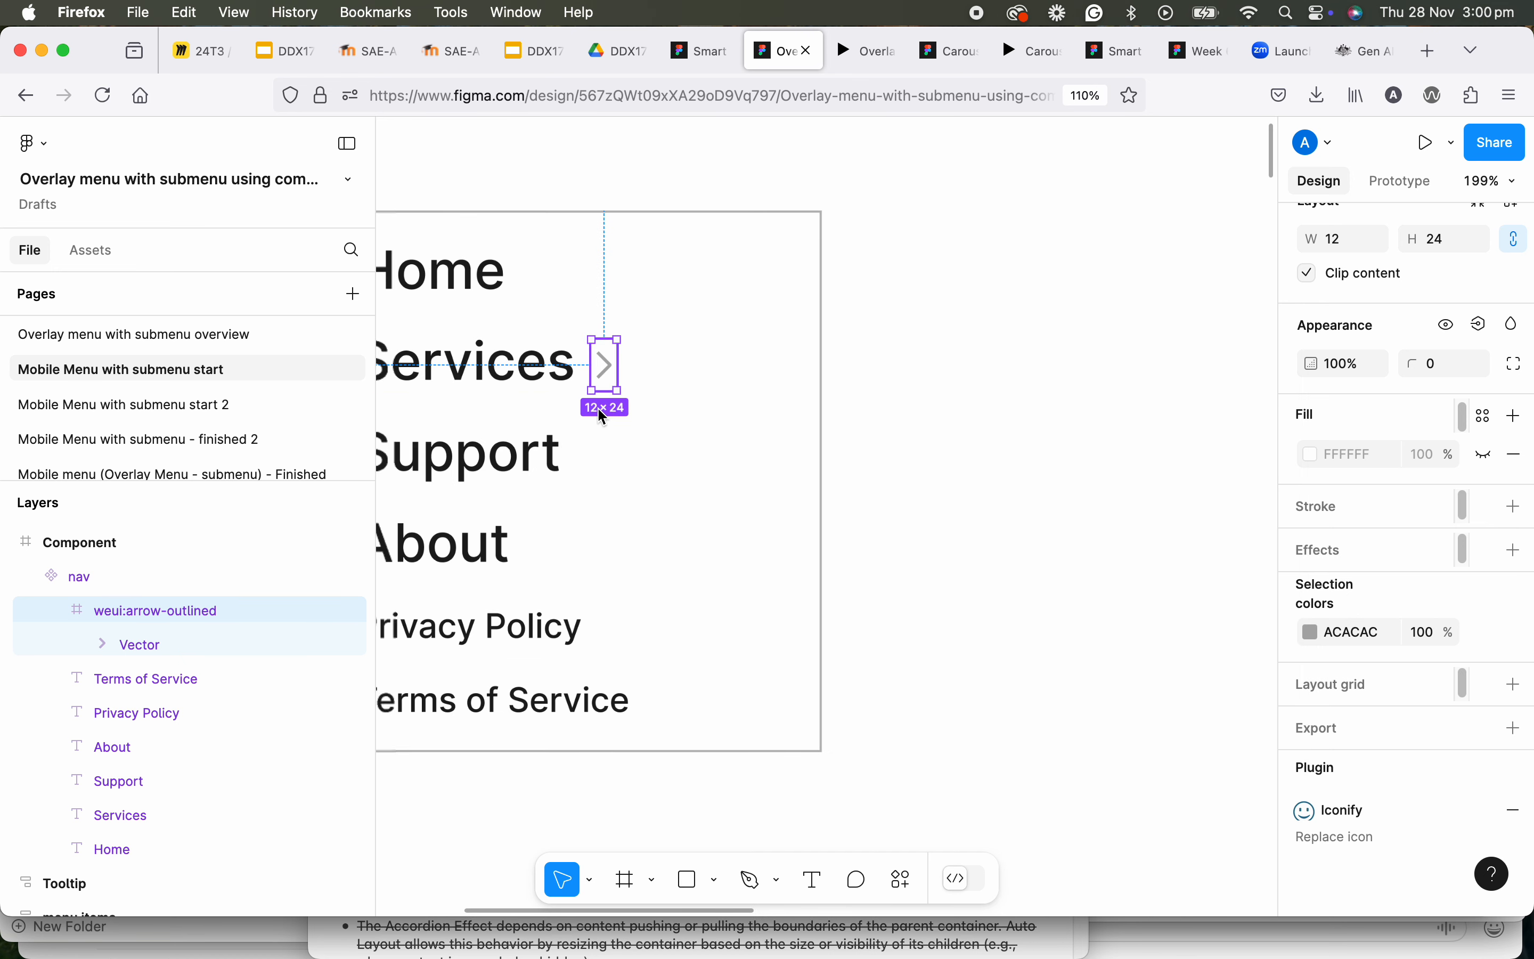
left_click(709, 312)
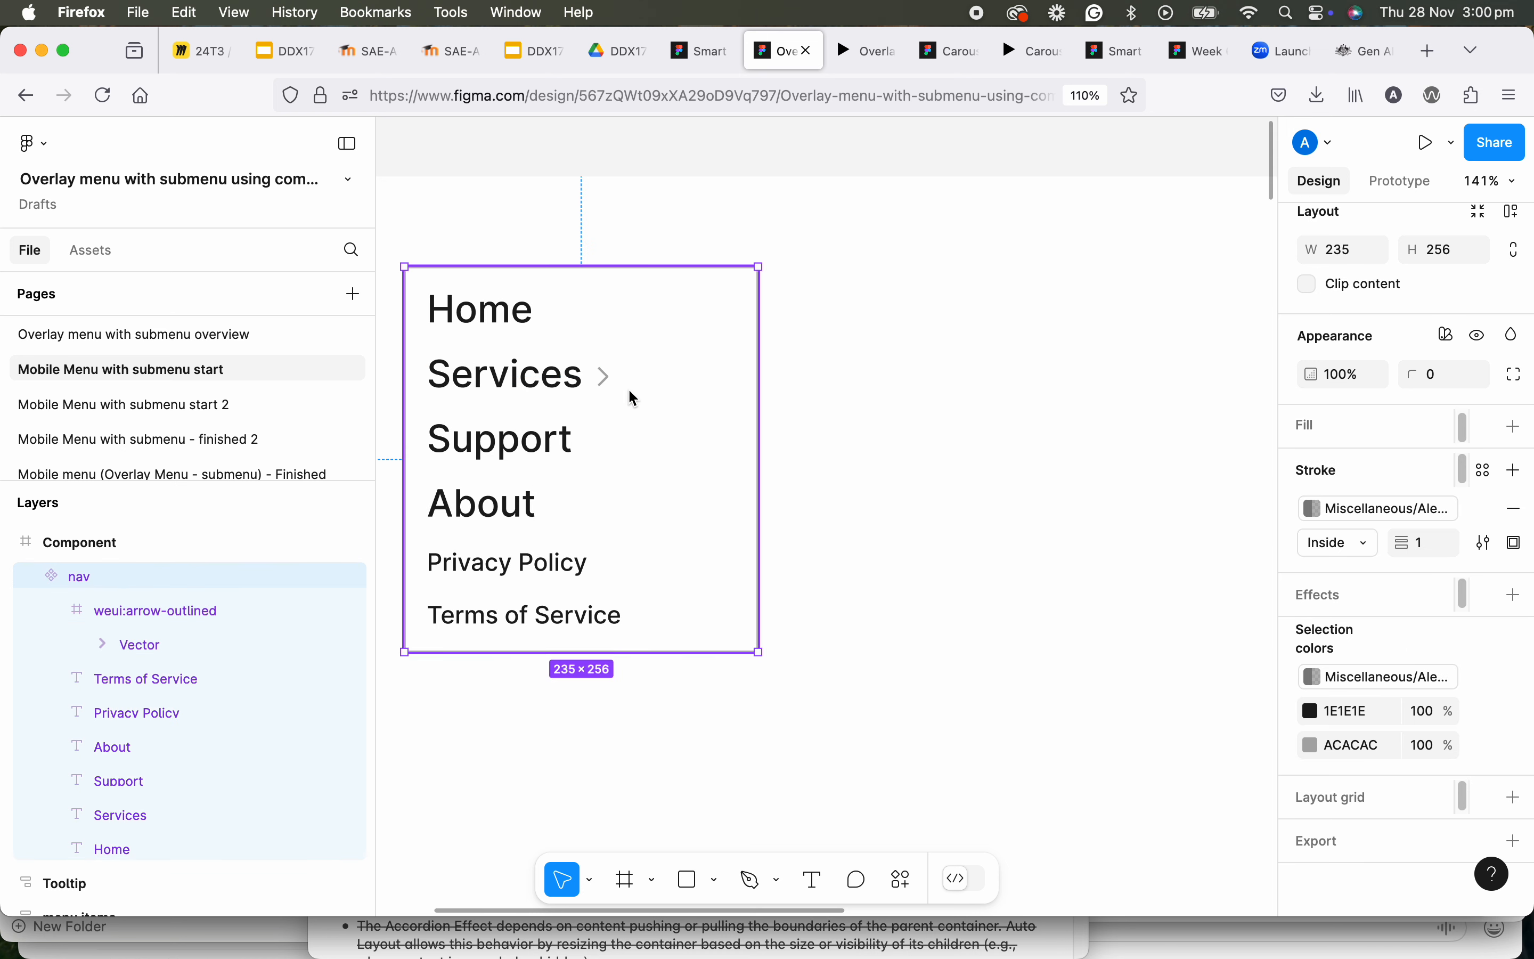
left_click_drag(626, 397, 744, 396)
left_click(670, 388)
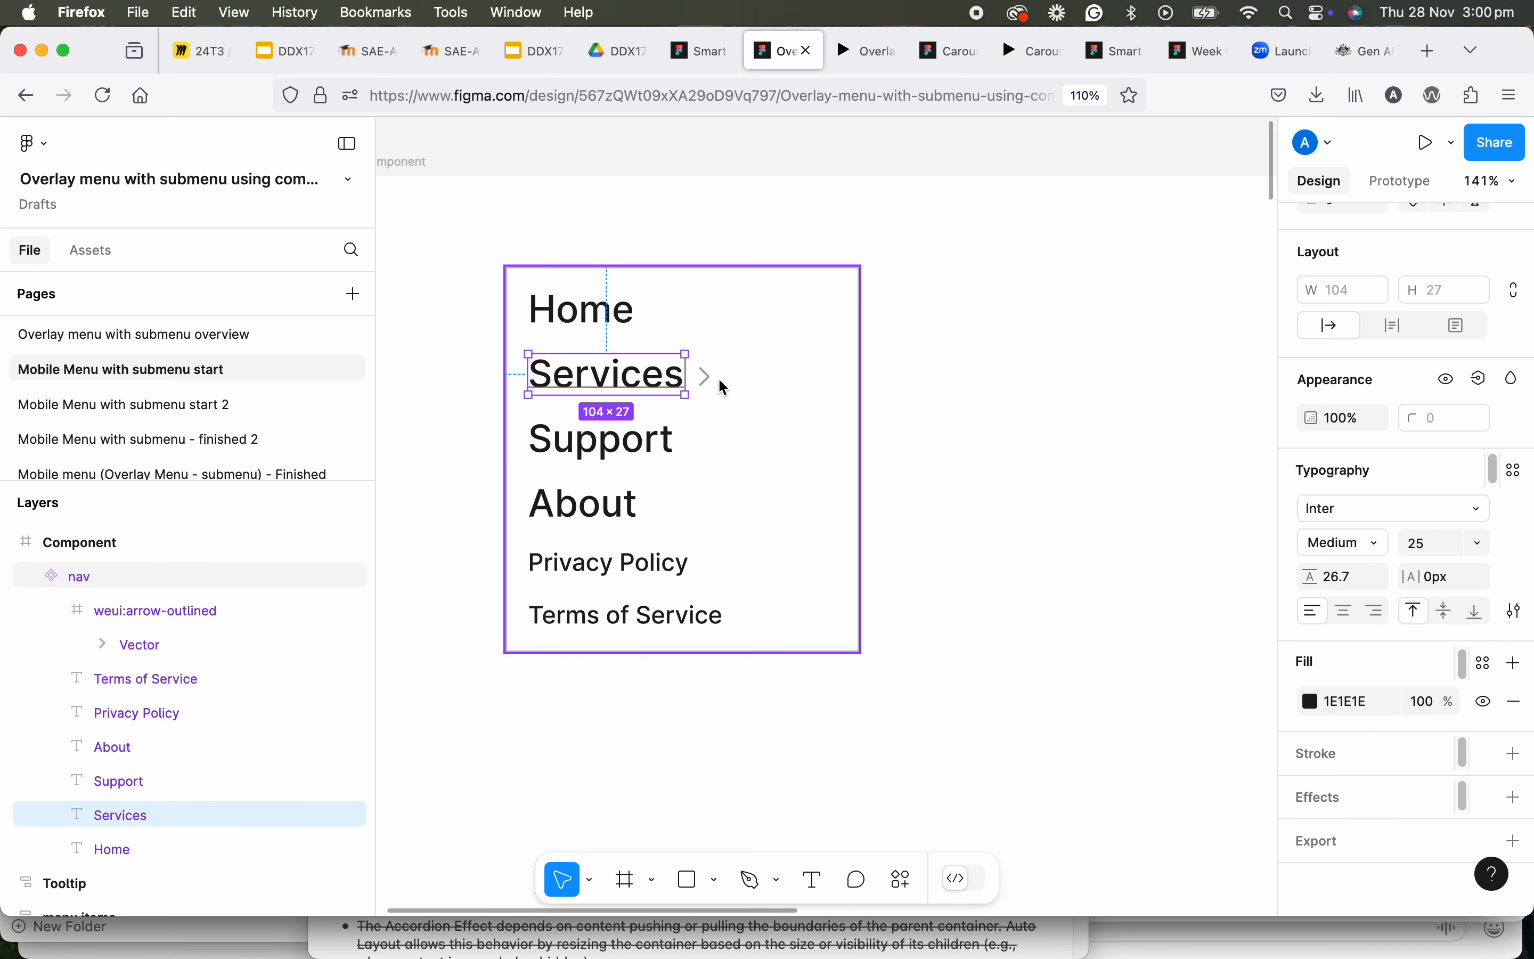
left_click(711, 388, "shift")
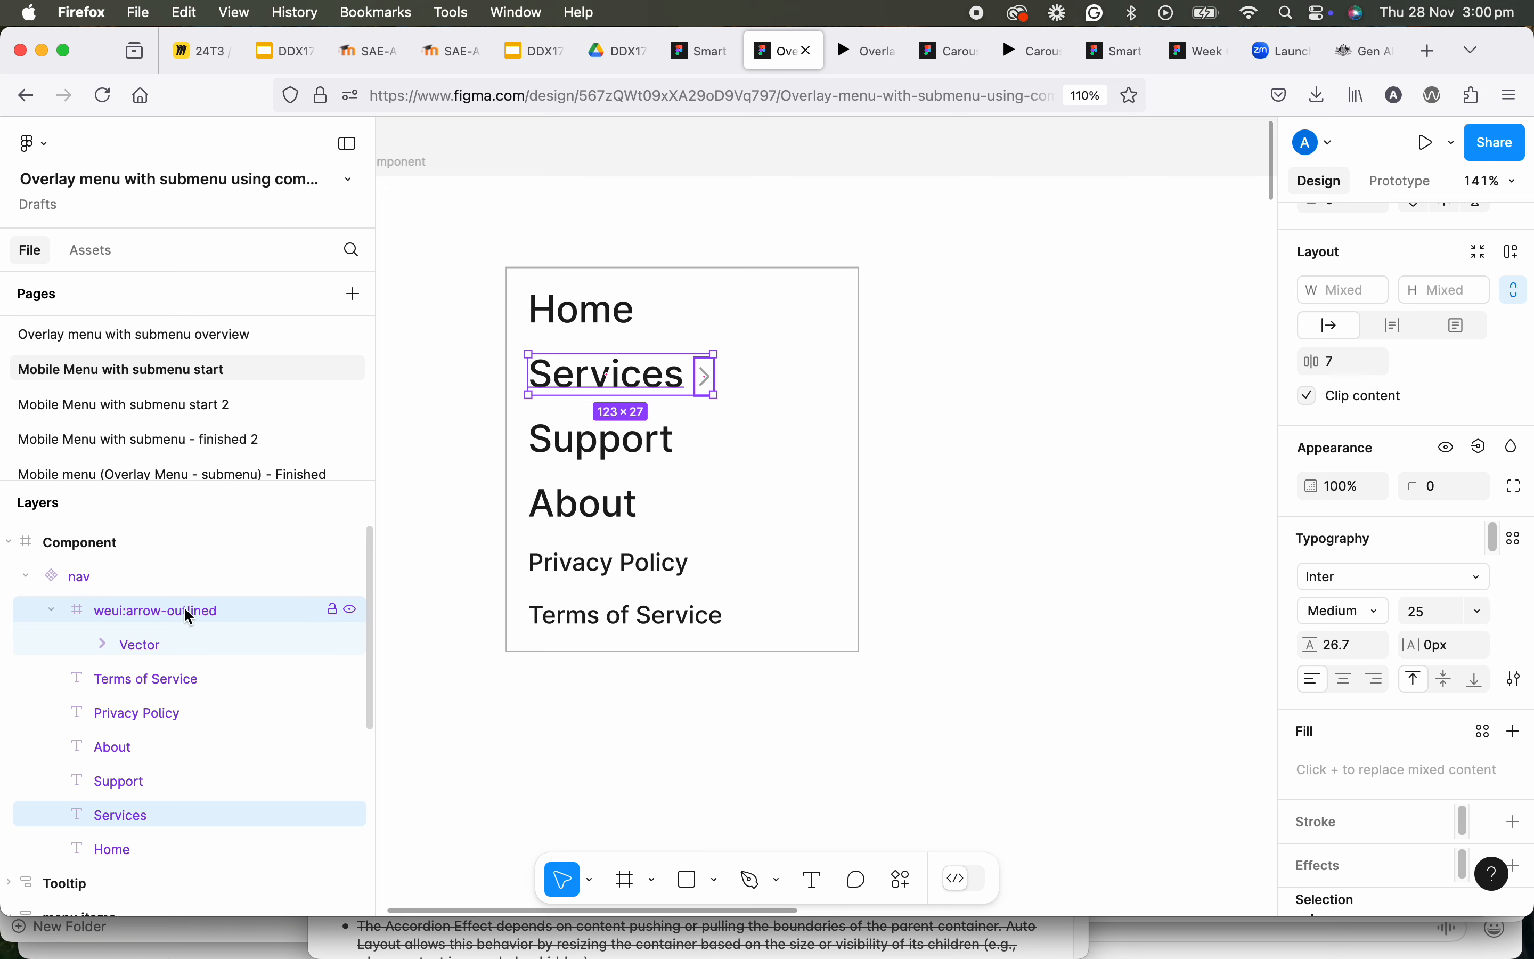
right_click(653, 384)
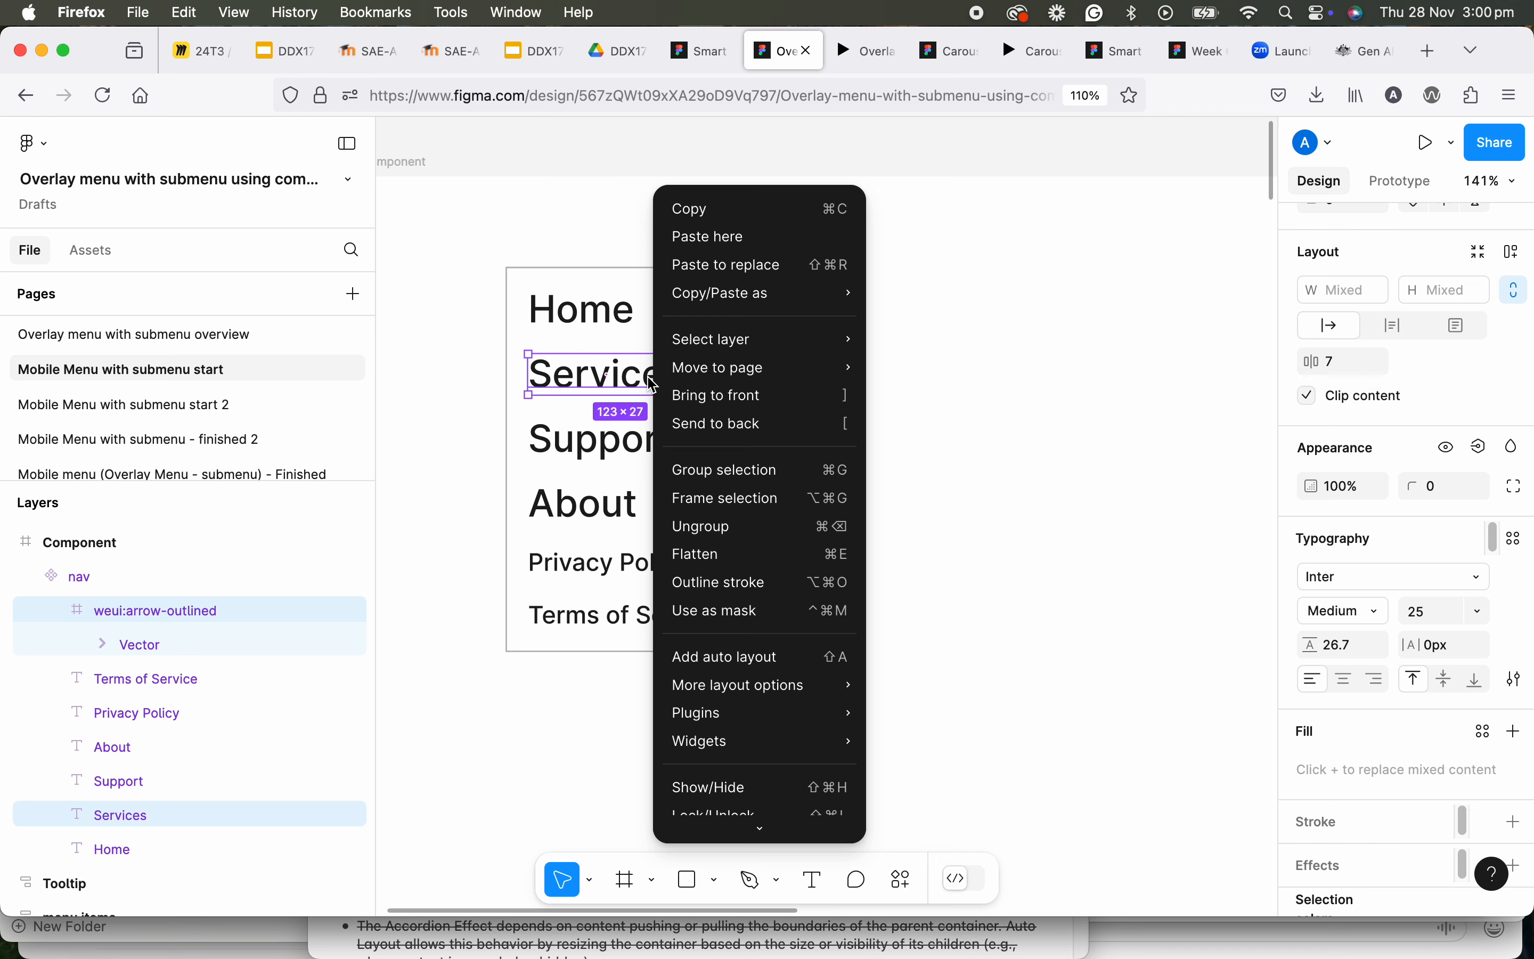
mouse_move(683, 366)
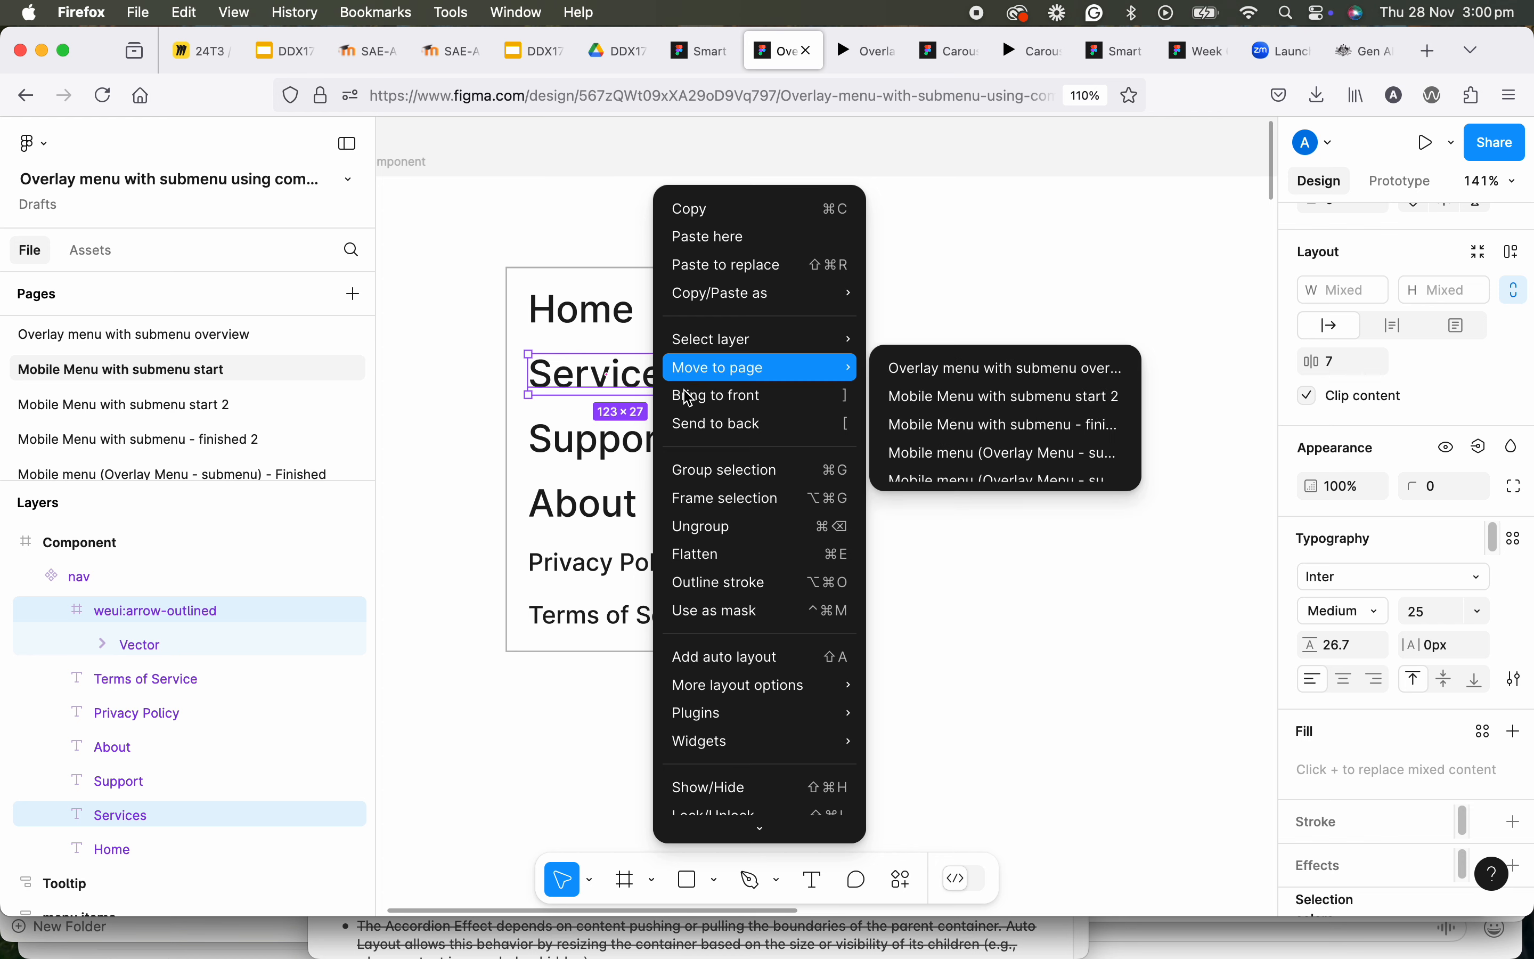
left_click(695, 526)
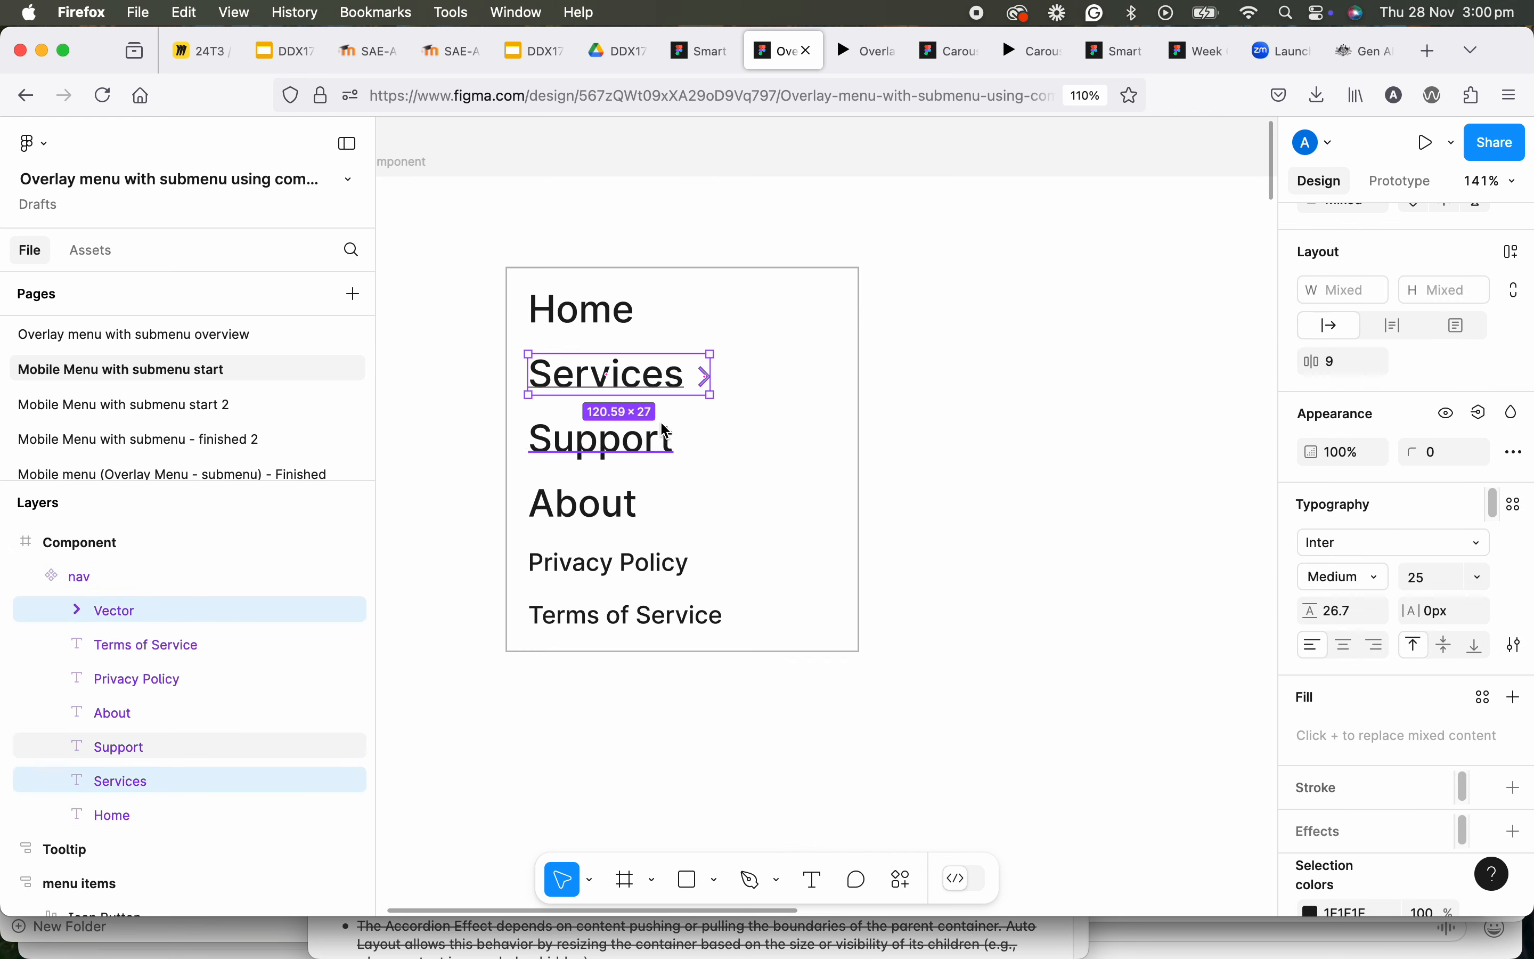
right_click(649, 383)
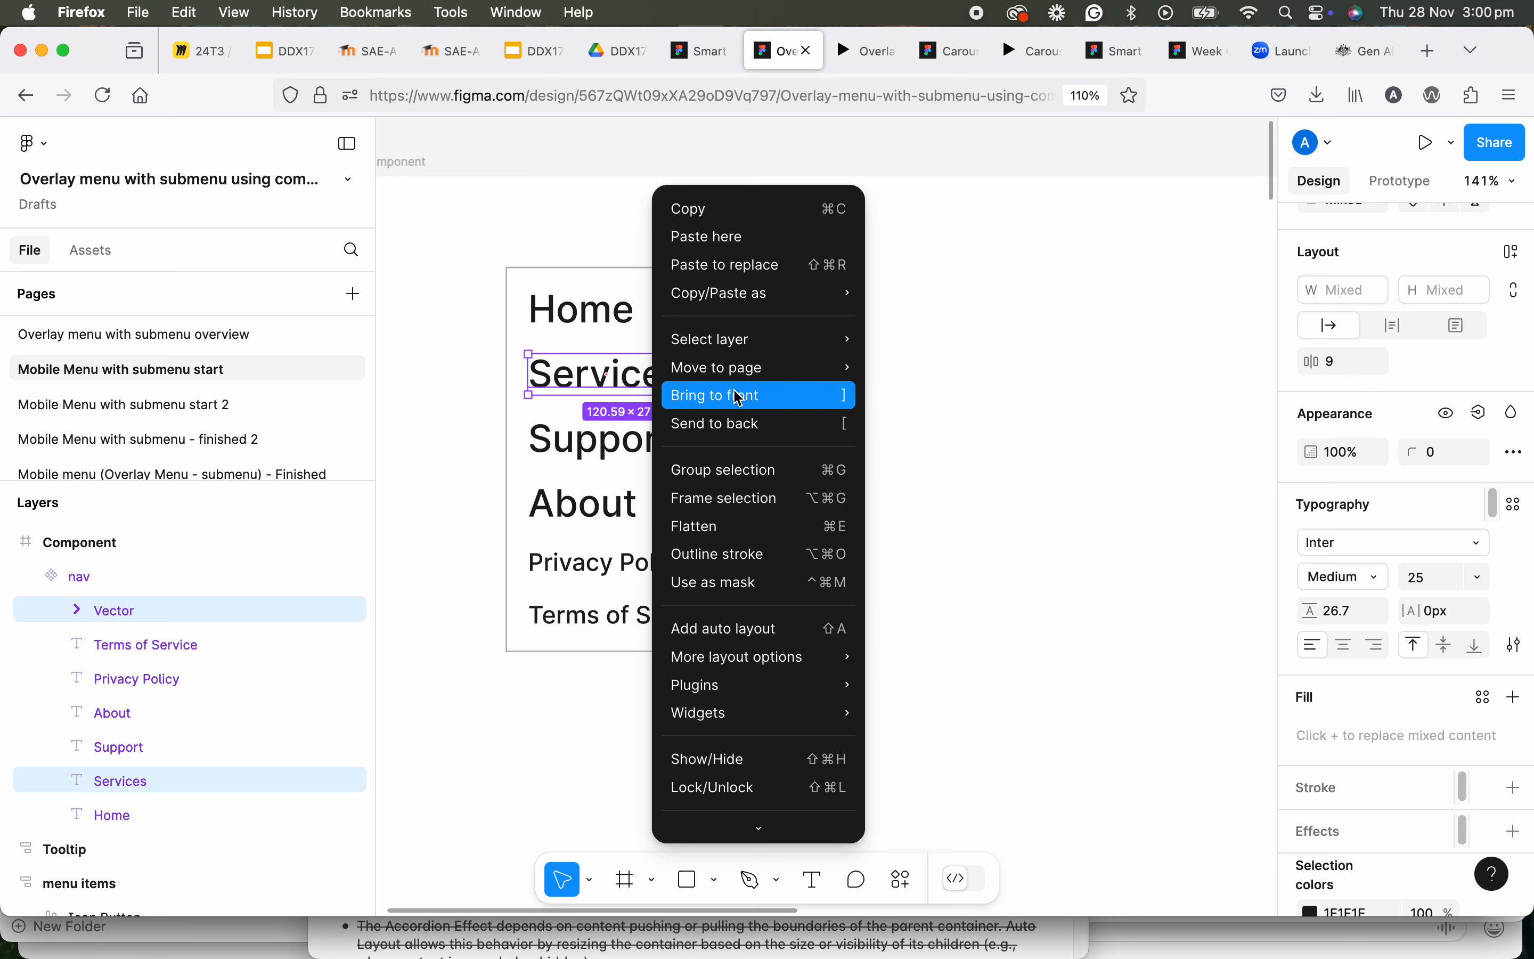
left_click(729, 498)
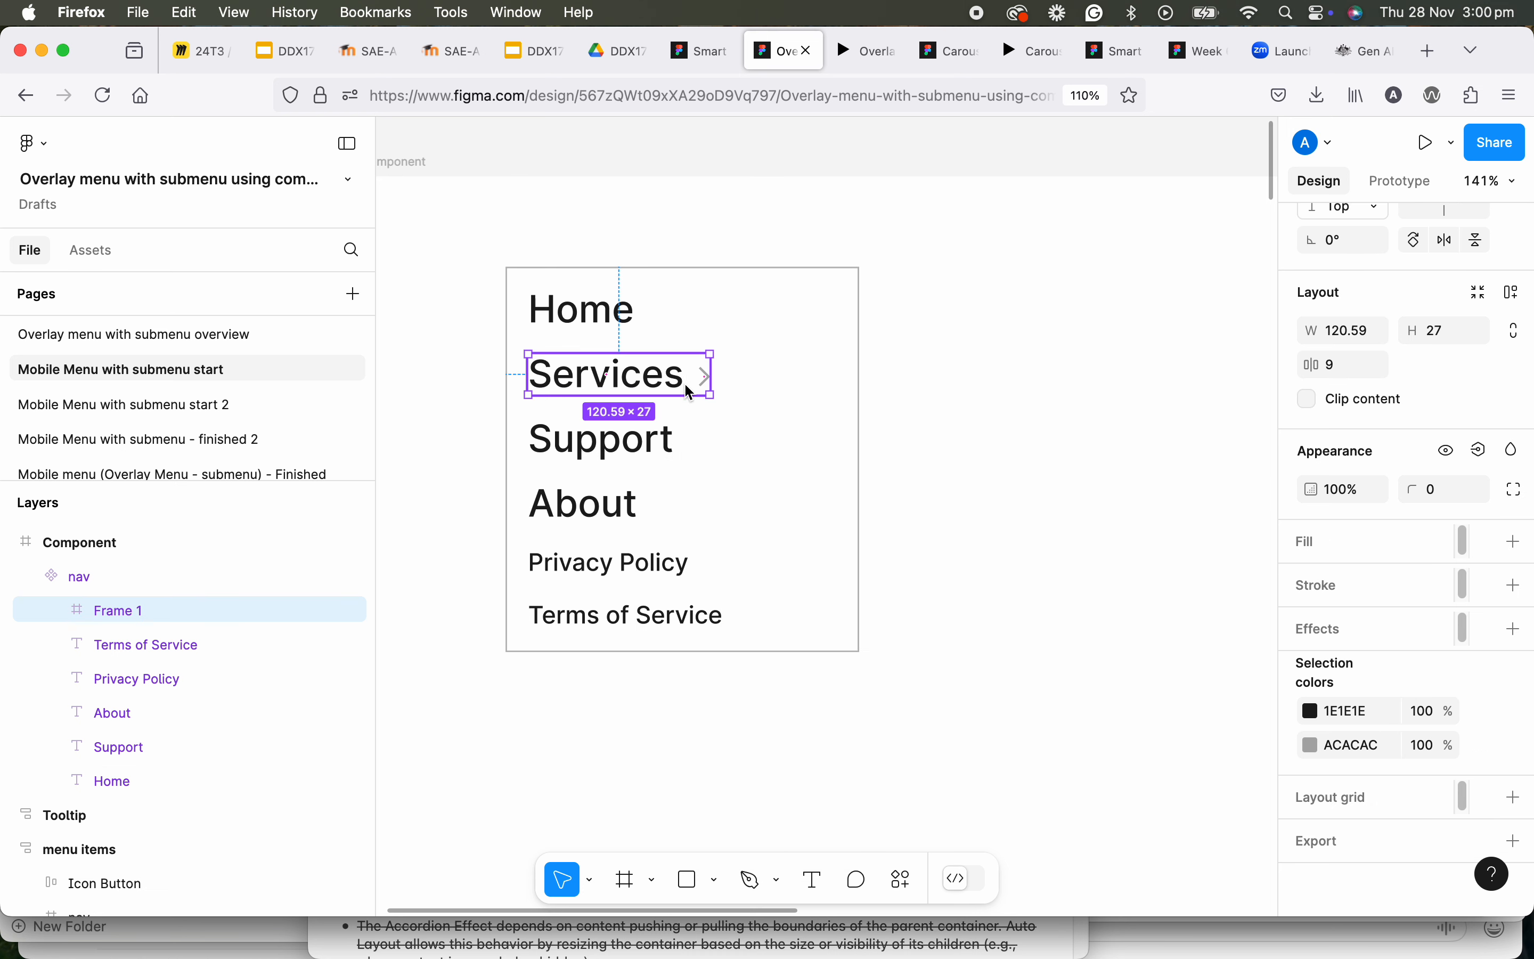
Add a second variant to the nav component
scroll(684, 383, "down", 2)
left_click(680, 307)
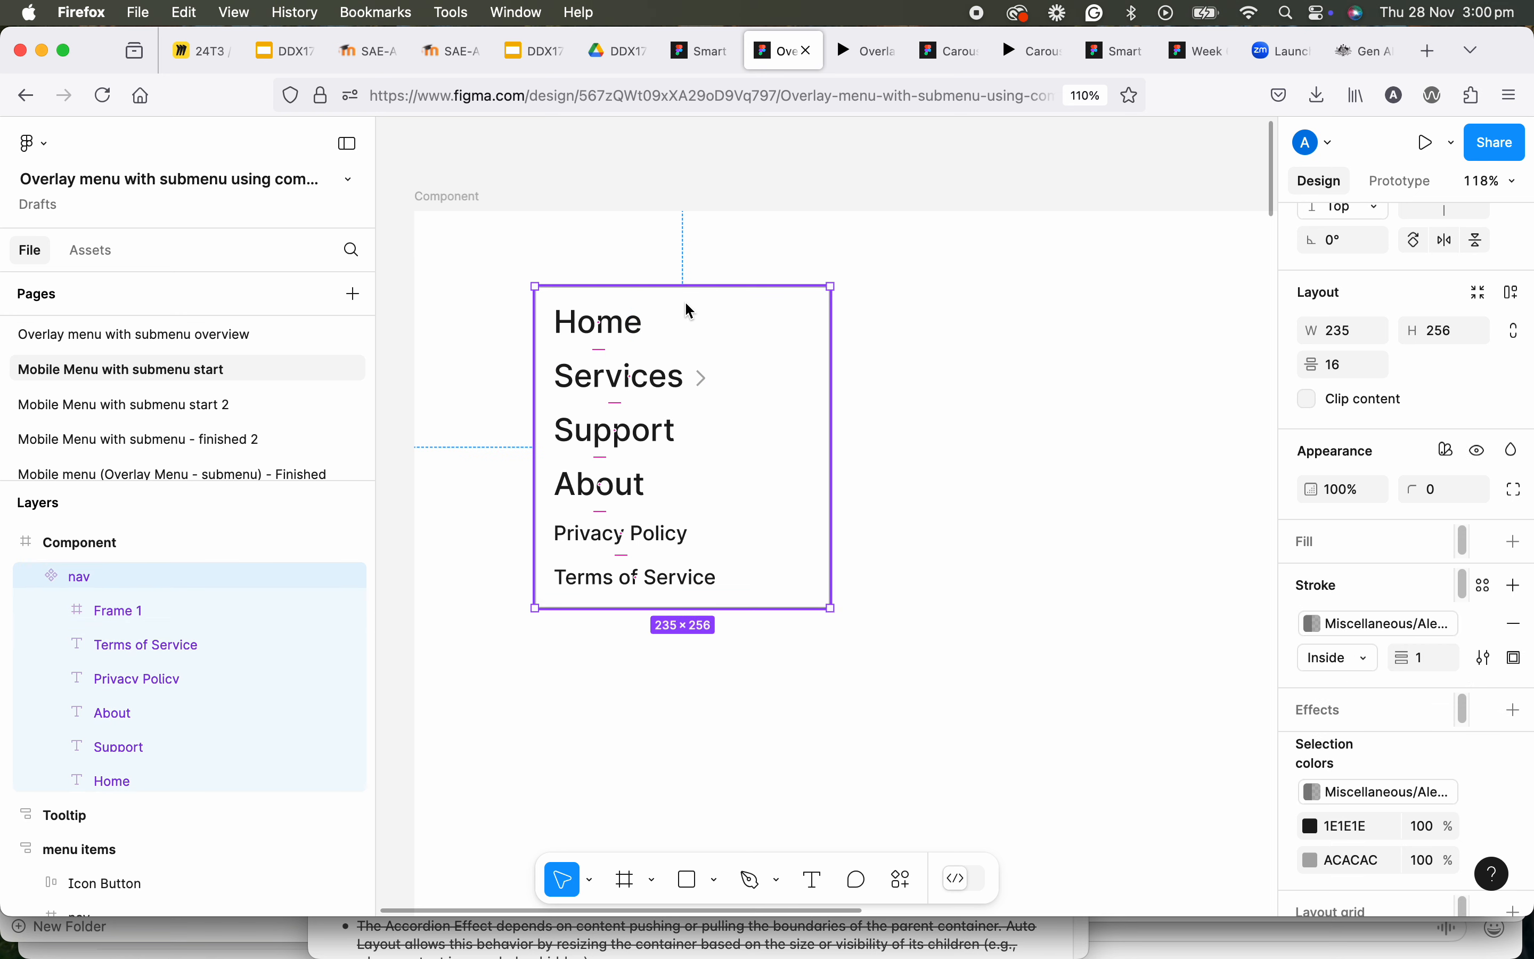
scroll(750, 458, "down", 4)
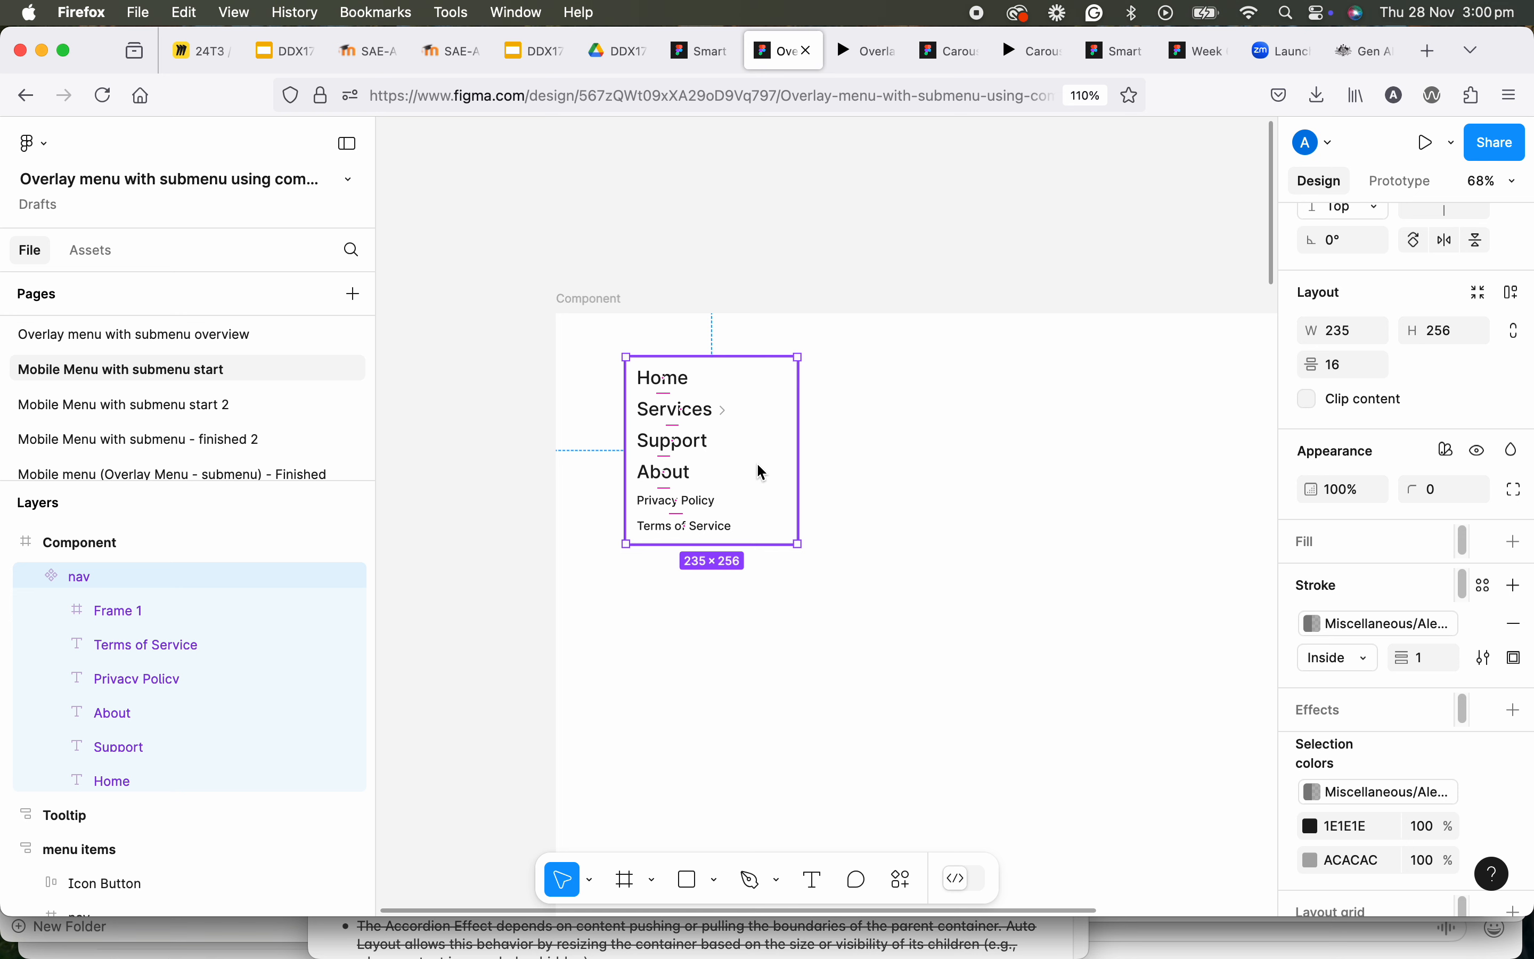
scroll(780, 444, "down", 2)
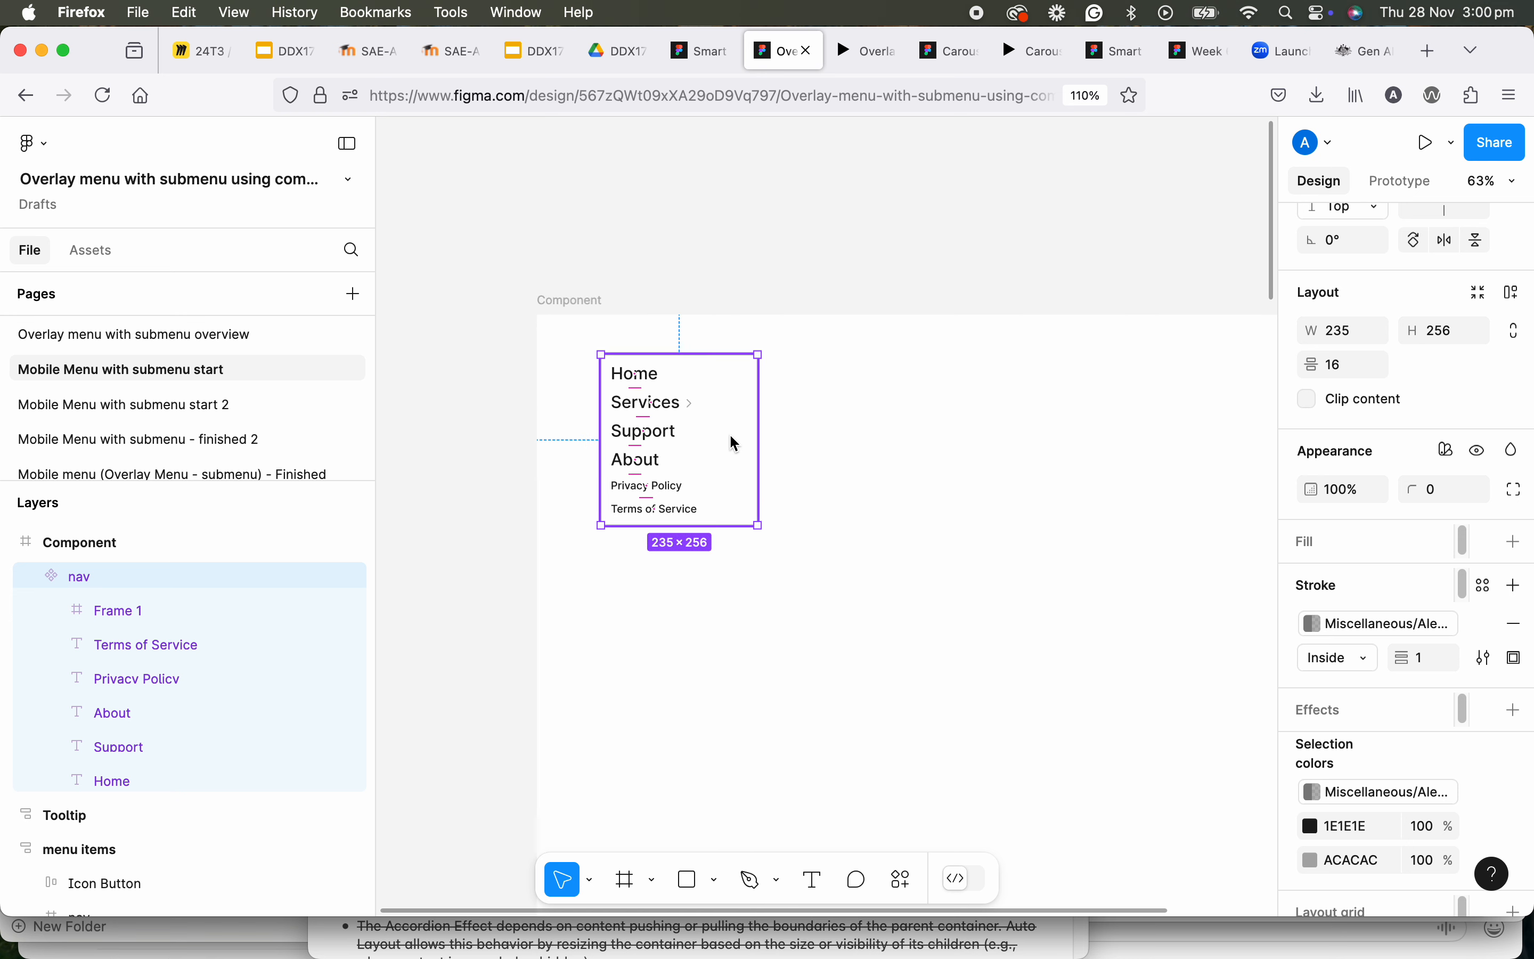
scroll(767, 448, "up", 2)
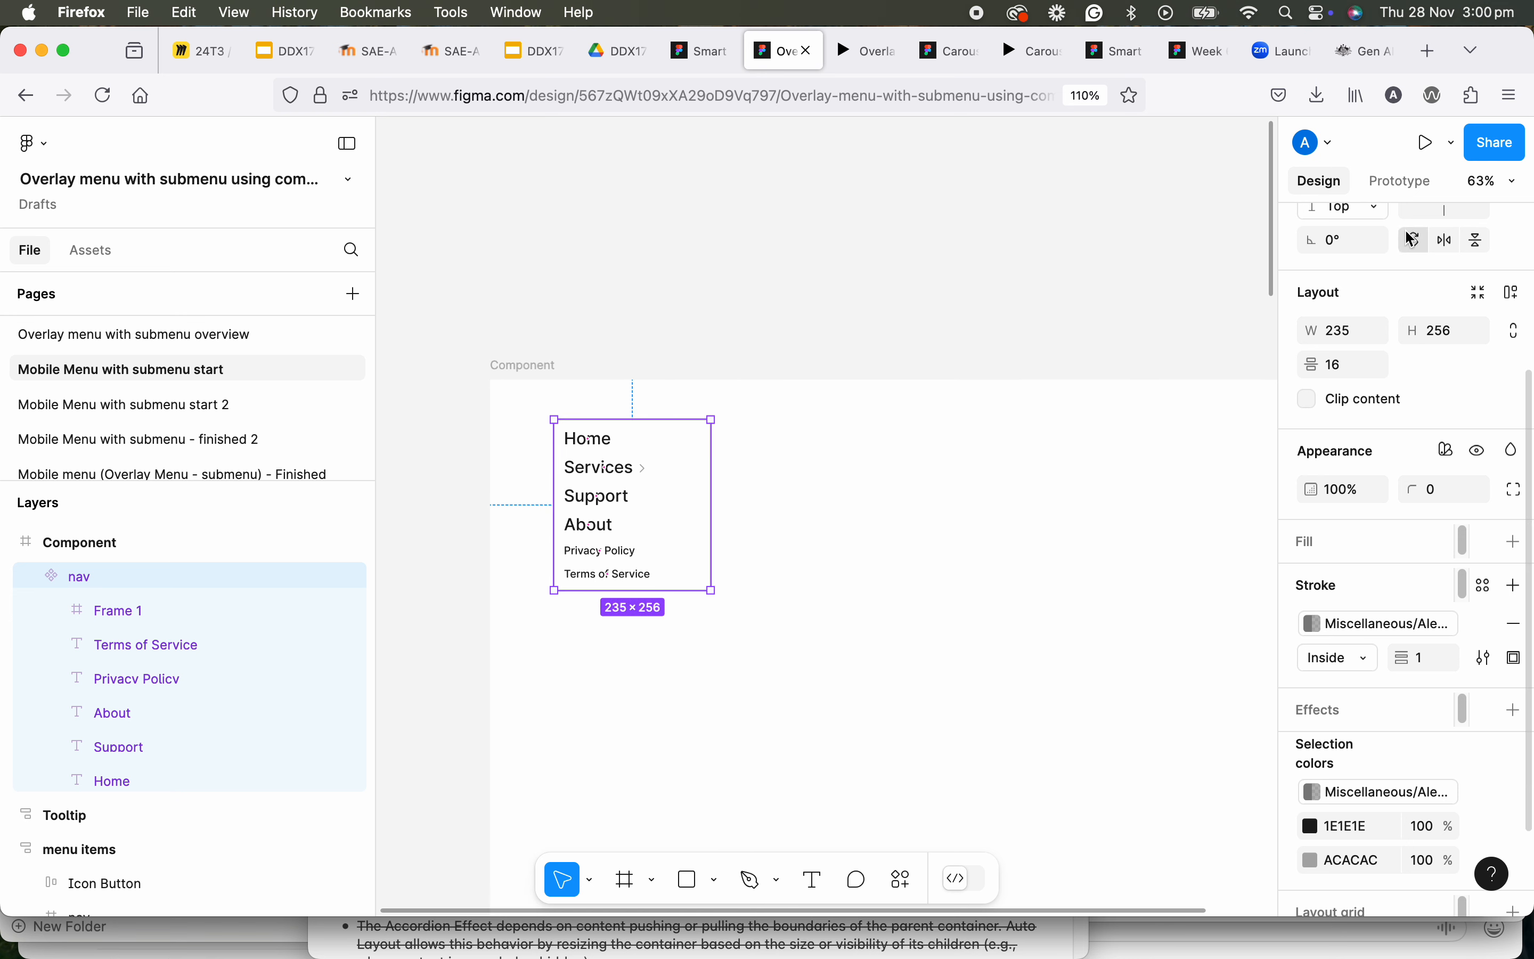
scroll(1402, 312, "up", 3)
scroll(1404, 310, "up", 2)
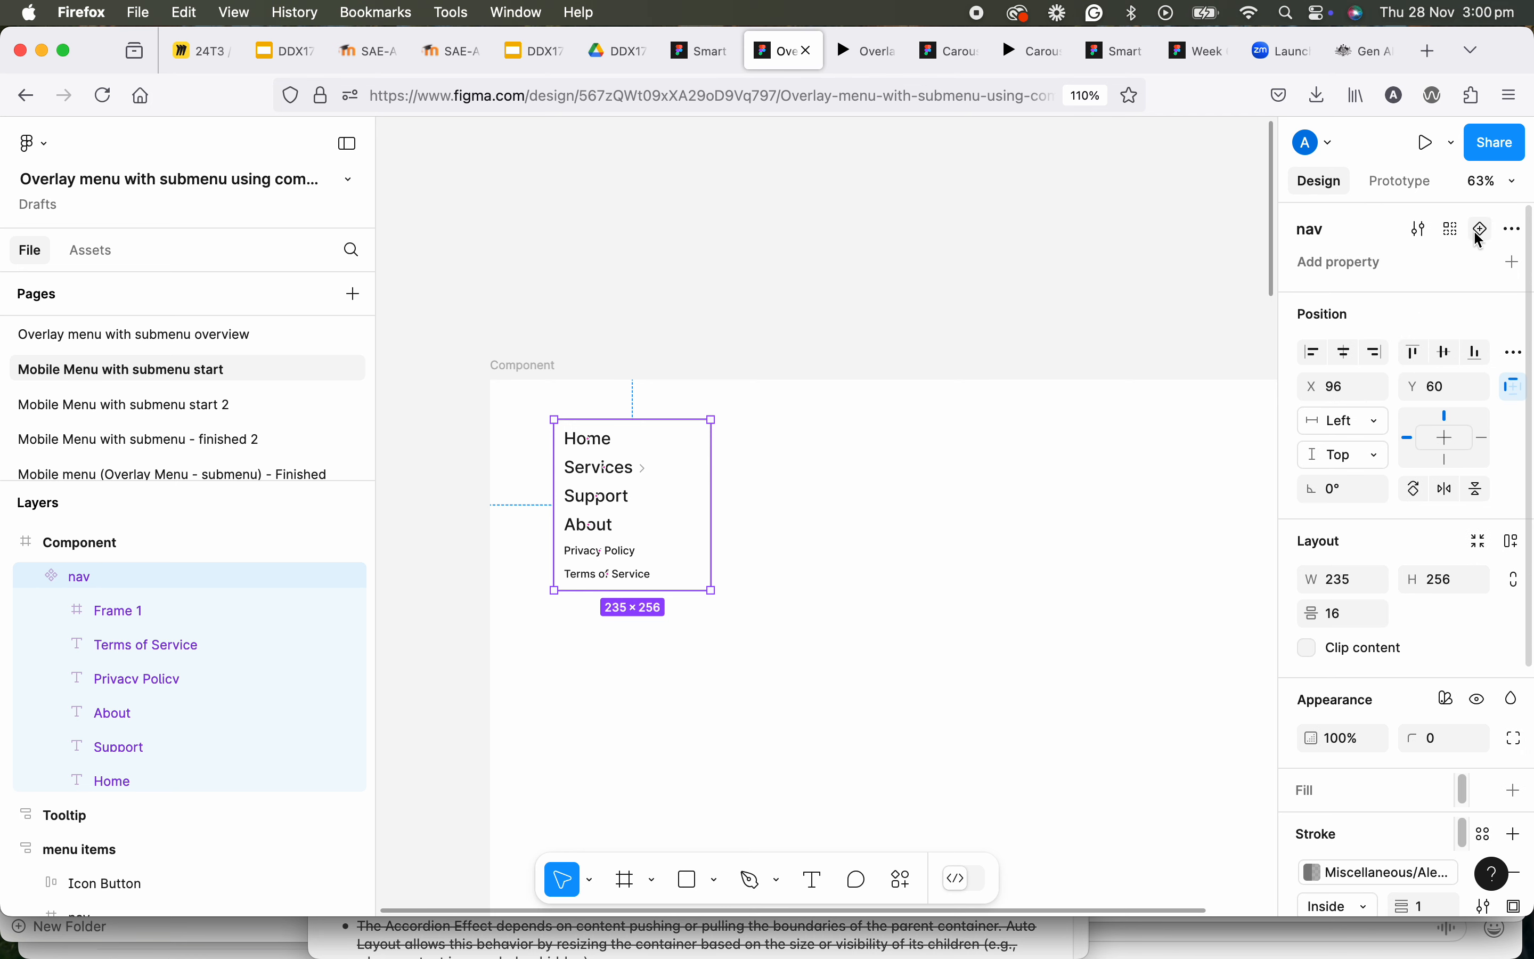
left_click(1481, 229)
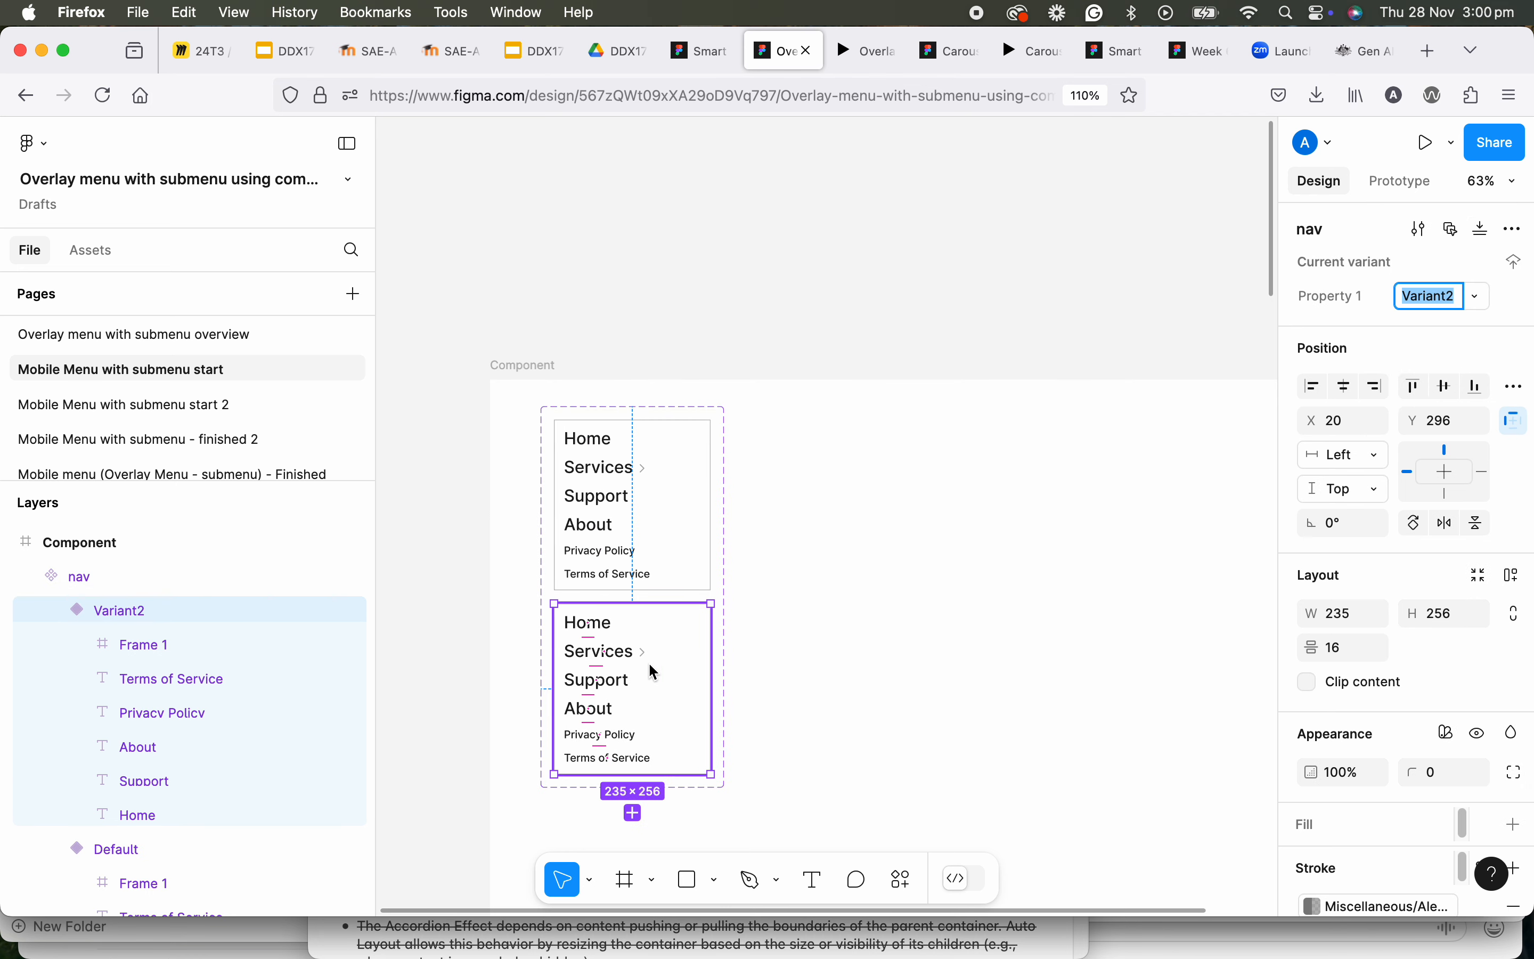
scroll(656, 672, "up", 3)
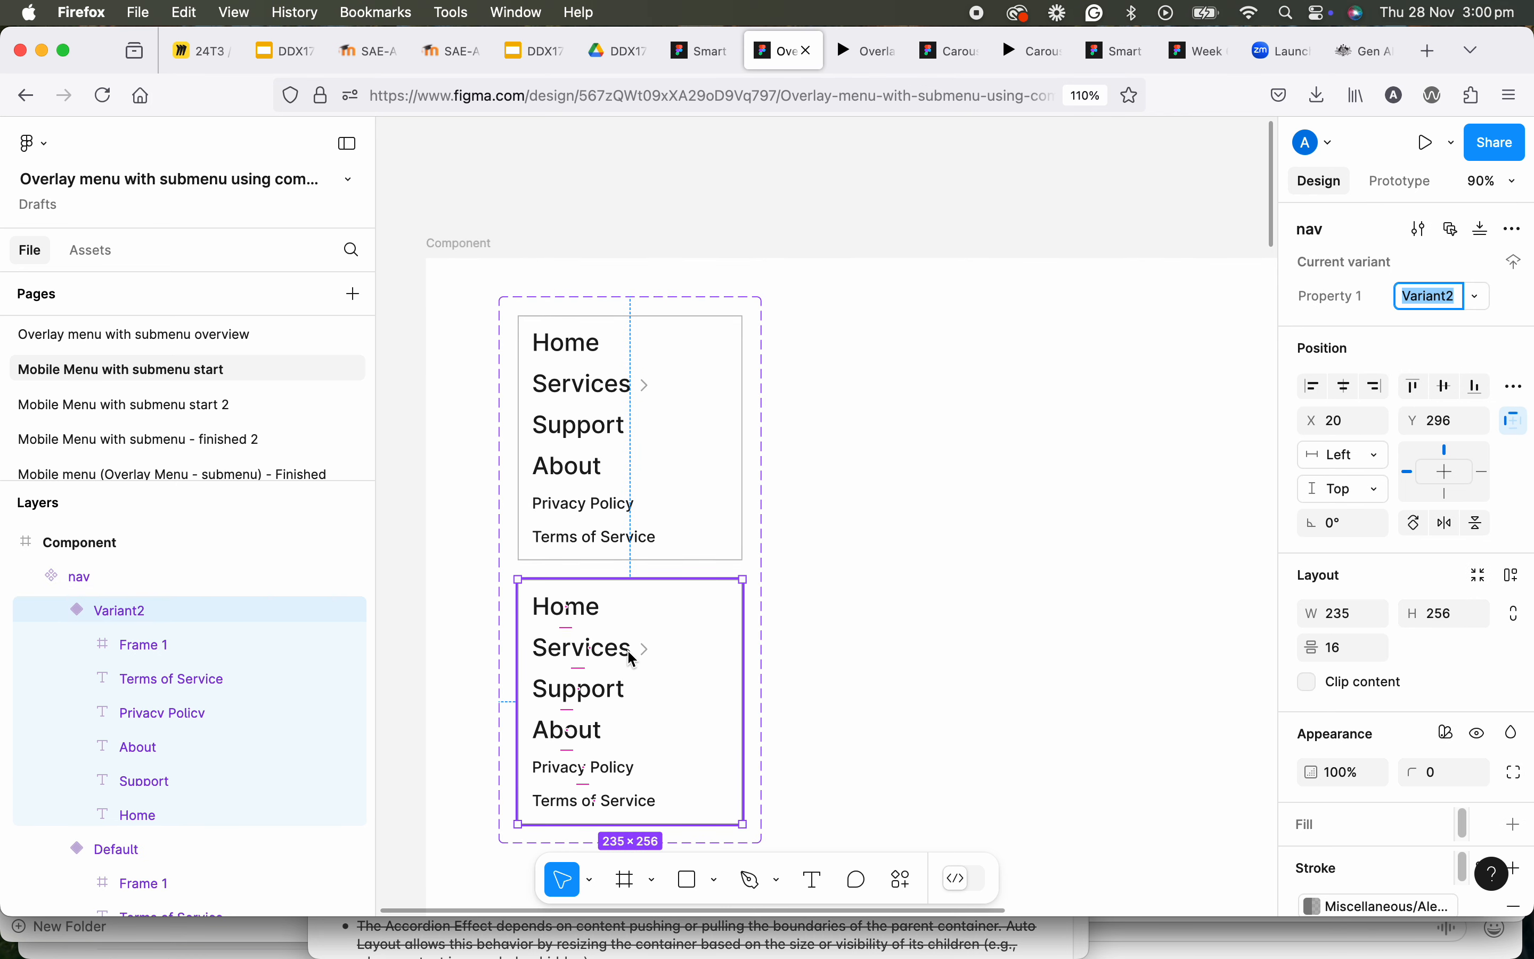
scroll(632, 660, "up", 2)
scroll(627, 662, "up", 3)
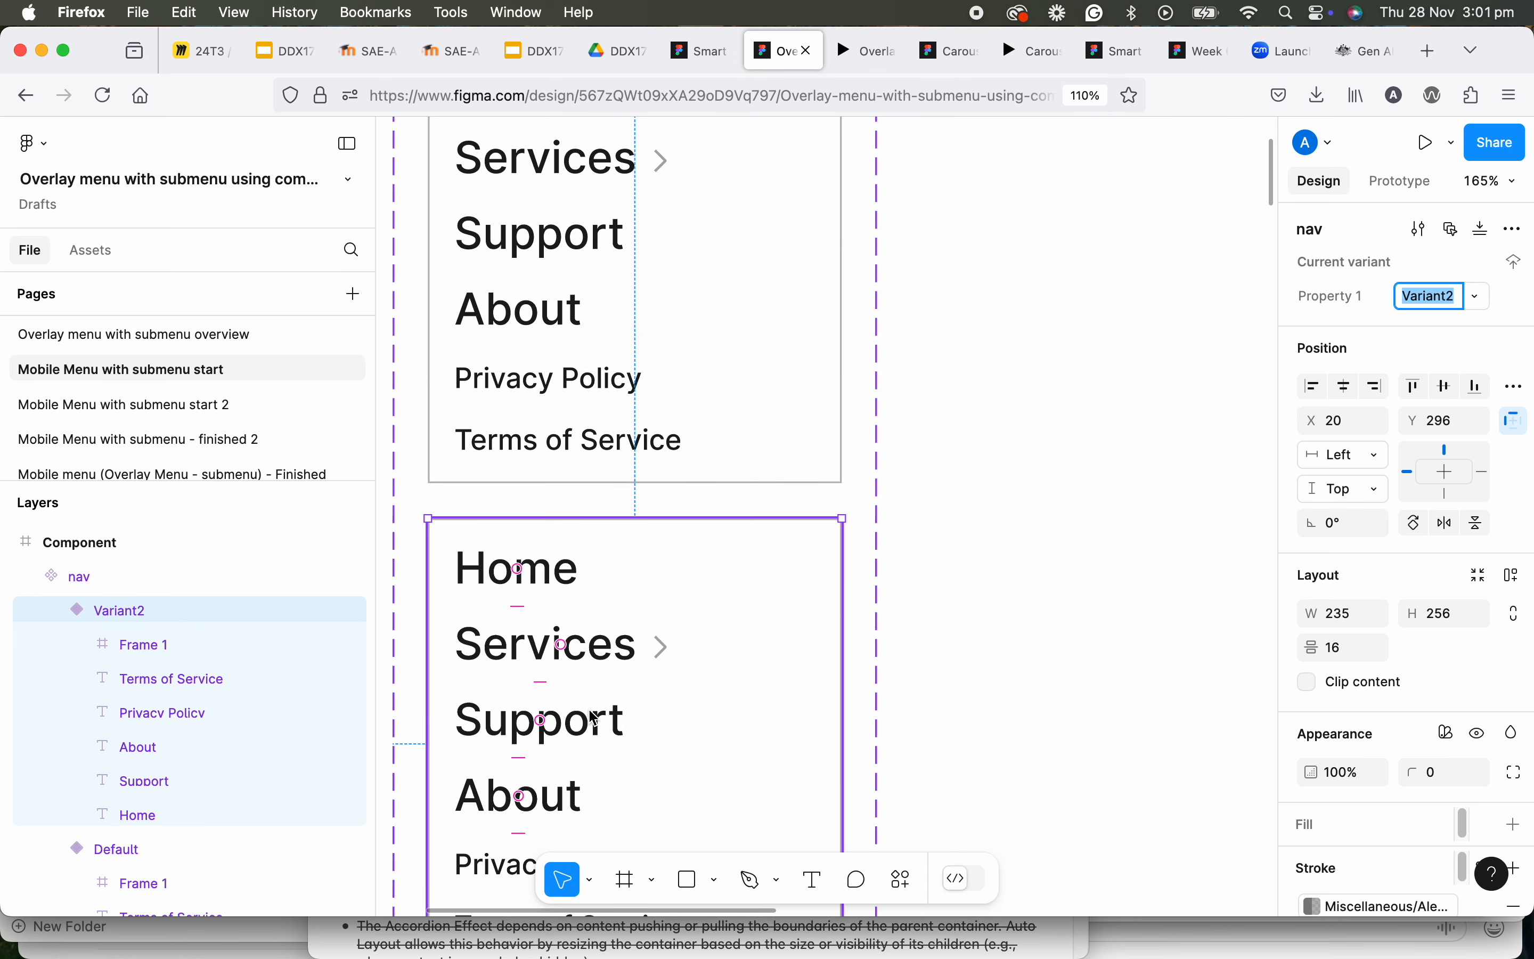
scroll(664, 623, "down", 3)
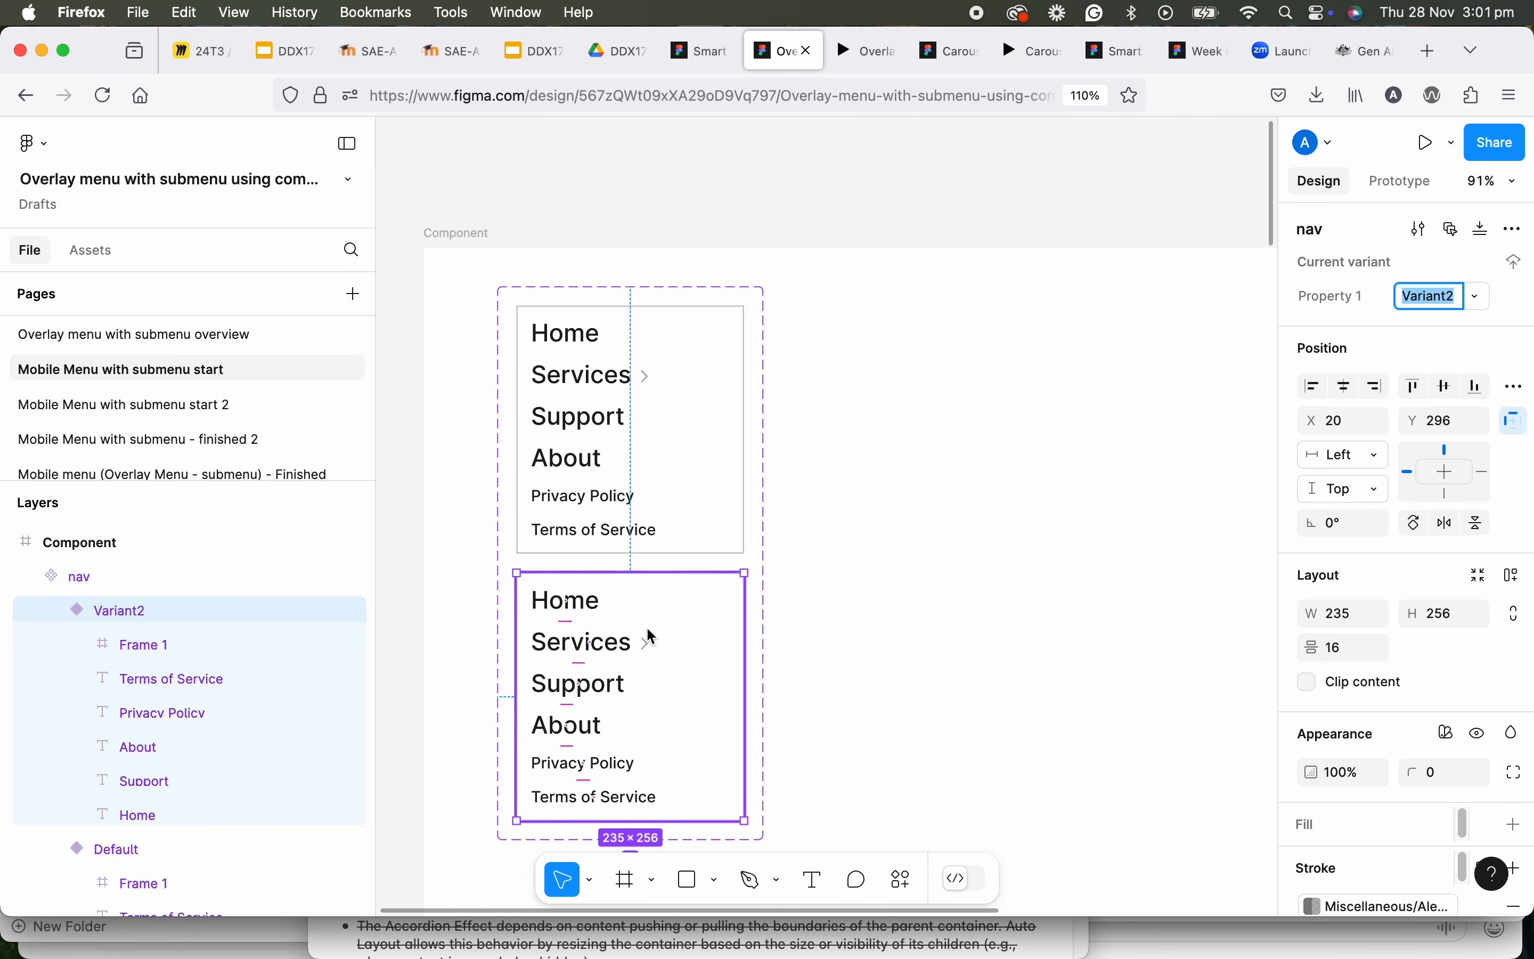
scroll(624, 693, "up", 1)
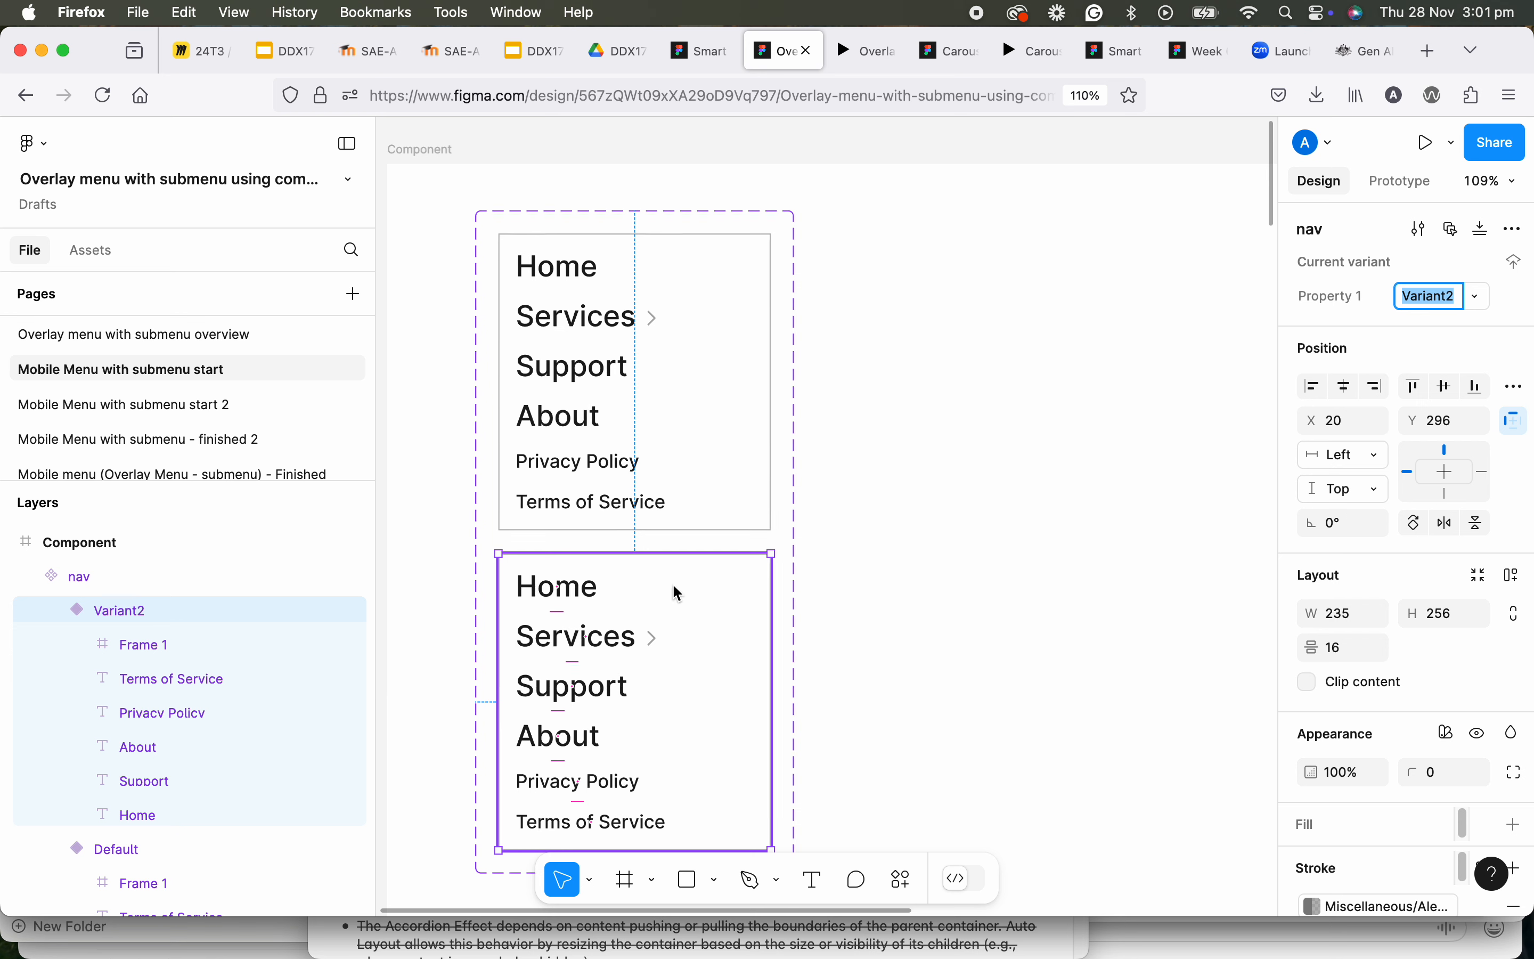
double_click(601, 689)
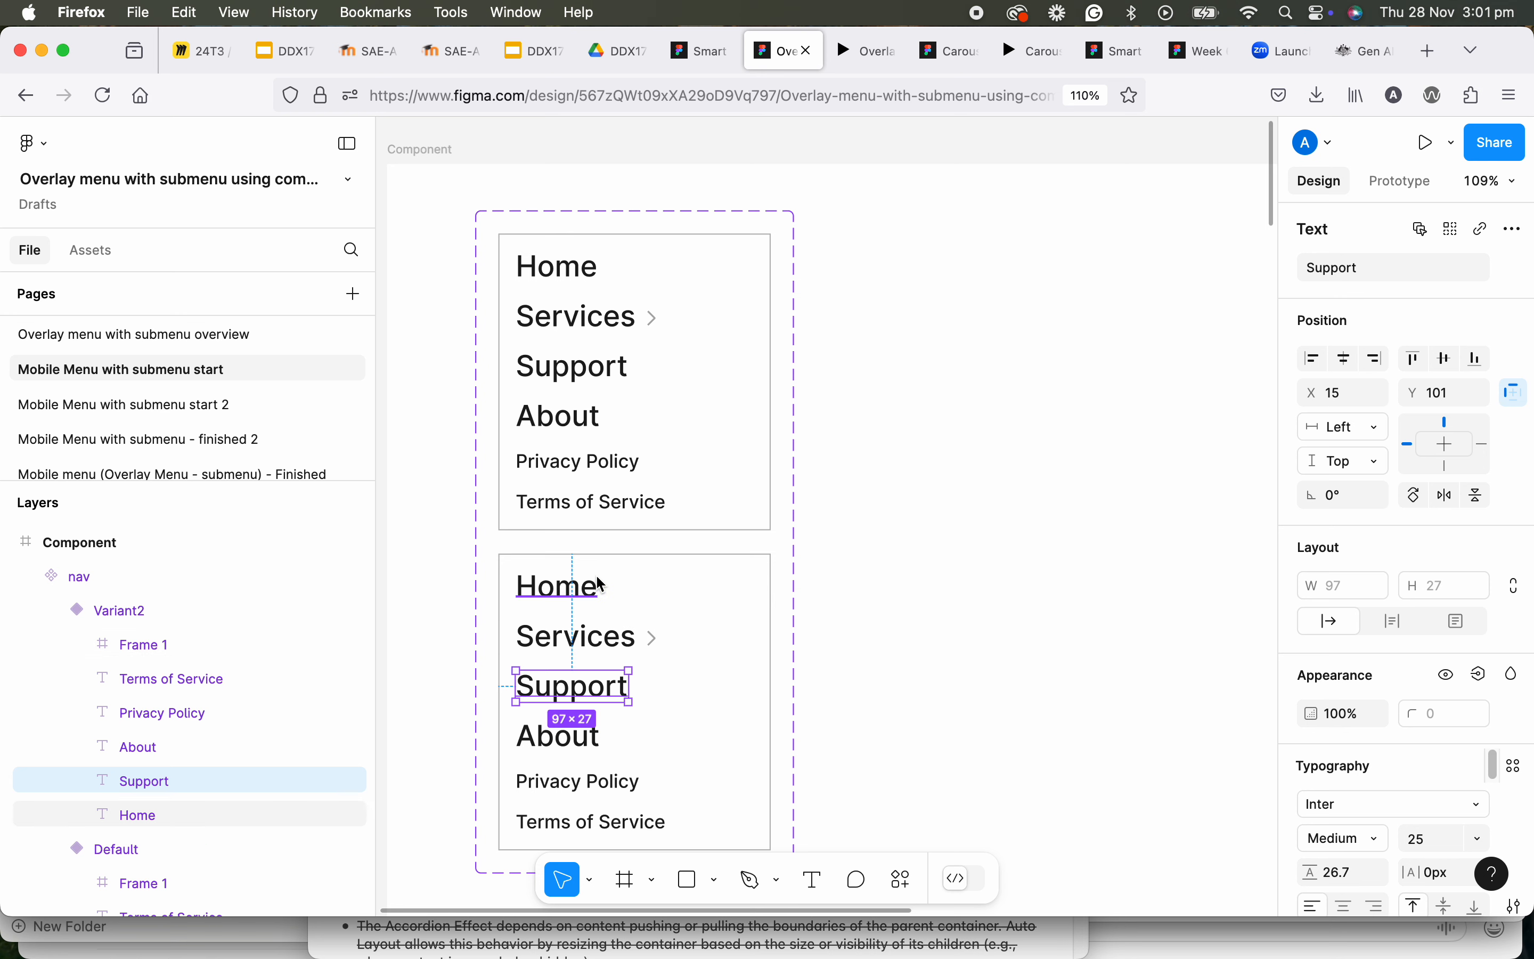
left_click(602, 559)
left_click(607, 702)
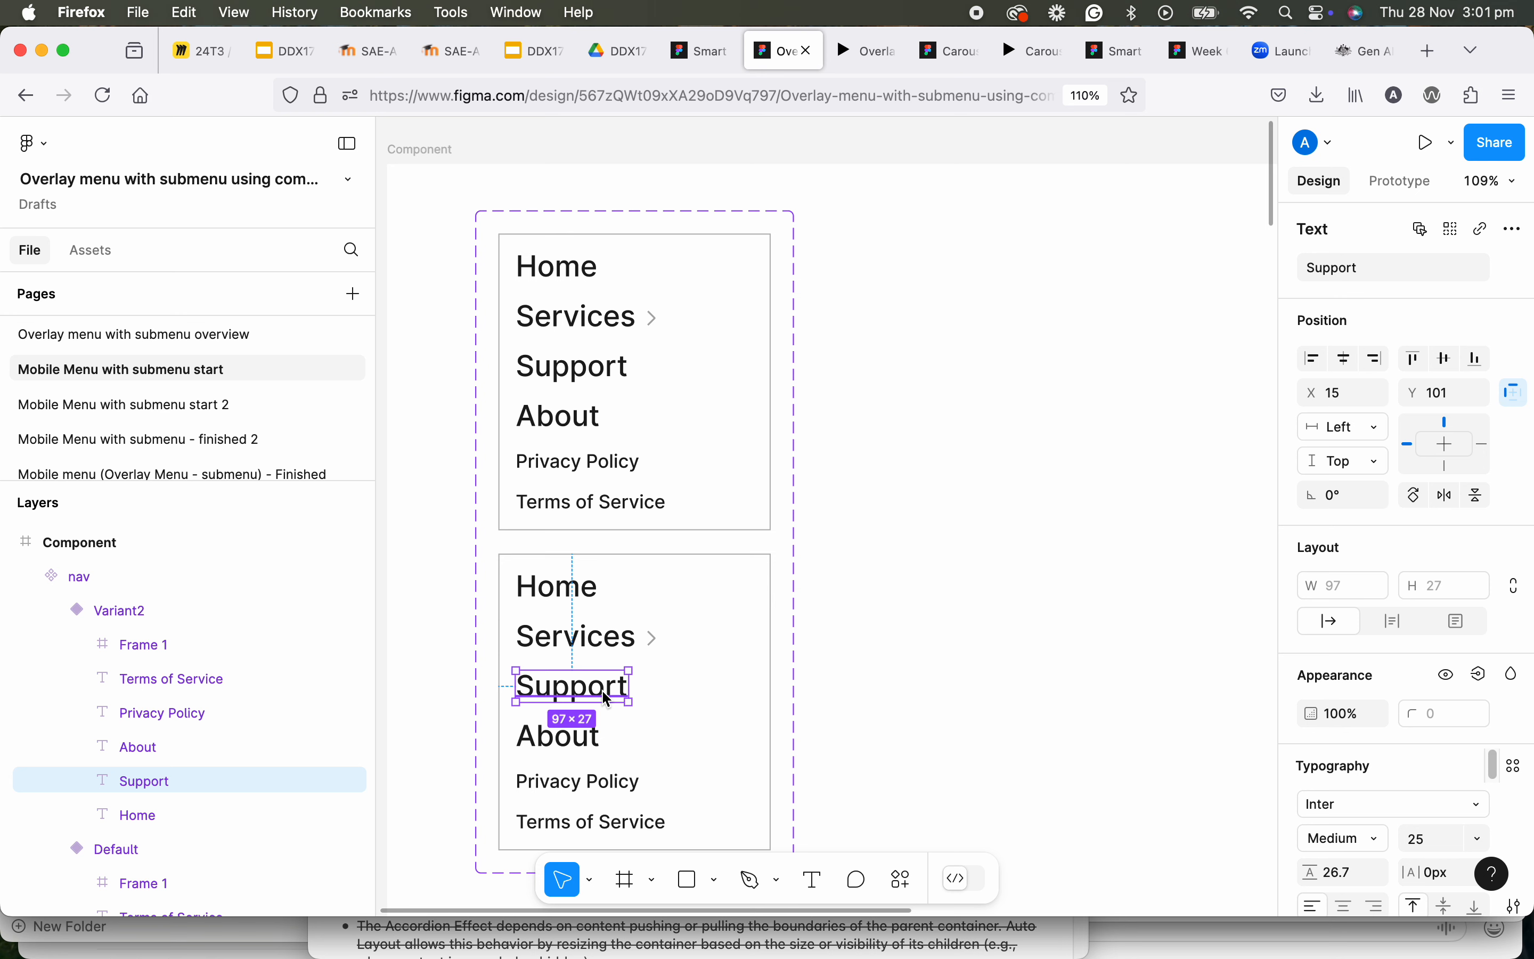
left_click(587, 635)
left_click(599, 701)
mouse_move(593, 694)
left_mouse_down("alt")
mouse_move(594, 666)
mouse_move(613, 673)
mouse_move(607, 645)
mouse_move(611, 682)
mouse_move(590, 726)
left_mouse_up("alt")
scroll(612, 671, "up", 5)
scroll(608, 685, "down", 3)
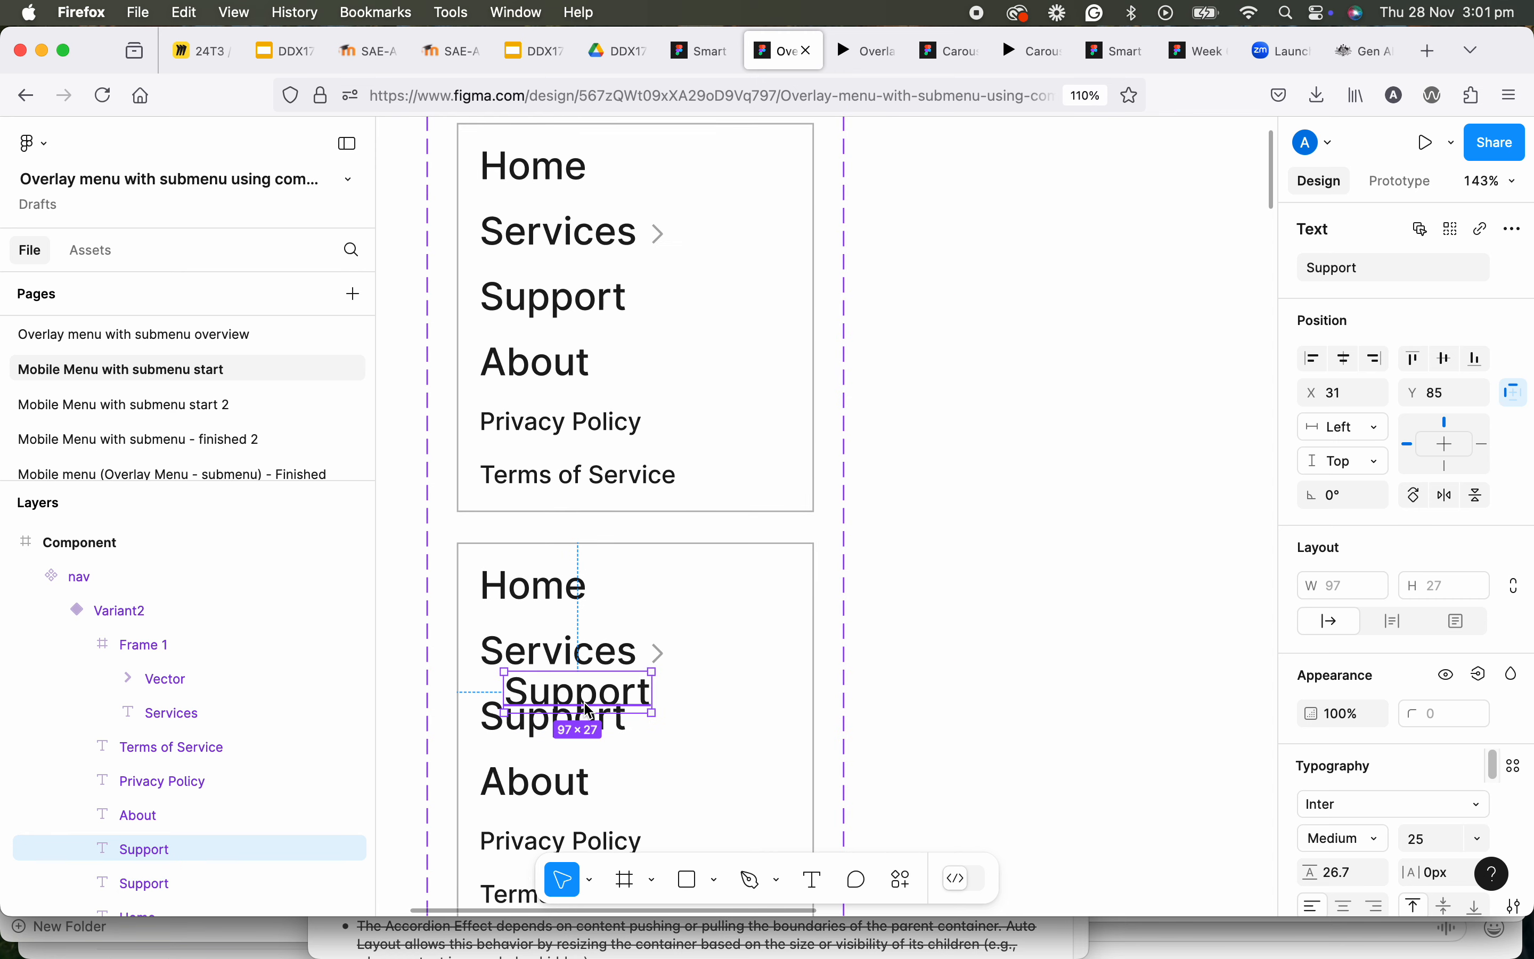
key("Delete")
left_click(636, 576)
left_click(637, 575)
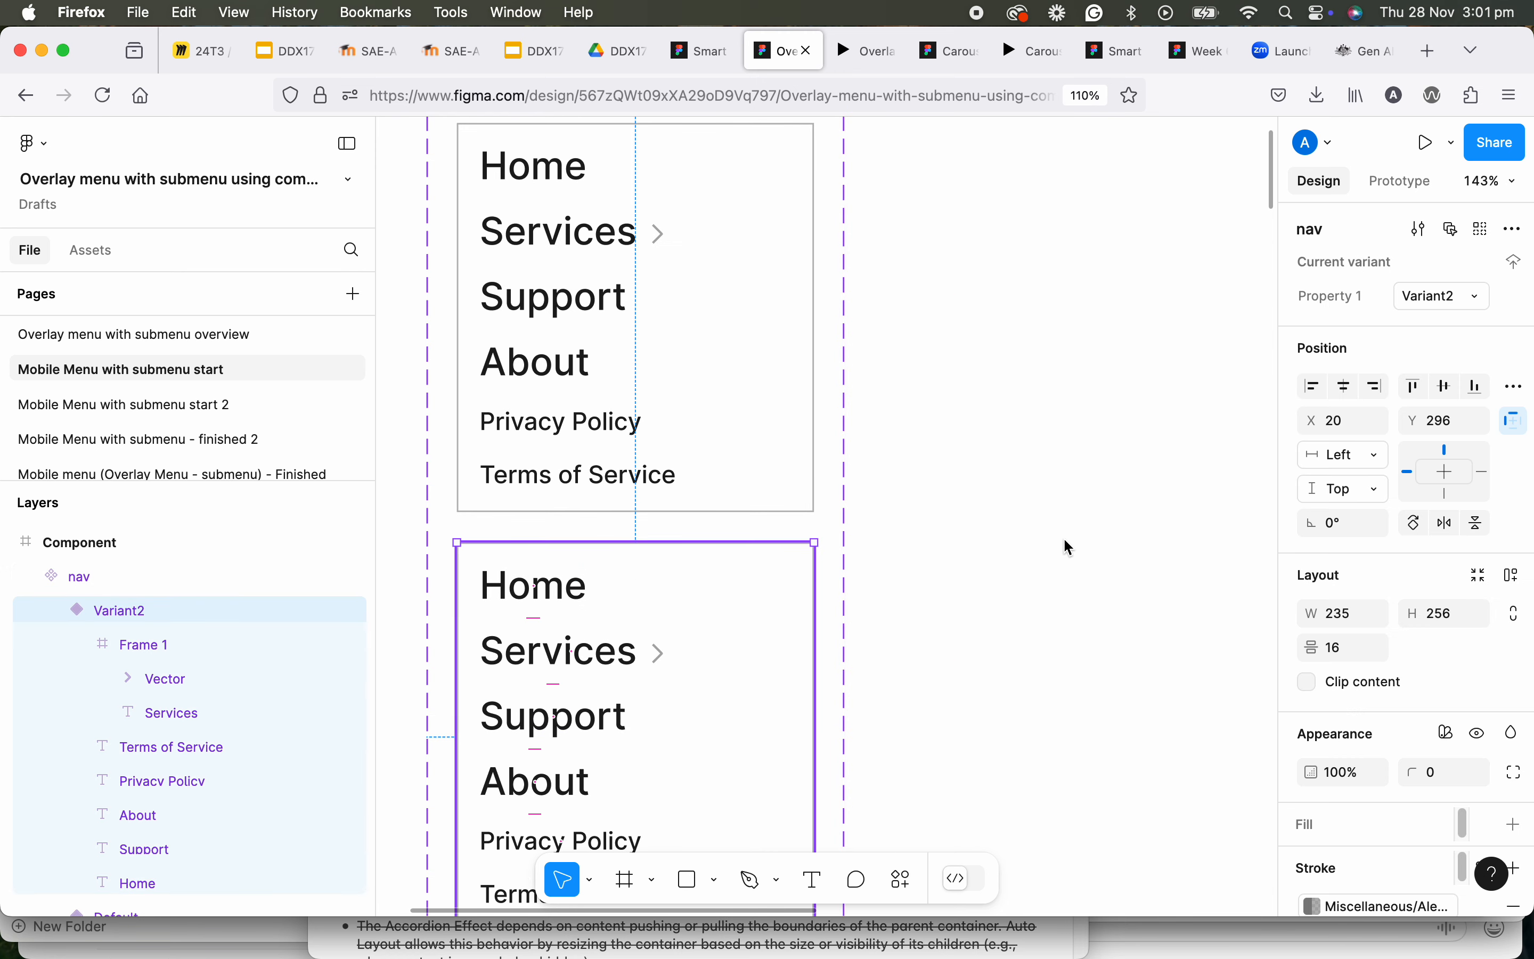
Extend the nav component set downward to a height of 806, leaving empty space below the second variant
scroll(734, 649, "down", 5)
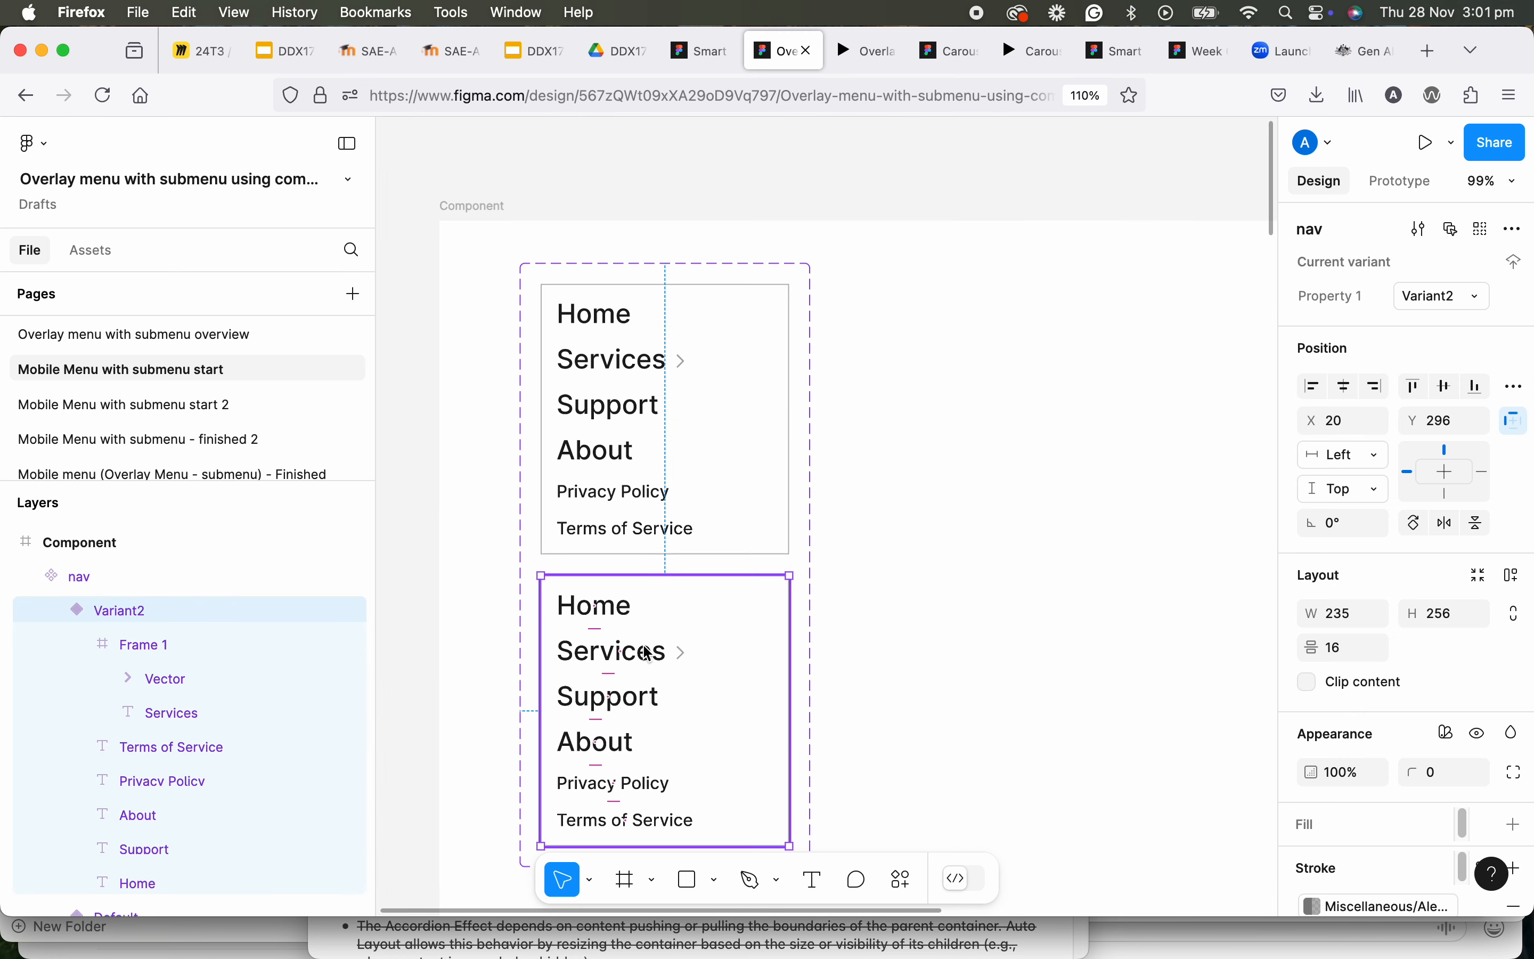
scroll(650, 634, "down", 2)
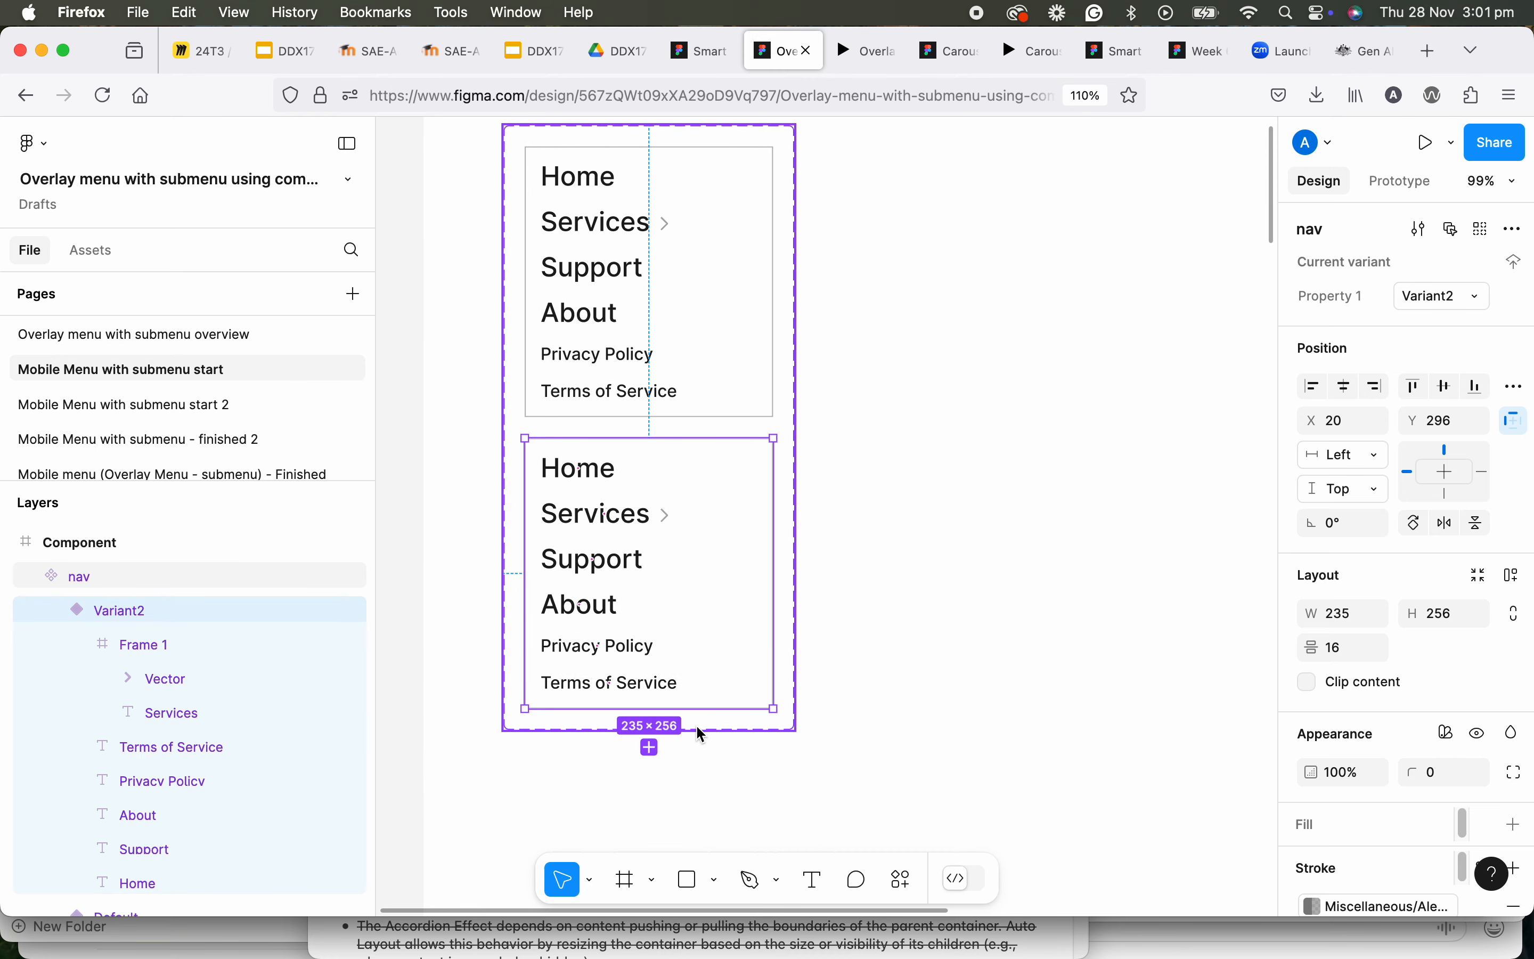
scroll(697, 603, "down", 3)
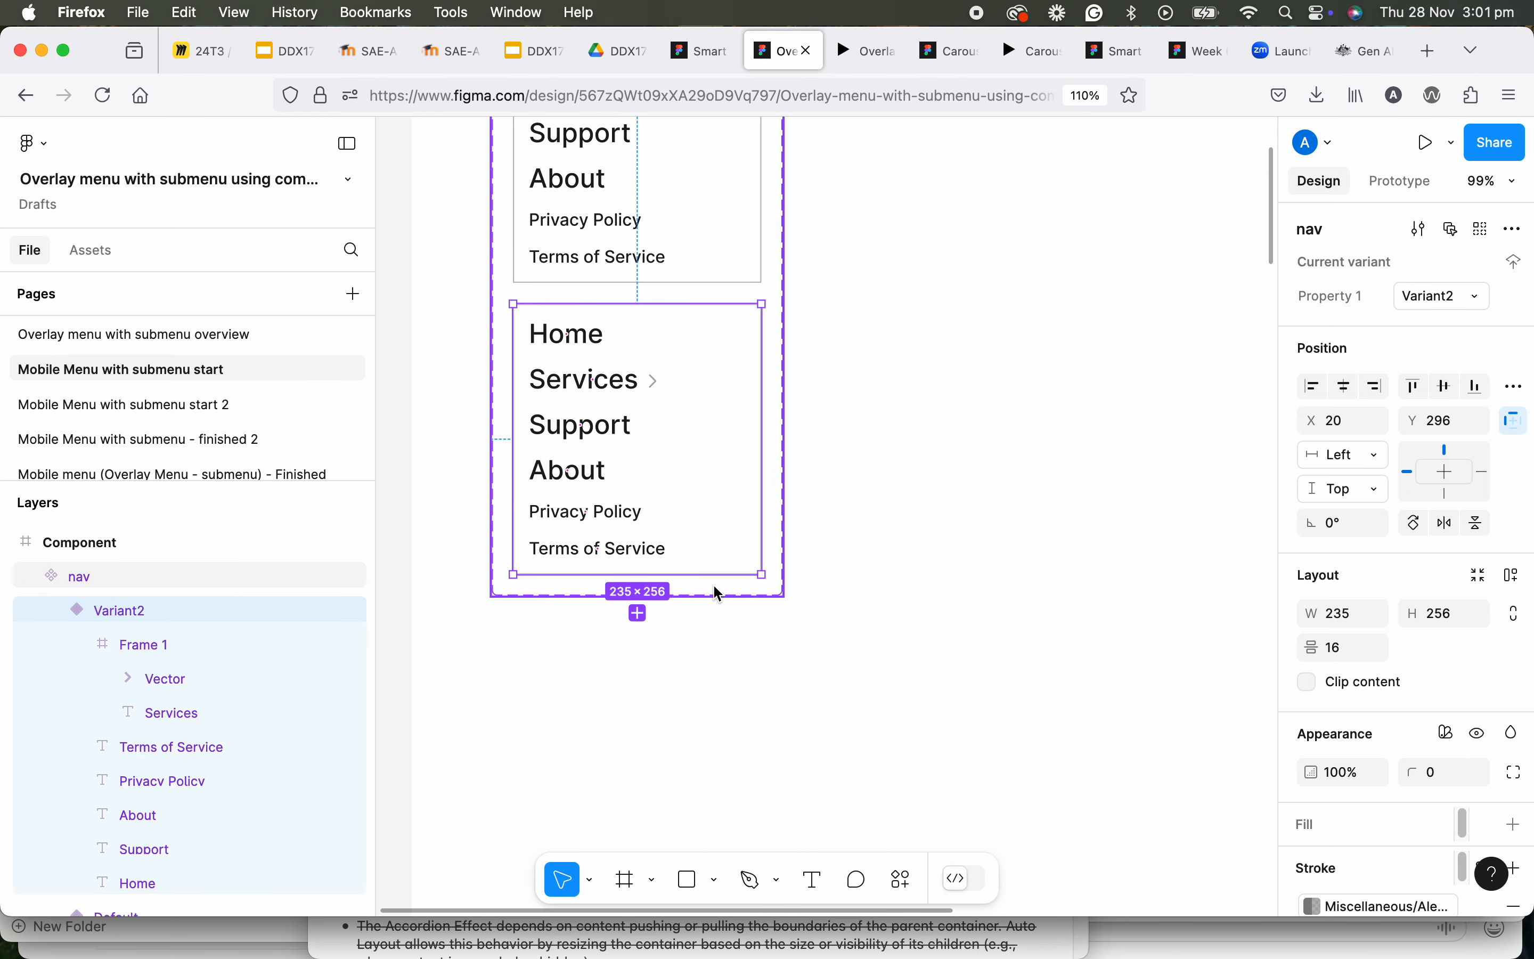
left_click(615, 597)
left_click_drag(612, 599, 553, 843)
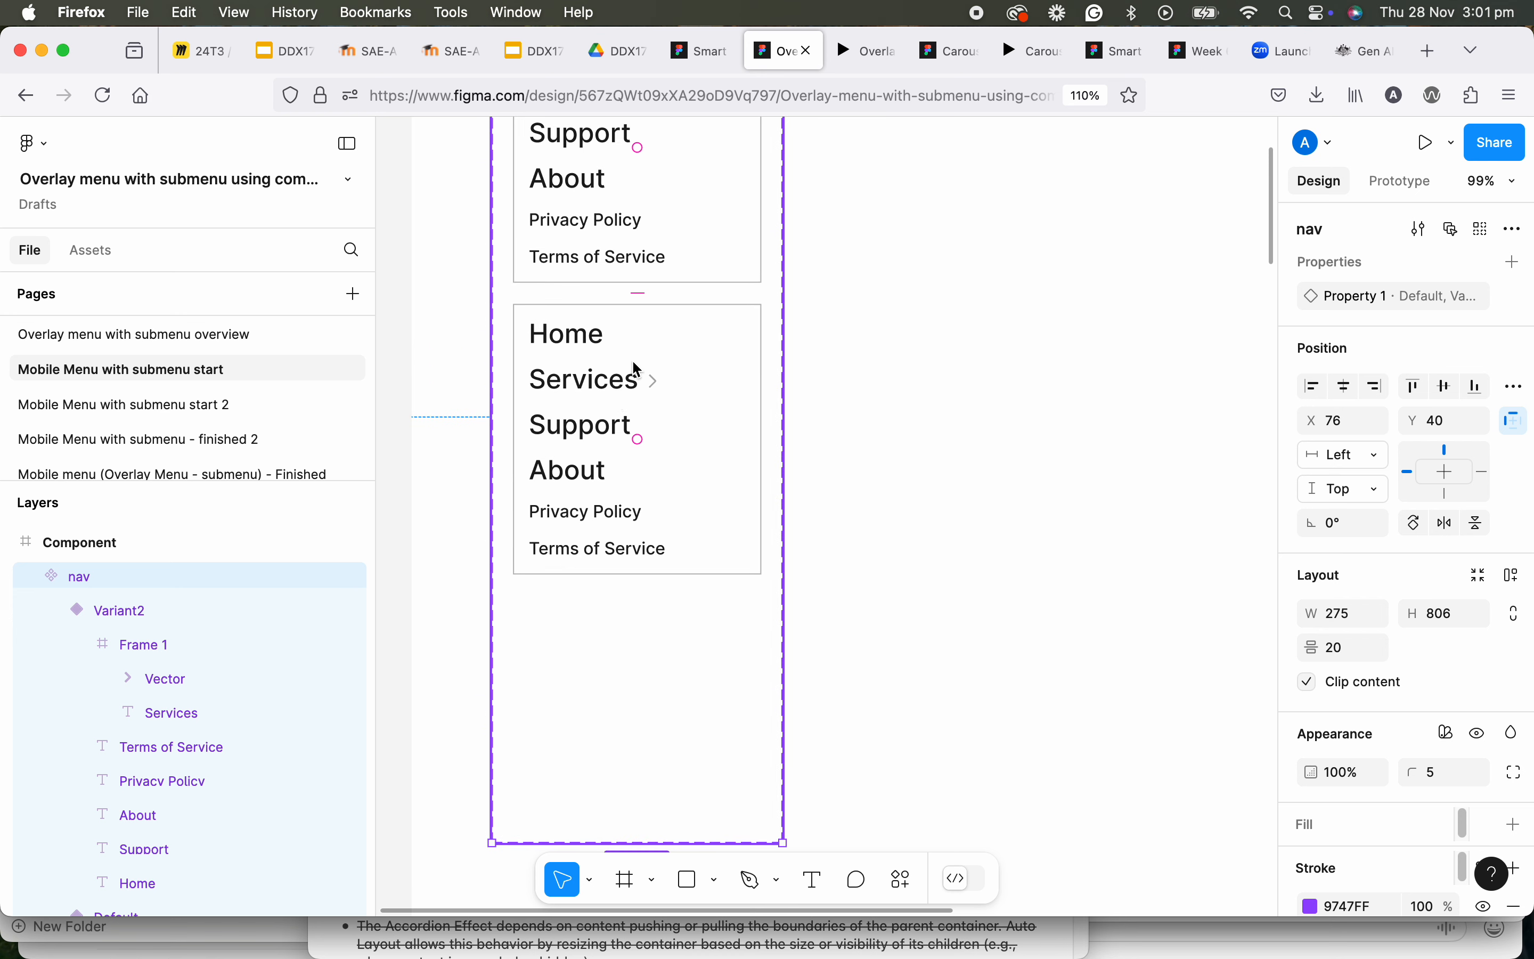
Add auto layout to Variant2 and widen it to 235 to match the default variant
left_click(704, 348)
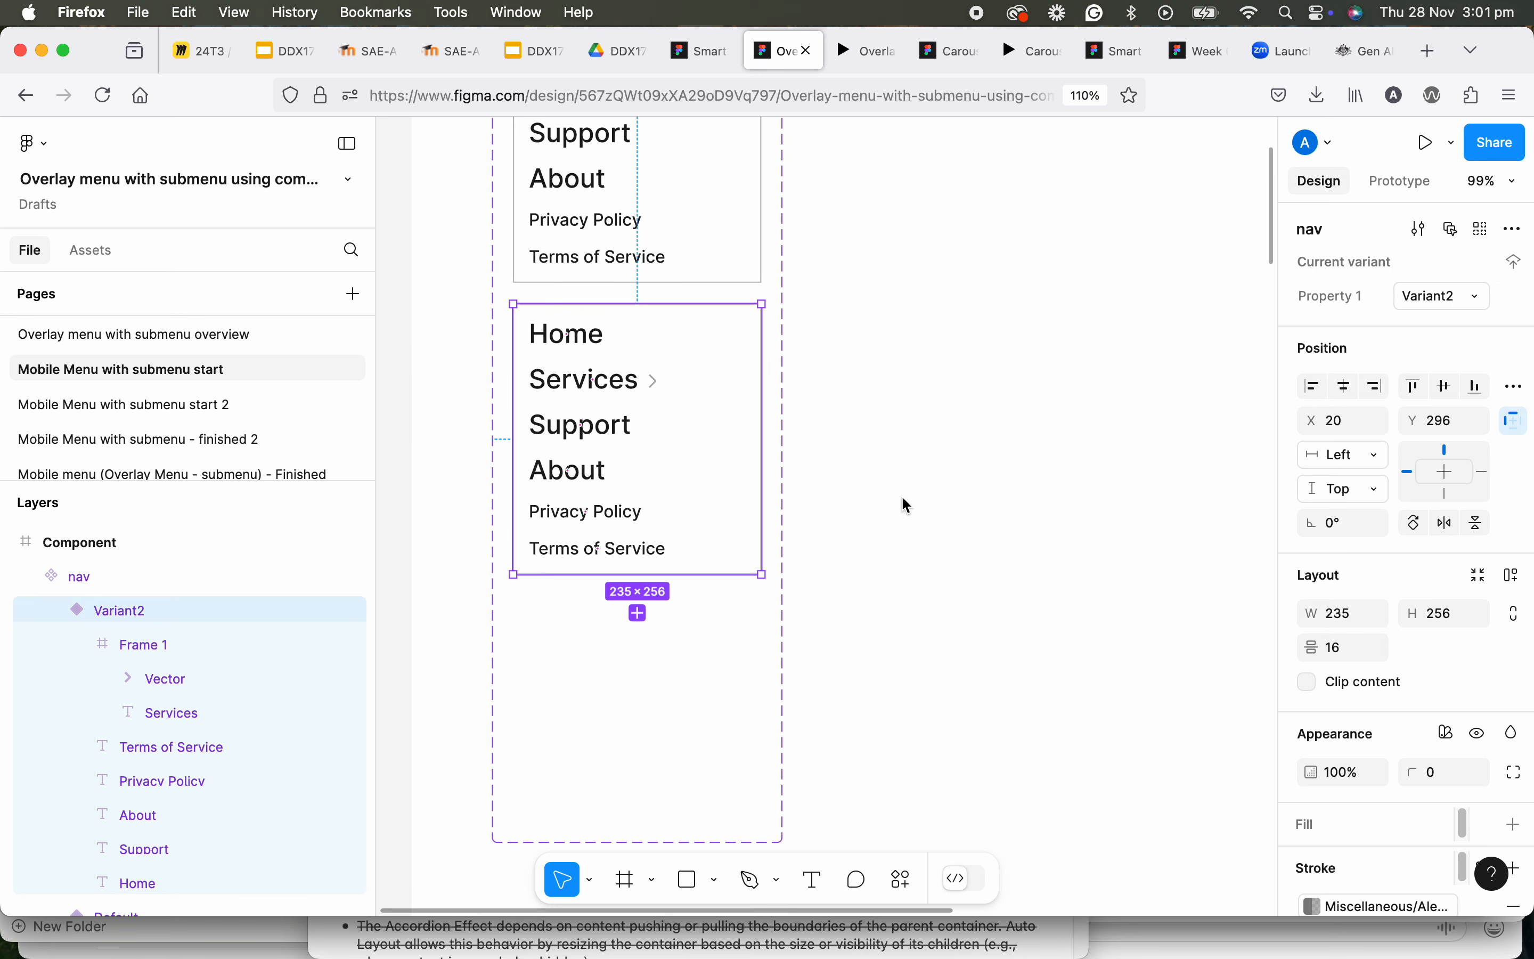
left_click(1514, 580)
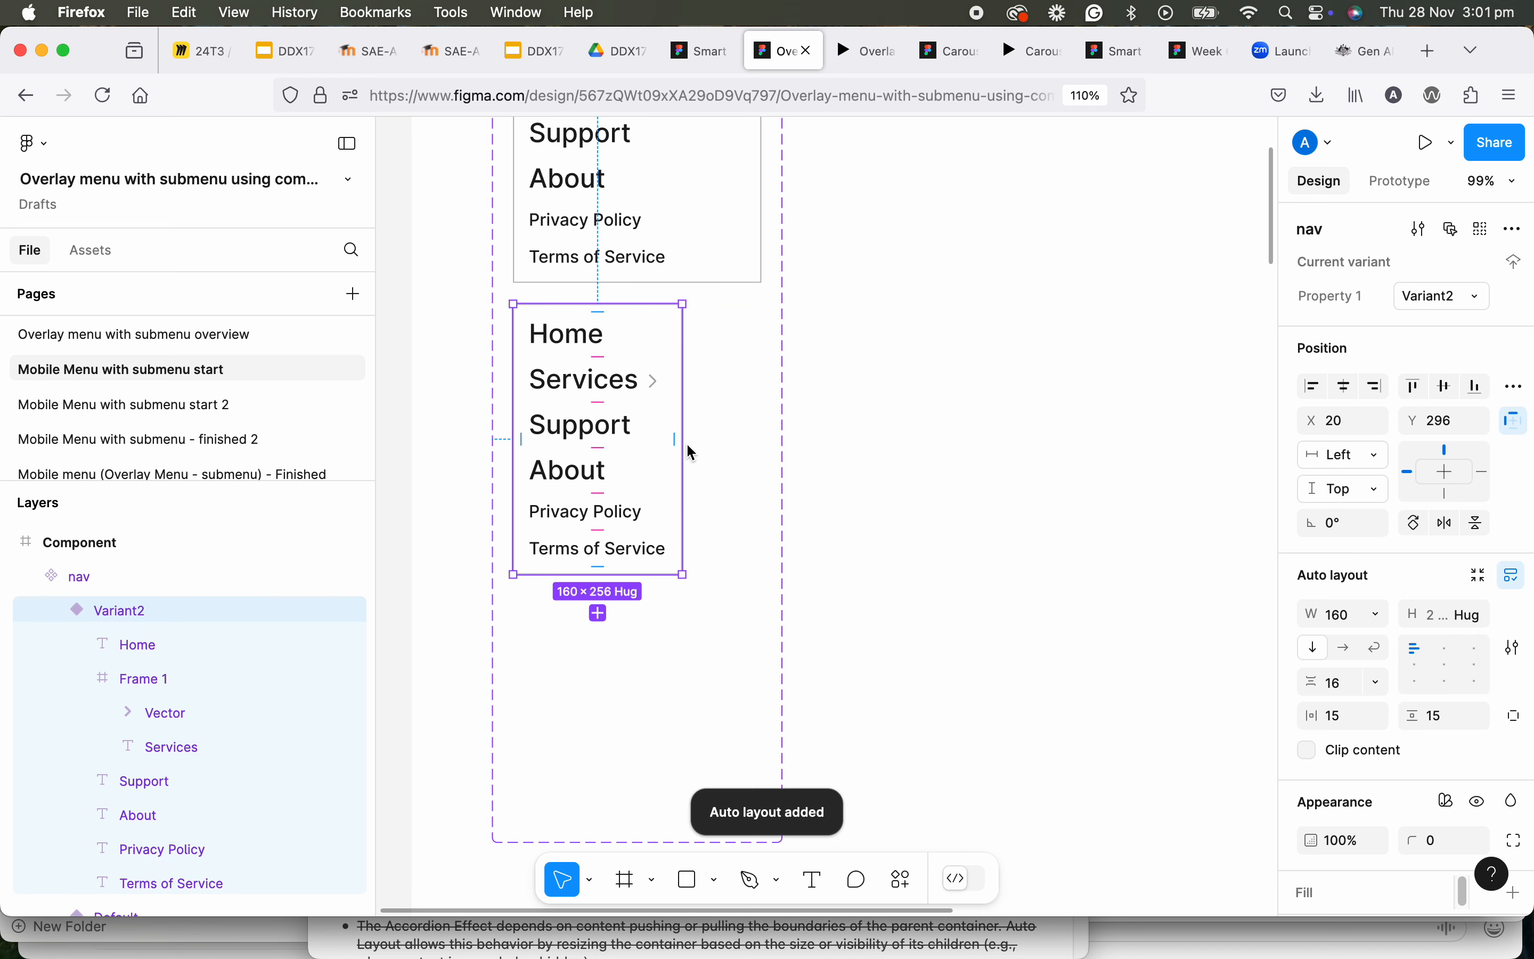
scroll(689, 325, "up", 5)
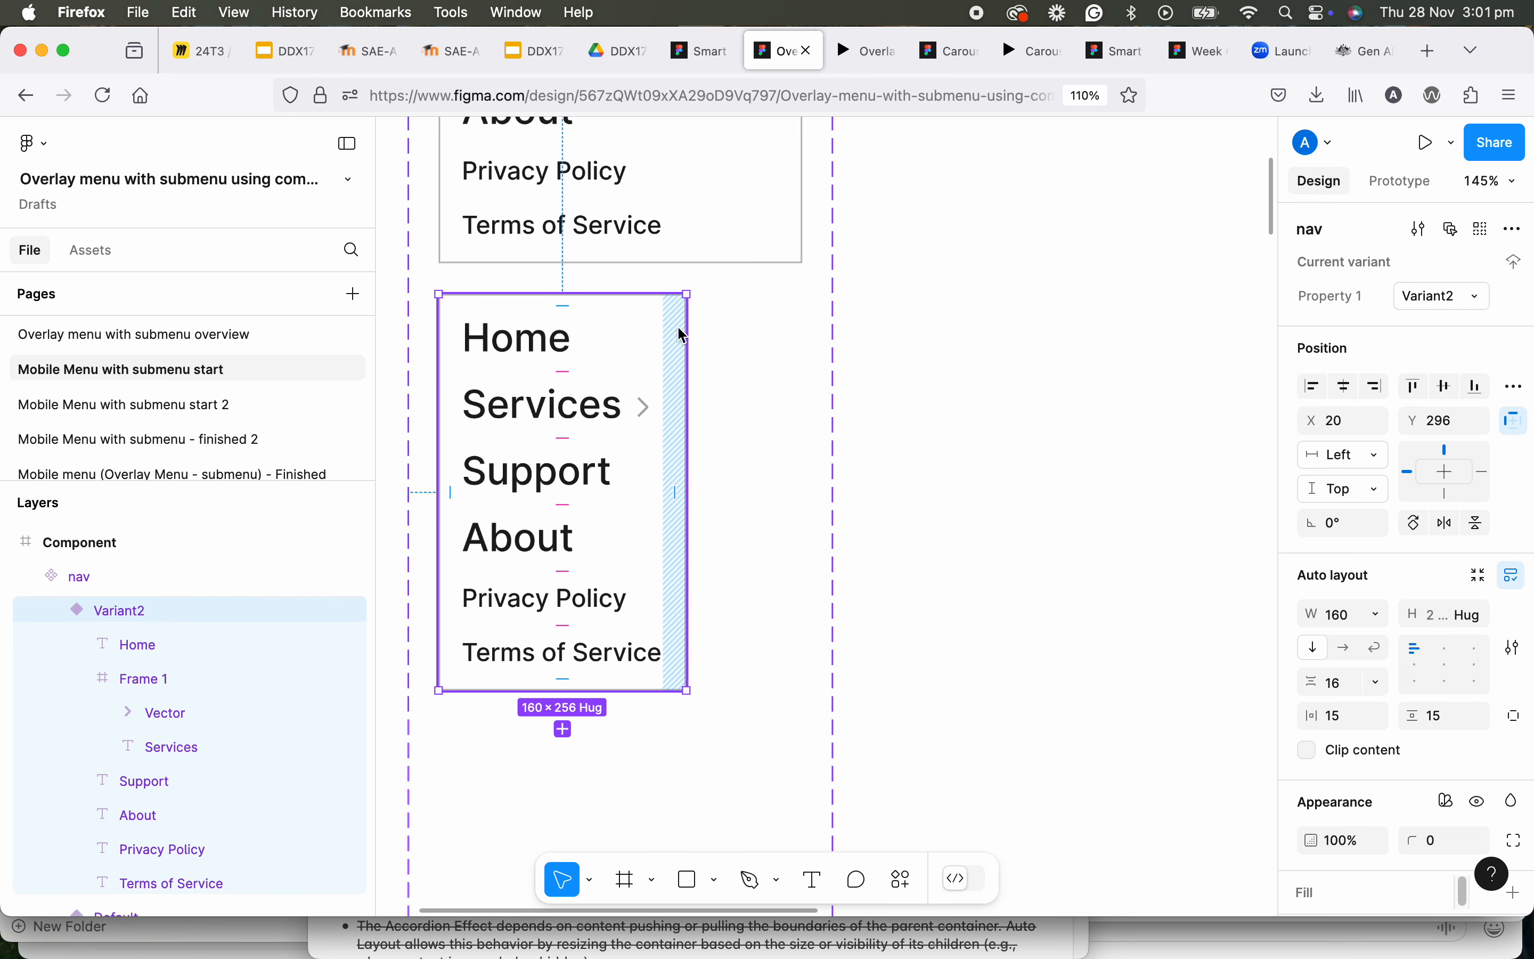
left_click_drag(690, 293, 802, 294)
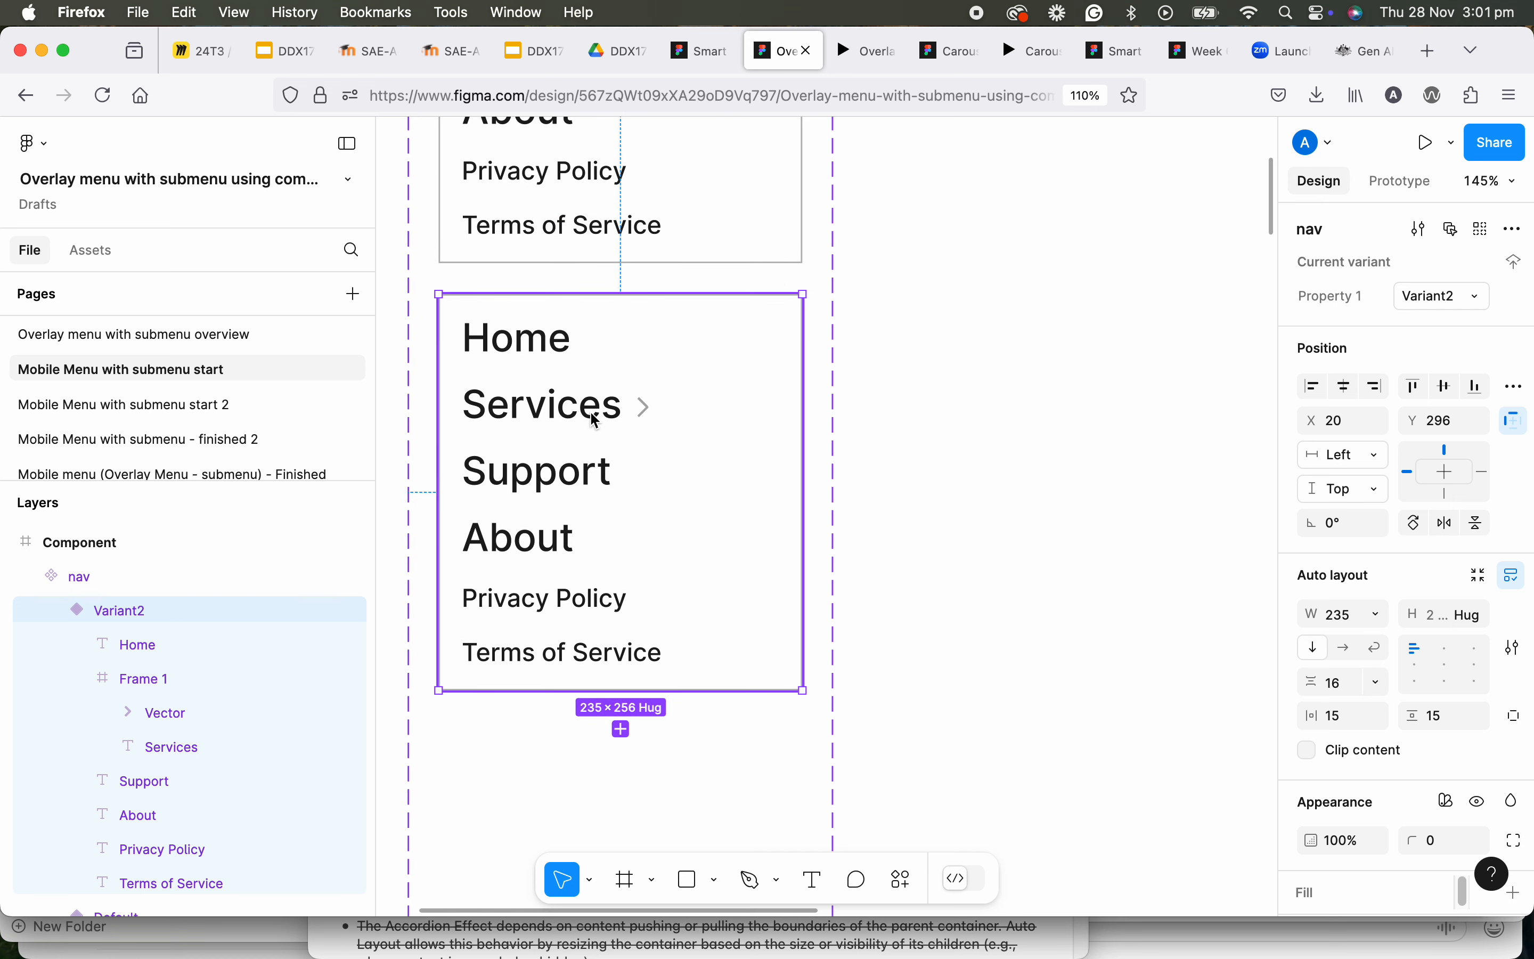
Duplicate the Support label twice within Variant2's auto layout, directly beneath the original
left_click(578, 483)
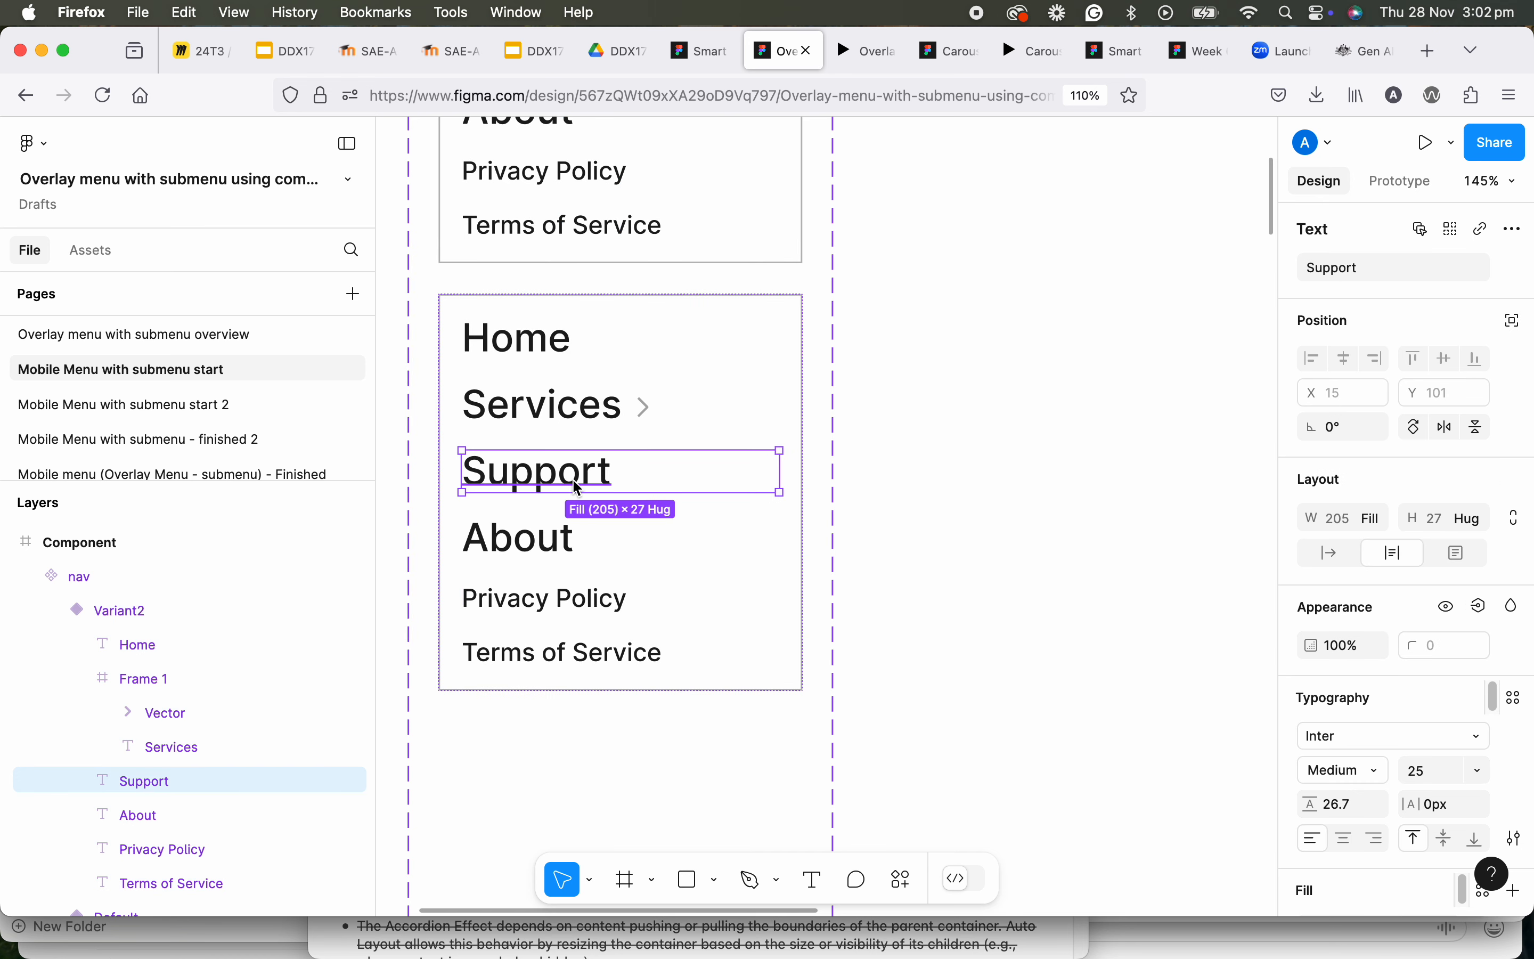
key("super+d")
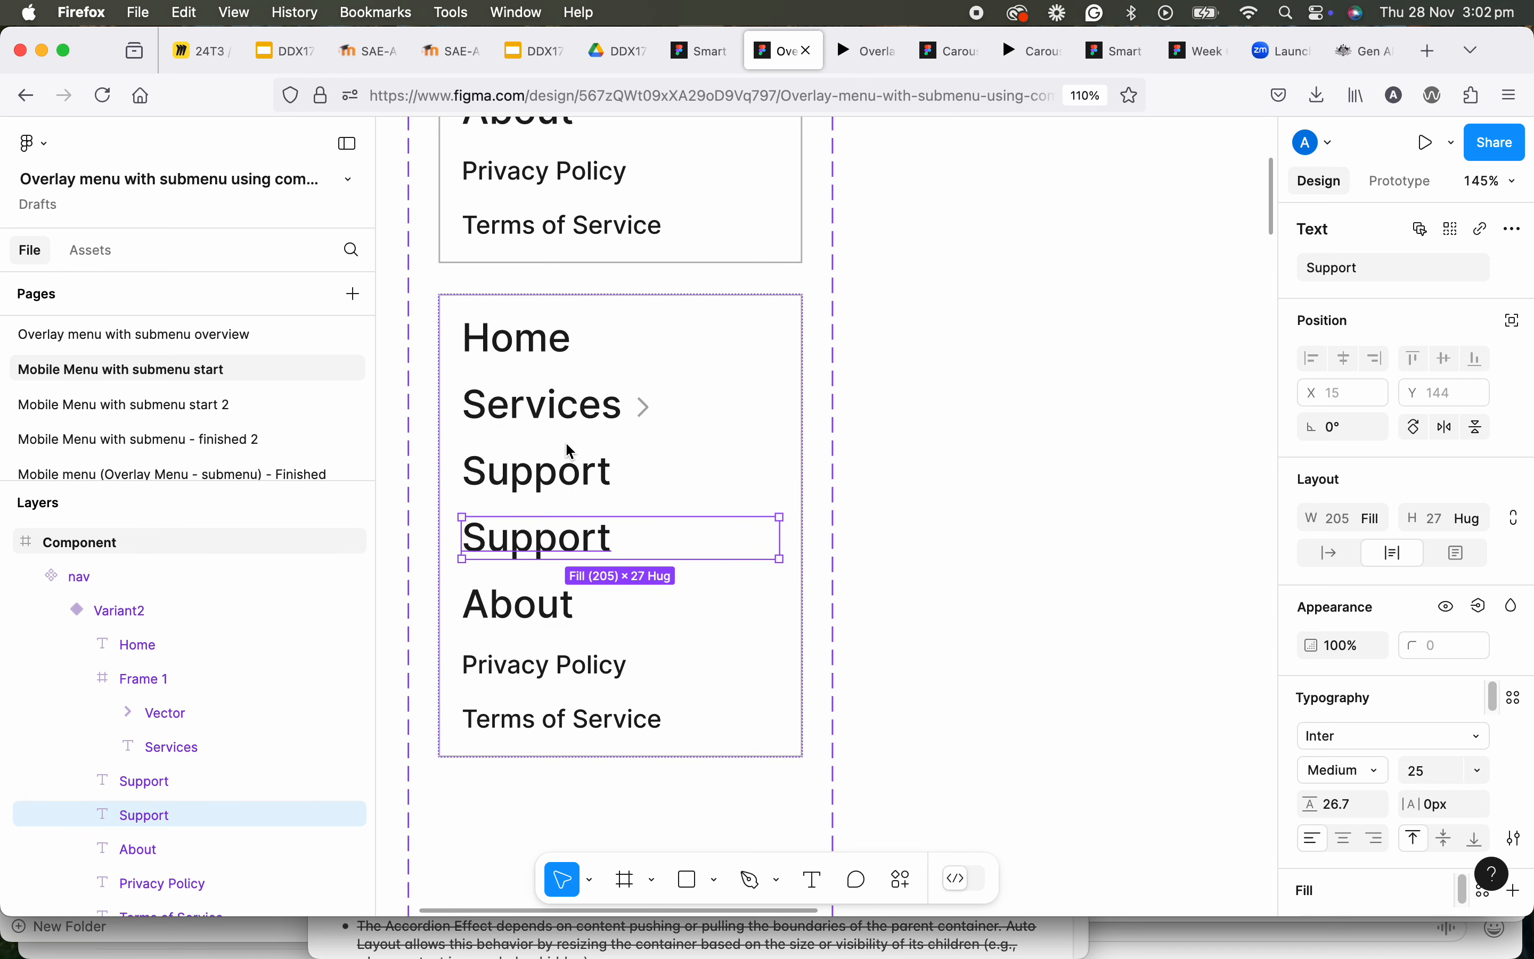
key("super+d")
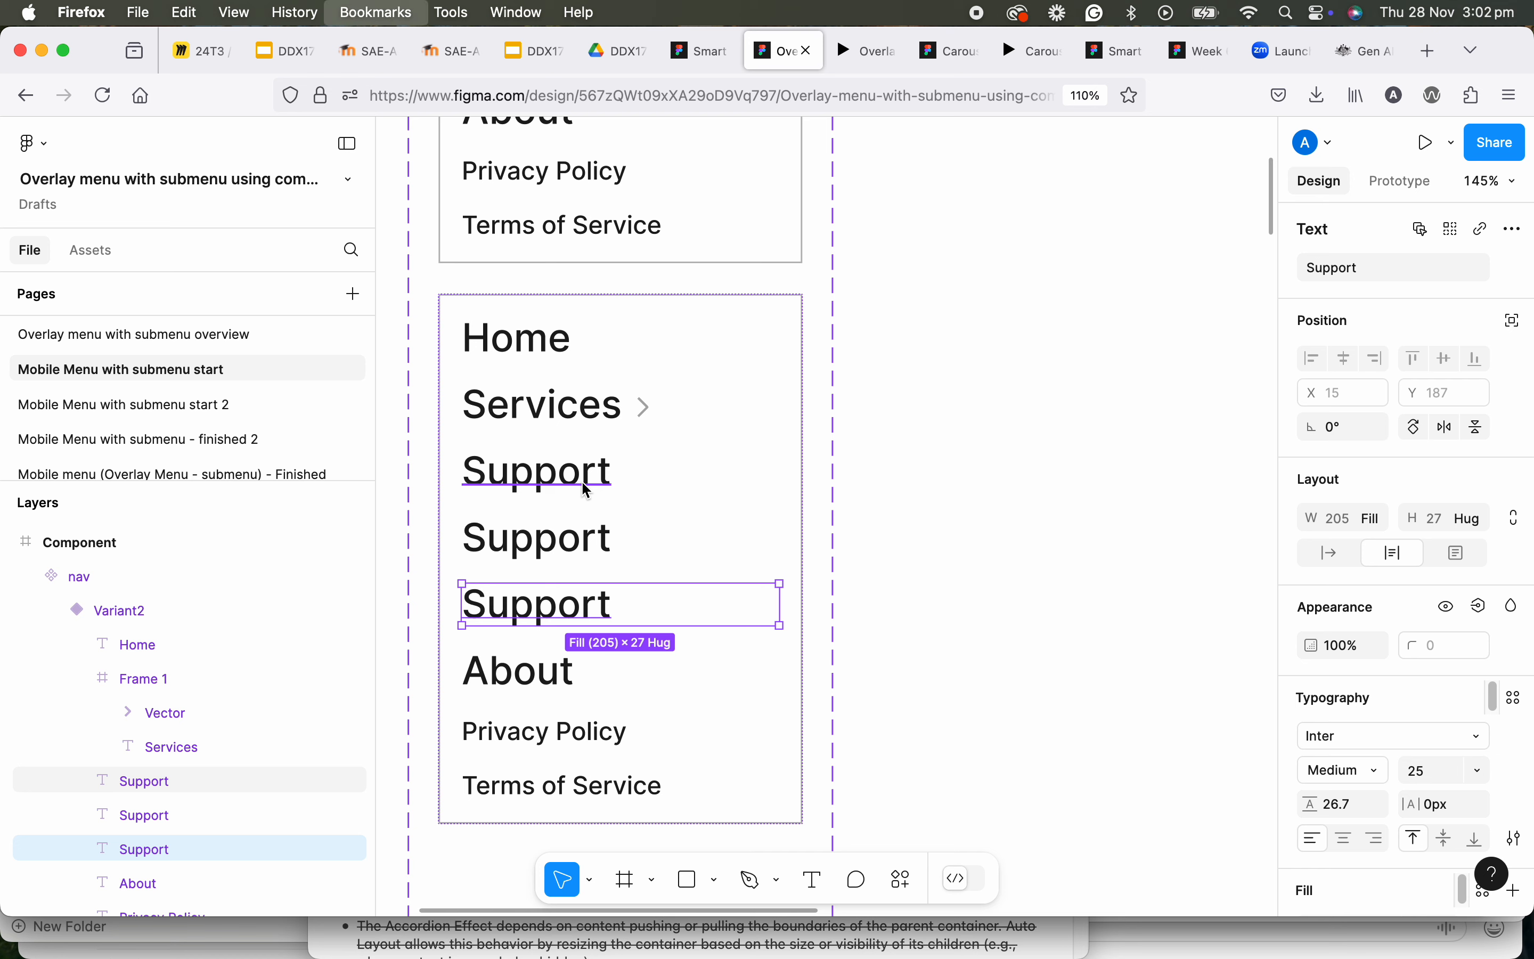
Duplicate the Support label once more and change the label directly below Services in Variant2 to "Service 1"
key("super+d")
left_click(583, 481)
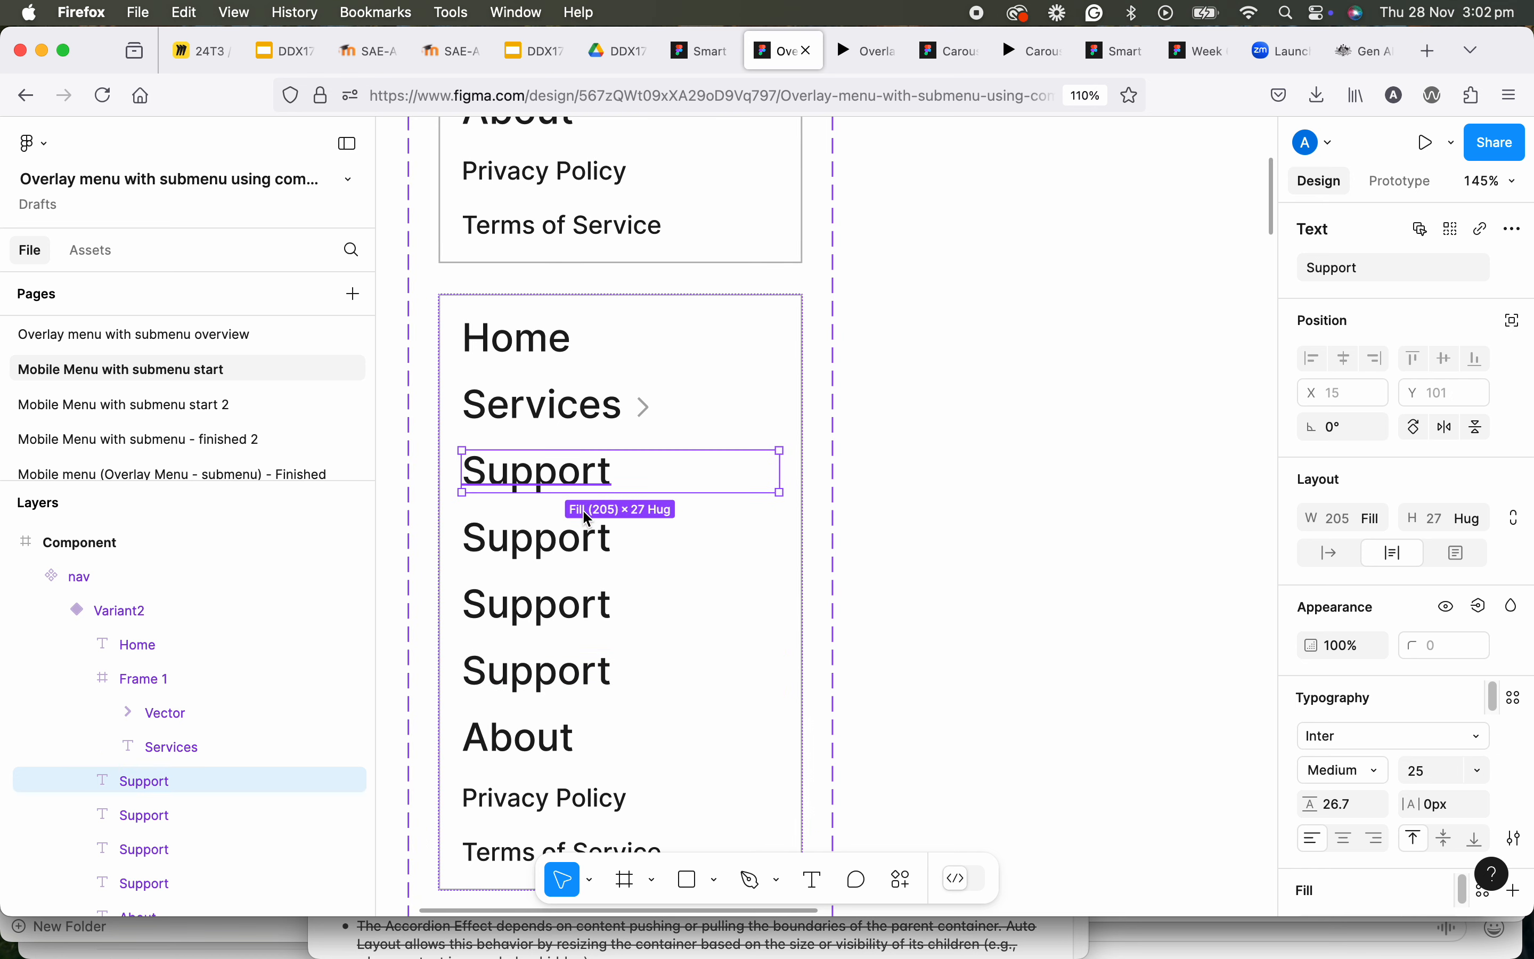
double_click(568, 475)
type("Services")
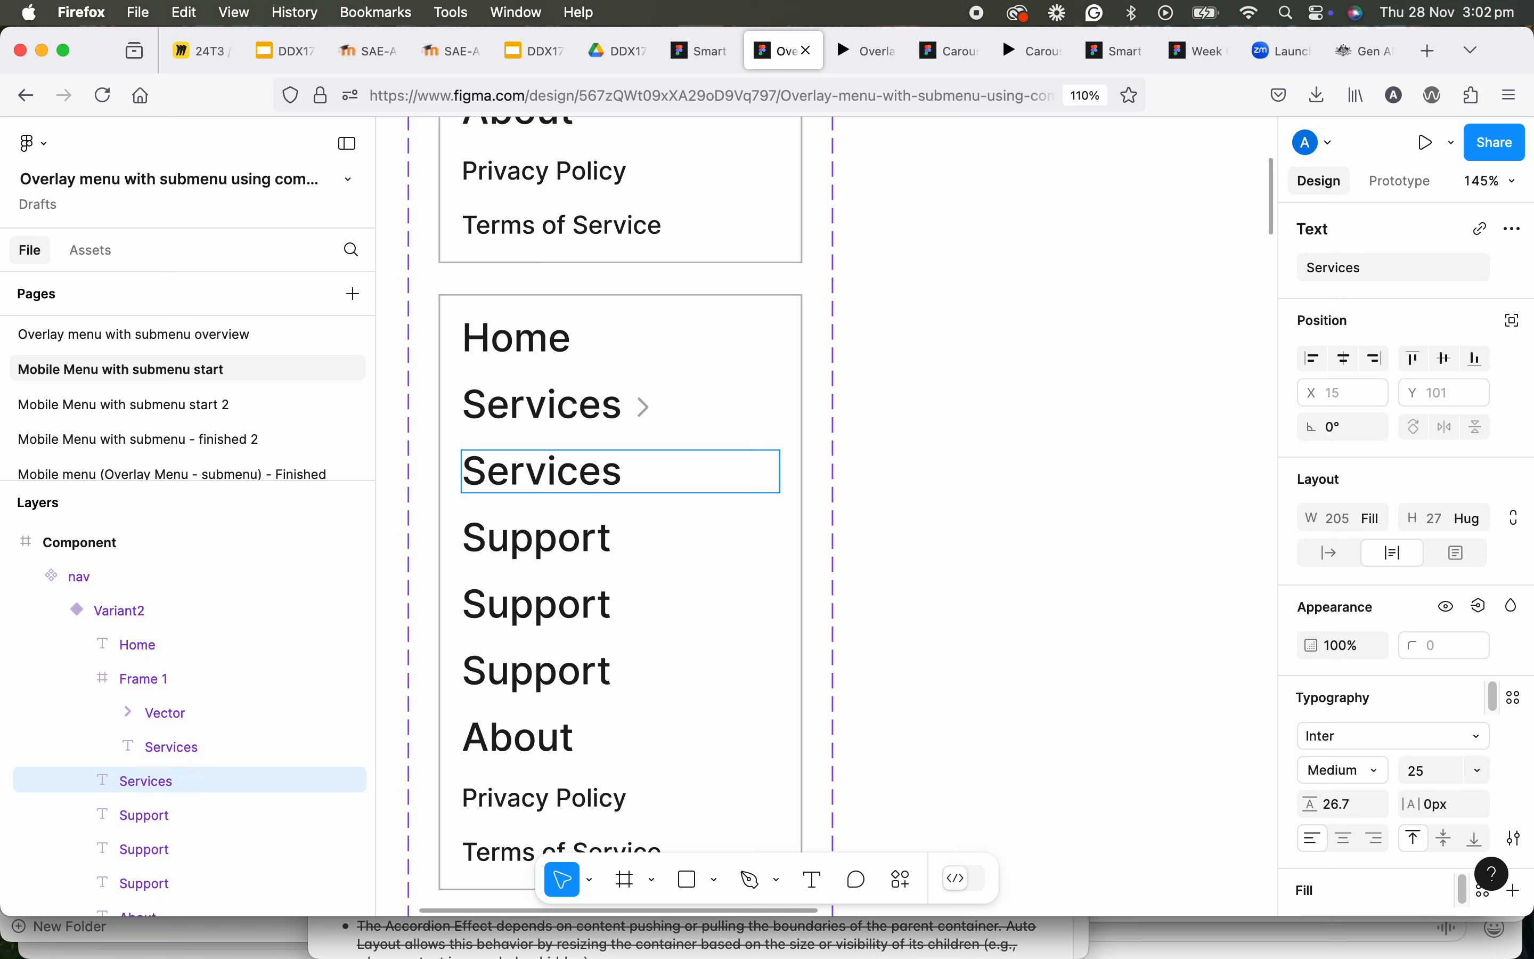
key("BackSpace")
type("1")
Reuse the Service 1 text to relabel the next two Support entries as "Service 2" and "Service 3"
triple_click(566, 480)
key("ctrl+c")
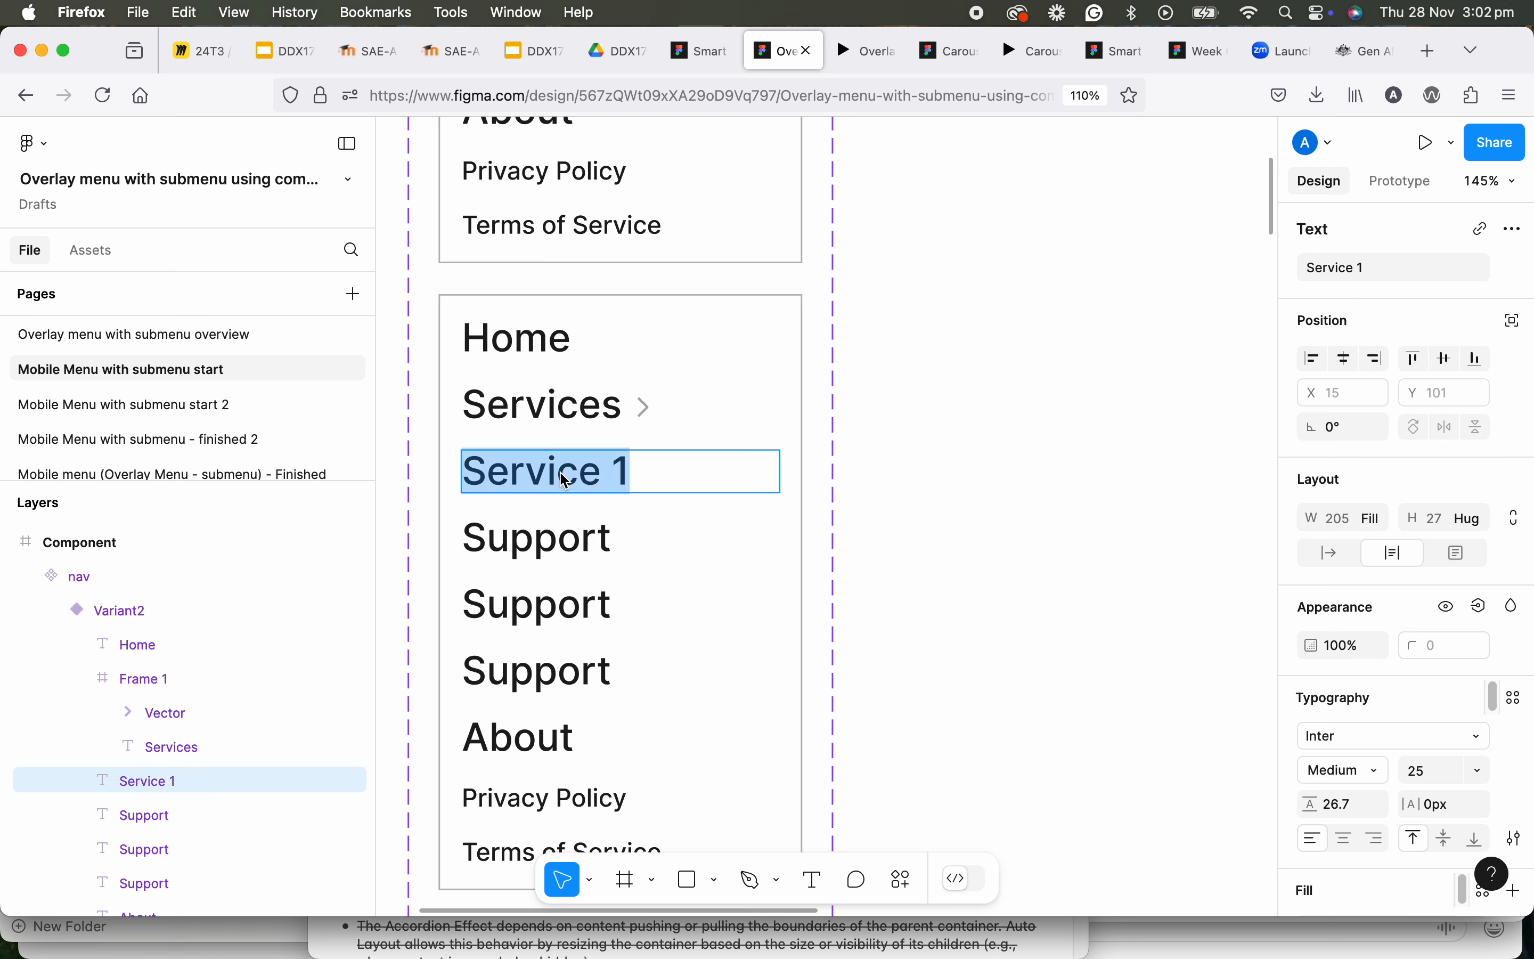
double_click(544, 549)
key("ctrl+v")
key("BackSpace")
type("2")
double_click(590, 618)
key("super+v")
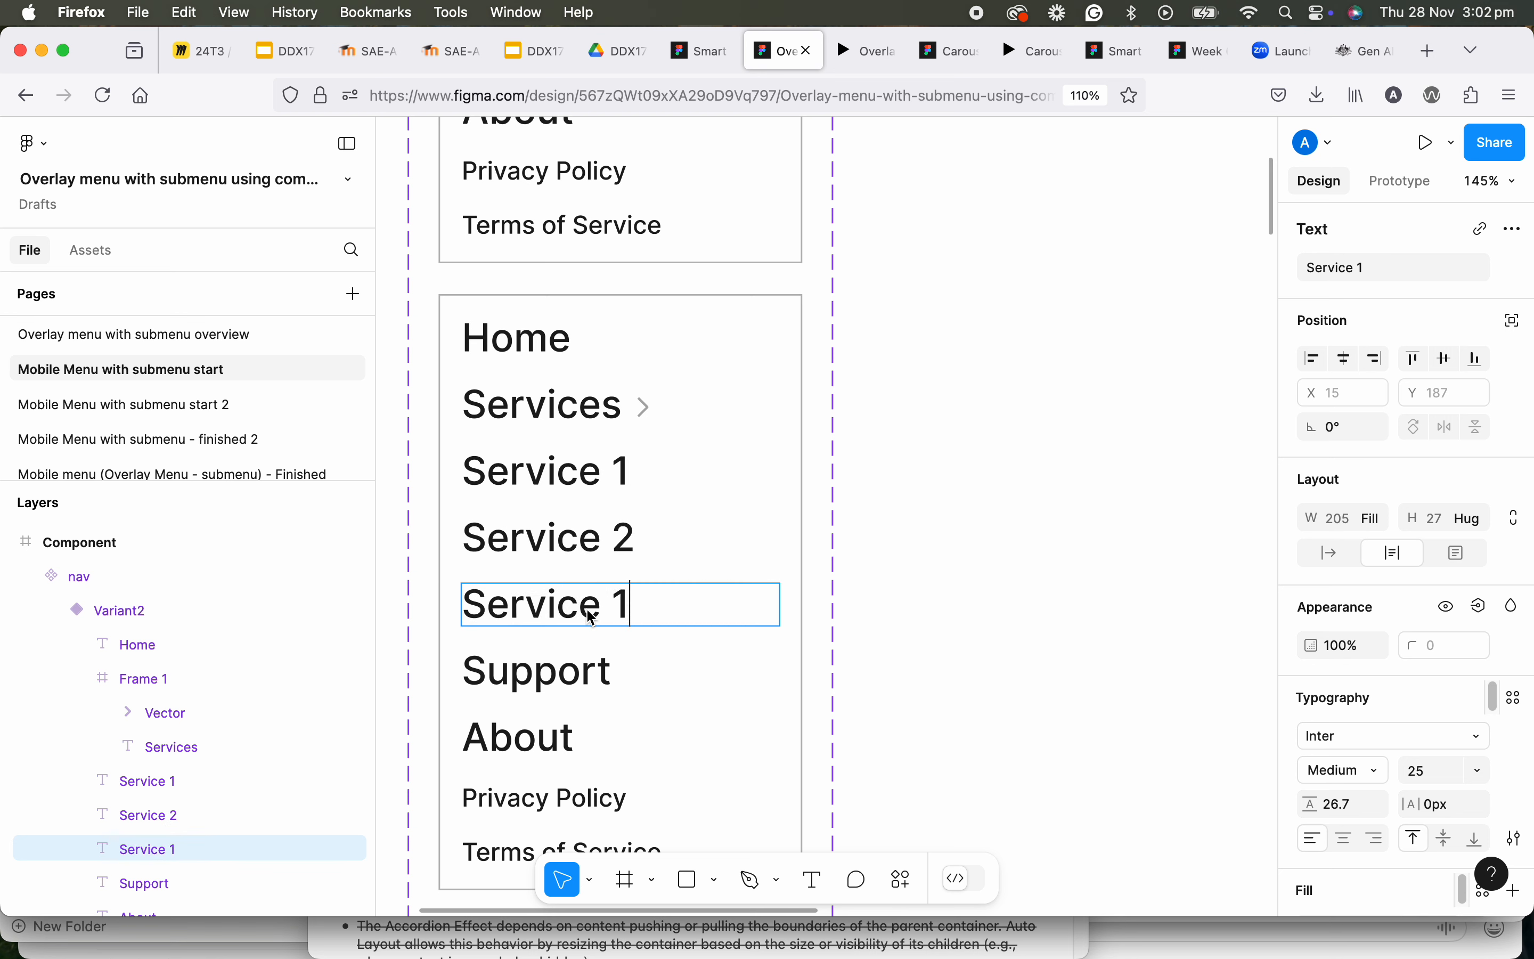
key("BackSpace")
type("3")
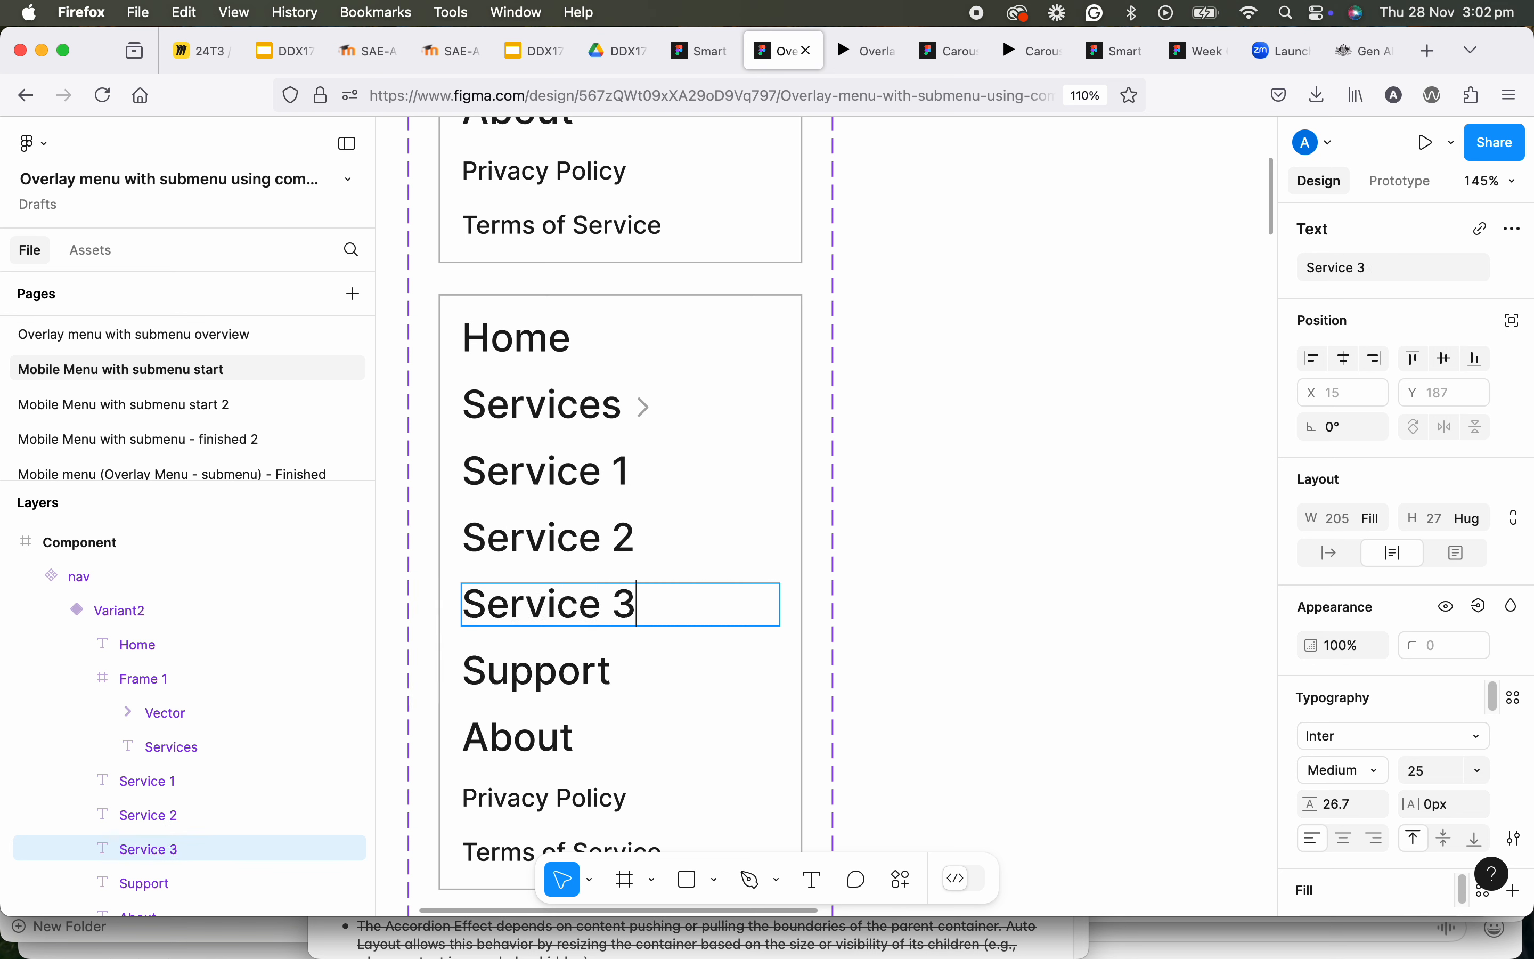
Change the fill of the Service 1, Service 2 and Service 3 labels to grey 959595
left_click(510, 476)
key("Escape")
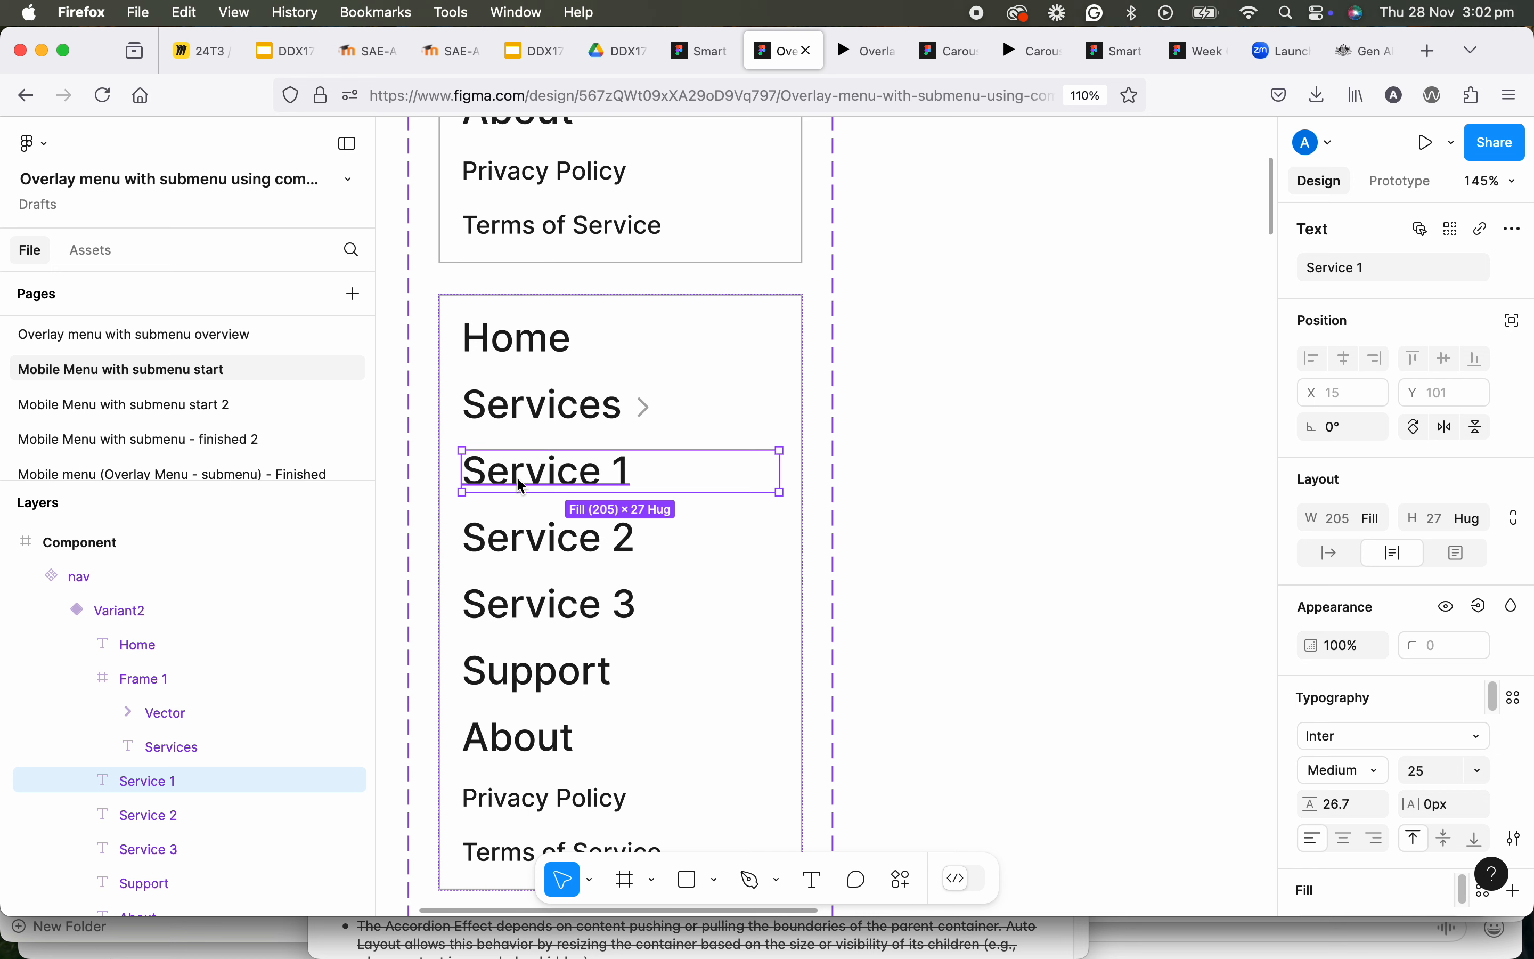
left_click(530, 542, "shift")
left_click(557, 603, "shift")
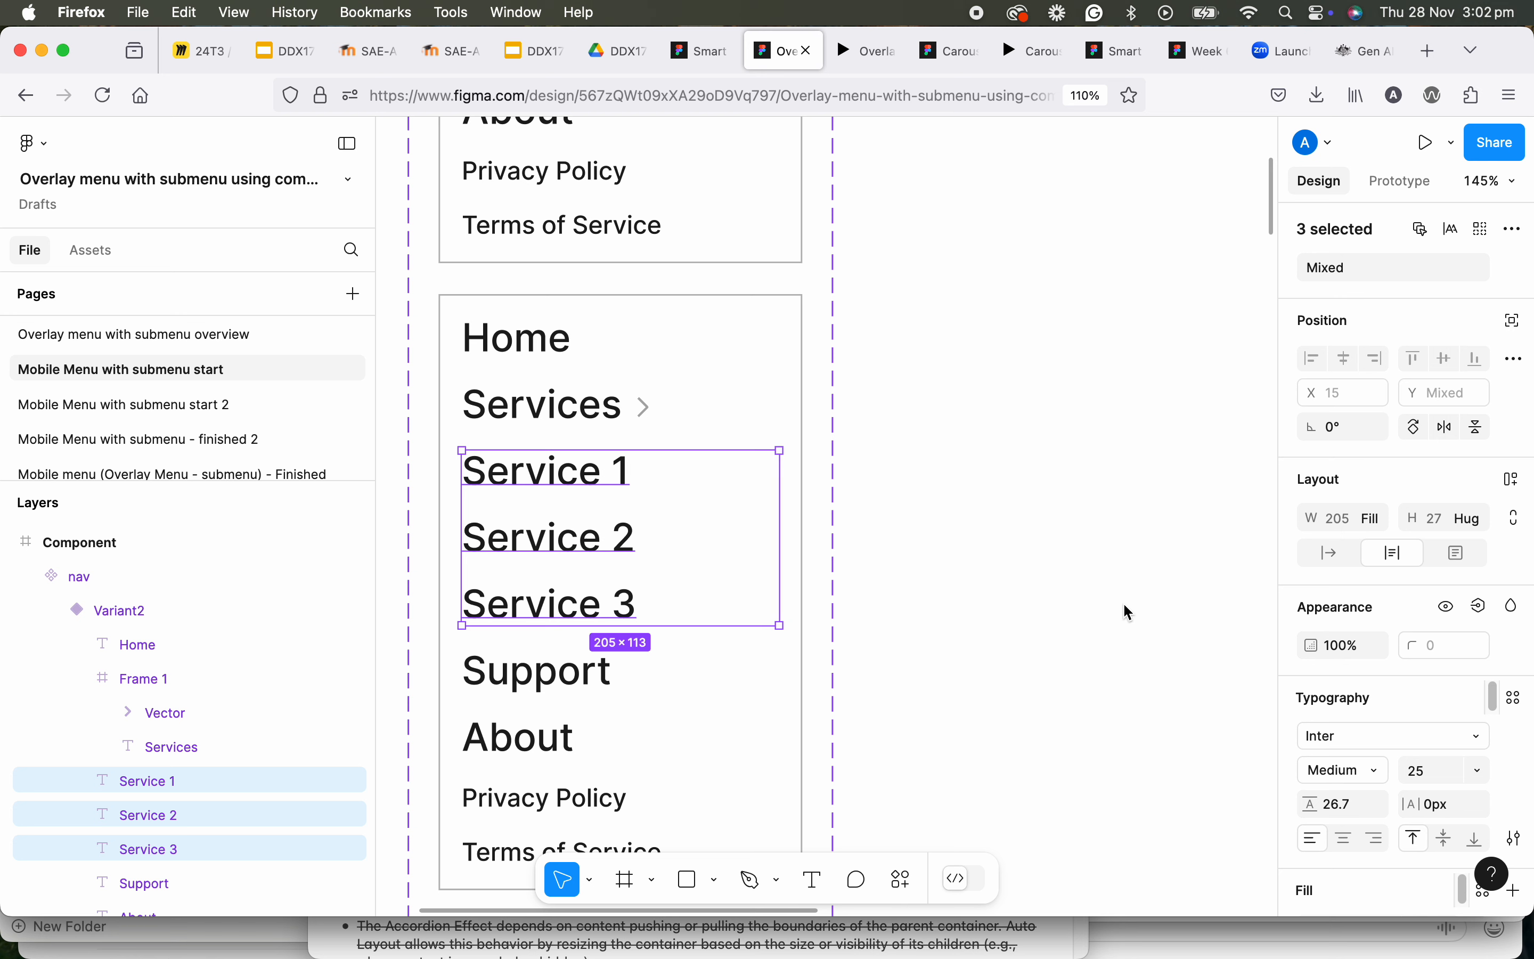
scroll(1384, 728, "down", 4)
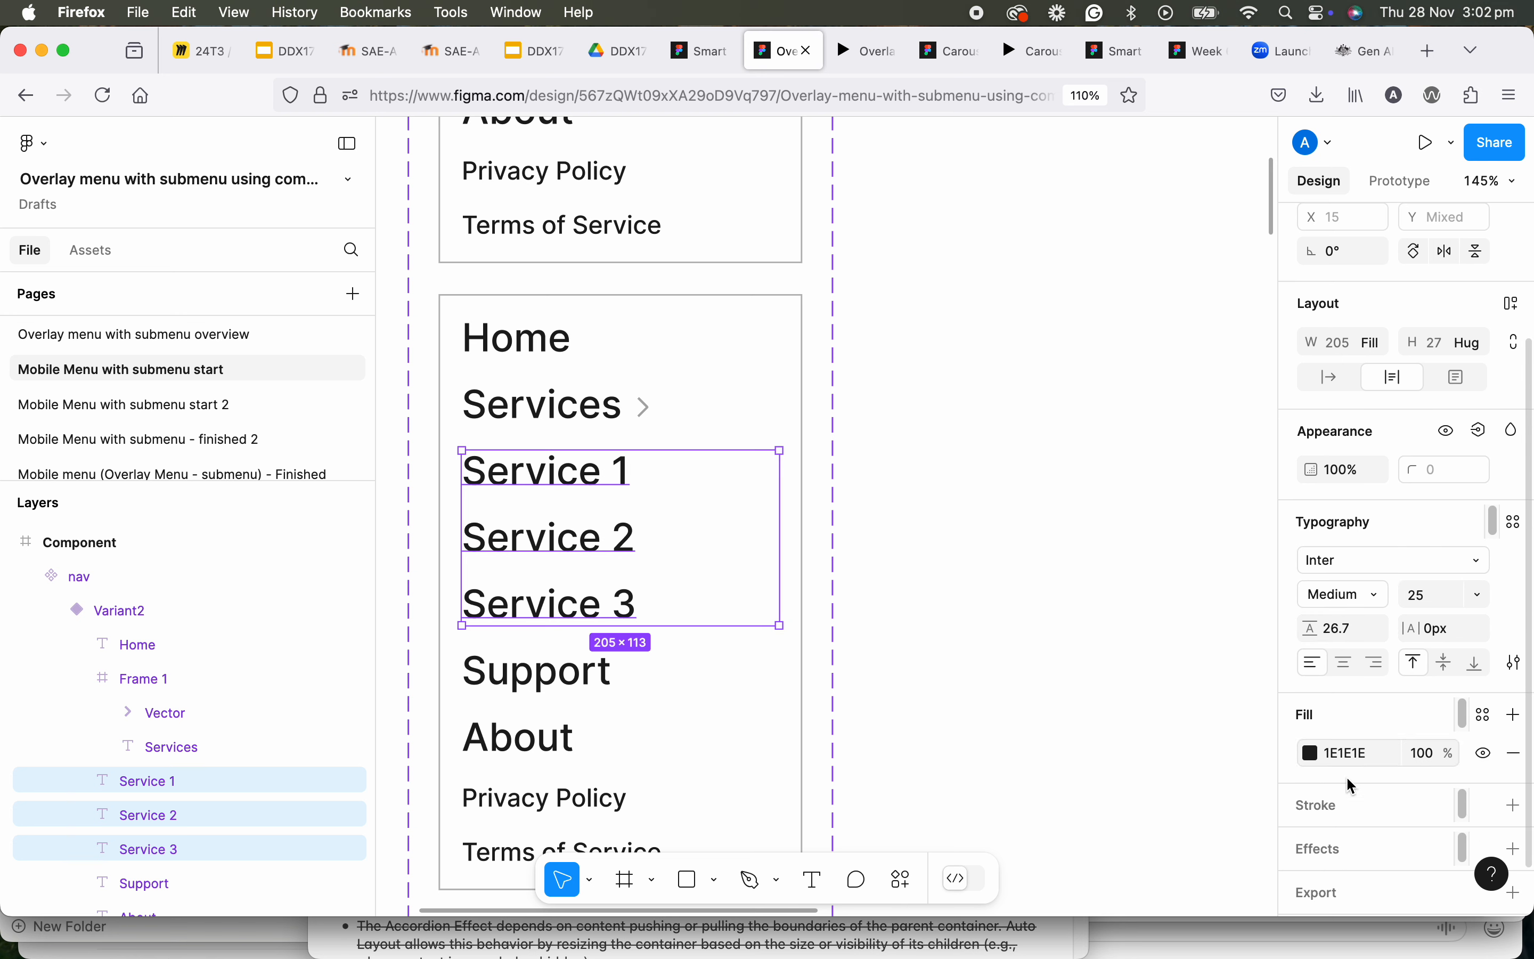
left_click(1314, 758)
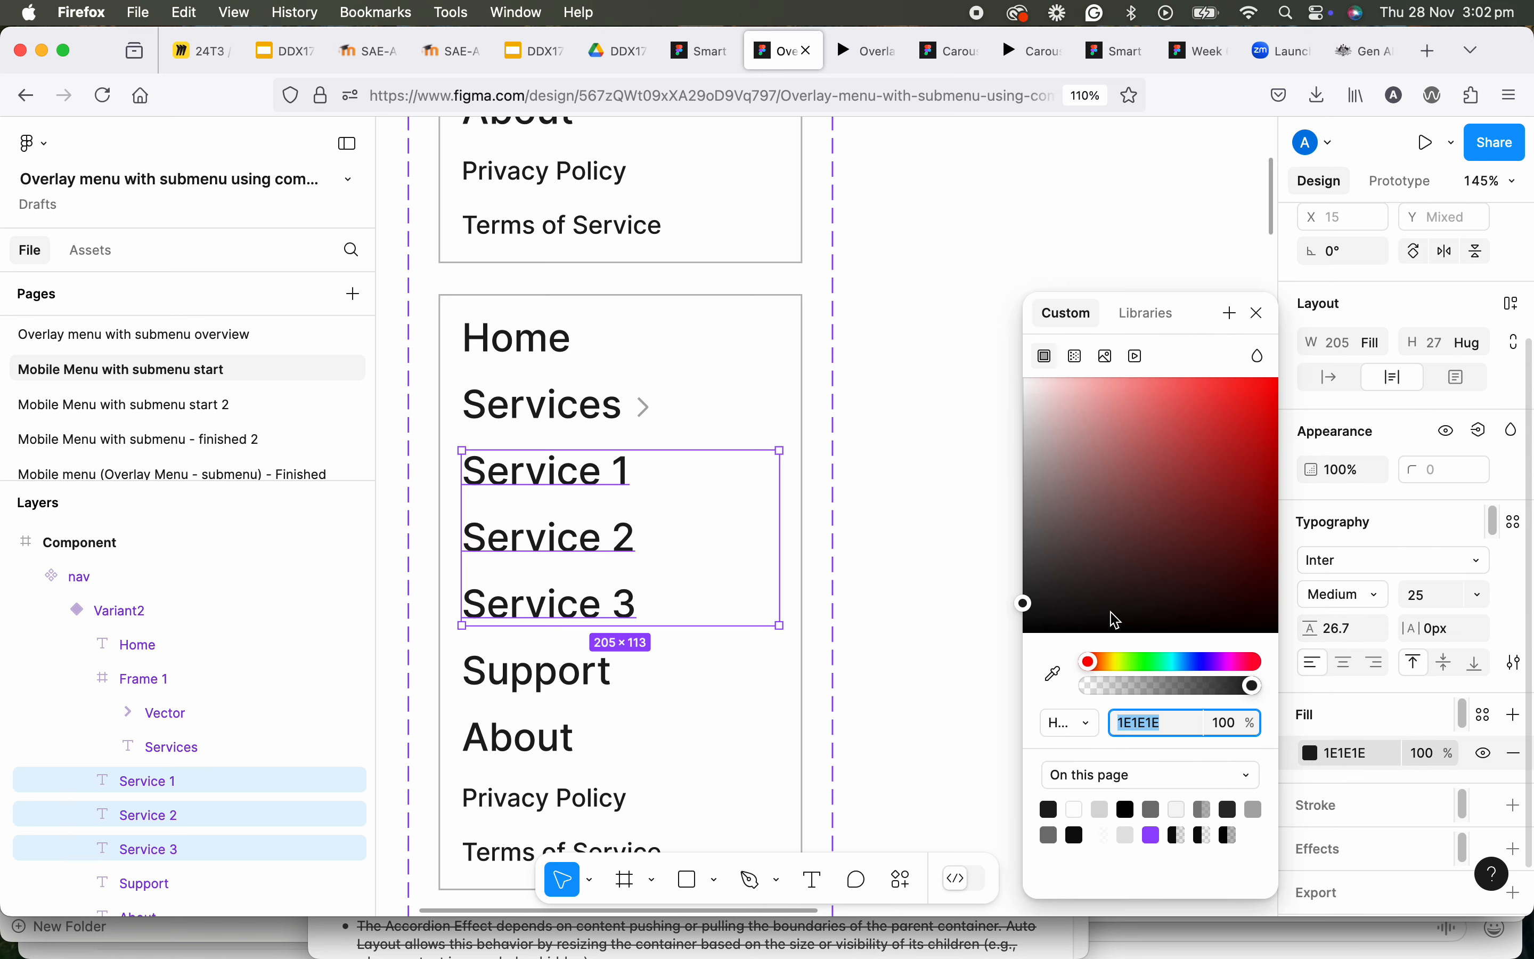
left_click(1030, 480)
mouse_move(1024, 480)
left_mouse_down()
mouse_move(1021, 542)
mouse_move(1021, 499)
left_mouse_up()
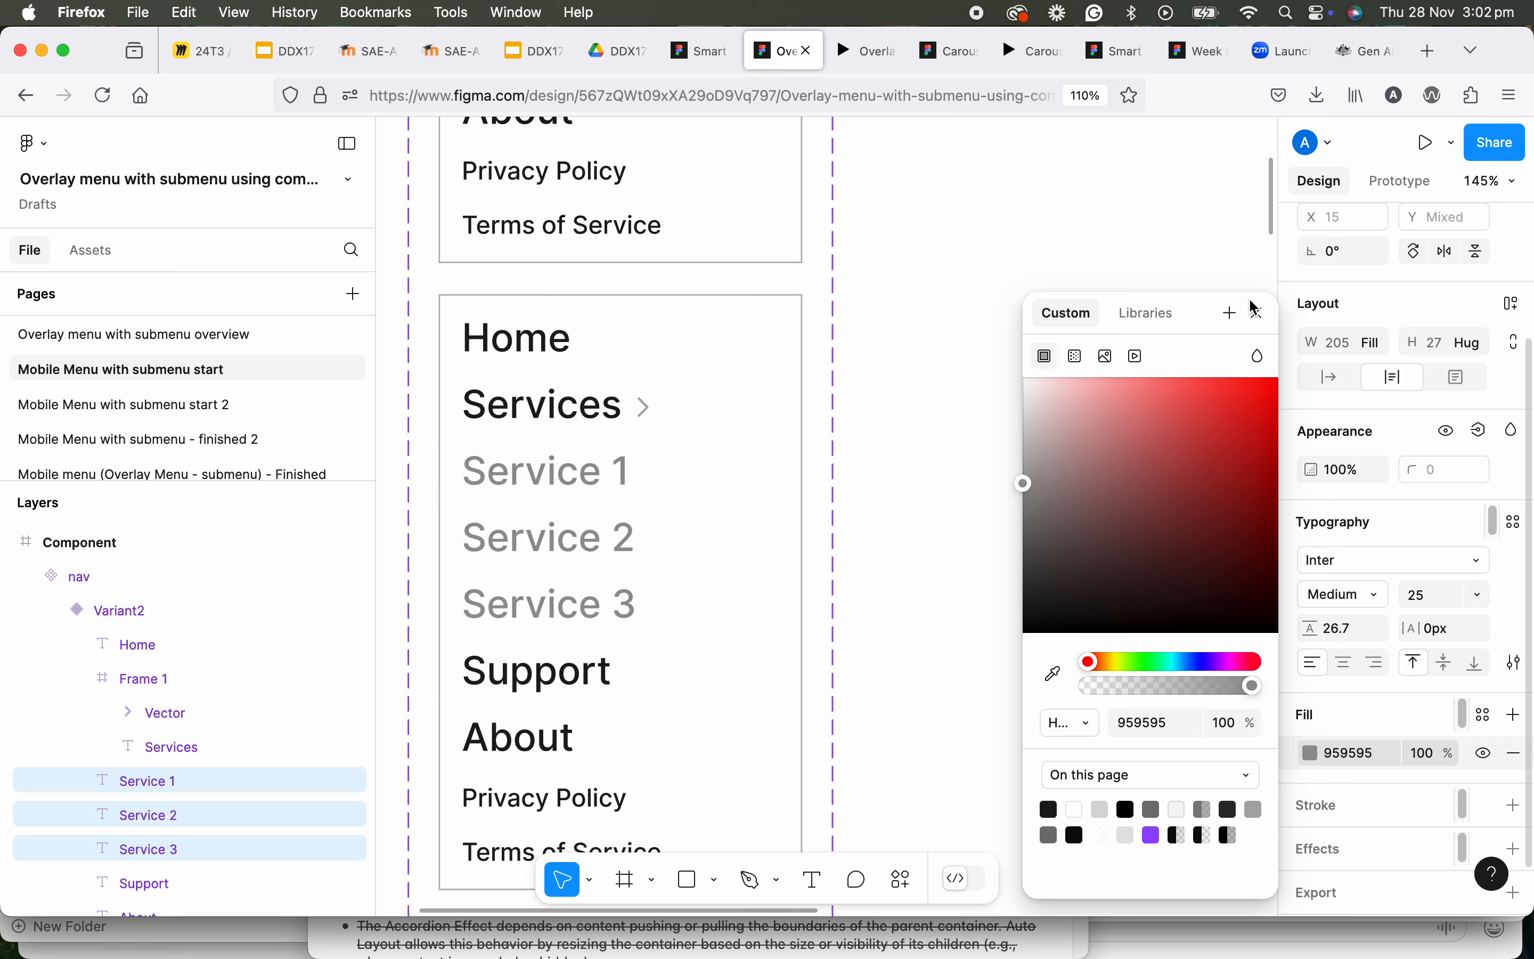
left_click(1259, 313)
Set the font size of the three service labels to 19
left_click(1437, 601)
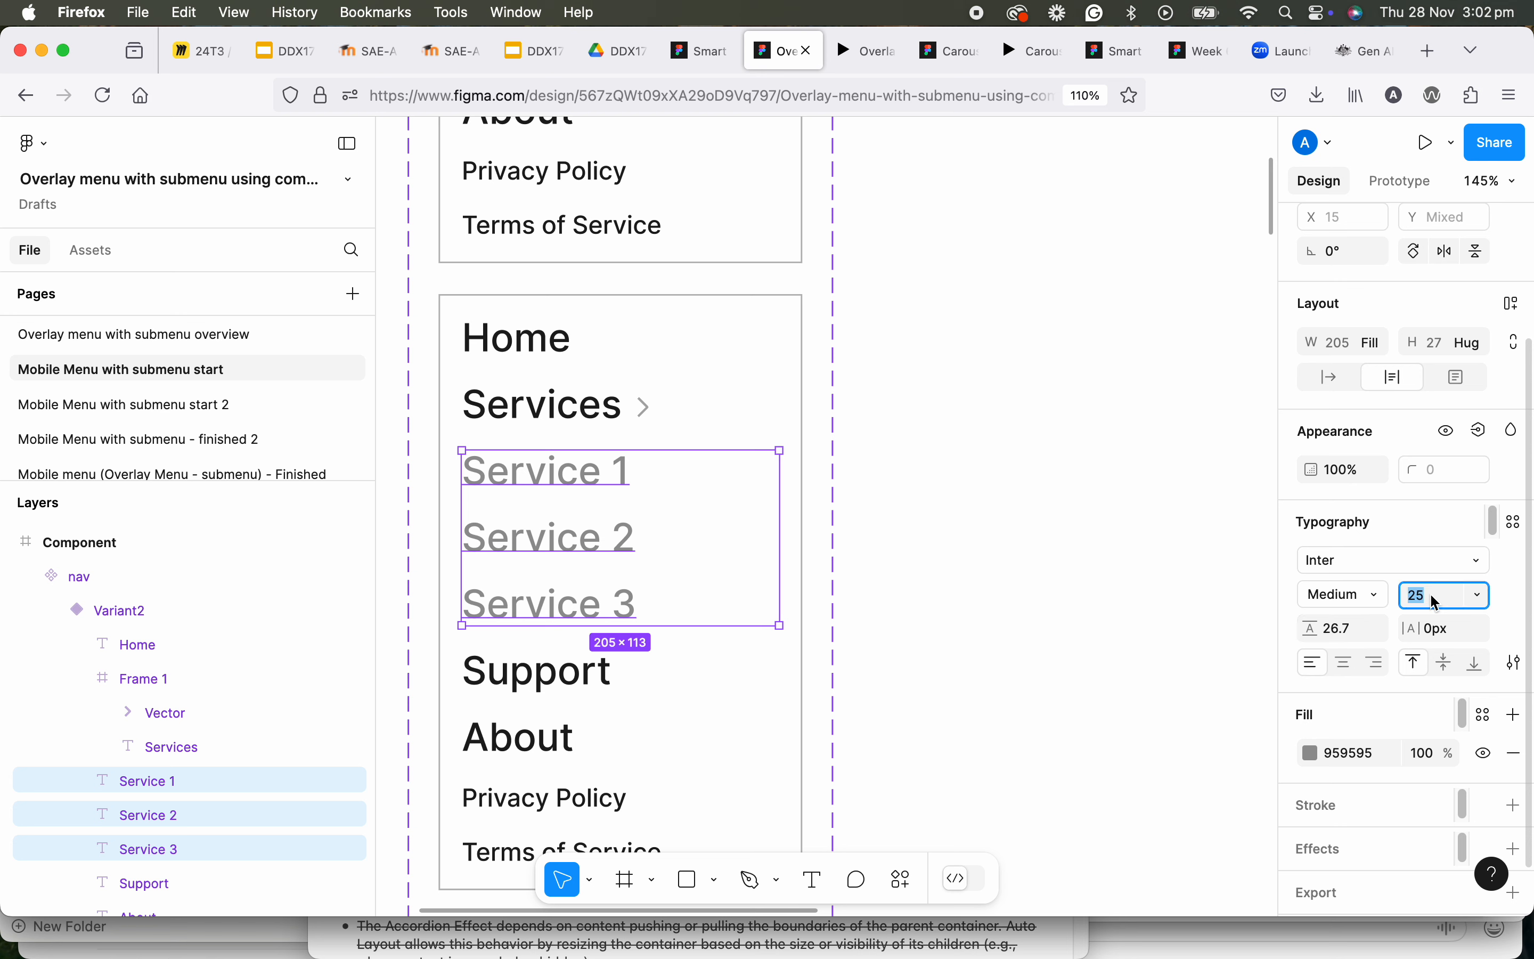
type("19")
key("Return")
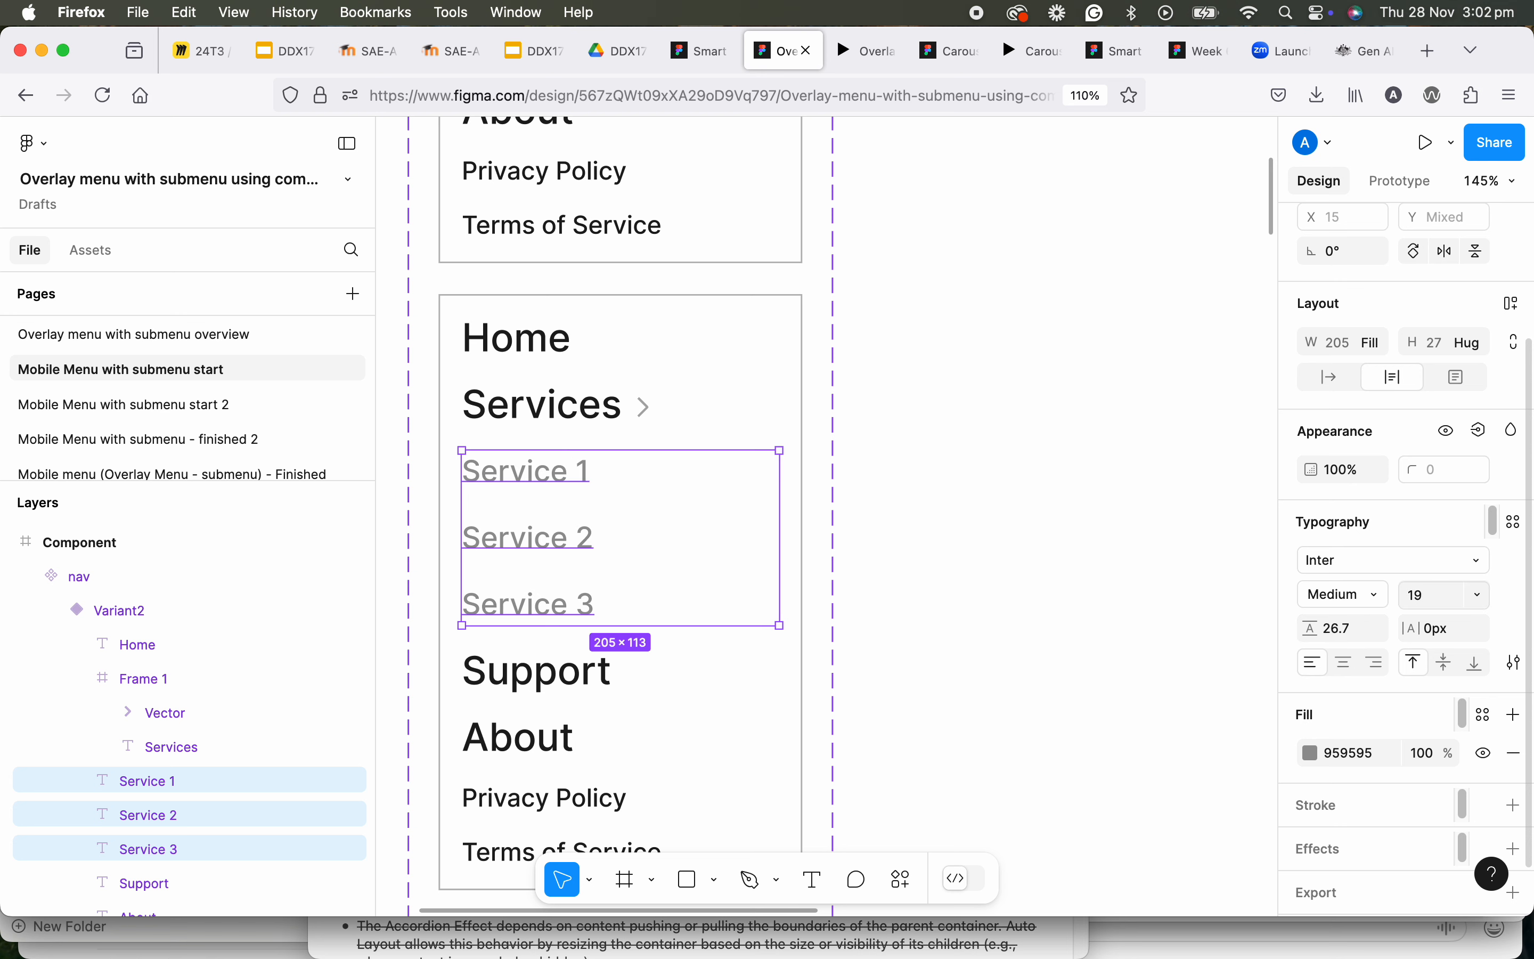
scroll(569, 507, "up", 5)
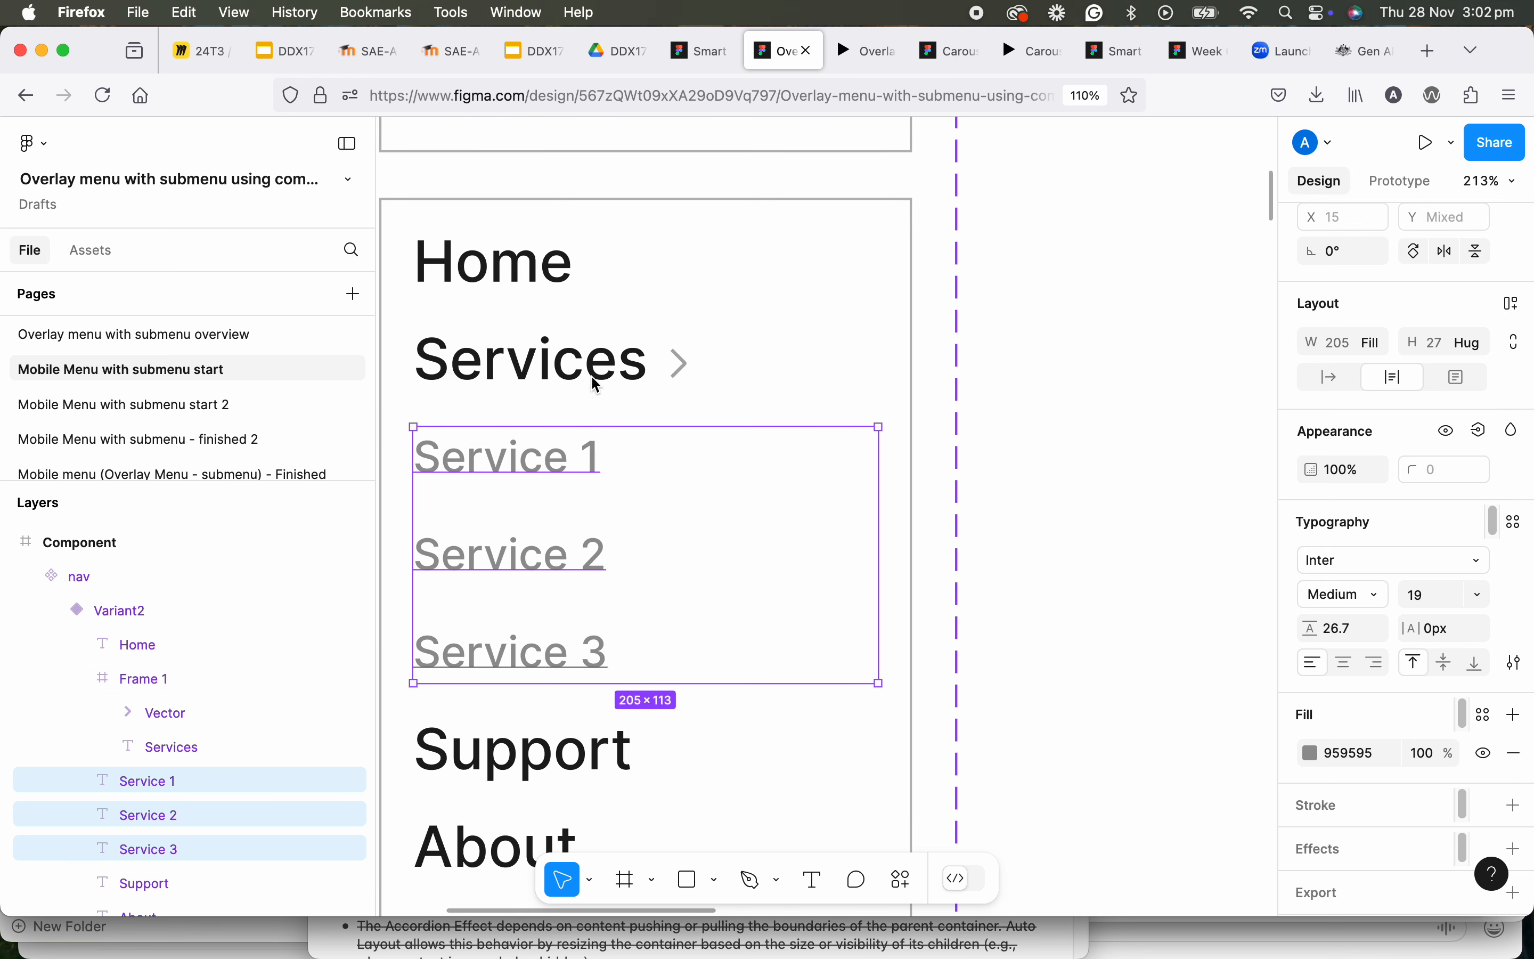
left_click(570, 219)
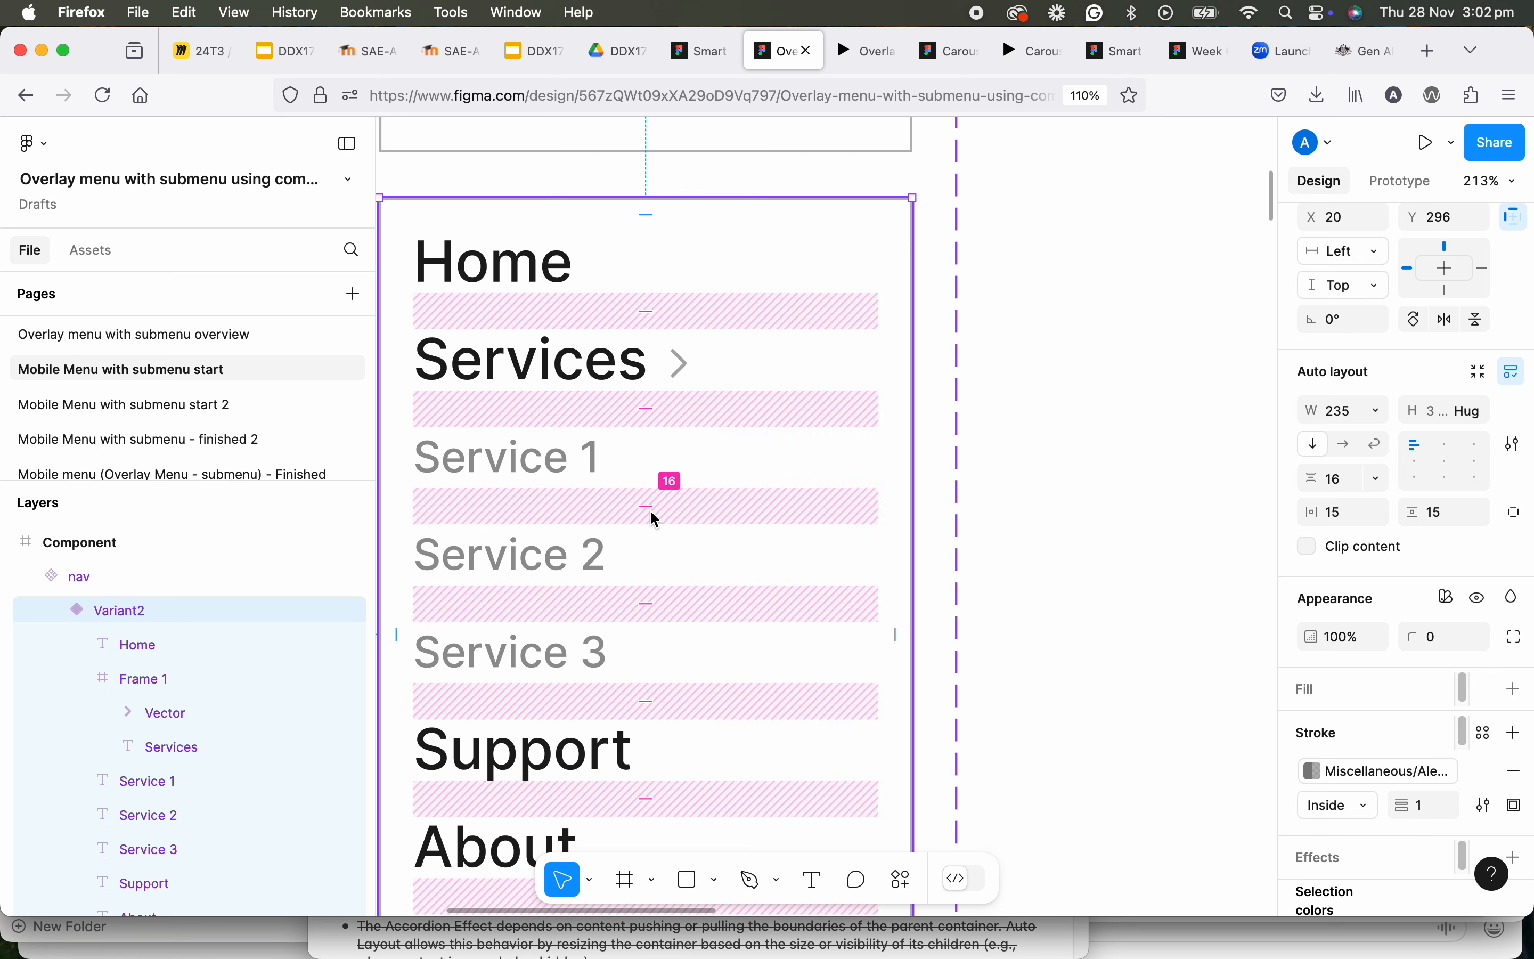
left_click_drag(651, 510, 657, 493)
Wrap the Service 1, Service 2 and Service 3 labels together in a frame inside Variant2
left_click(566, 461)
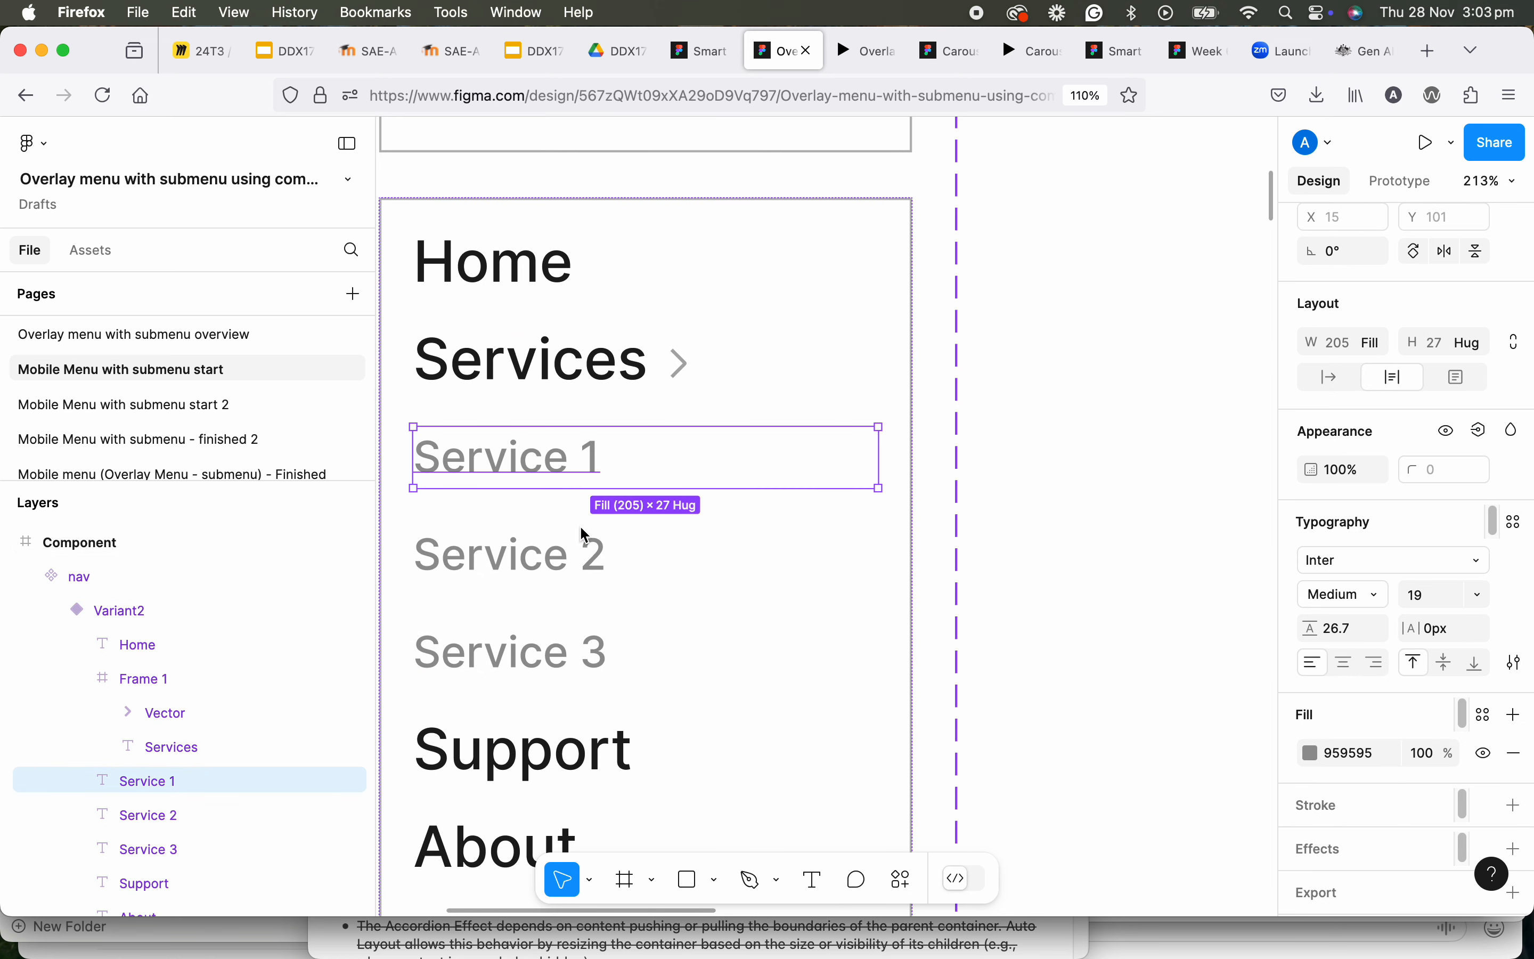
left_click(576, 553, "shift")
left_click(581, 643, "shift")
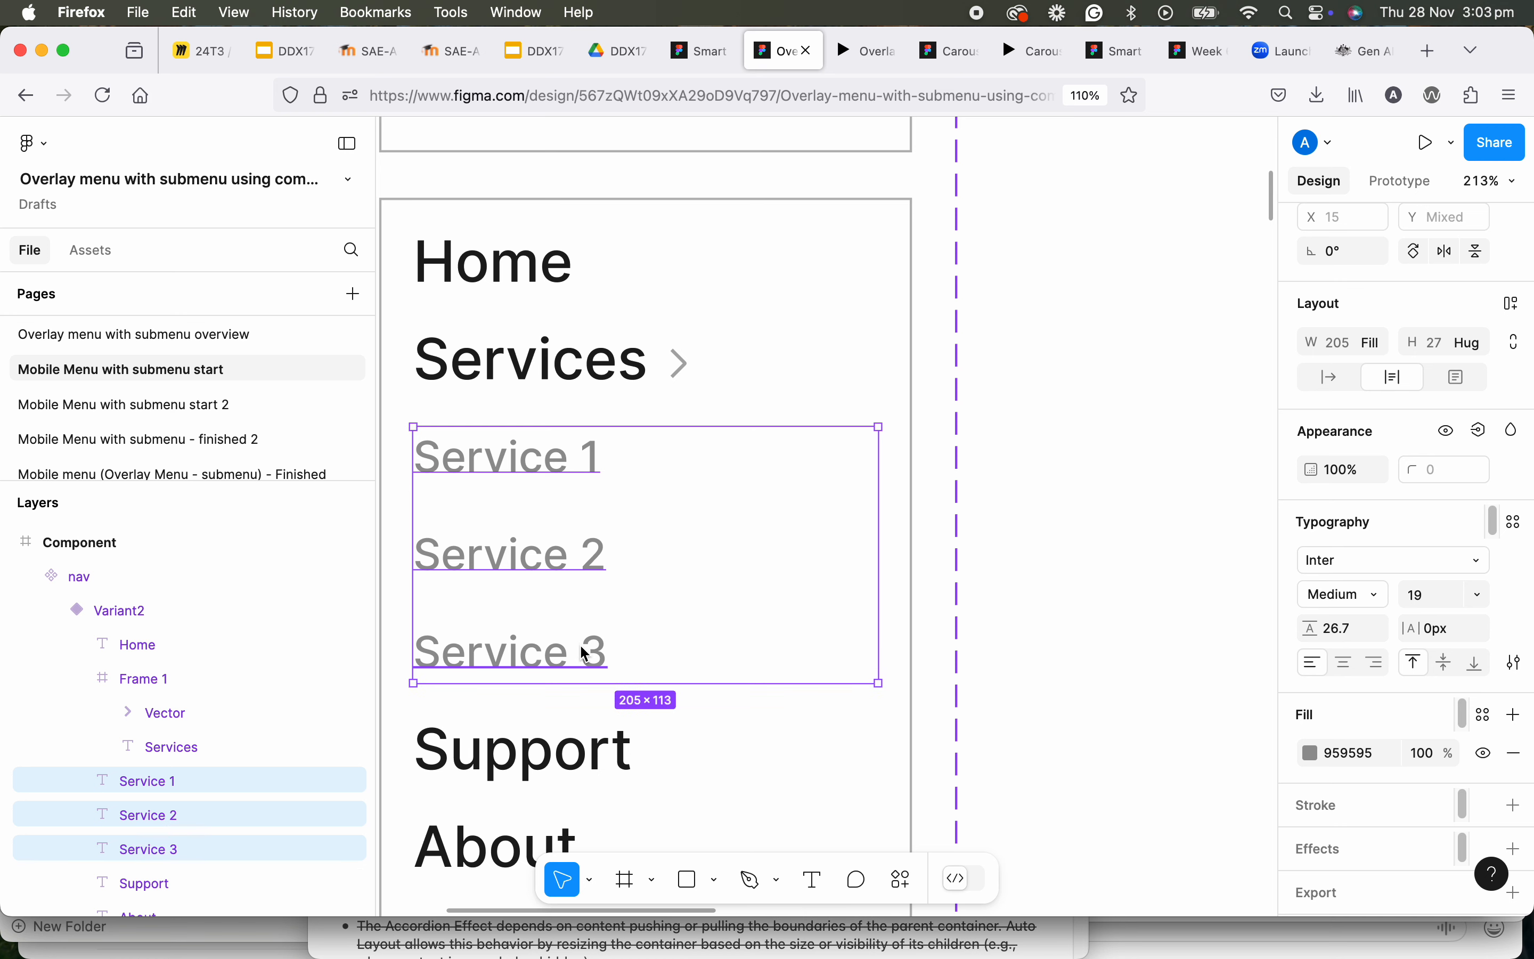
right_click(557, 468)
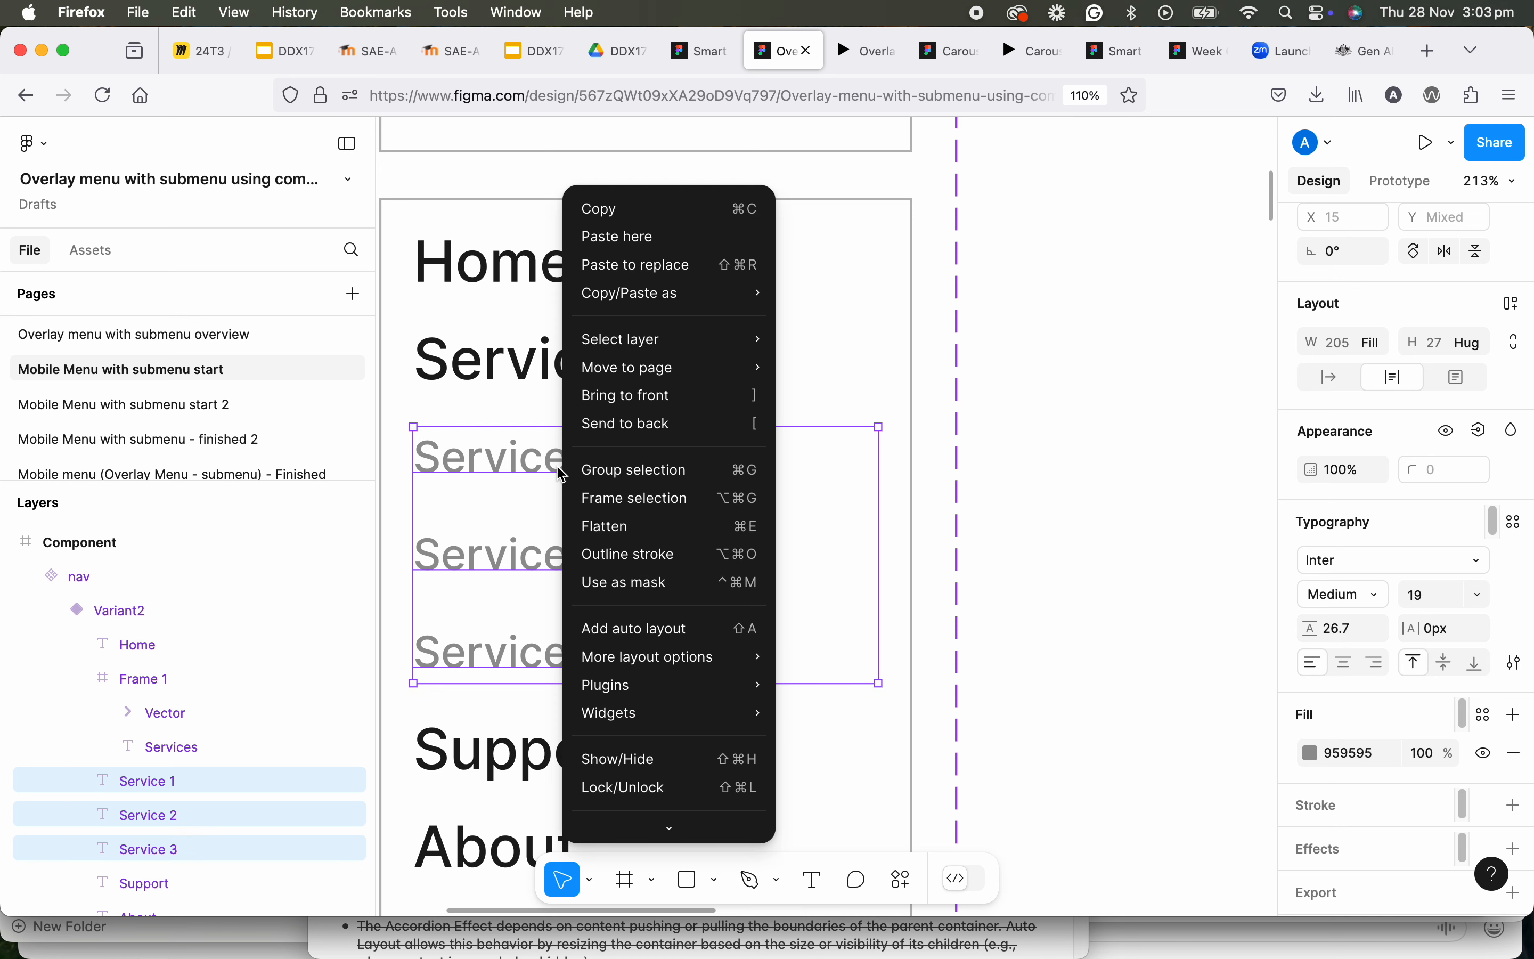
left_click(597, 506)
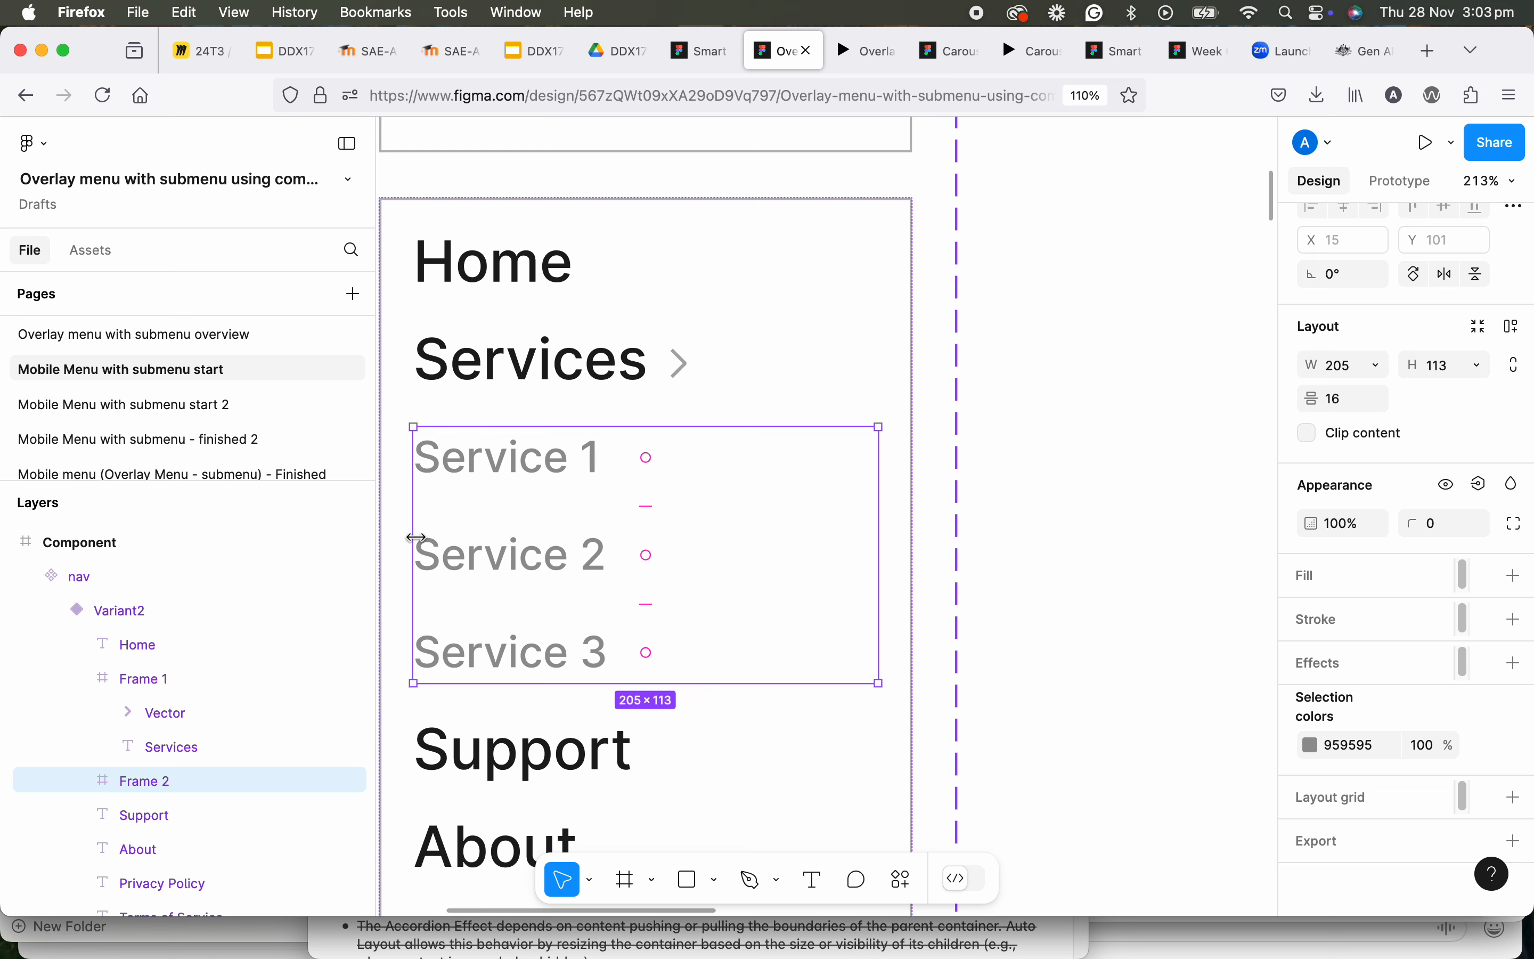
Tighten the spacing between the framed service labels to 6 and shorten their frame to a height of 97
left_click_drag(428, 538, 441, 536)
key("cmd+z")
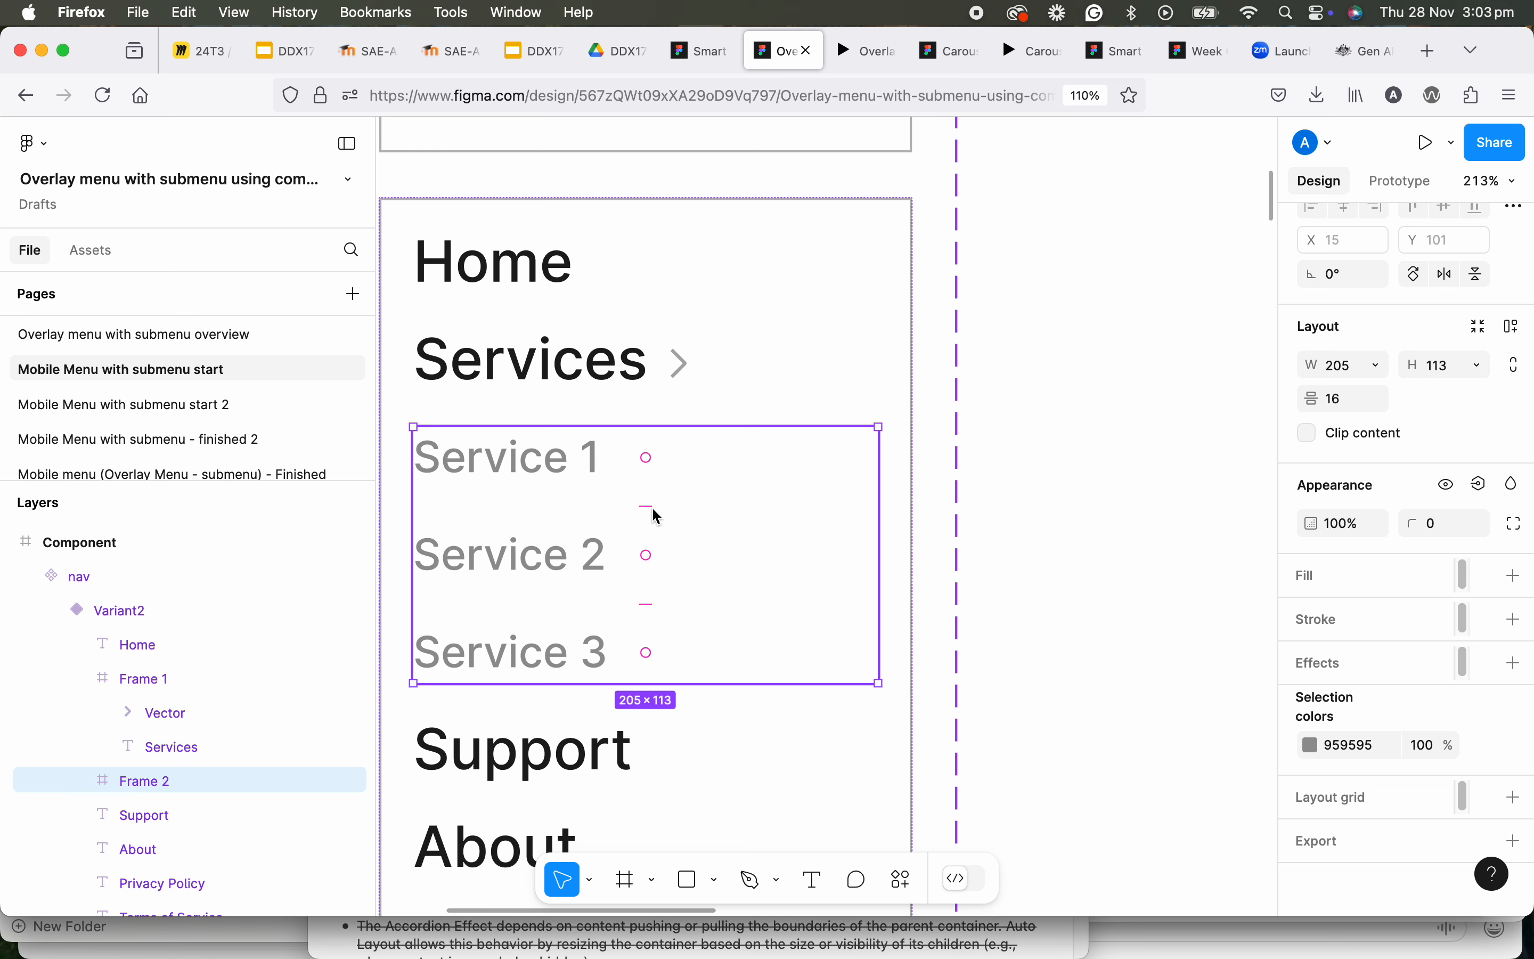
left_click_drag(644, 501, 646, 498)
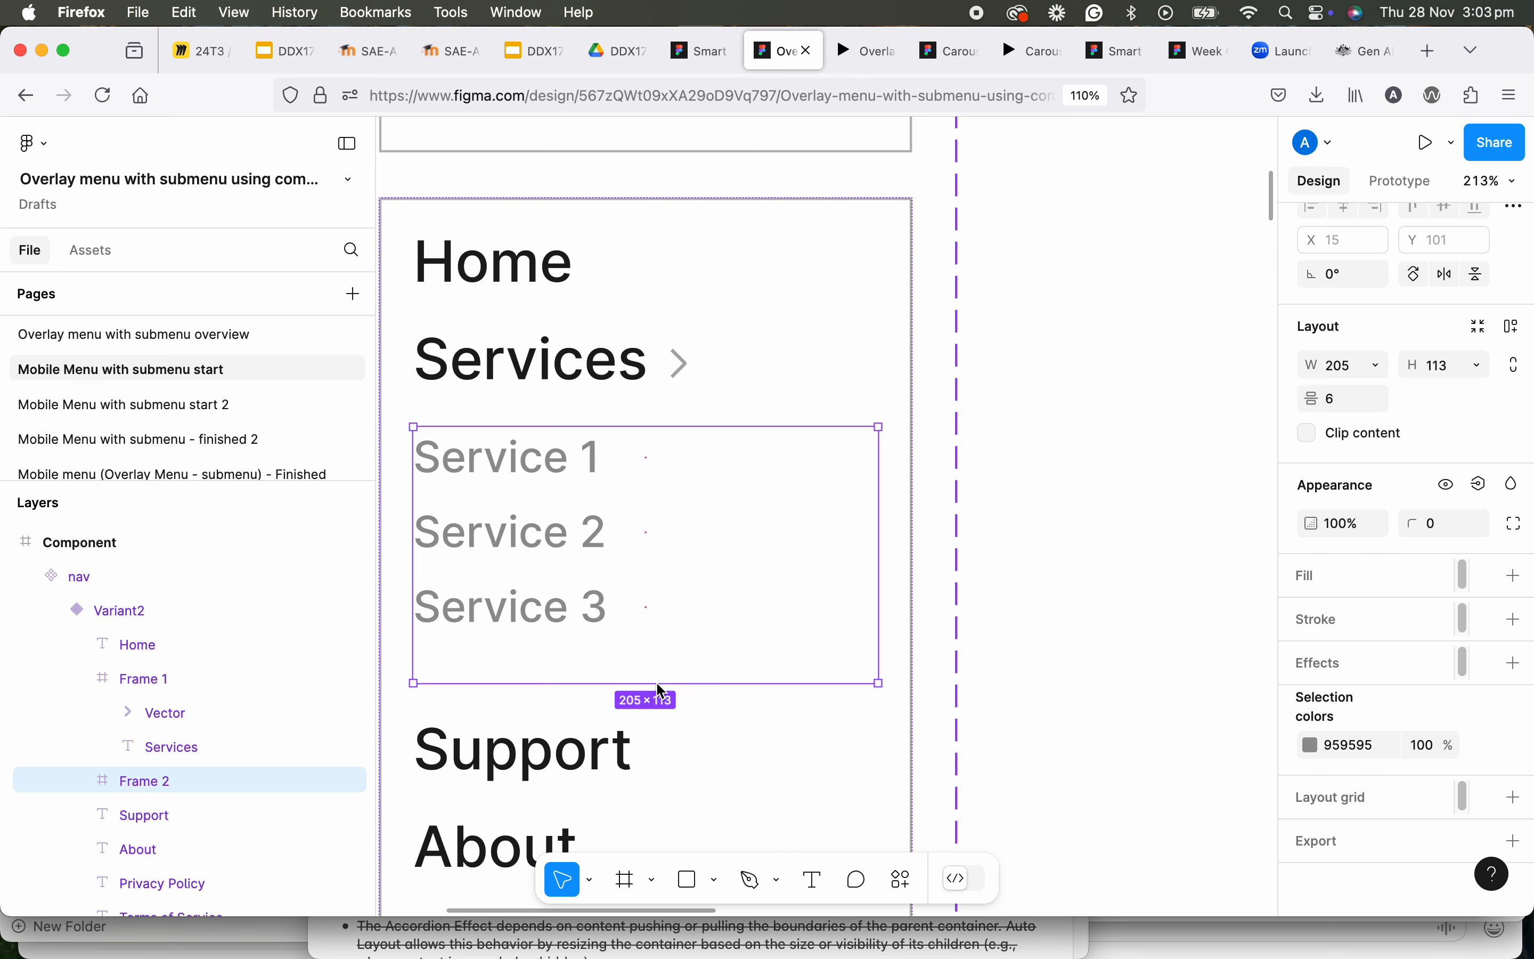
left_click_drag(661, 688, 657, 646)
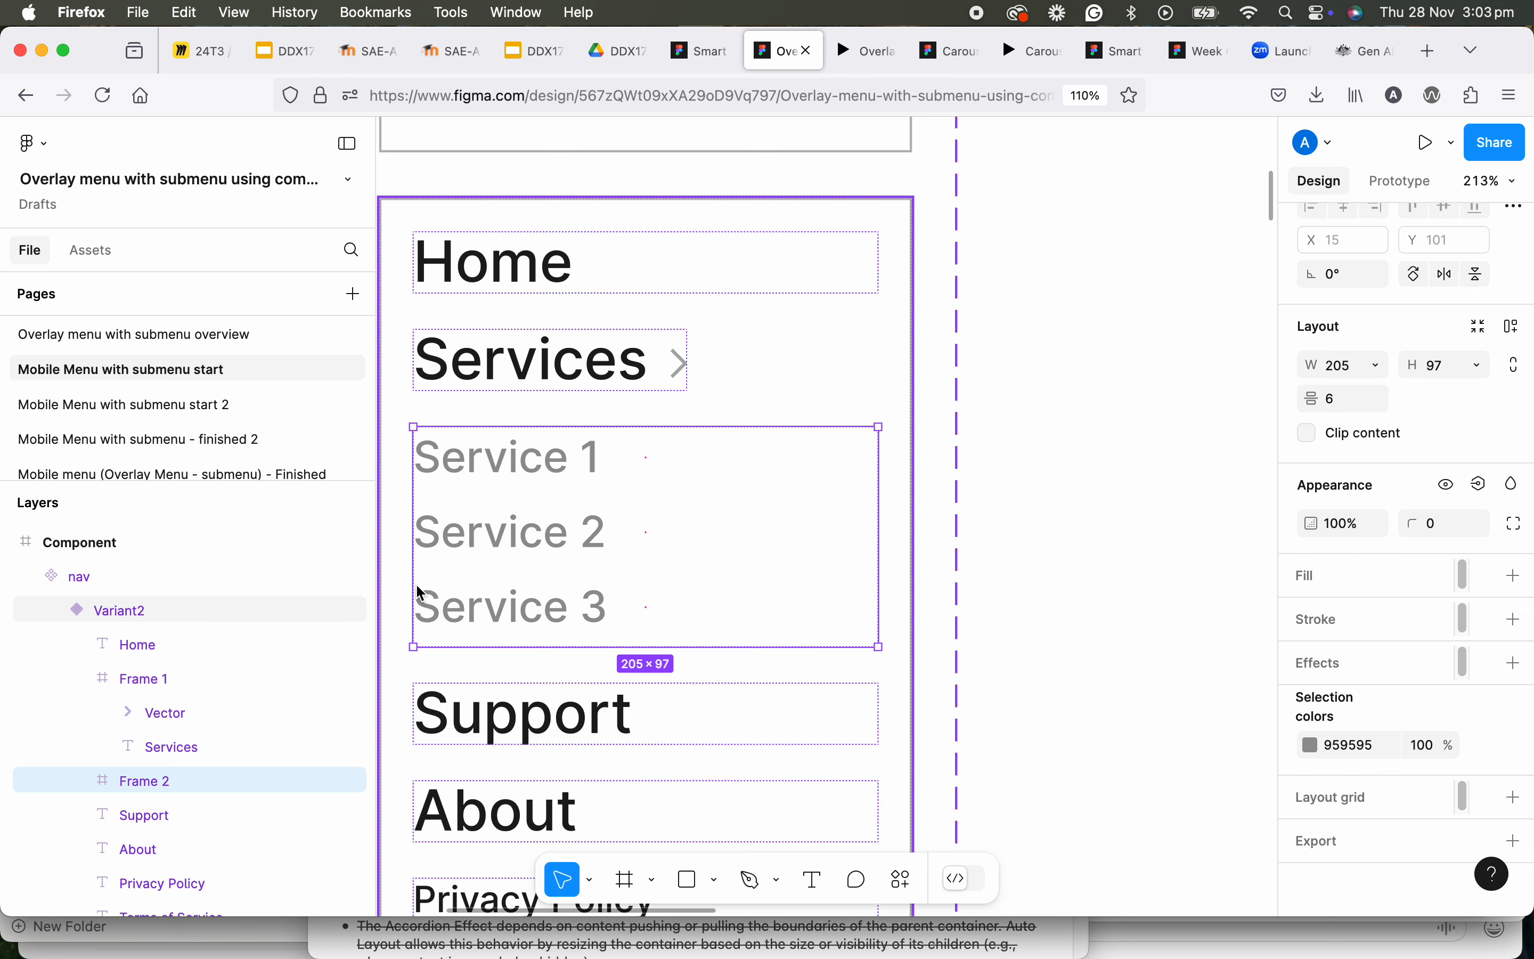
Add auto layout to the service labels' frame and indent the labels with a left padding of 19
left_click(1519, 334)
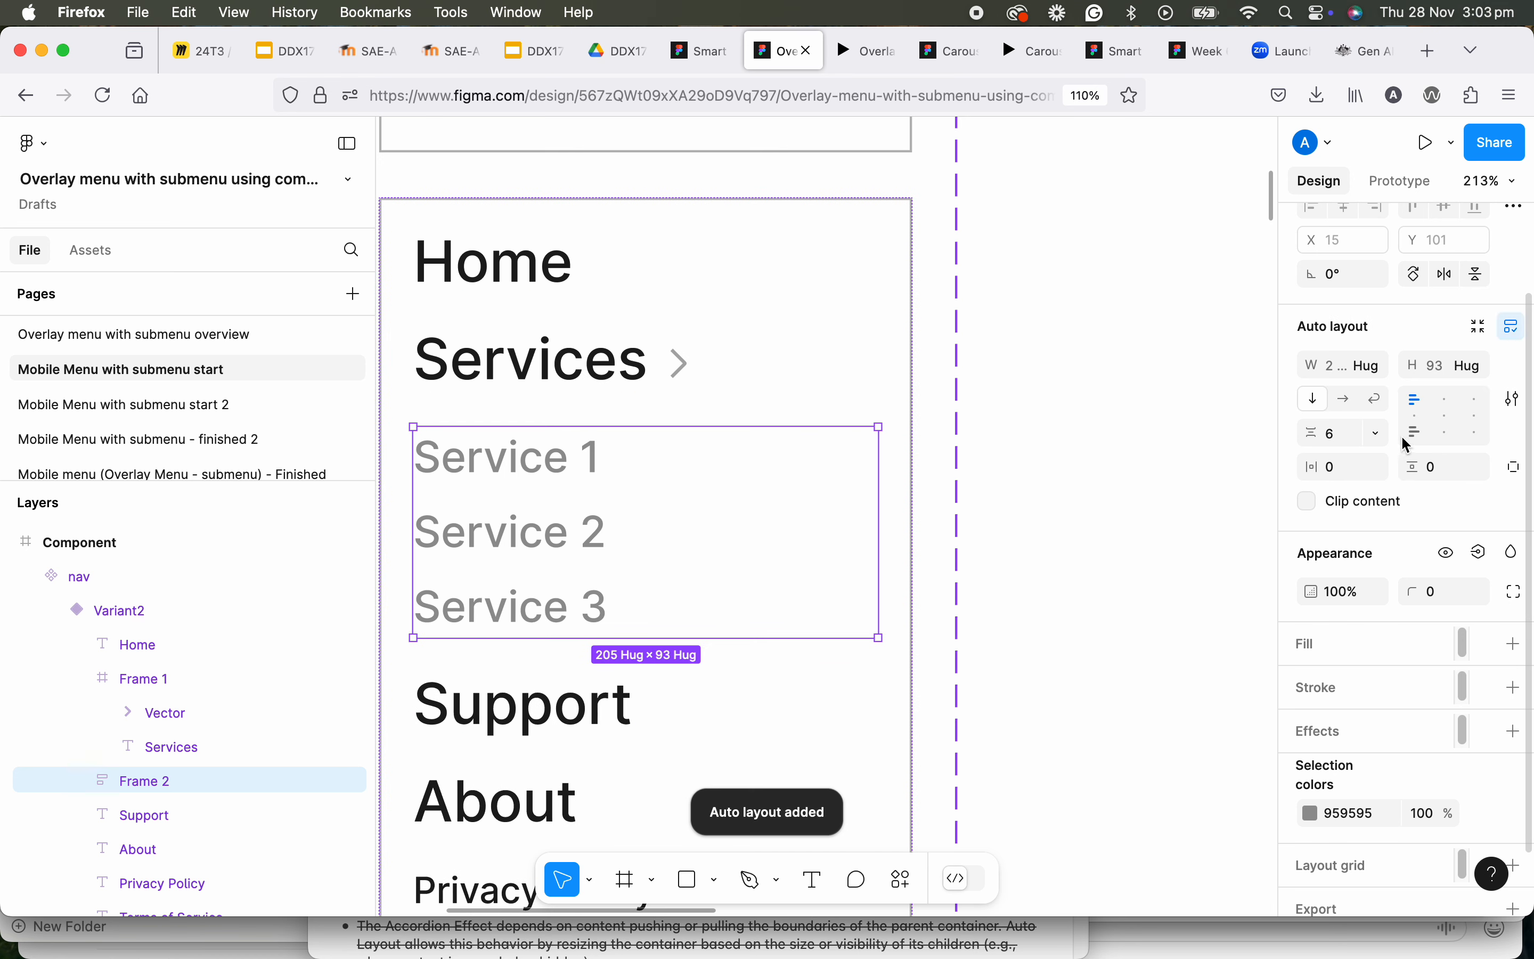
left_click(1512, 470)
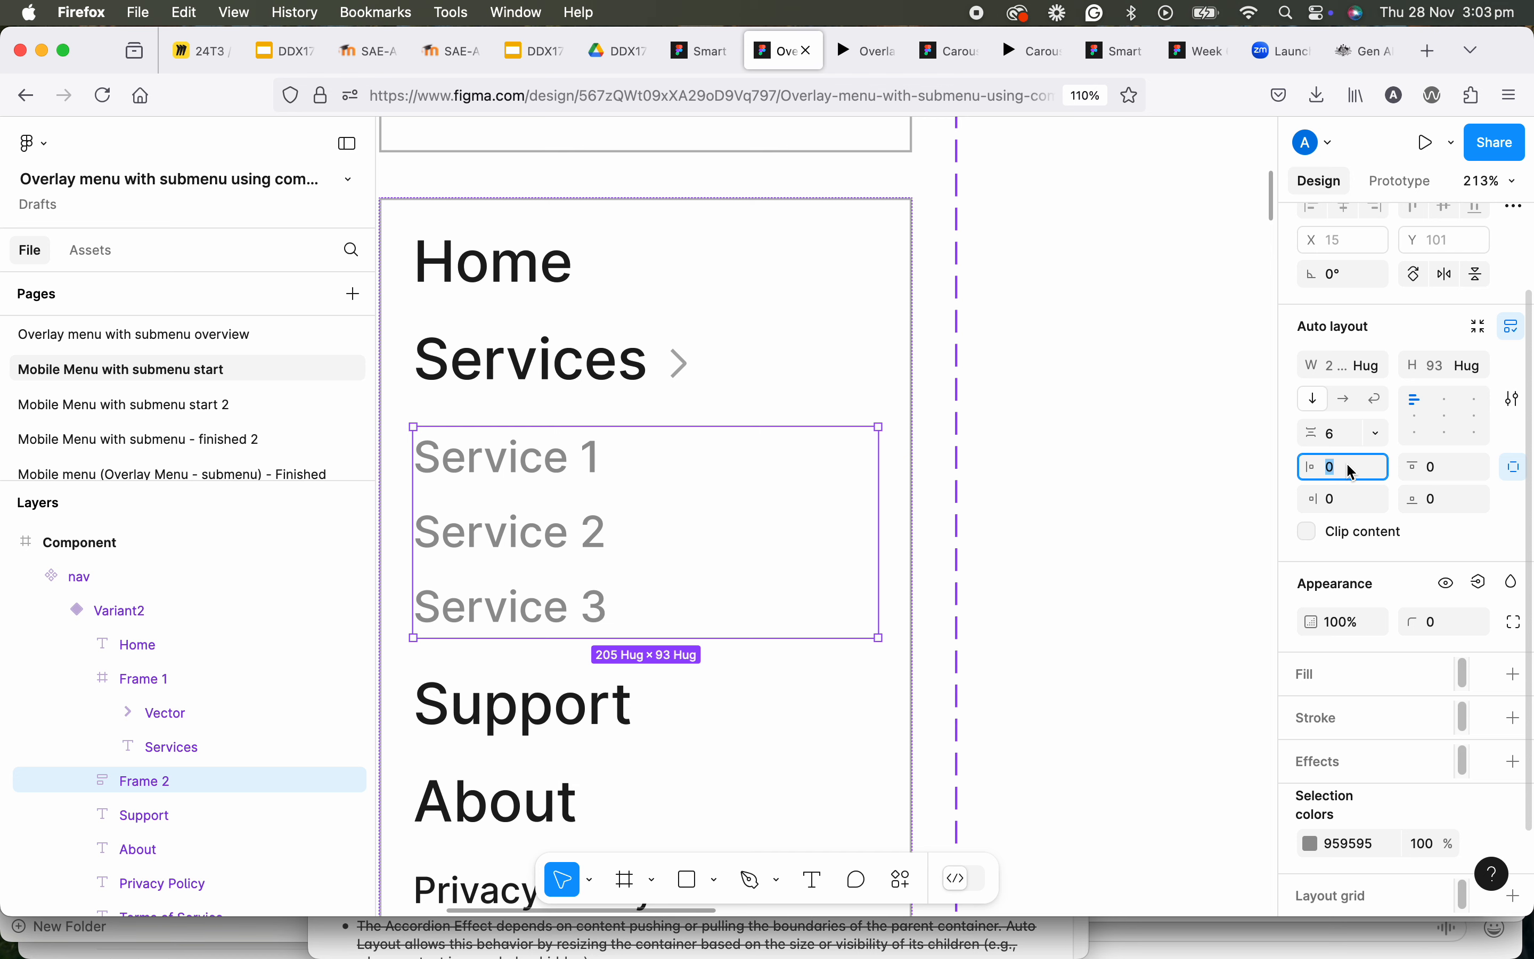
key("Return")
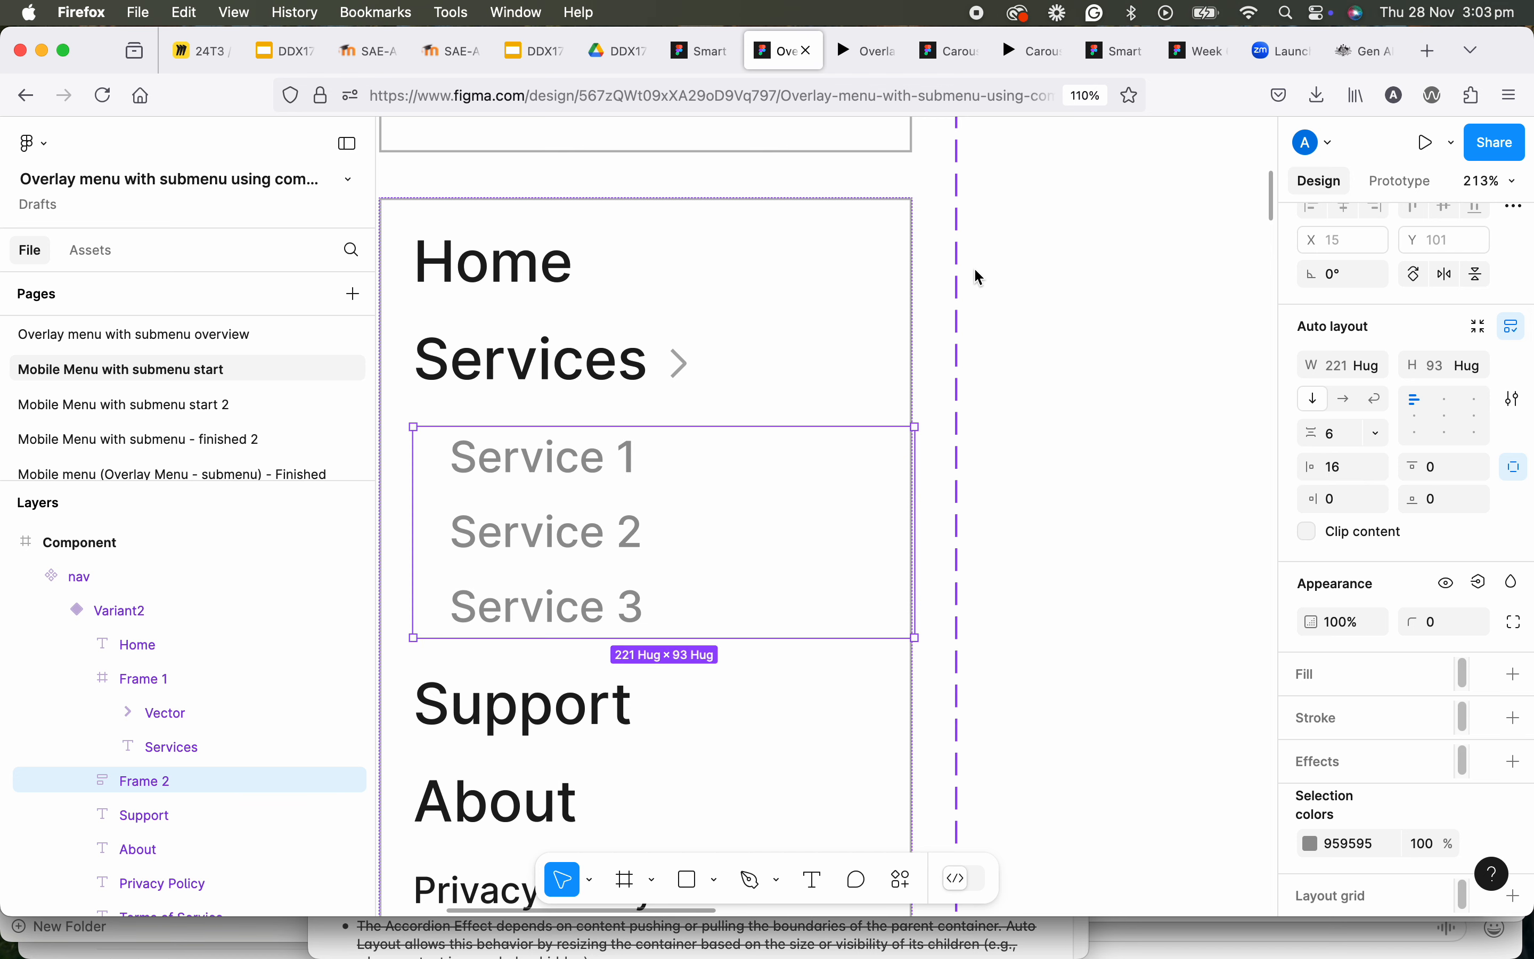
scroll(482, 469, "up", 3)
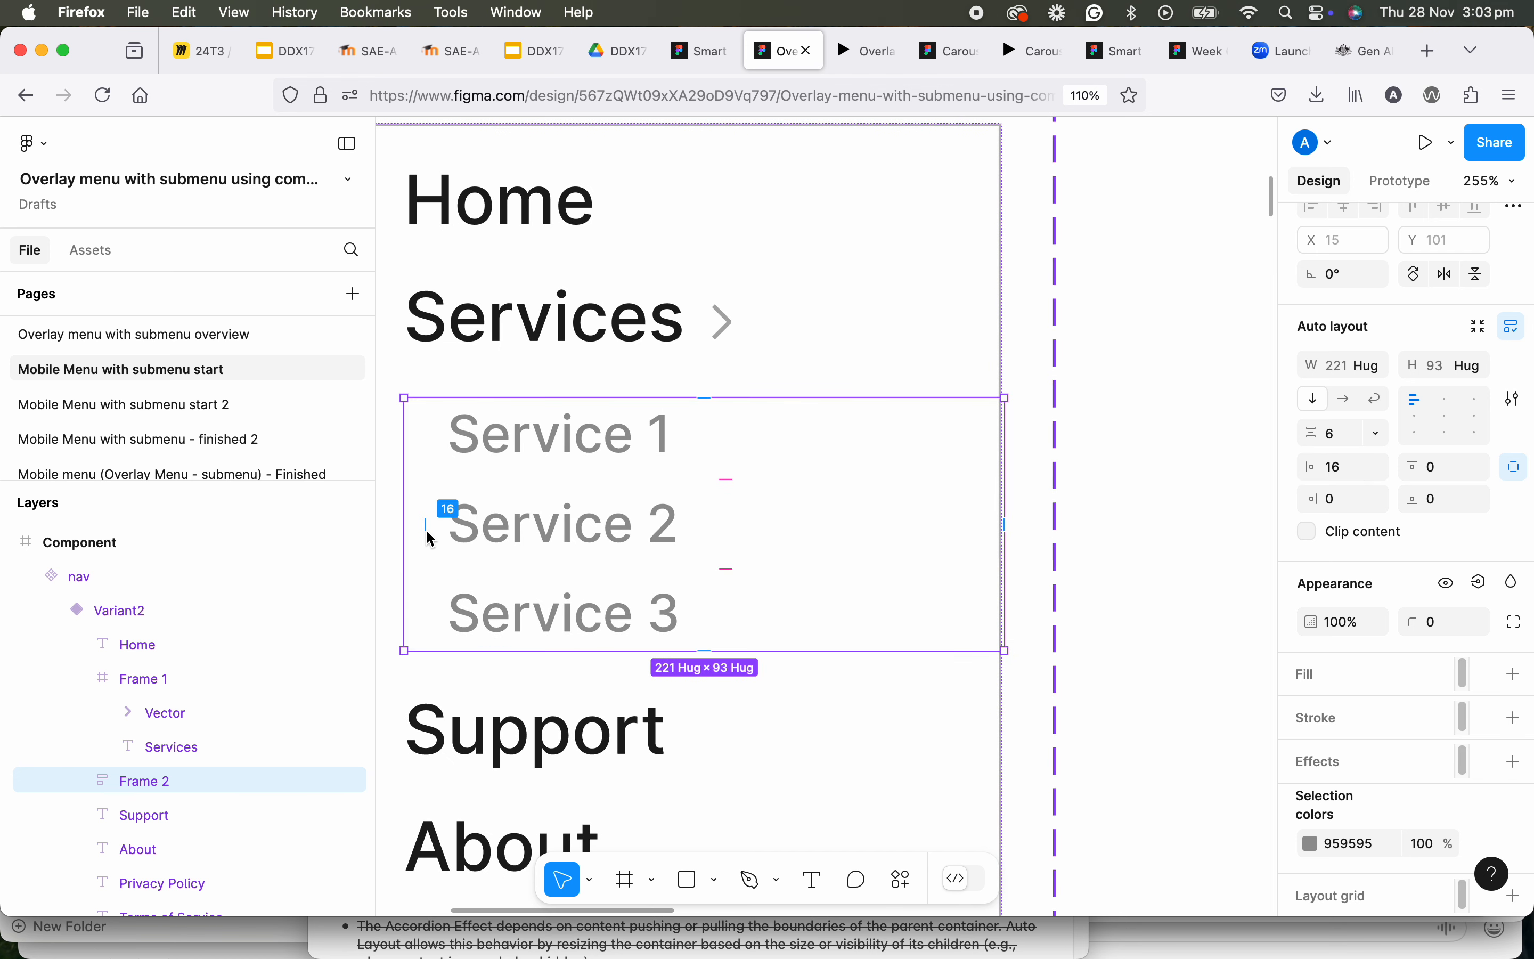
left_click_drag(426, 526, 433, 527)
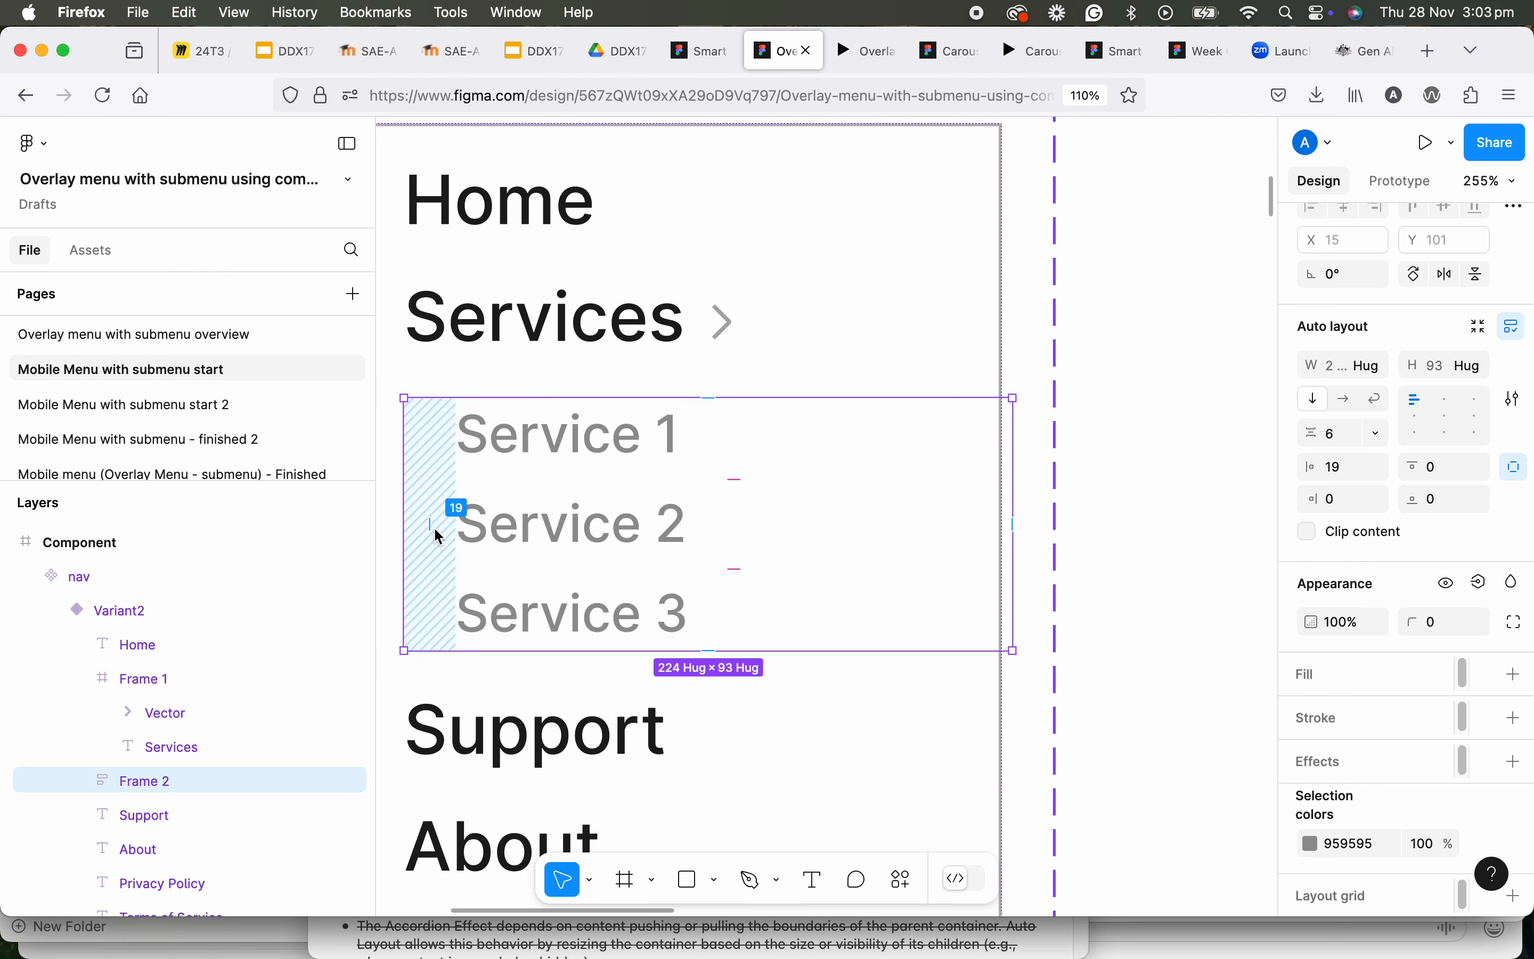
Rotate the arrow beside Services in Variant2 to 90° so that it points down
scroll(484, 514, "down", 3)
scroll(607, 532, "down", 4)
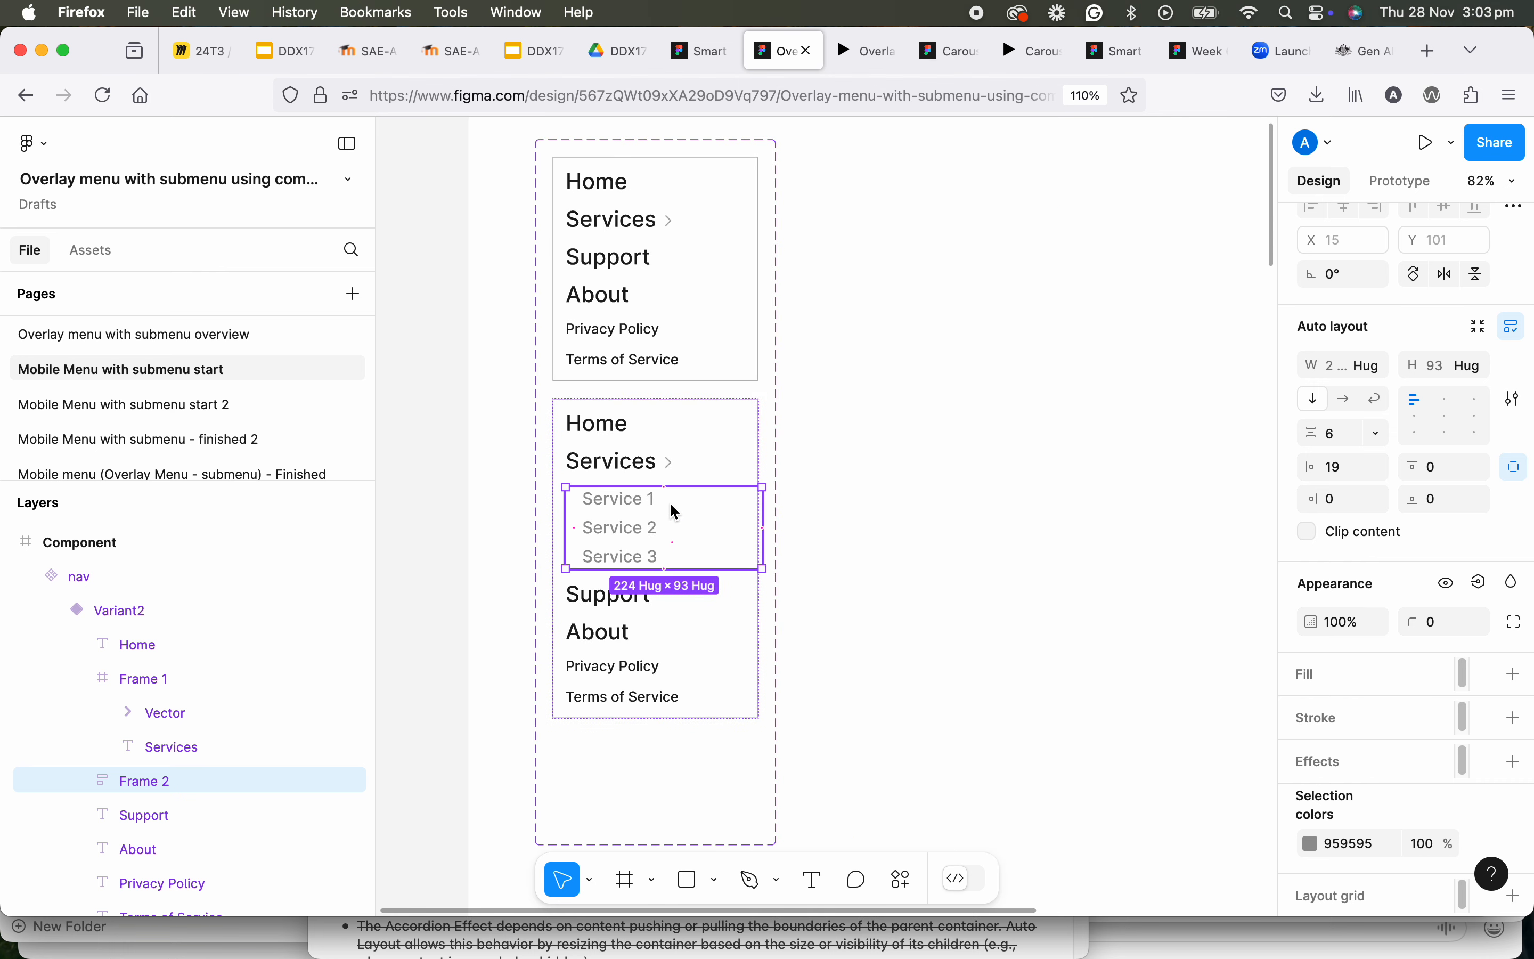
scroll(671, 501, "up", 1)
scroll(670, 468, "up", 4)
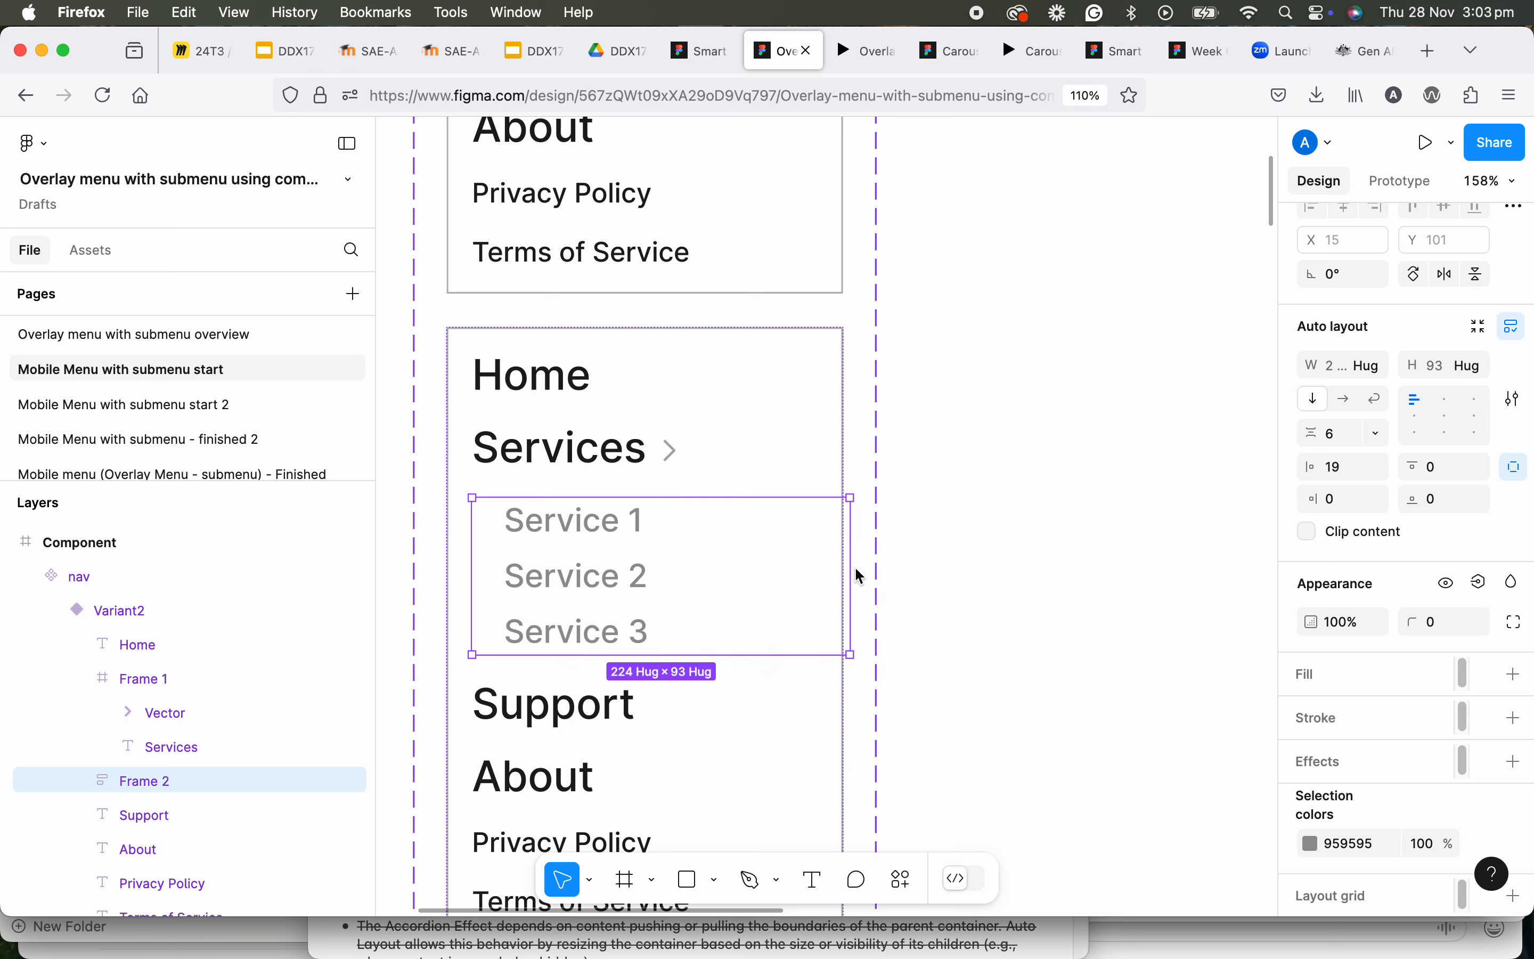
double_click(674, 451)
scroll(680, 433, "up", 5)
left_click_drag(675, 435, 696, 480)
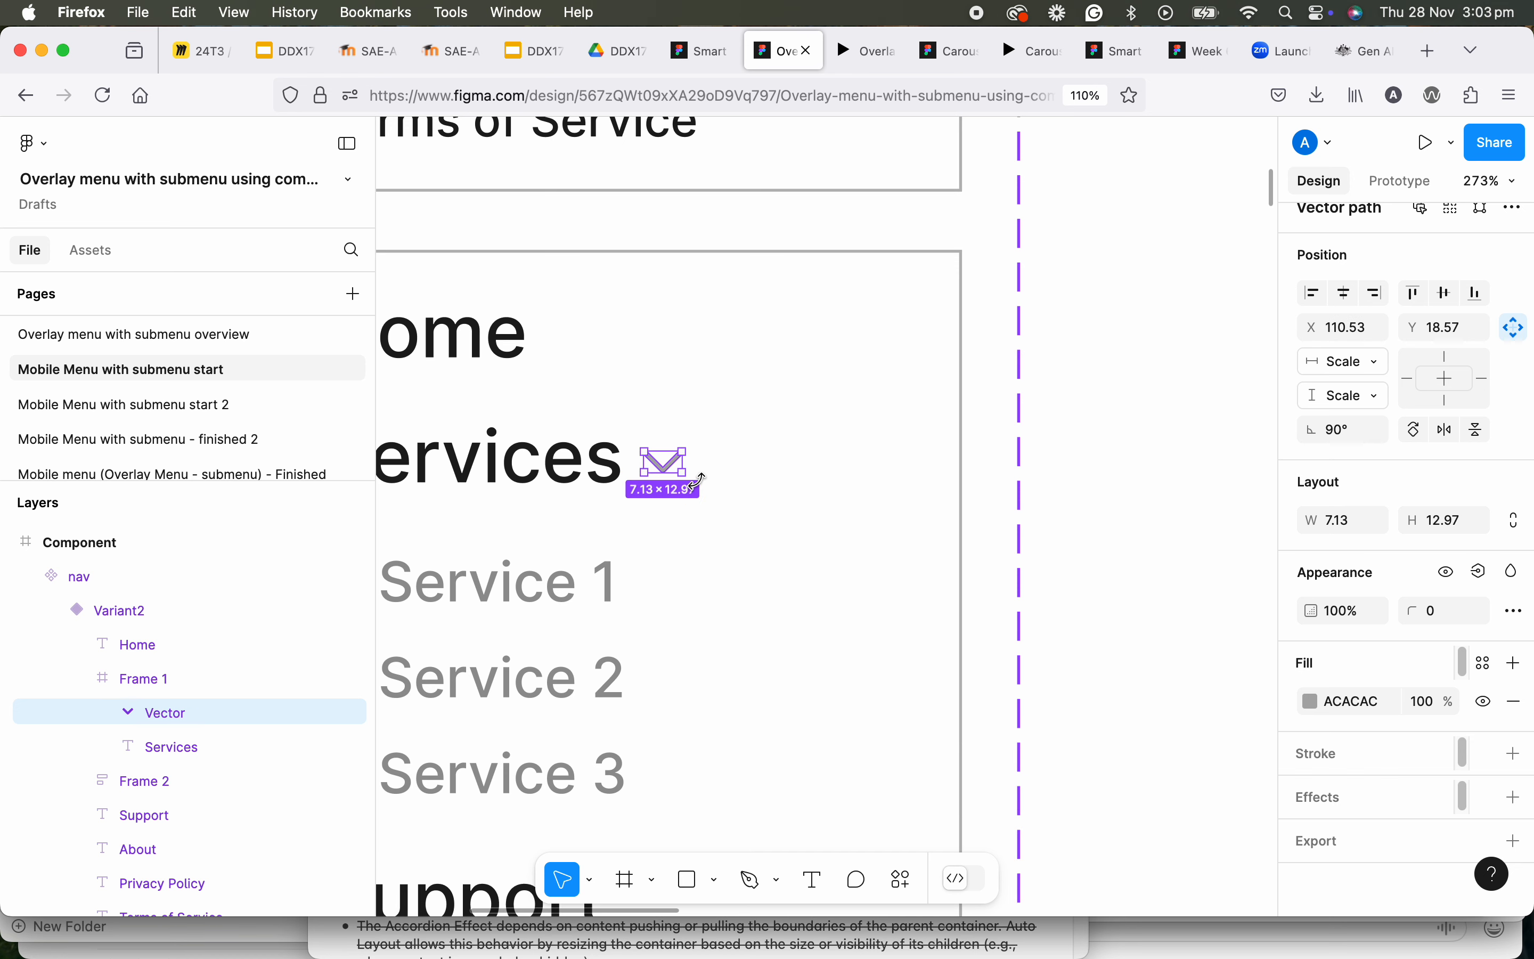
scroll(697, 480, "down", 5)
left_click(914, 412)
scroll(774, 349, "up", 3)
left_click(774, 349)
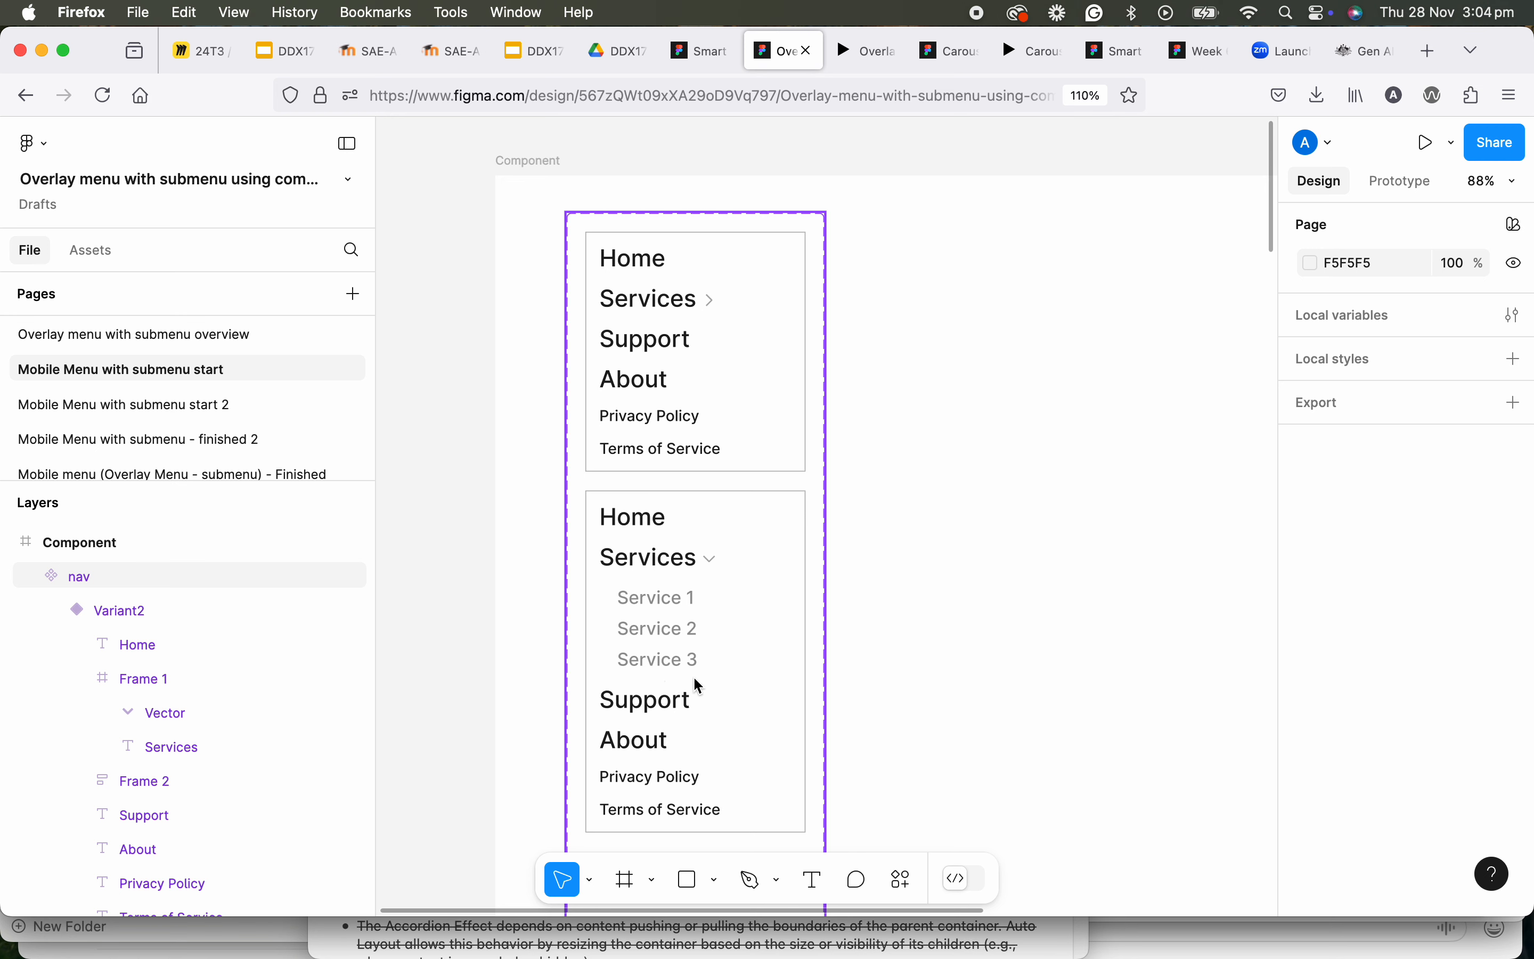
scroll(694, 679, "down", 3)
left_click(637, 349)
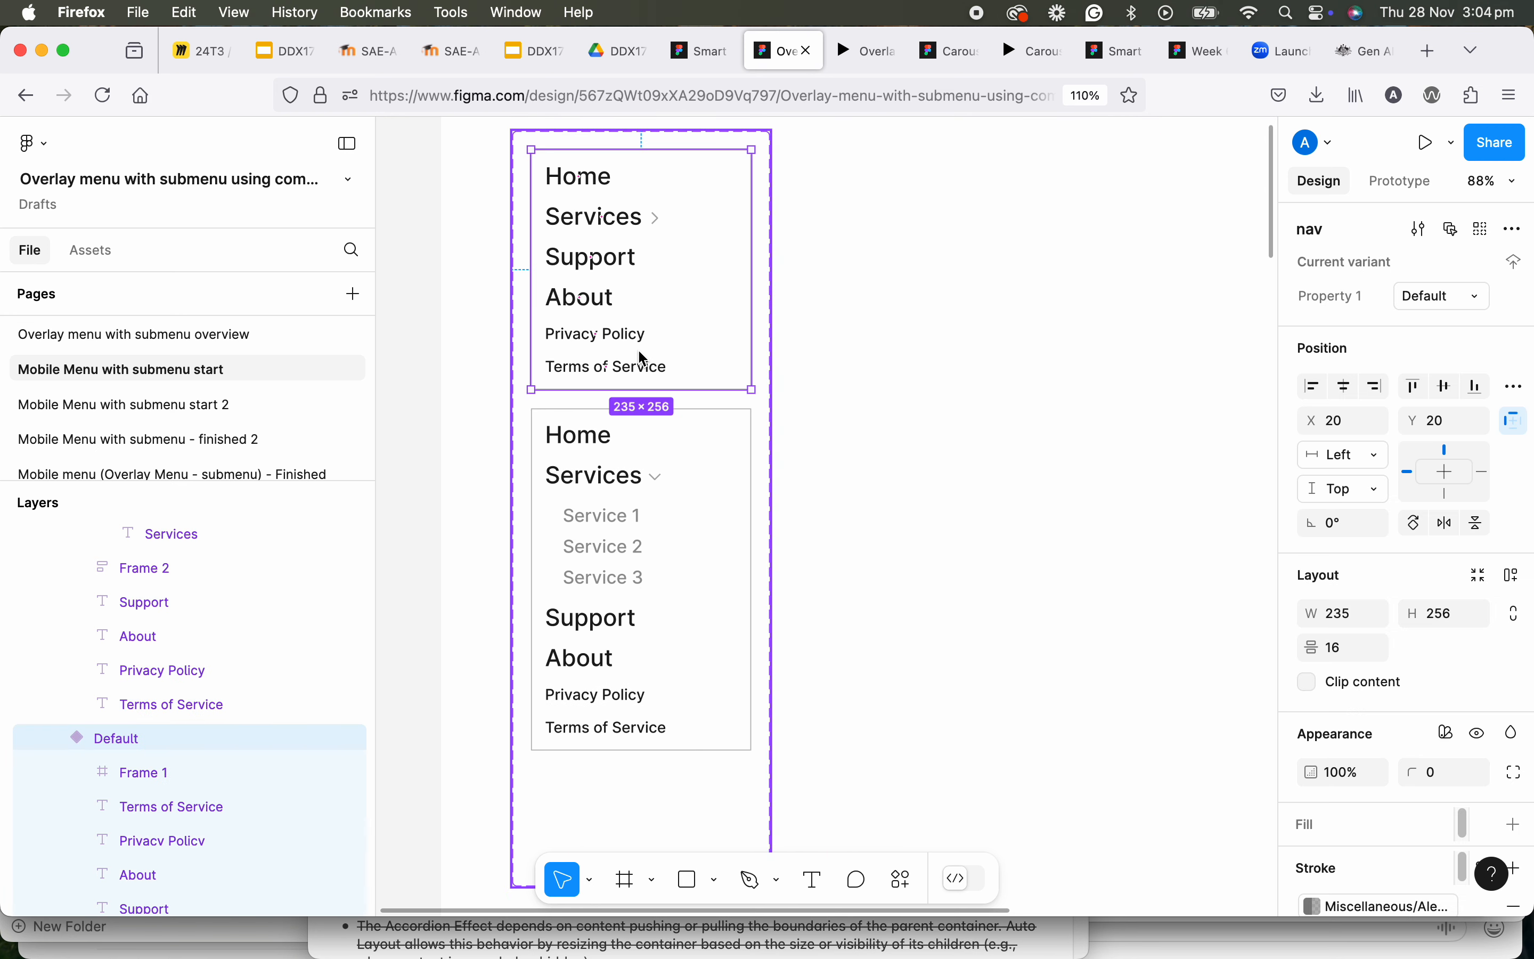
left_click(678, 451)
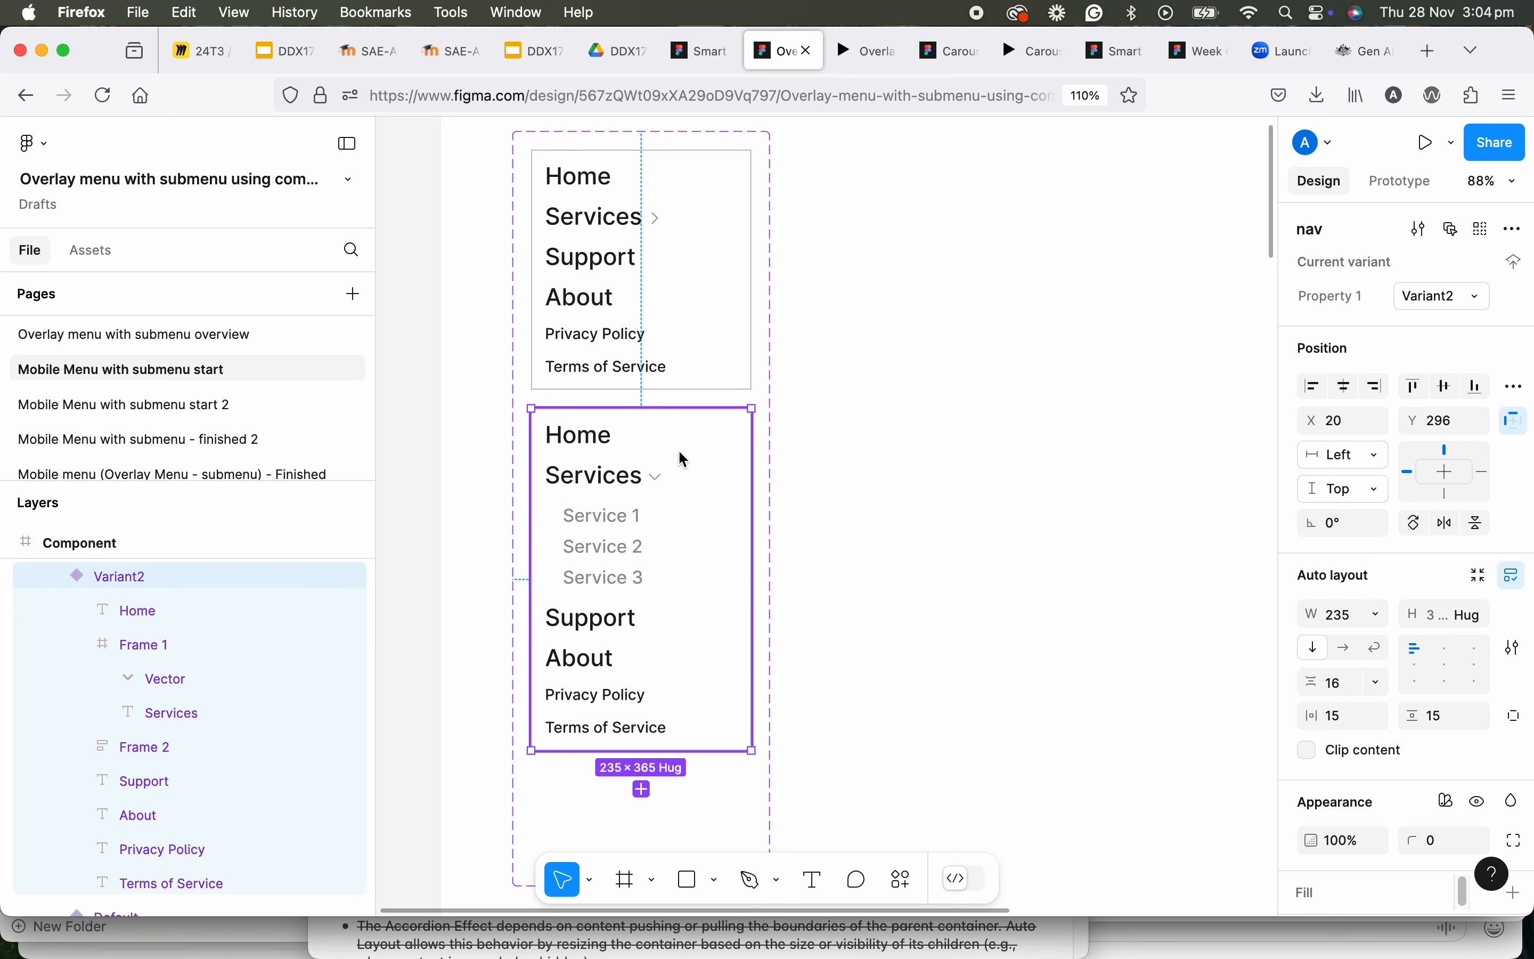
Add an On tap interaction to the Default nav variant that changes it to Variant2 with Smart animate
left_click(674, 323)
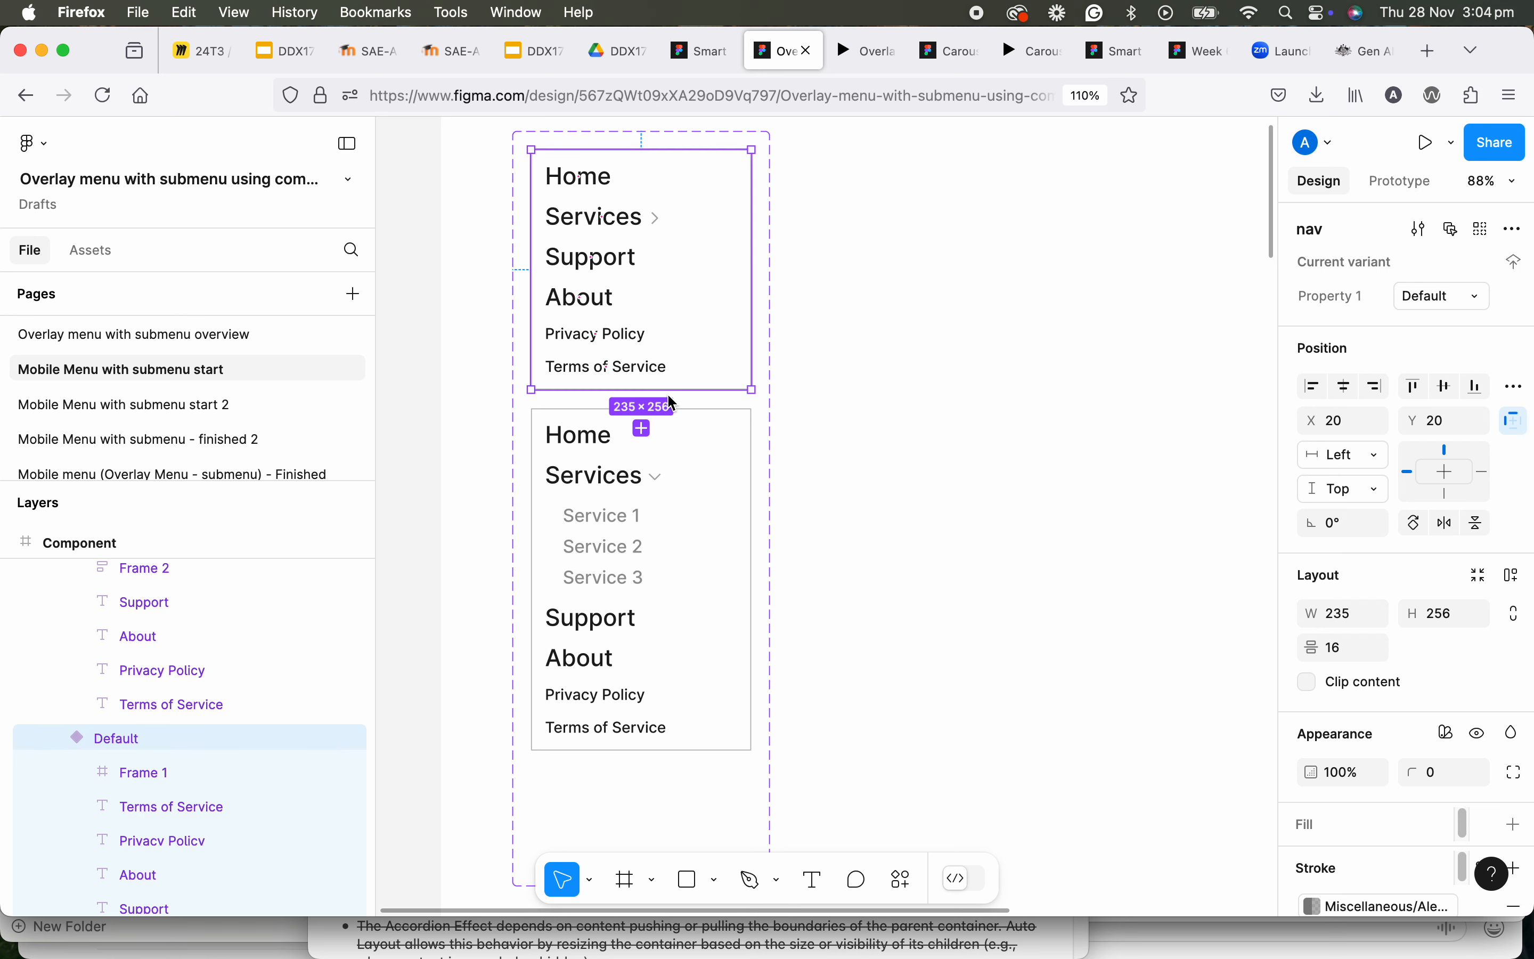
left_click(1411, 182)
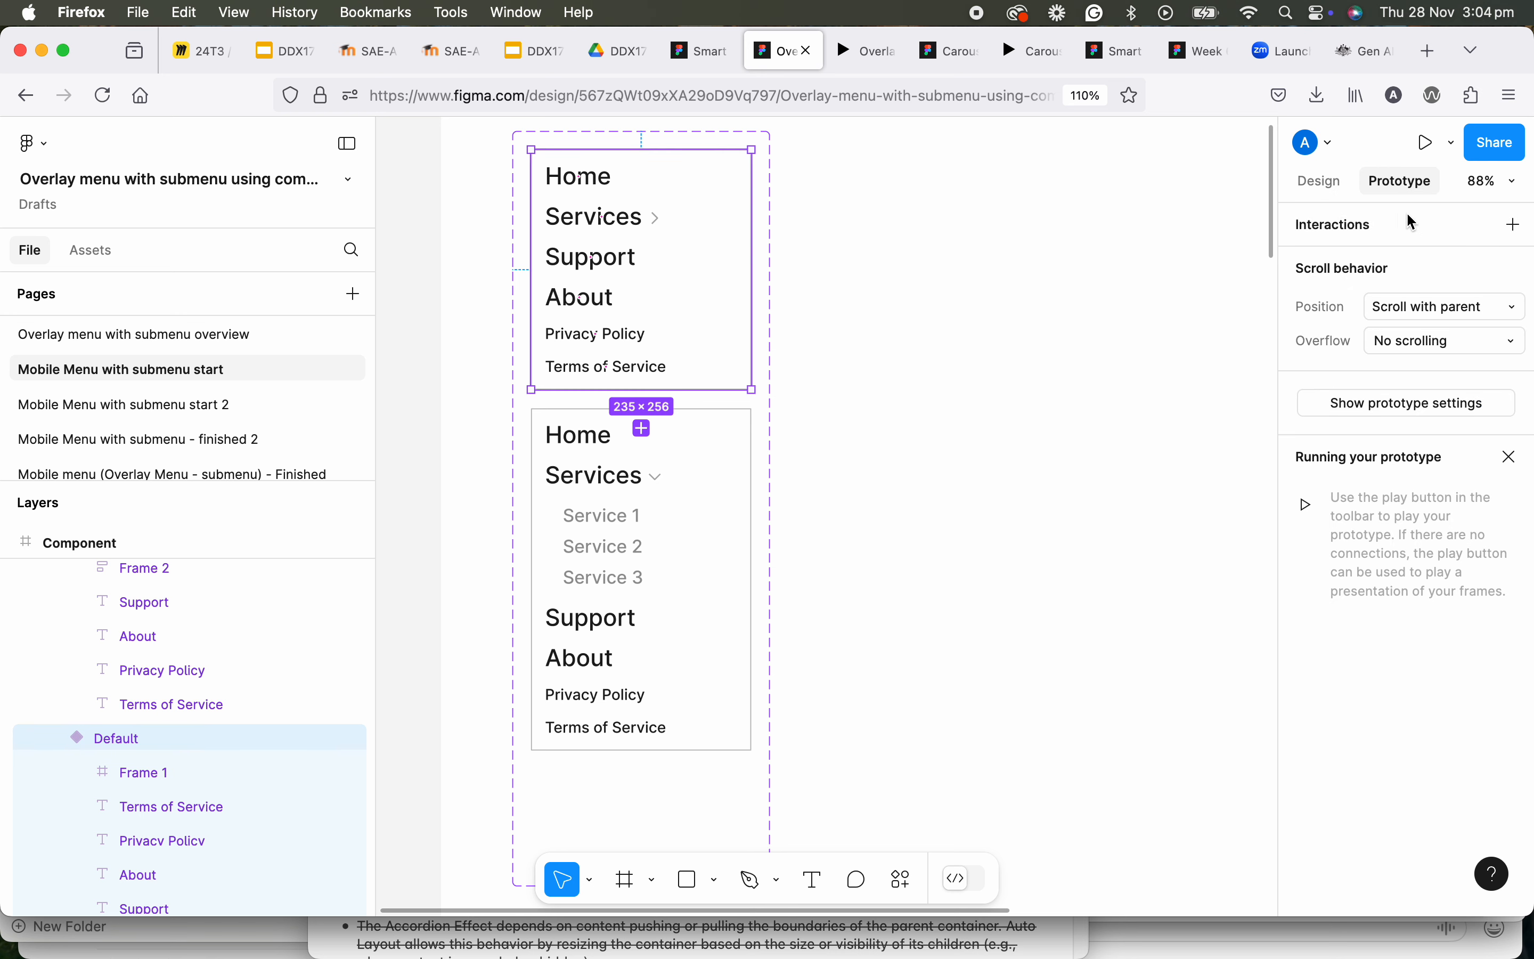
left_click(1518, 227)
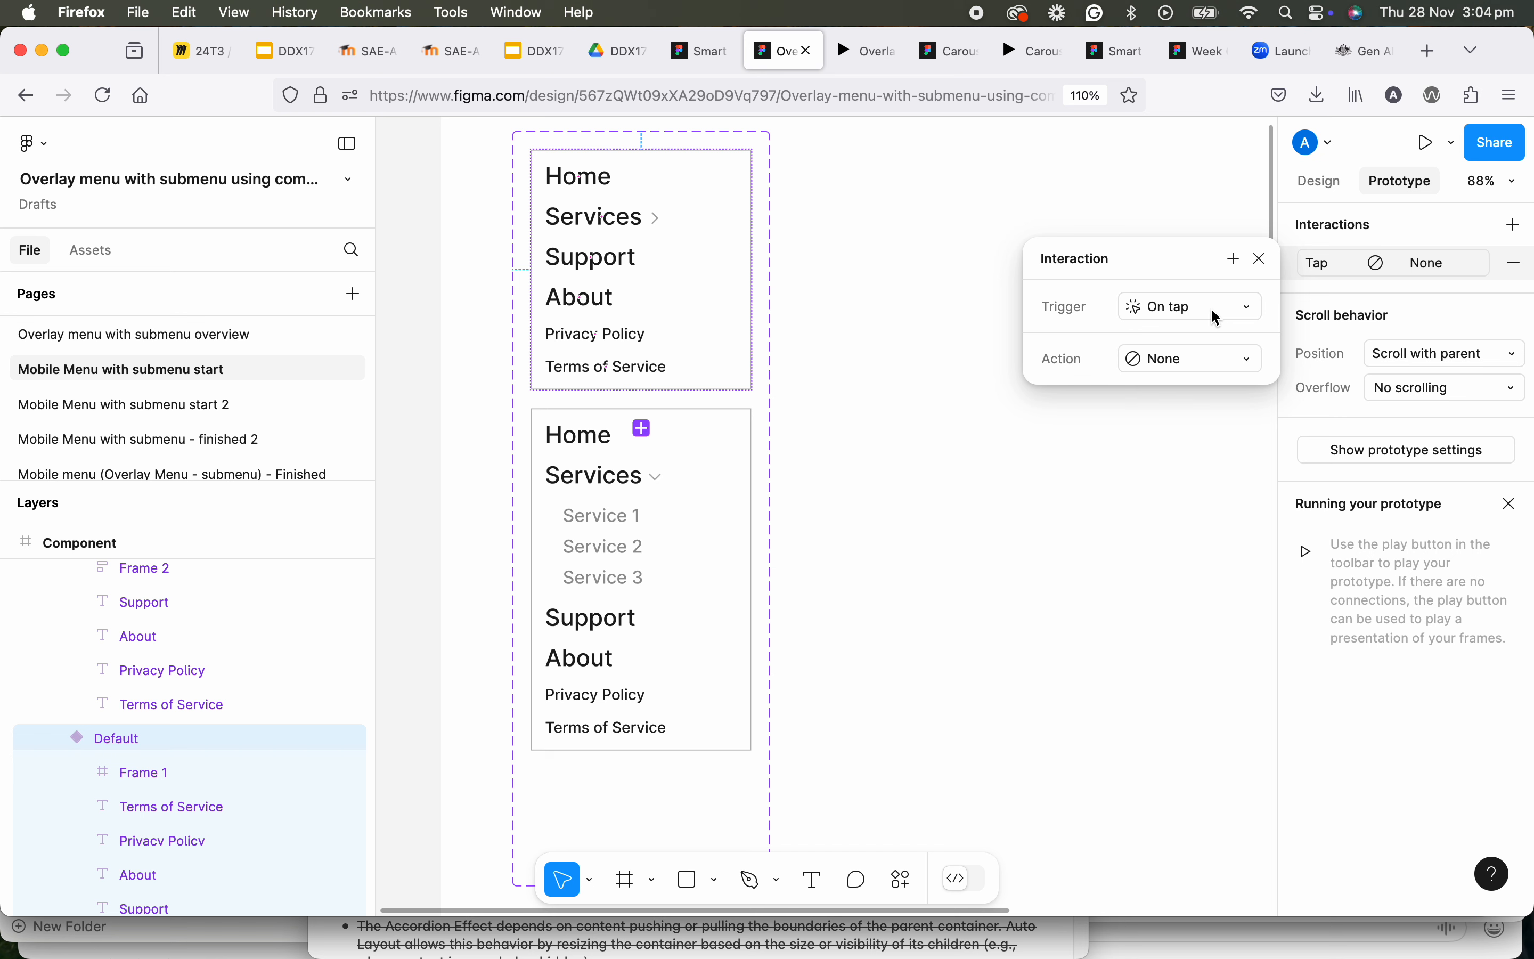
left_click(1222, 366)
left_click(1216, 425)
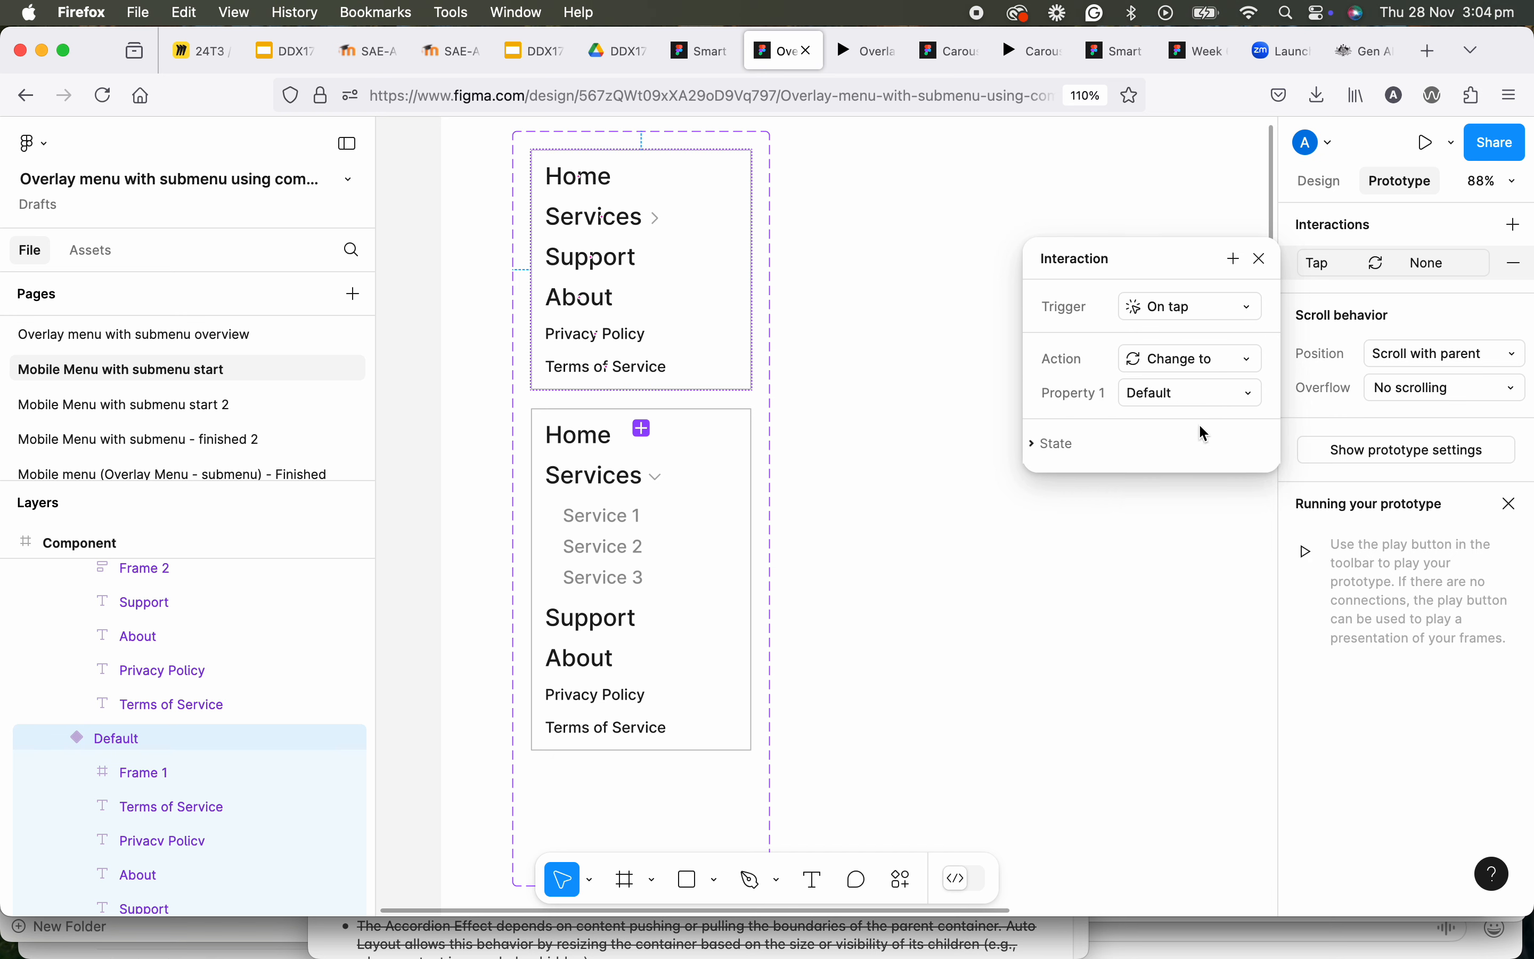
left_click(1190, 405)
left_click(1190, 423)
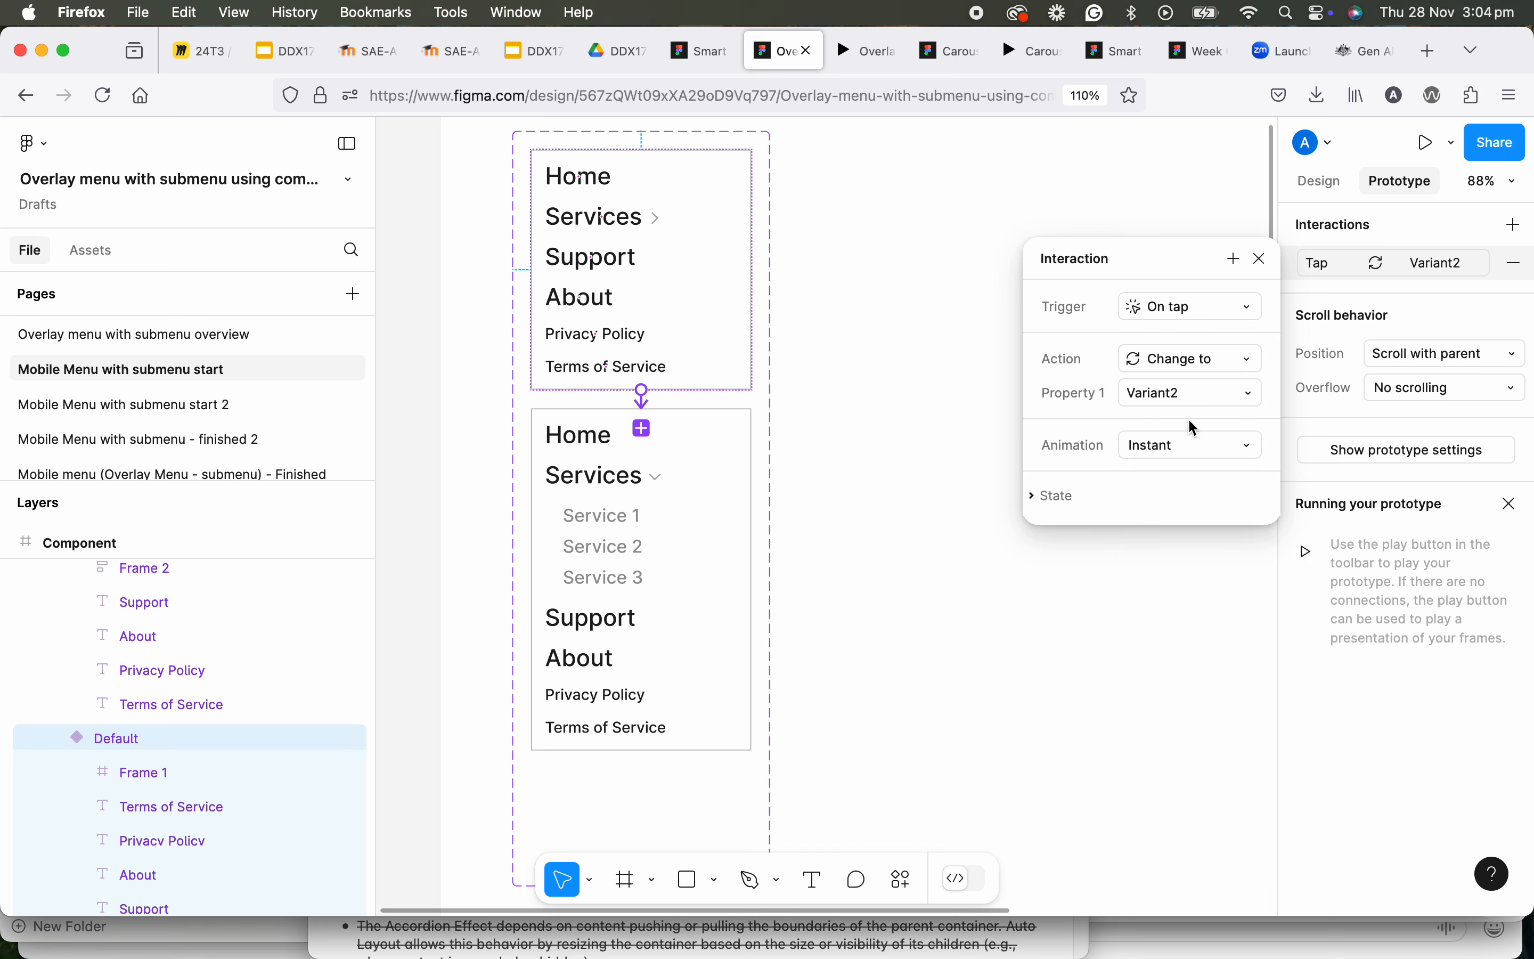
left_click(1206, 458)
left_click(1191, 497)
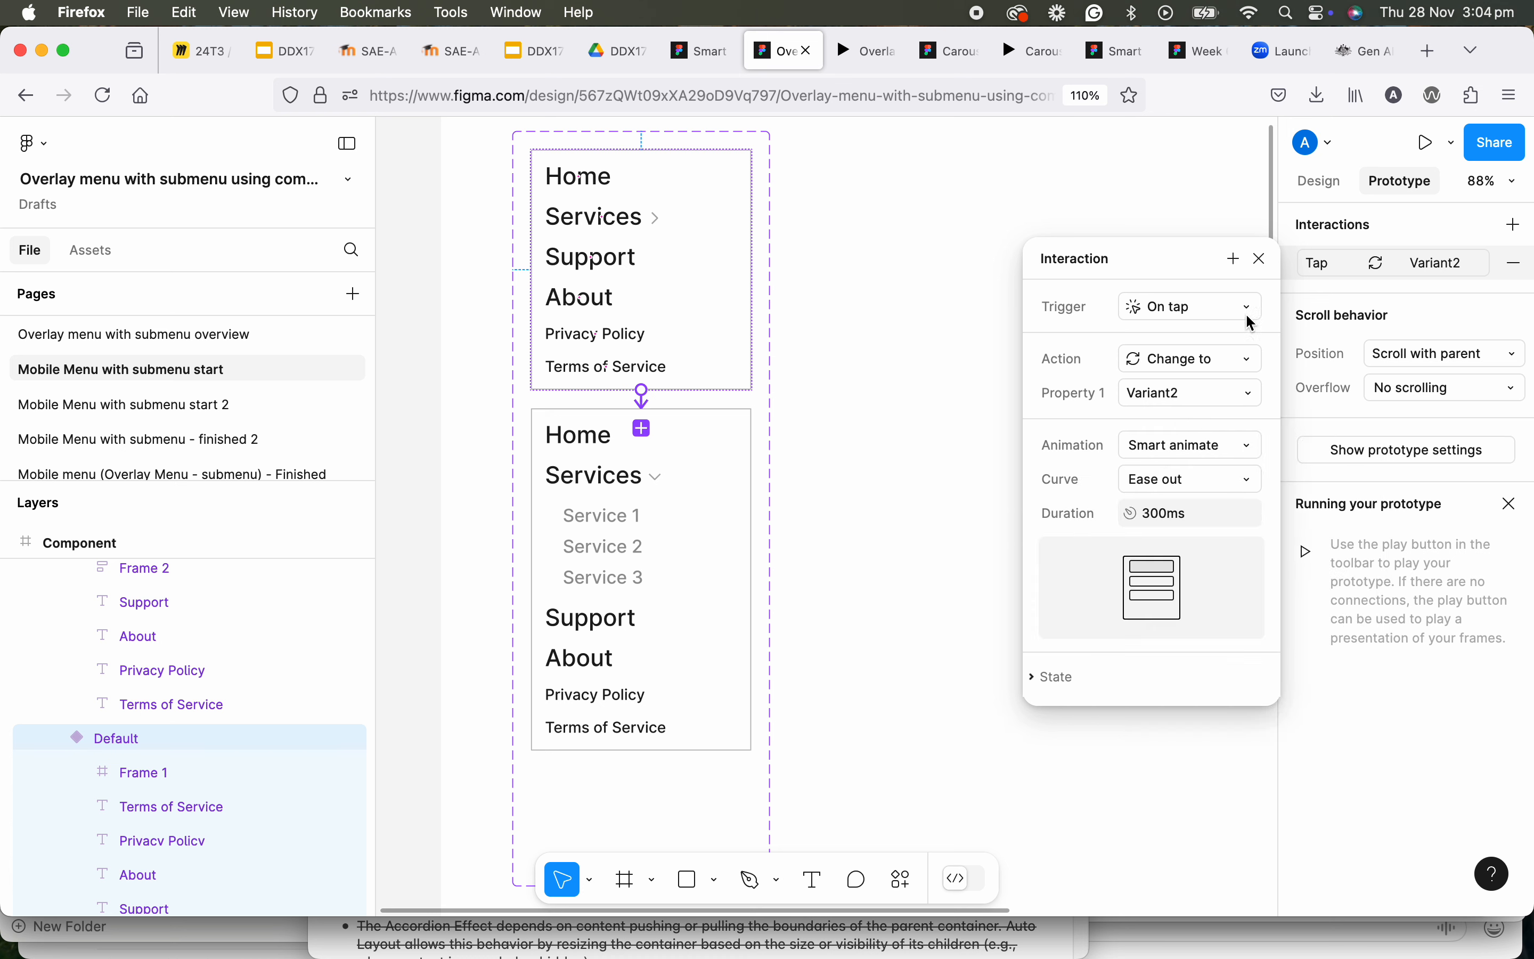
left_click(1262, 266)
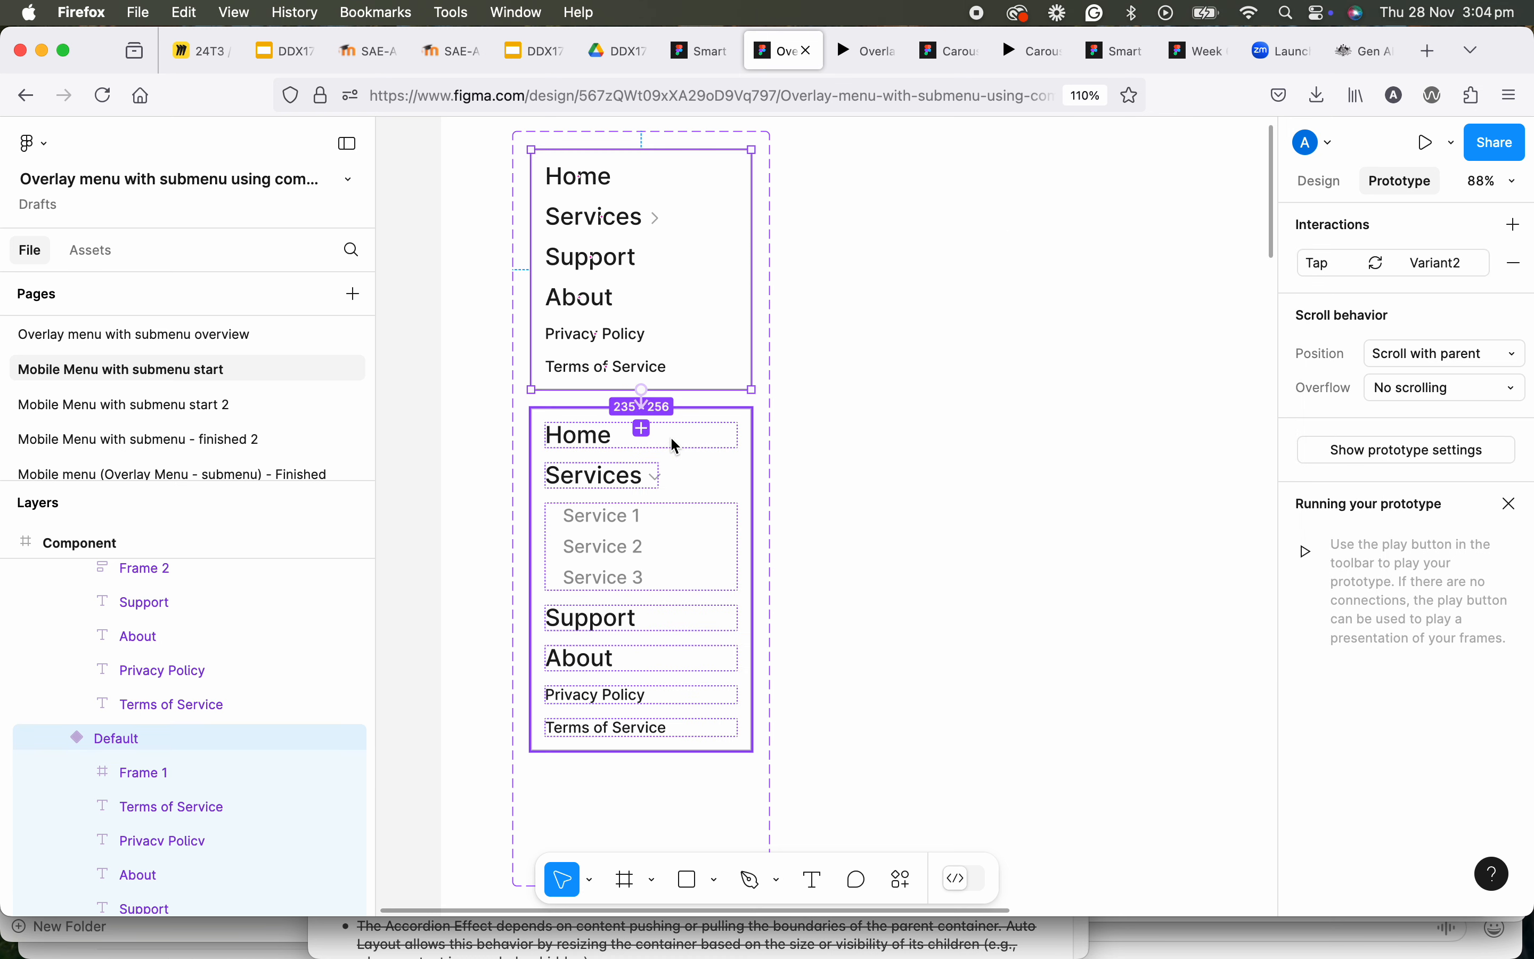
Add an On tap interaction to Variant2 that changes it to the Default variant
left_click(711, 421)
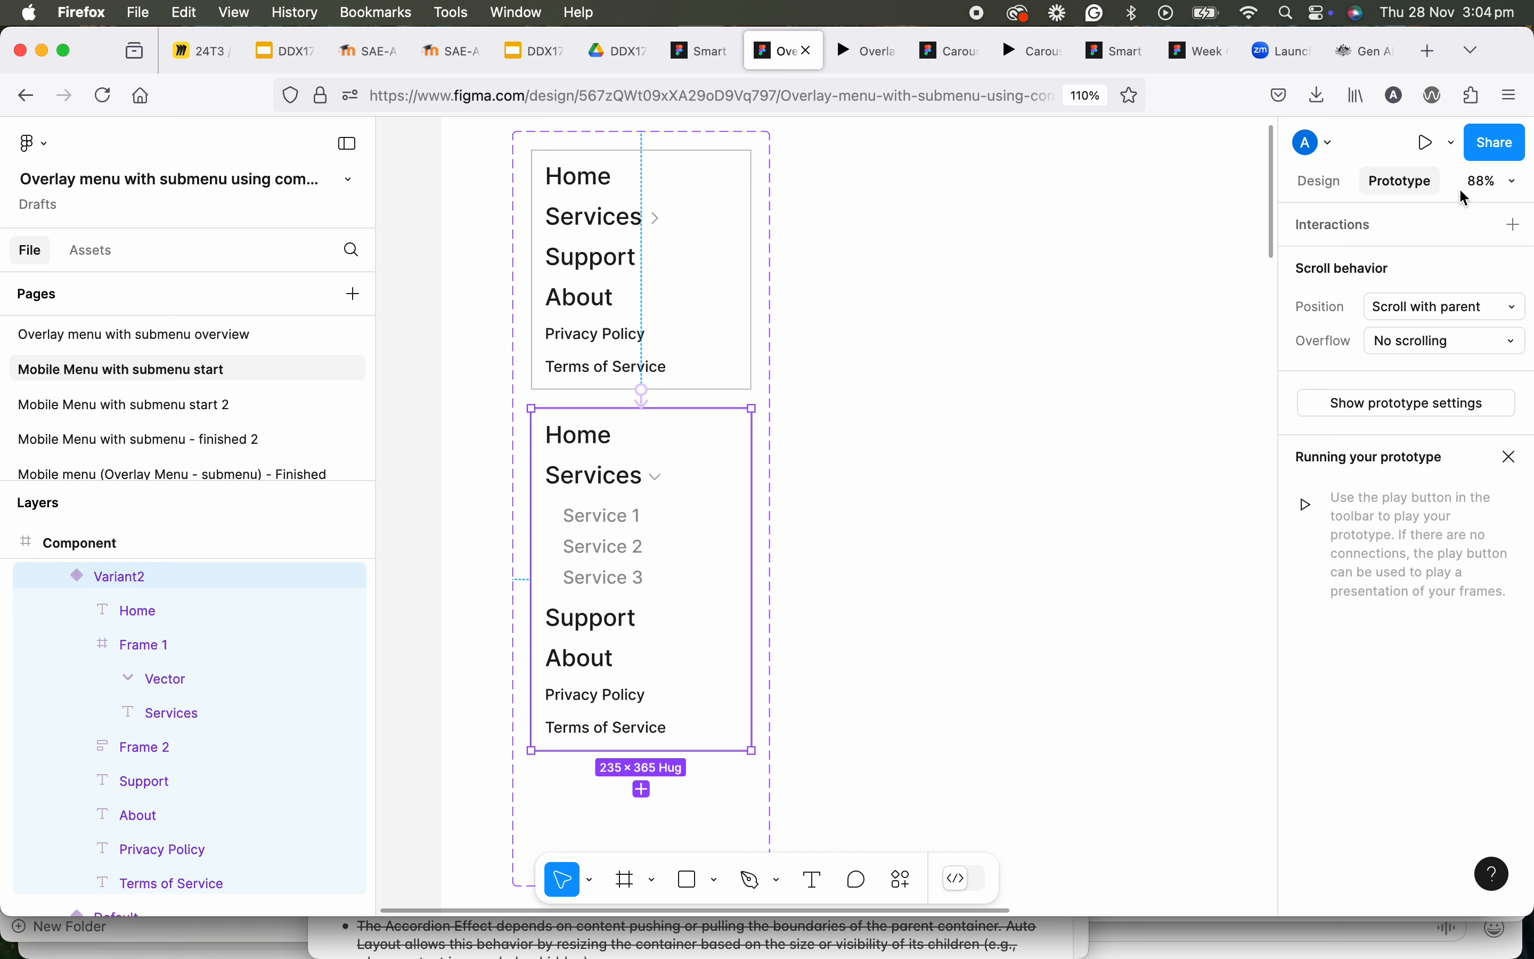
left_click(1515, 225)
left_click(1194, 359)
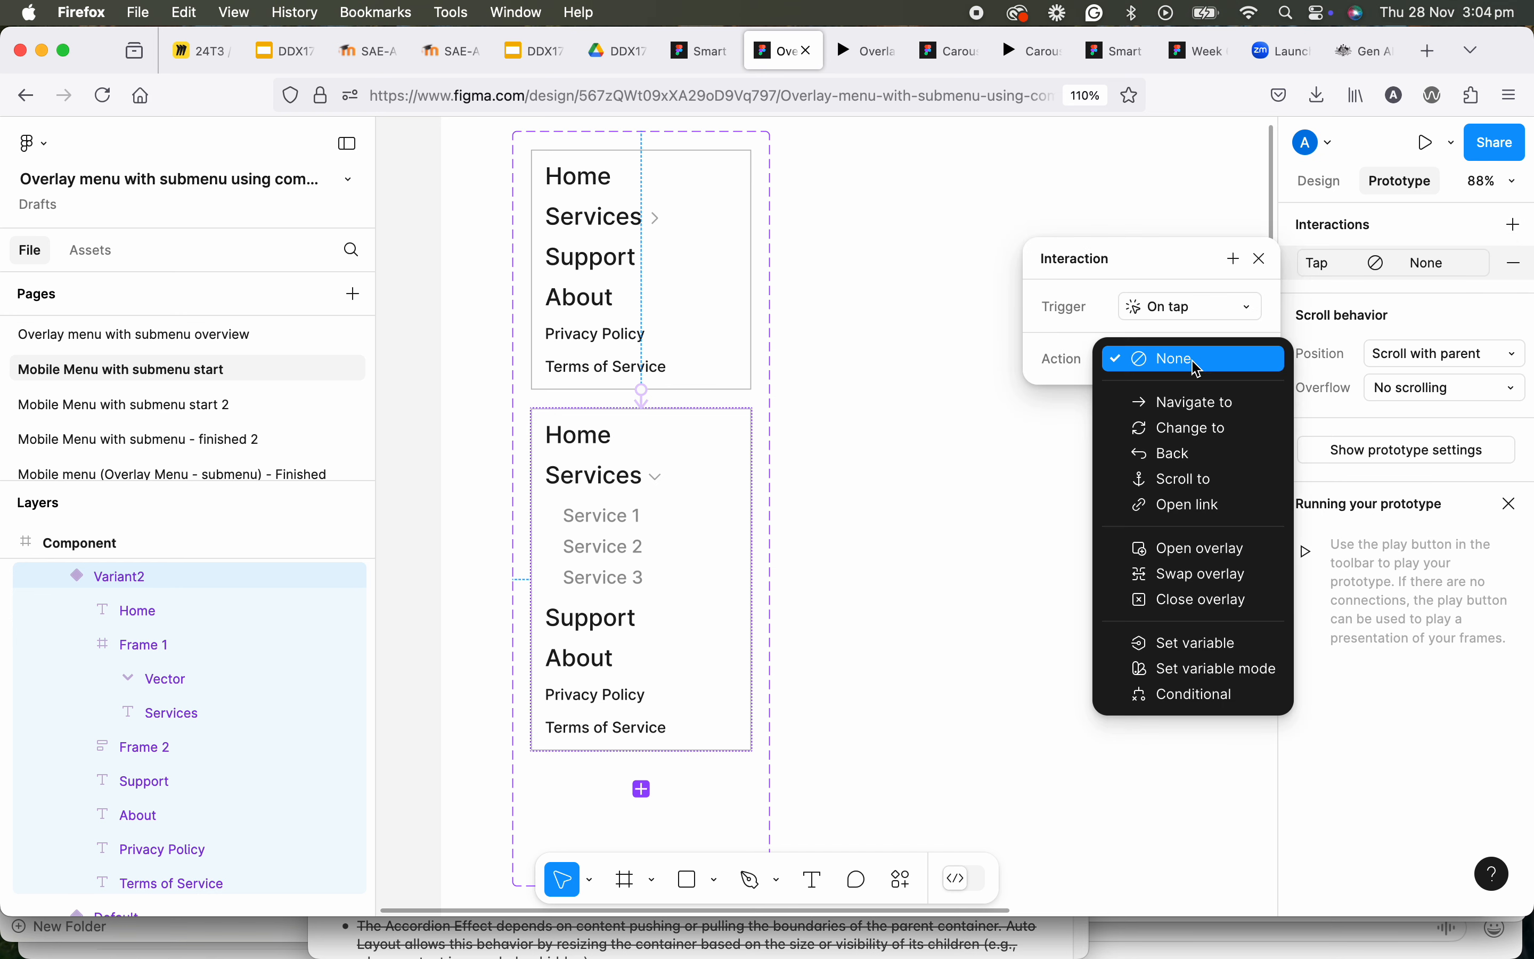
left_click(1208, 434)
left_click(1179, 393)
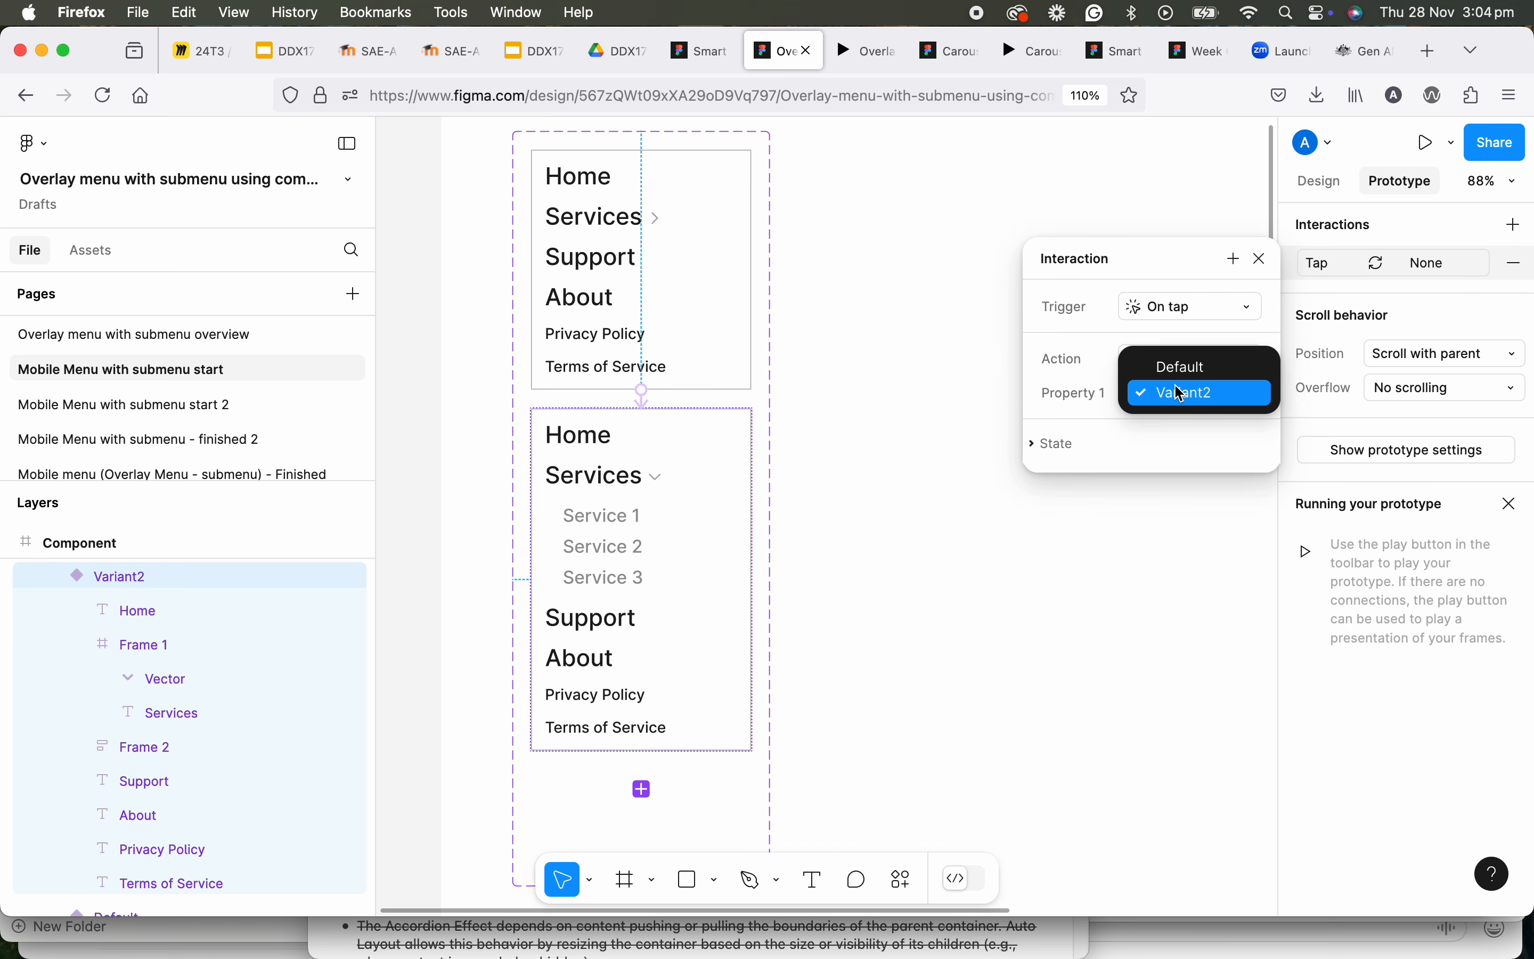
left_click(1178, 364)
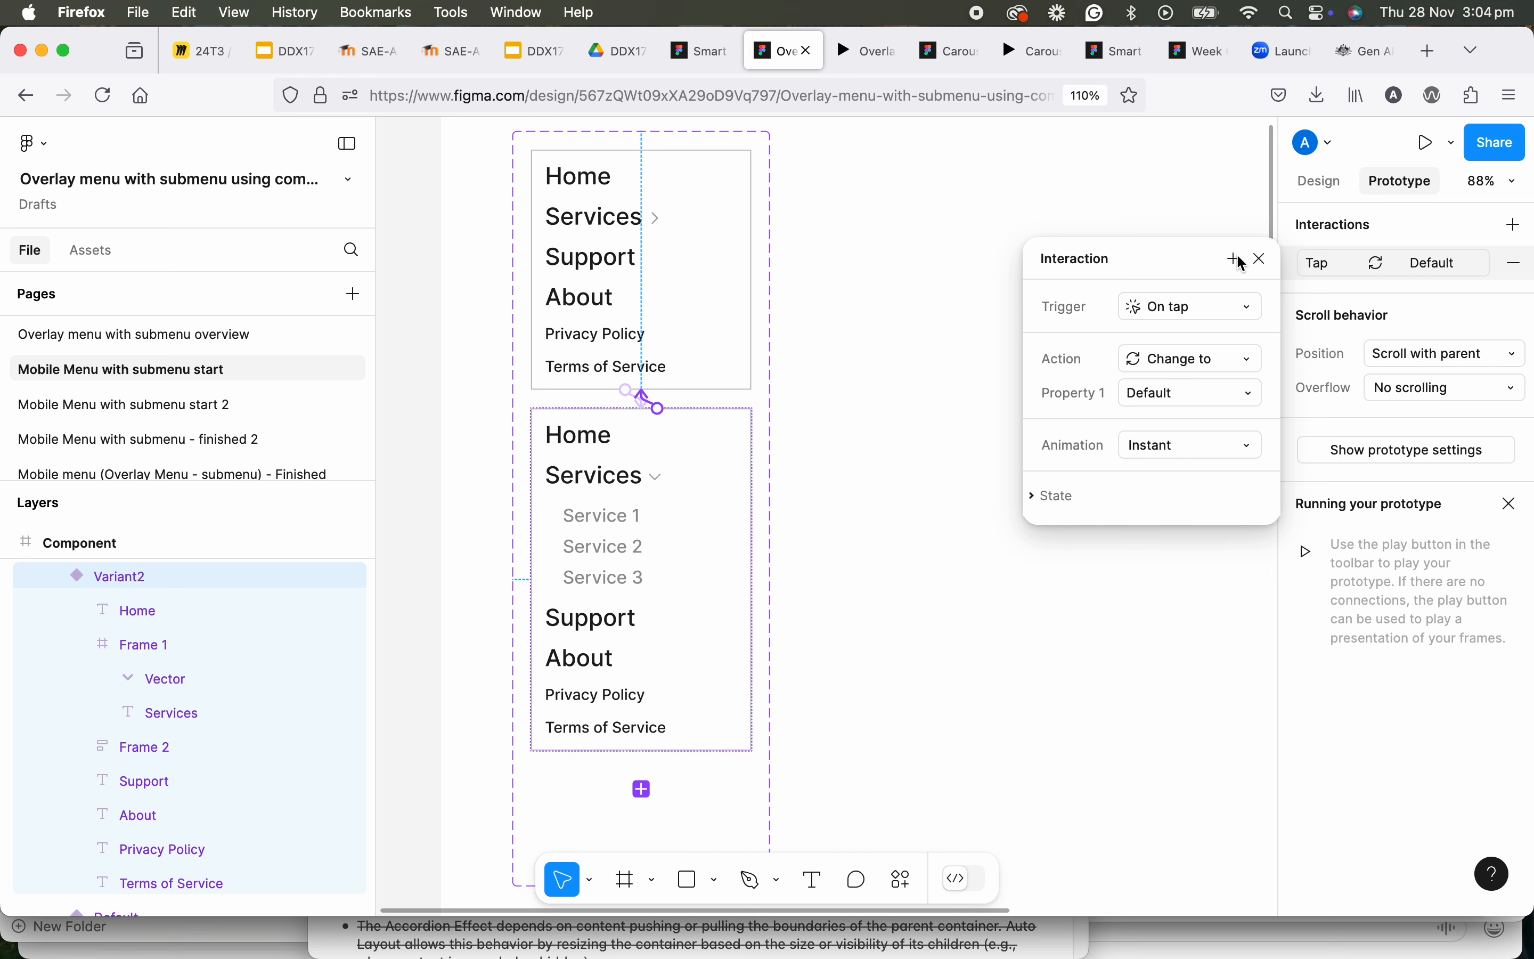
left_click(1261, 260)
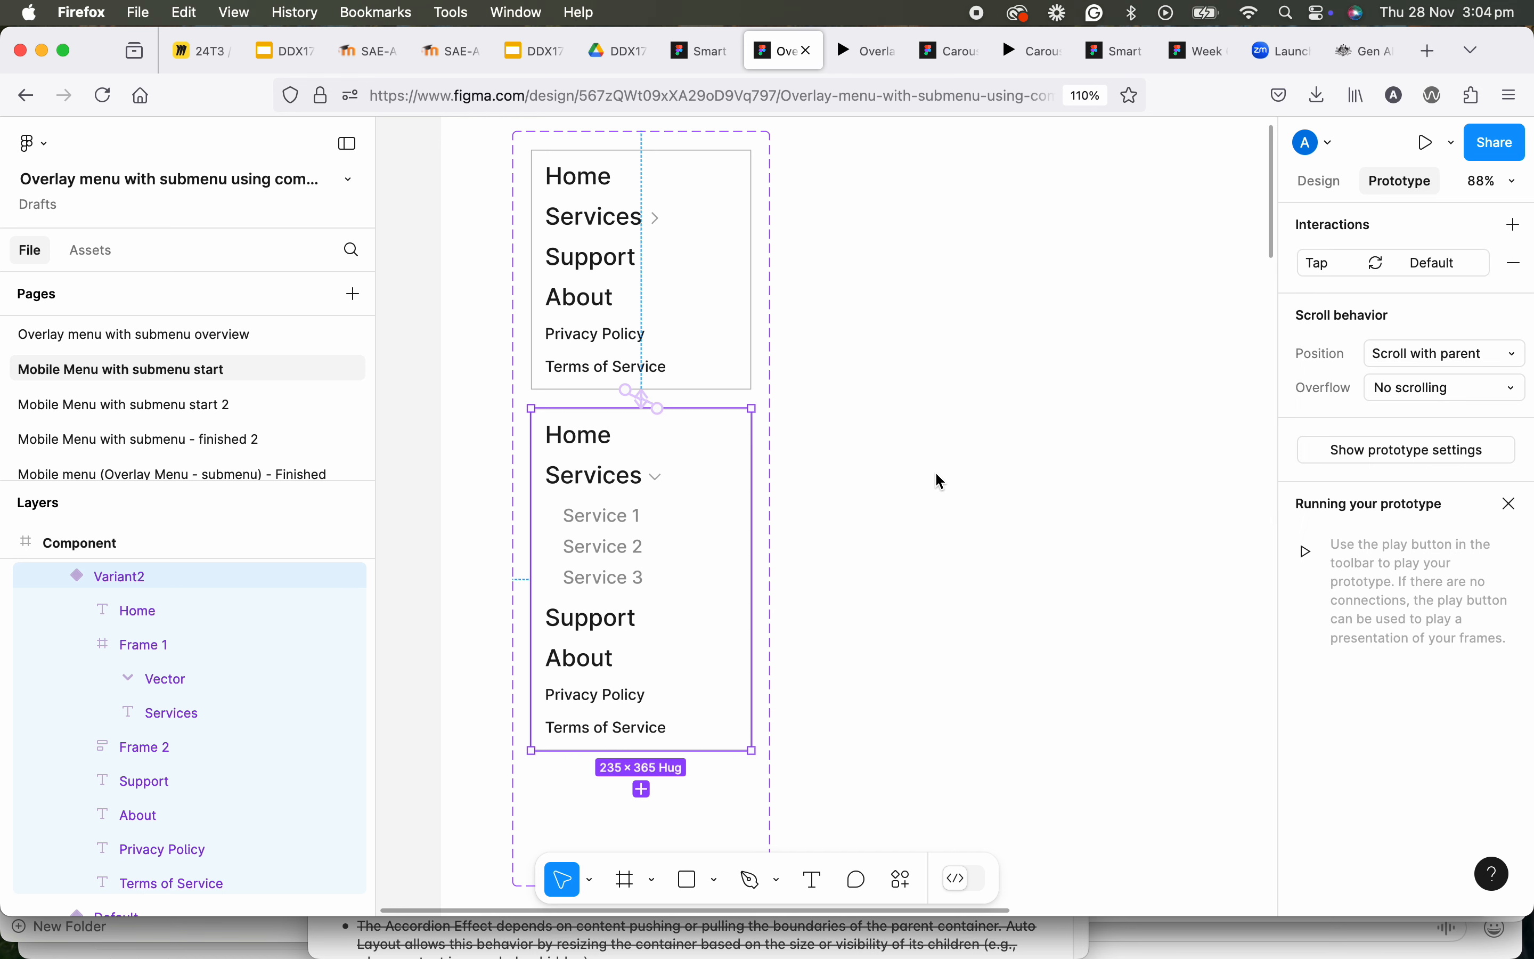
Inspect the existing nav list inside the menu items frame beside the Home screen
scroll(935, 471, "down", 5)
scroll(925, 509, "down", 5)
left_click_drag(843, 507, 811, 322)
scroll(869, 352, "down", 10)
scroll(860, 496, "down", 2)
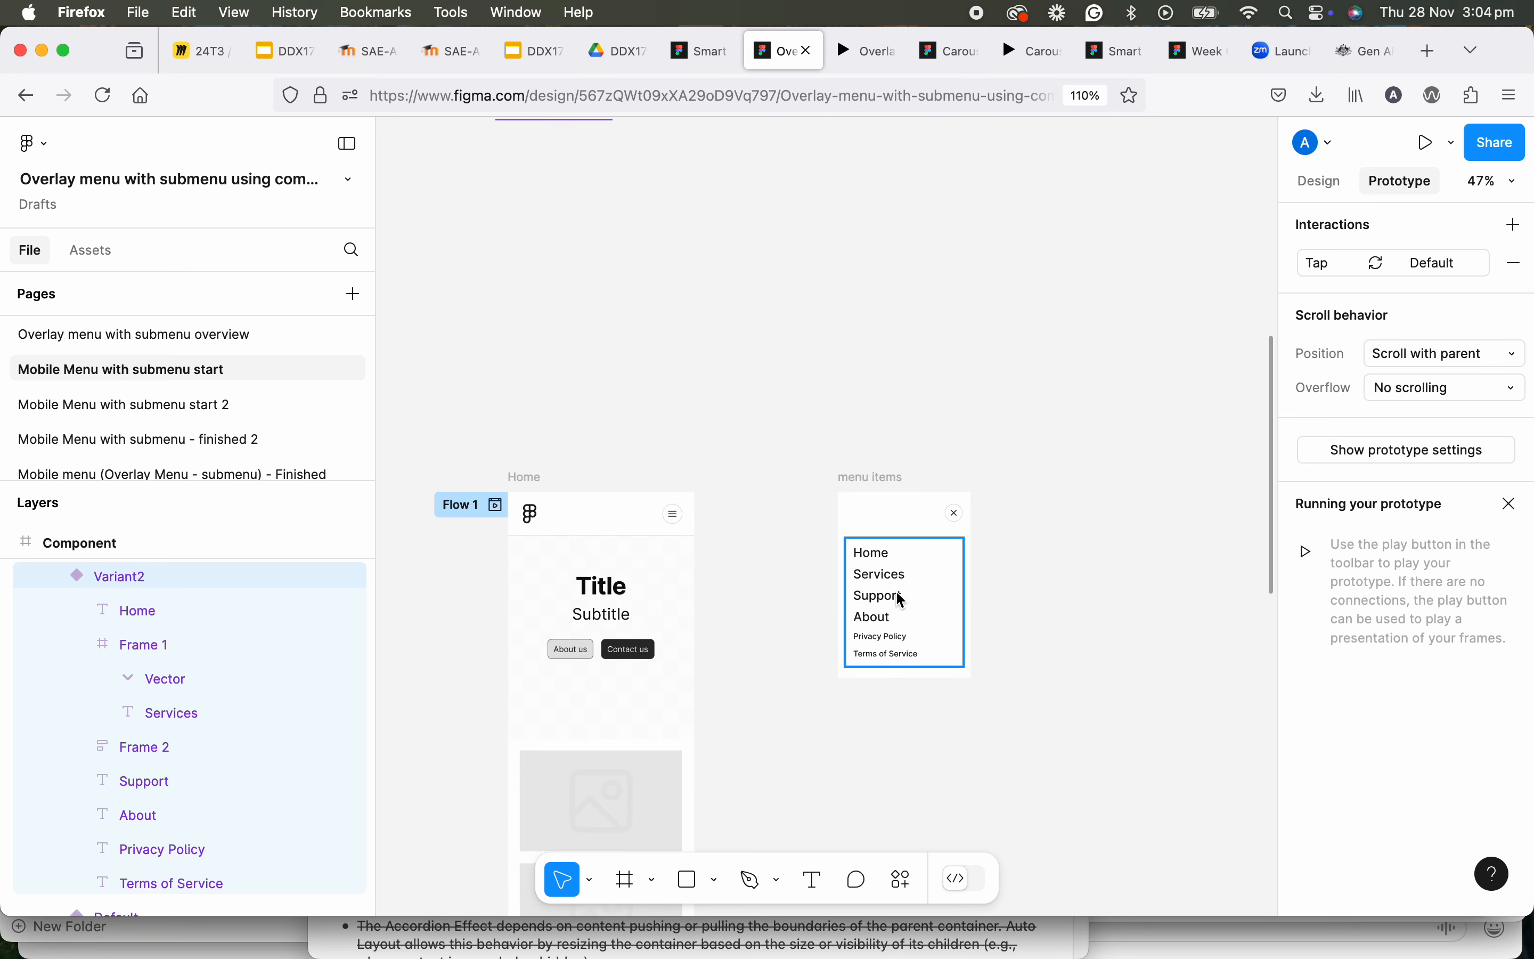
left_click(895, 589)
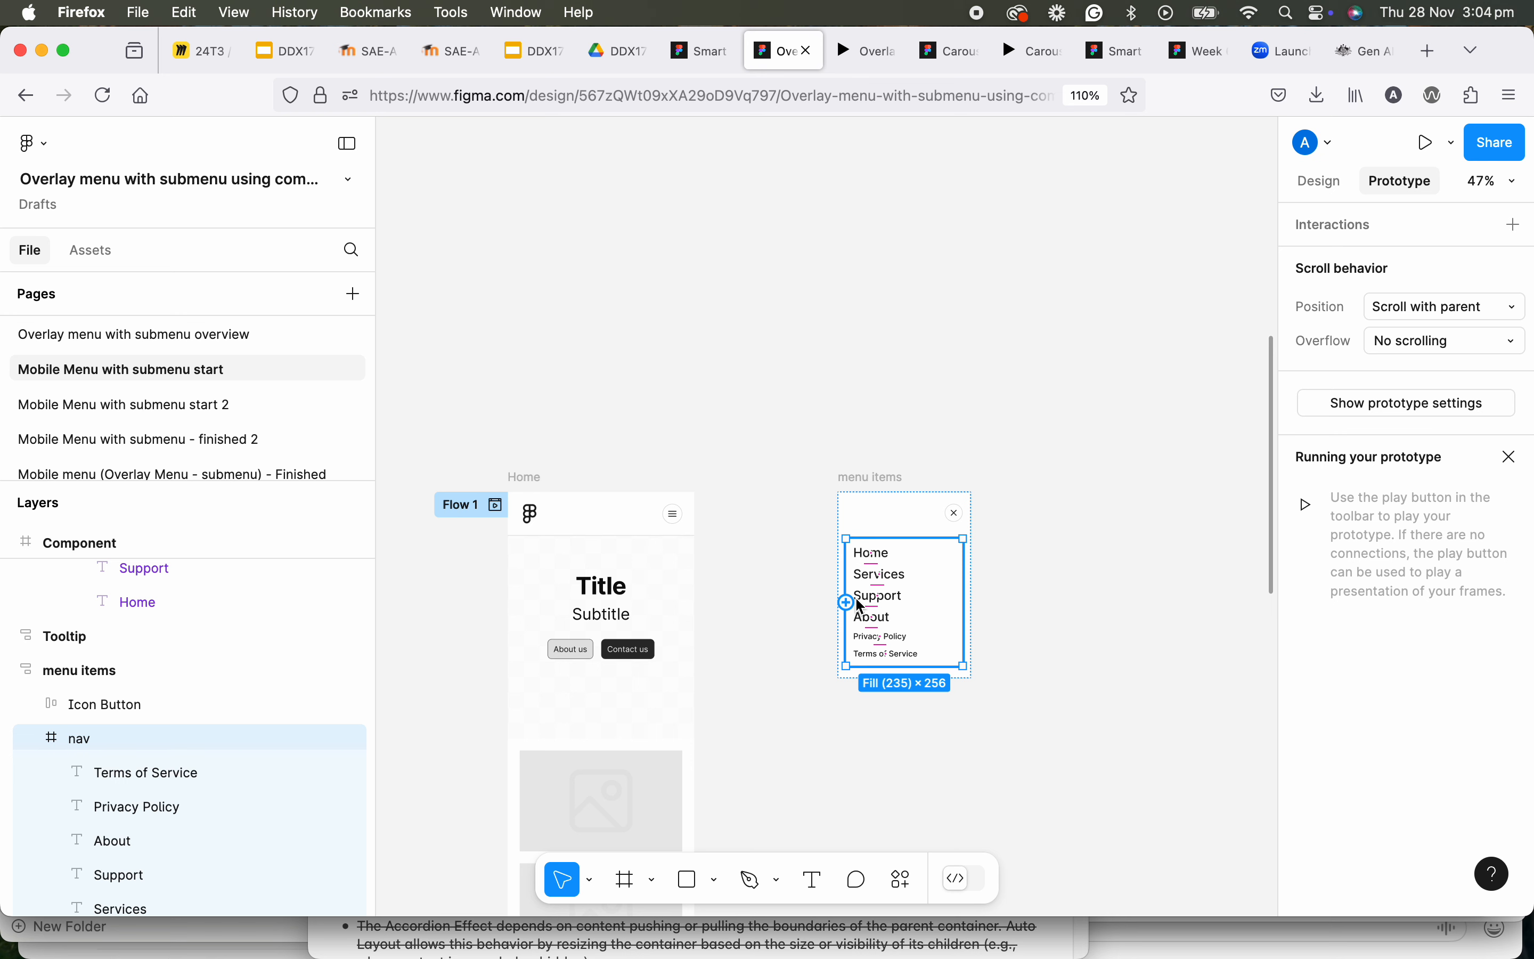
Browse the local assets to the Component group of the Mobile Menu with submenu start page
left_click(85, 255)
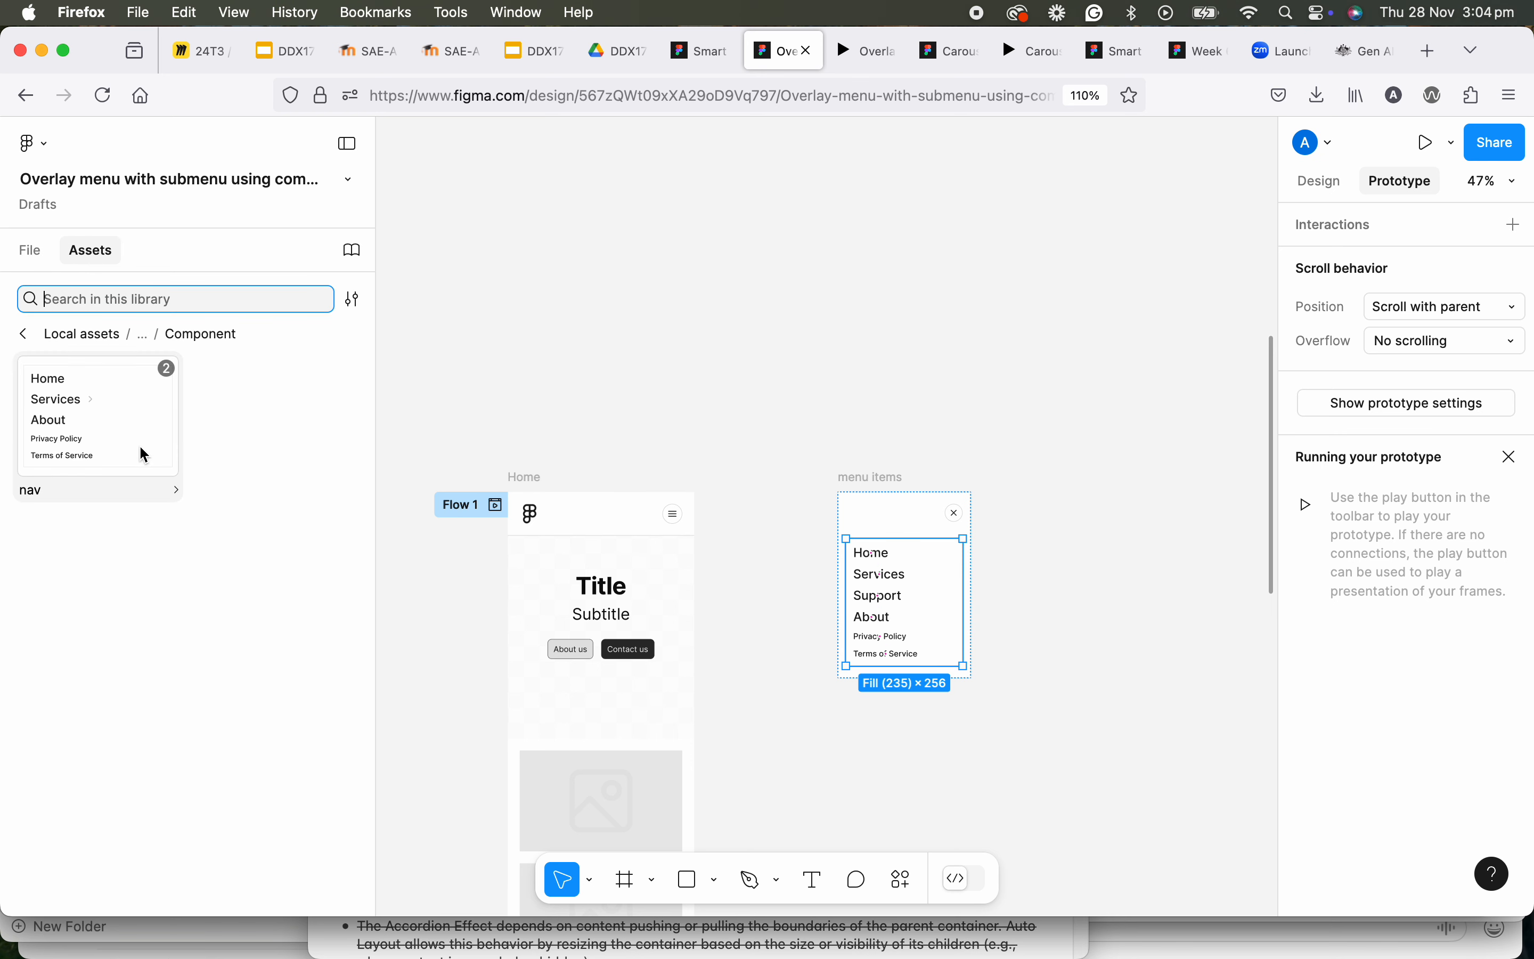
left_click(35, 335)
left_click(32, 334)
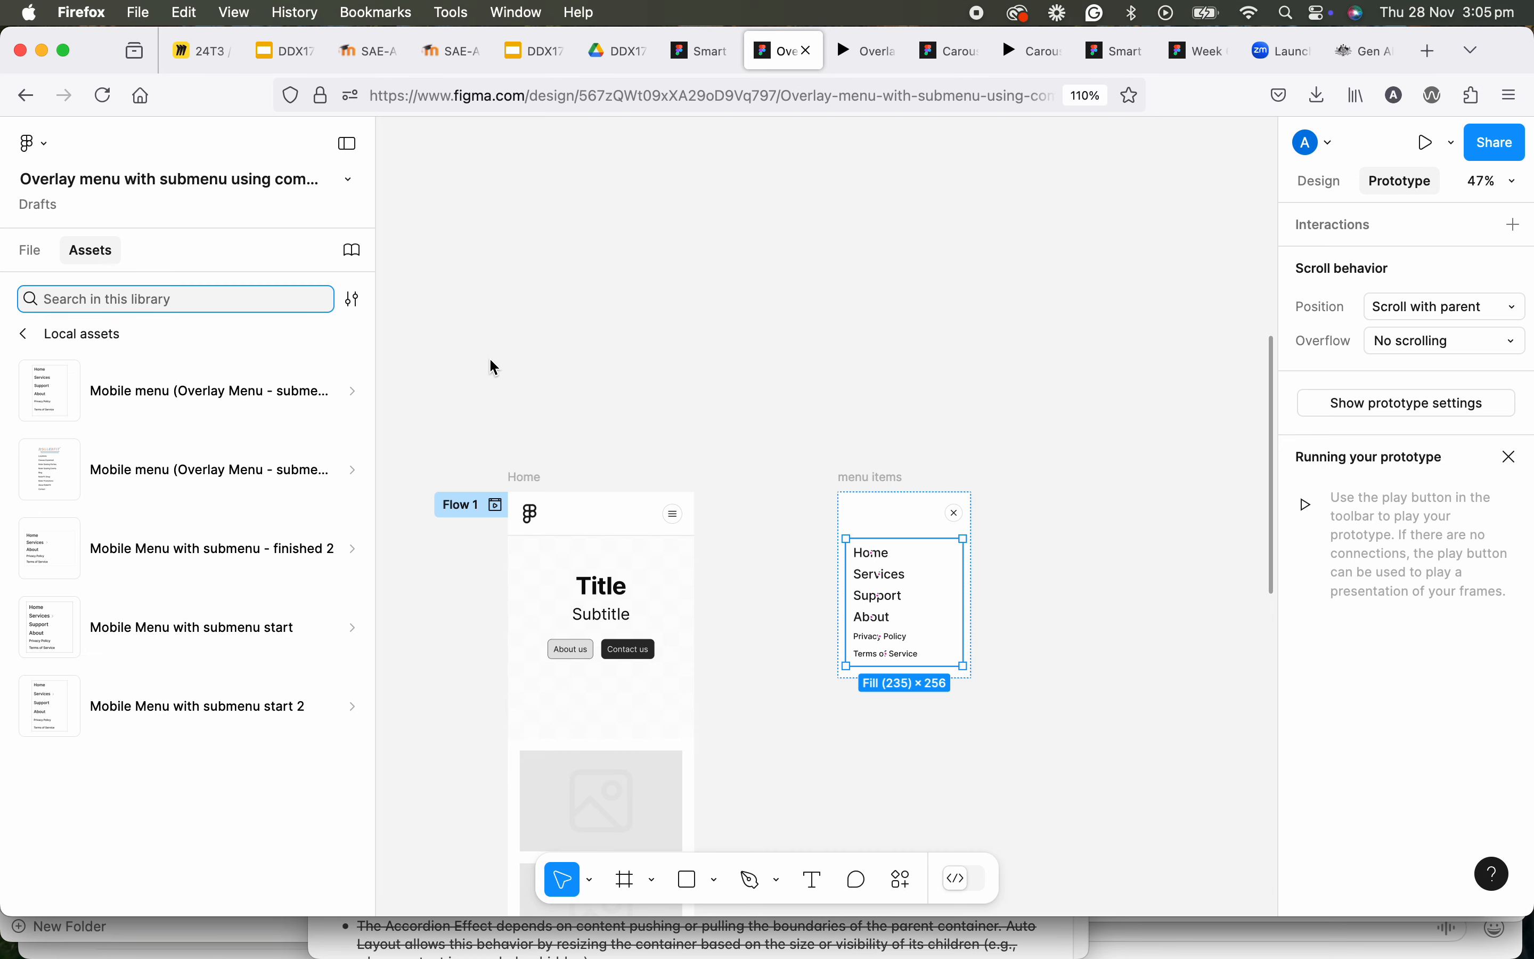
scroll(497, 366, "up", 2)
left_click(30, 250)
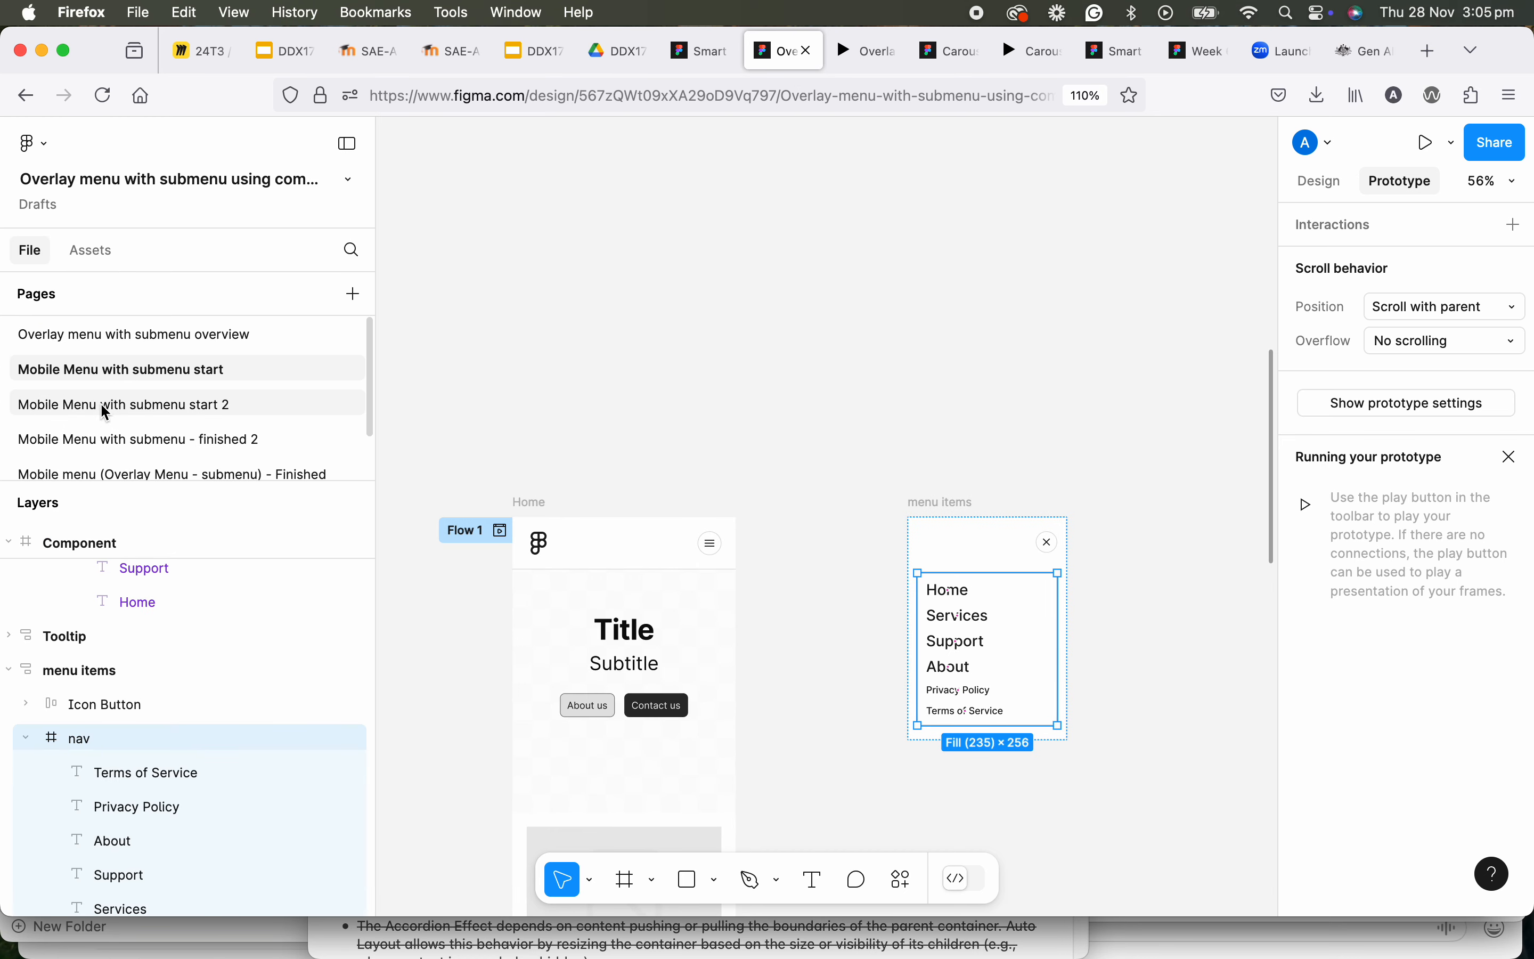
left_click(98, 250)
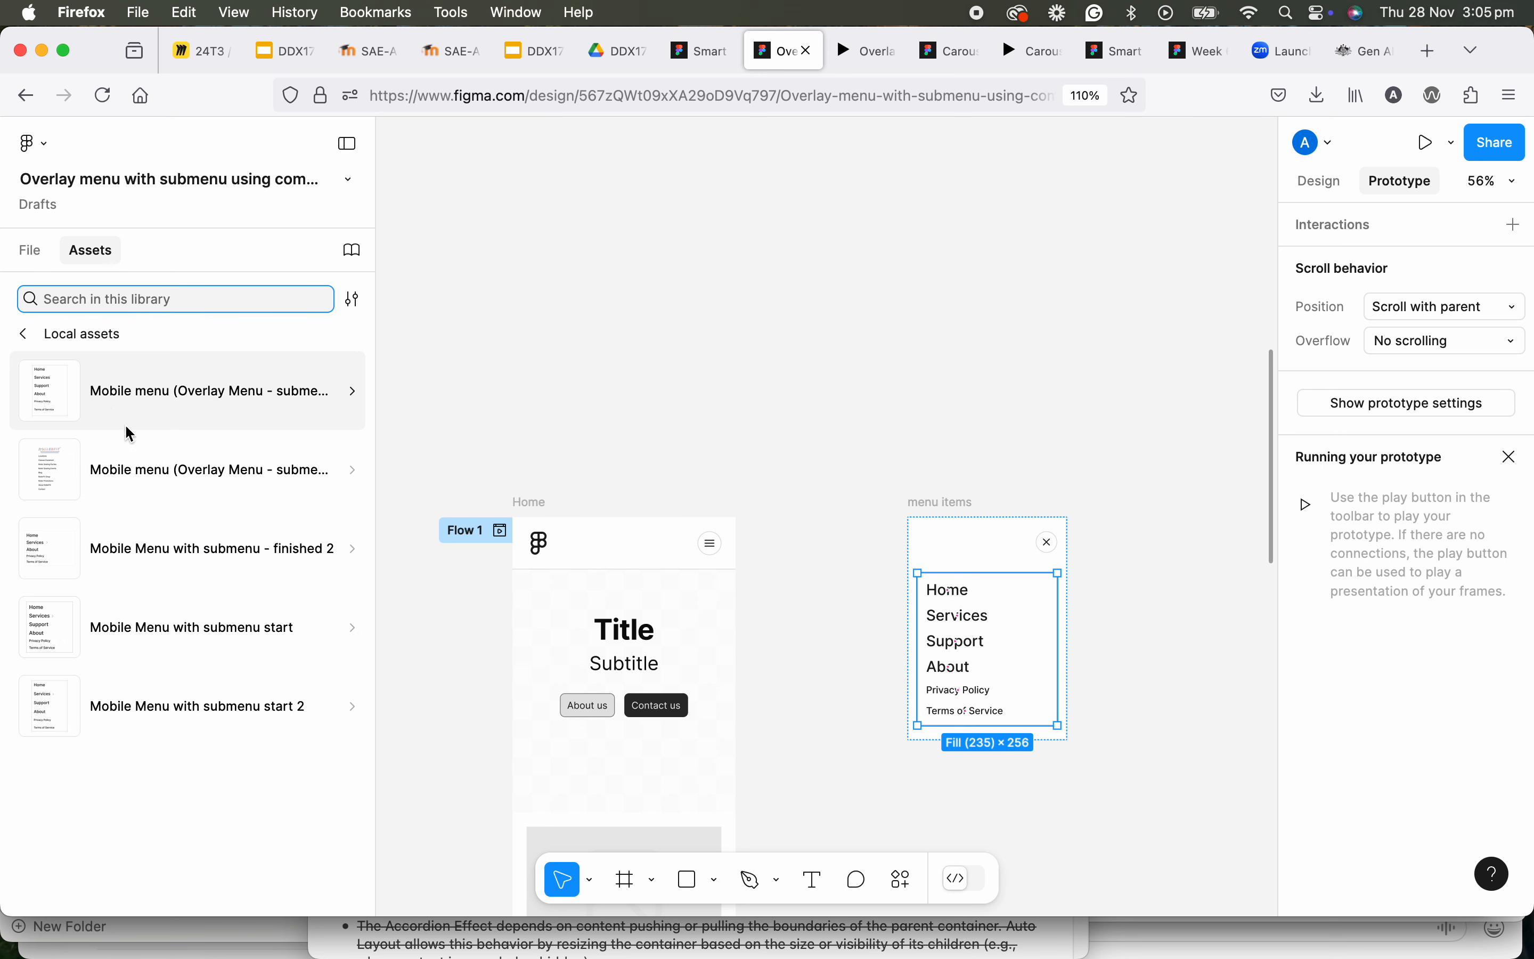
left_click(300, 626)
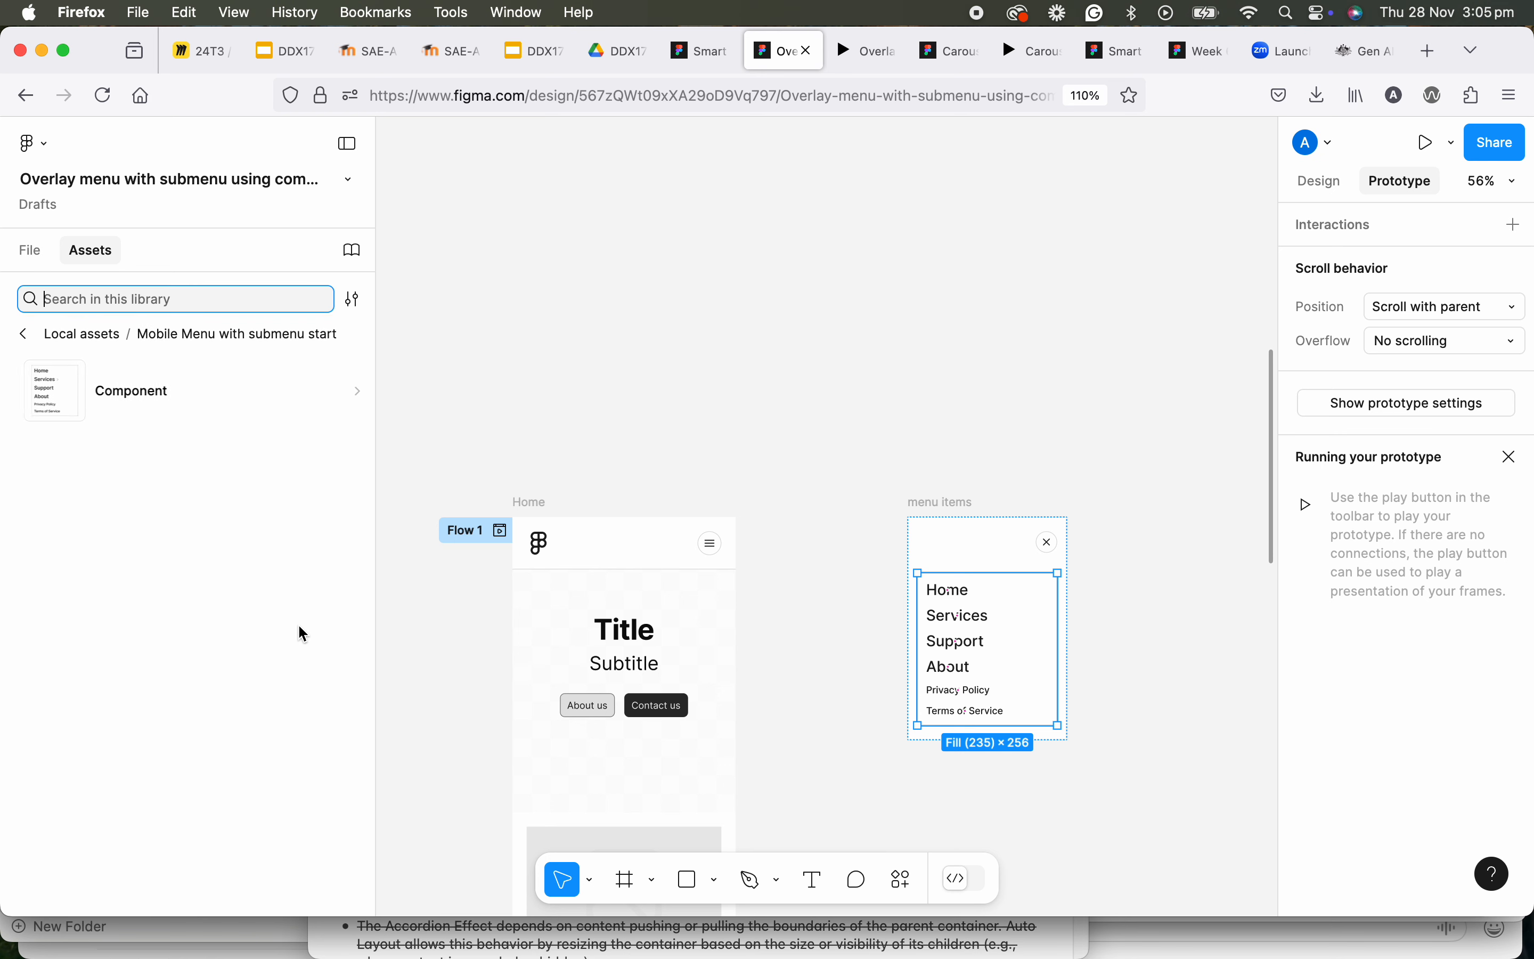
left_click(119, 390)
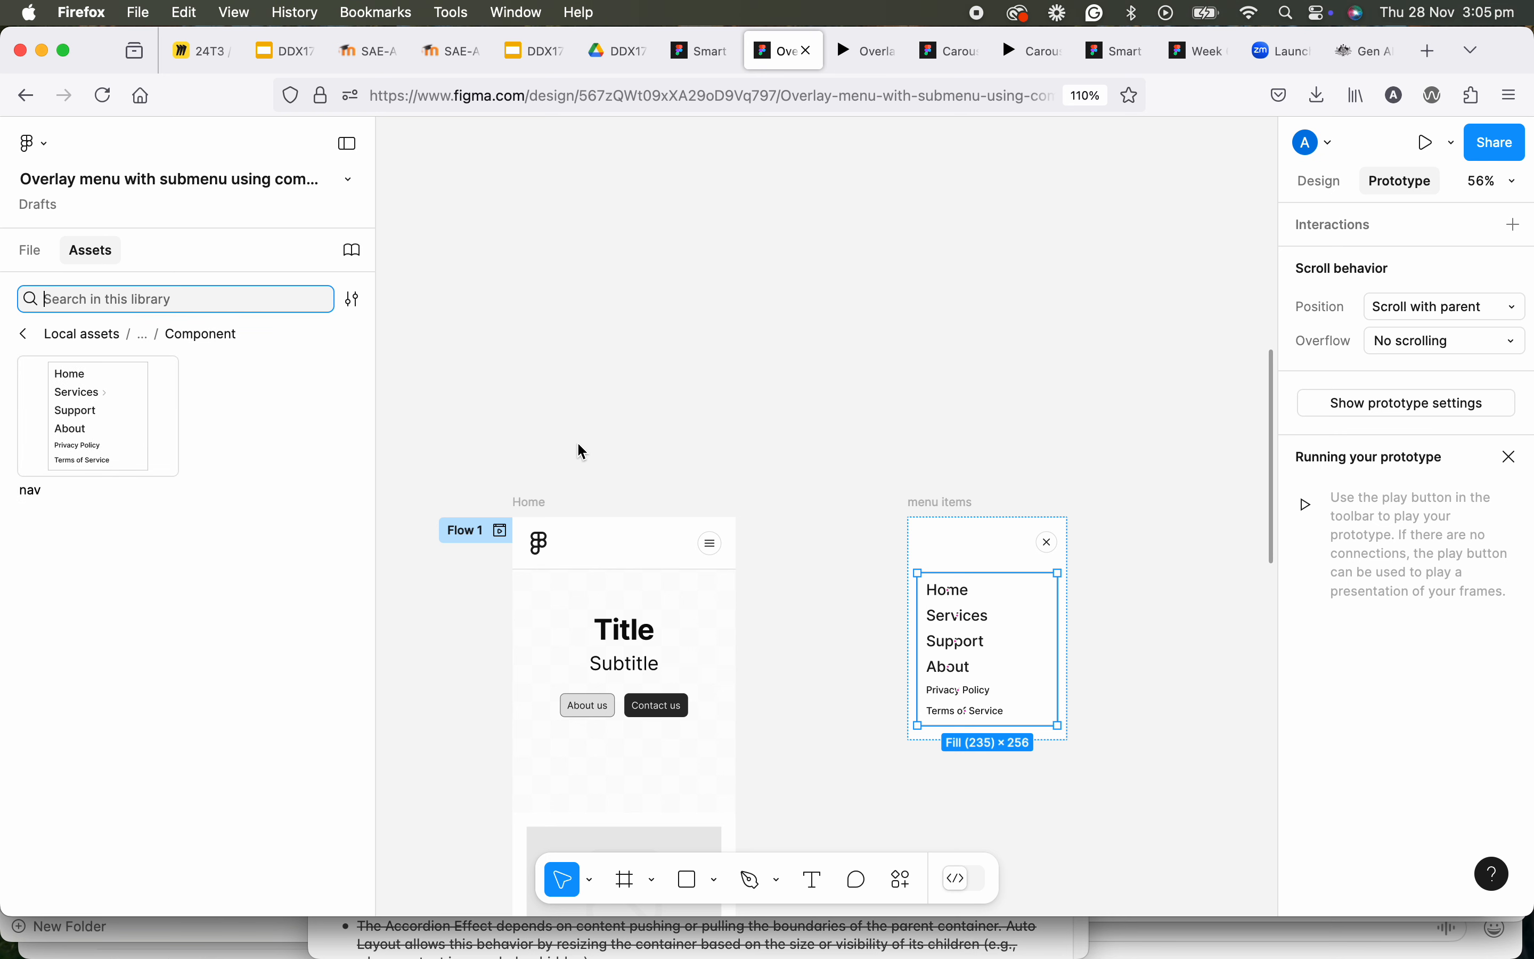
Place an instance of the nav component in the Component frame, beside the two variants
scroll(578, 443, "down", 3)
left_click_drag(631, 392, 691, 779)
left_click_drag(611, 546, 615, 743)
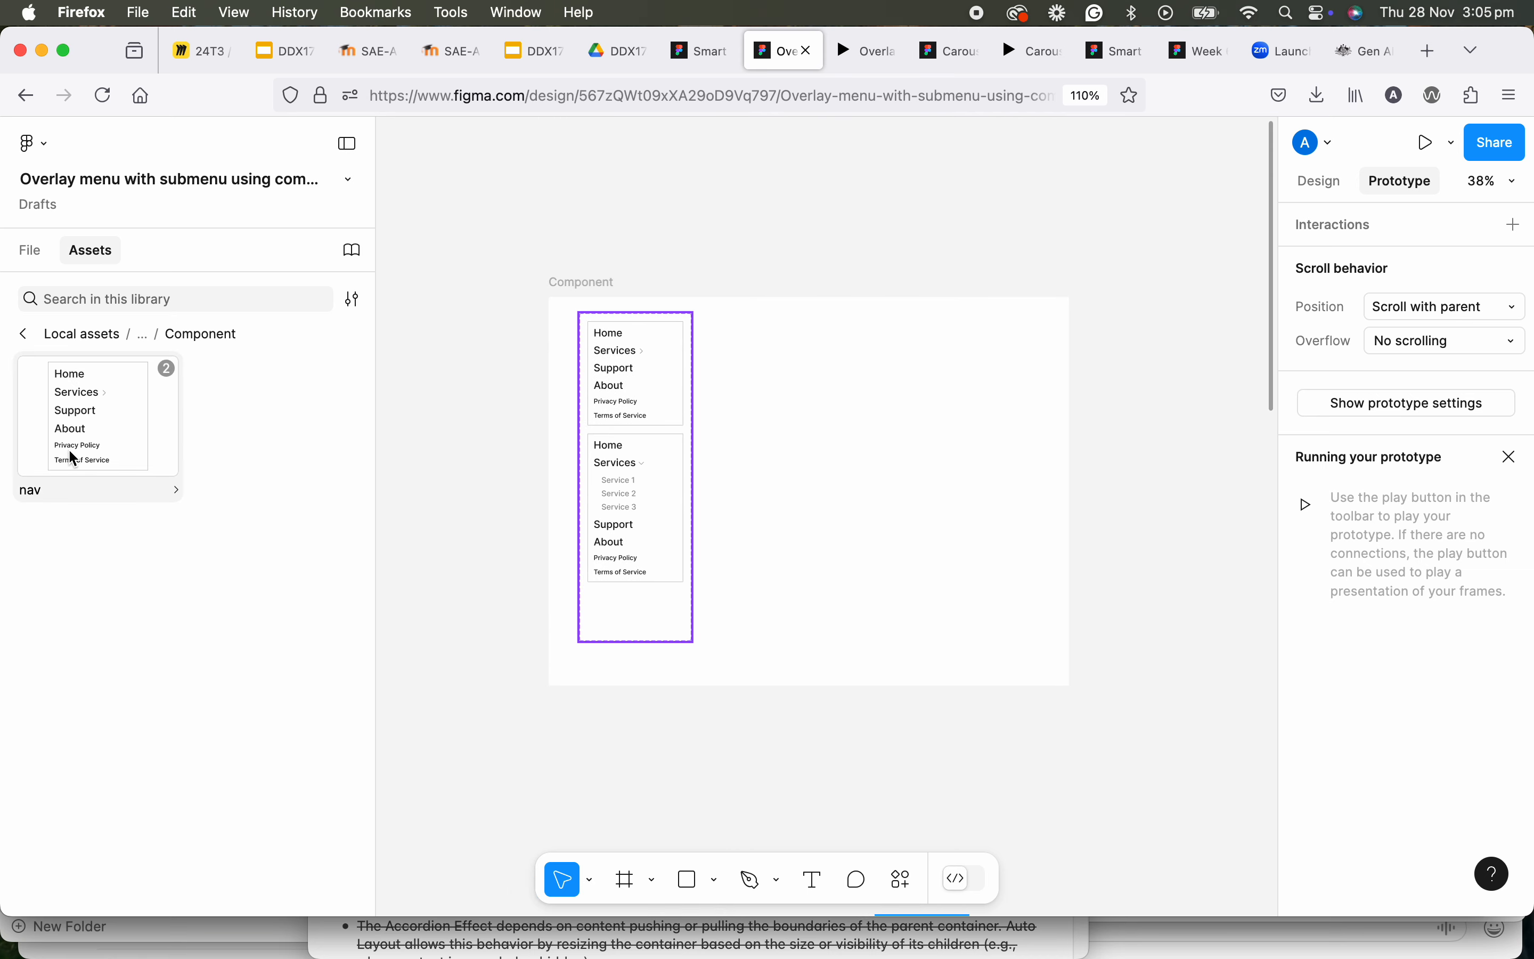
left_click_drag(75, 425, 790, 498)
scroll(843, 416, "up", 2)
scroll(801, 387, "up", 2)
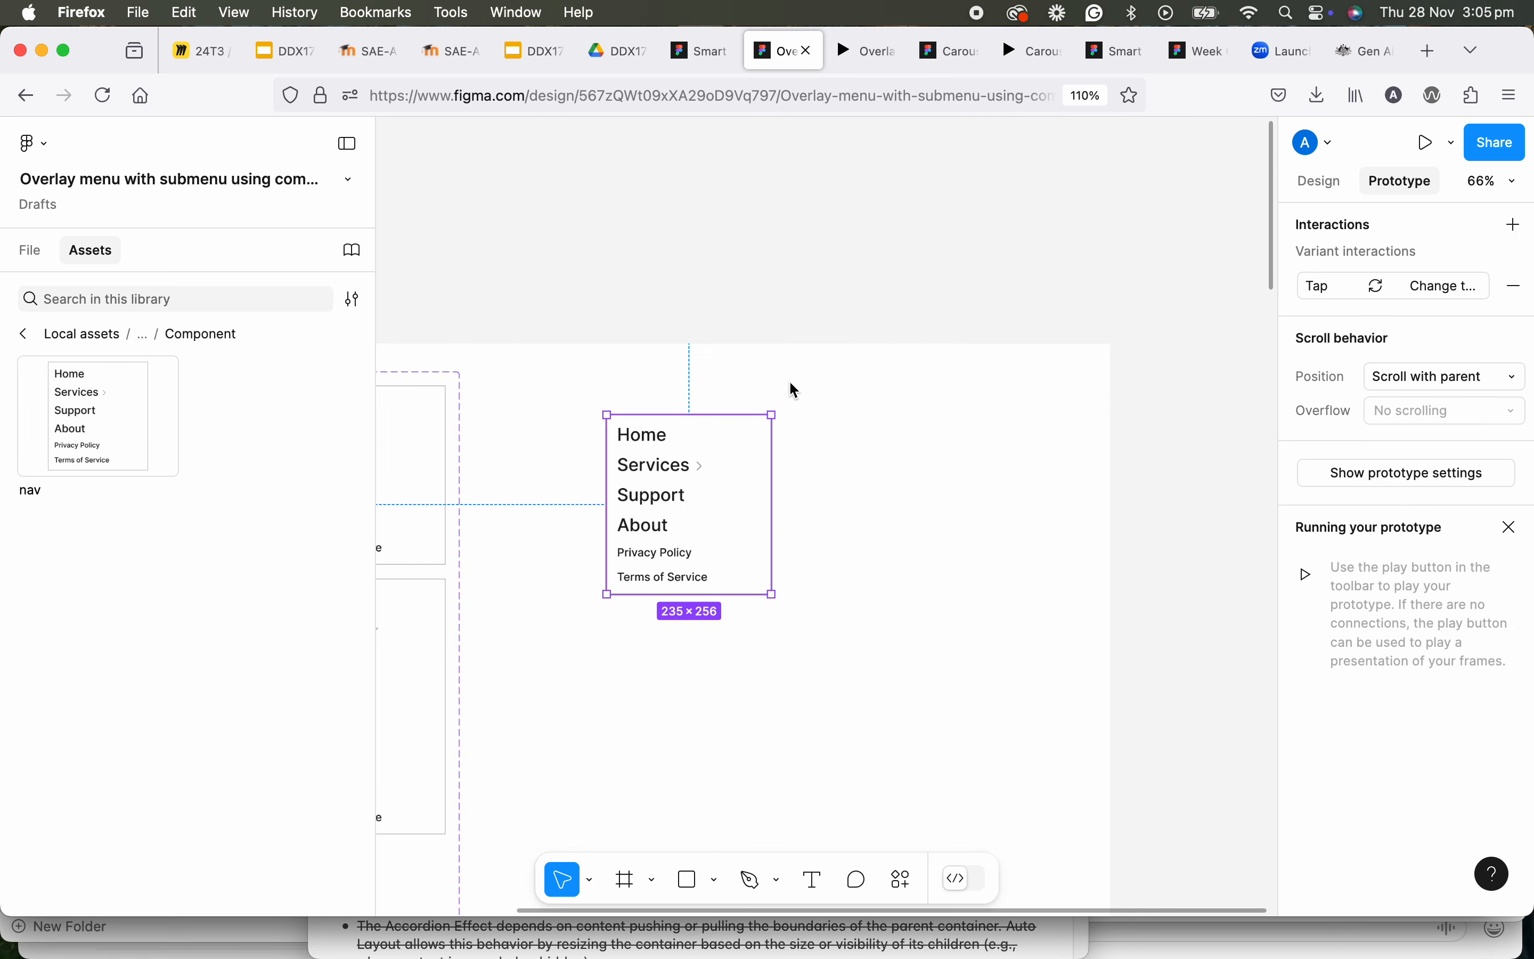
scroll(689, 374, "up", 1)
left_click_drag(689, 373, 951, 247)
Present the Component frame as a prototype
left_click(481, 193)
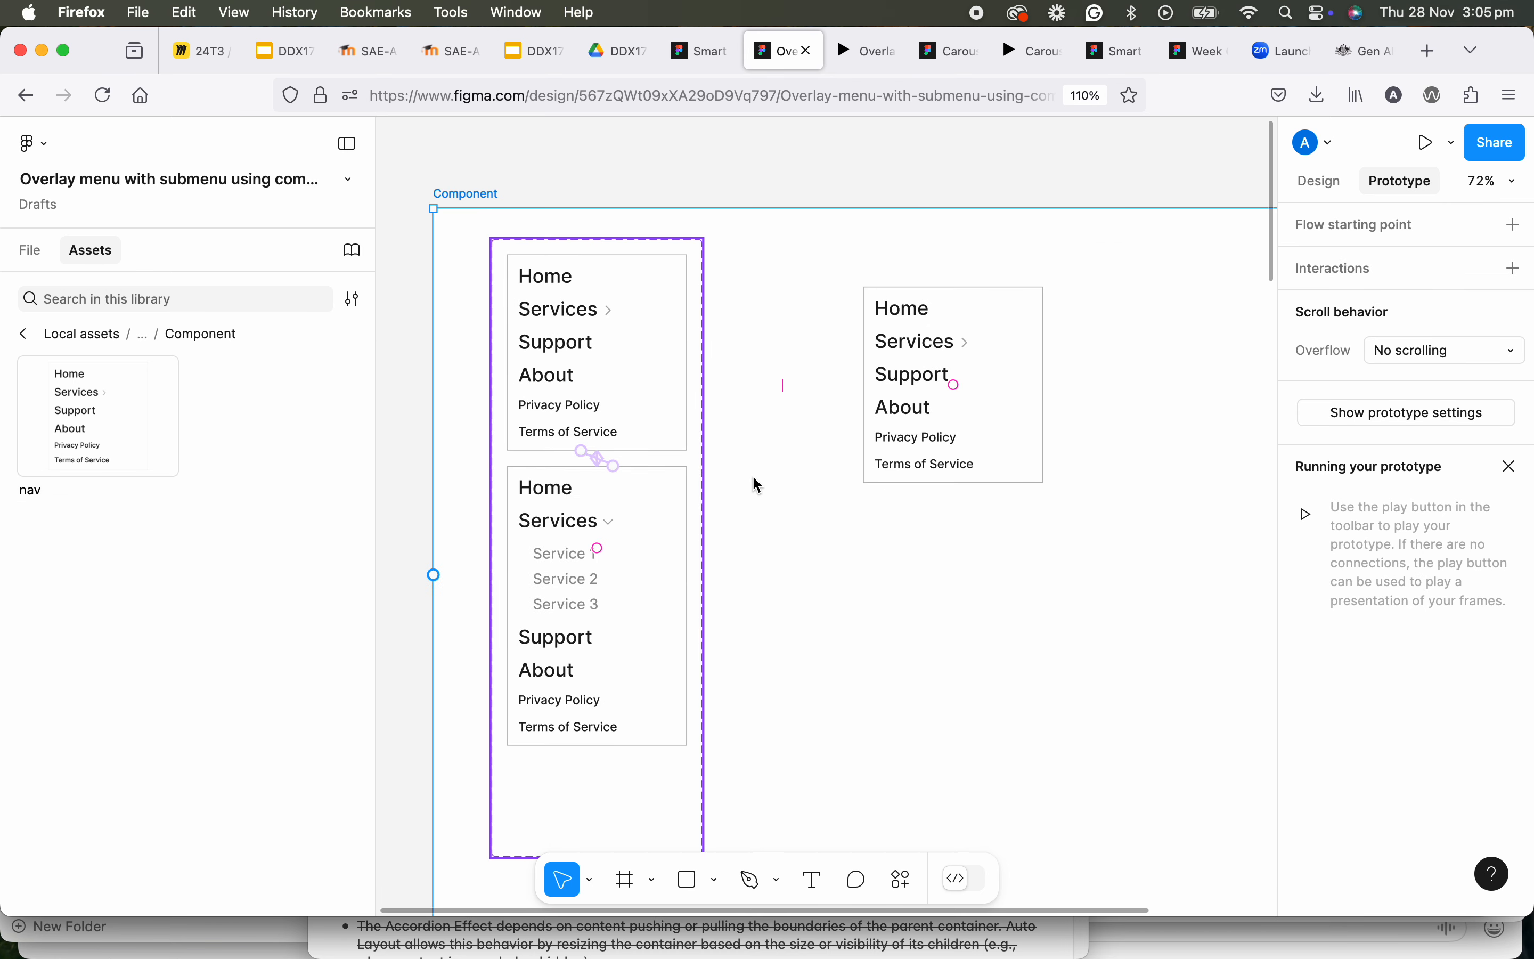
scroll(761, 292, "right", 5)
scroll(881, 295, "left", 5)
scroll(913, 310, "right", 3)
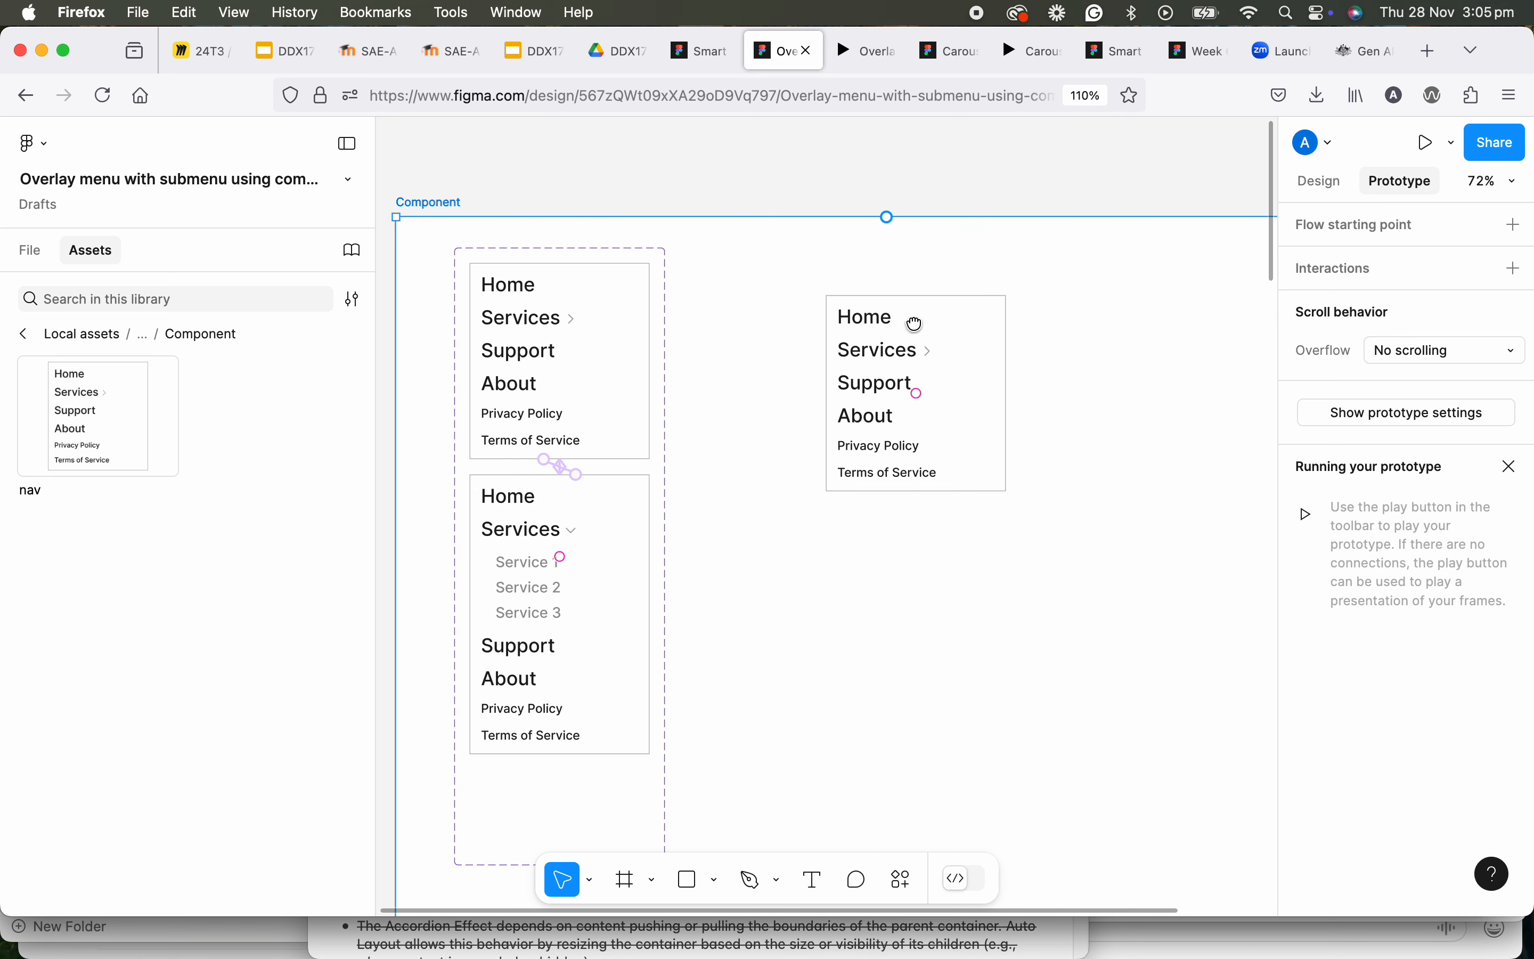
left_click(1451, 146)
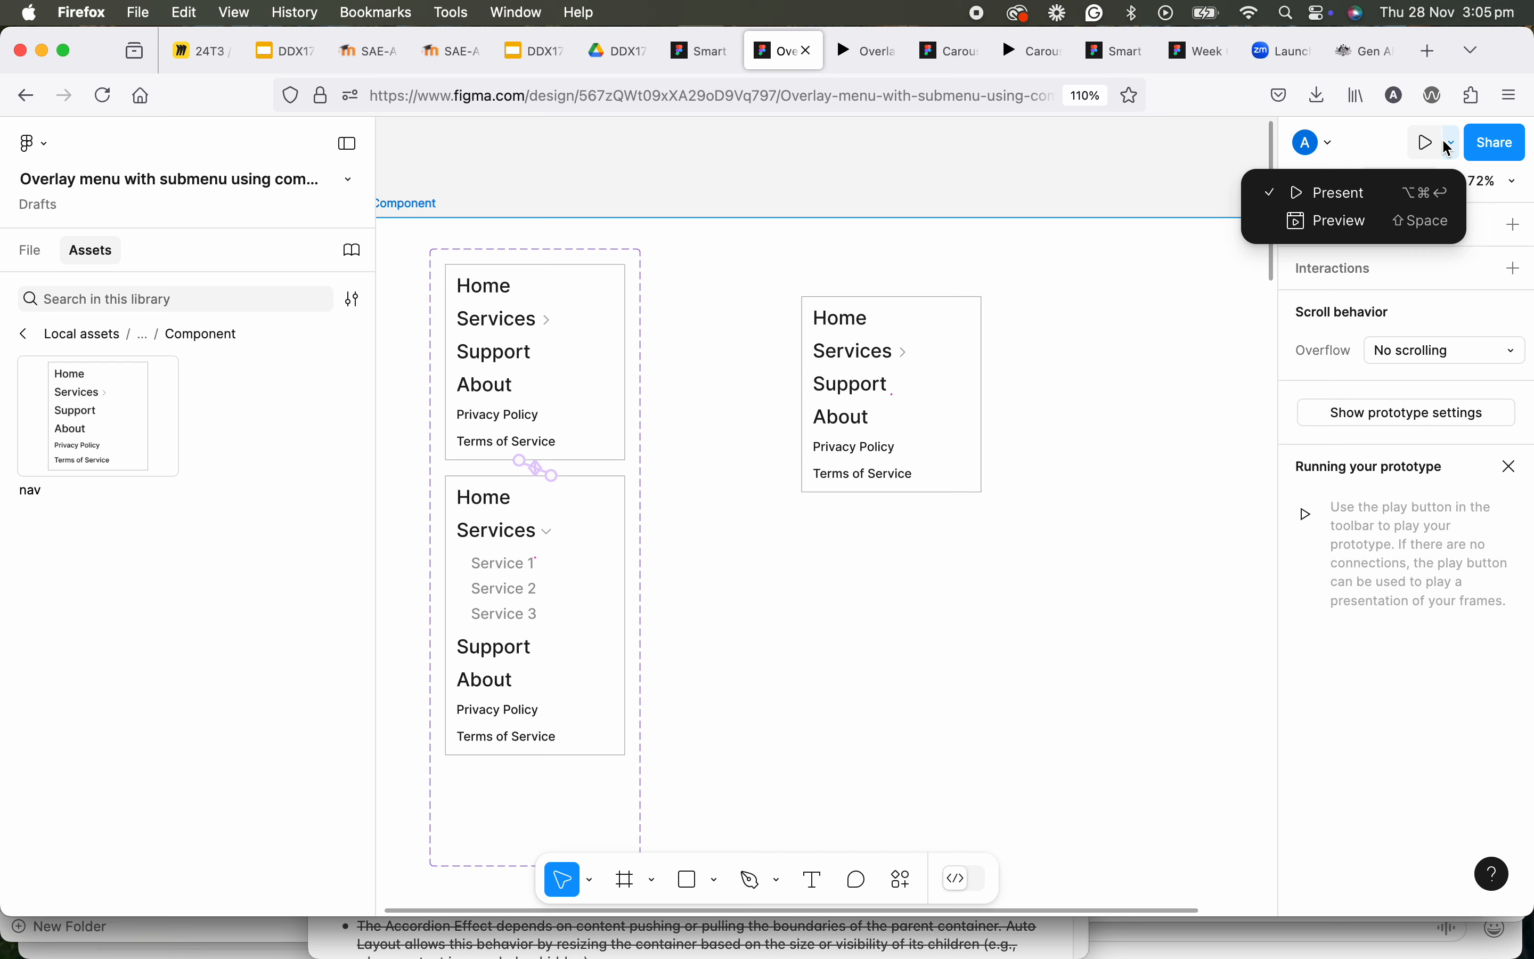
left_click(1426, 190)
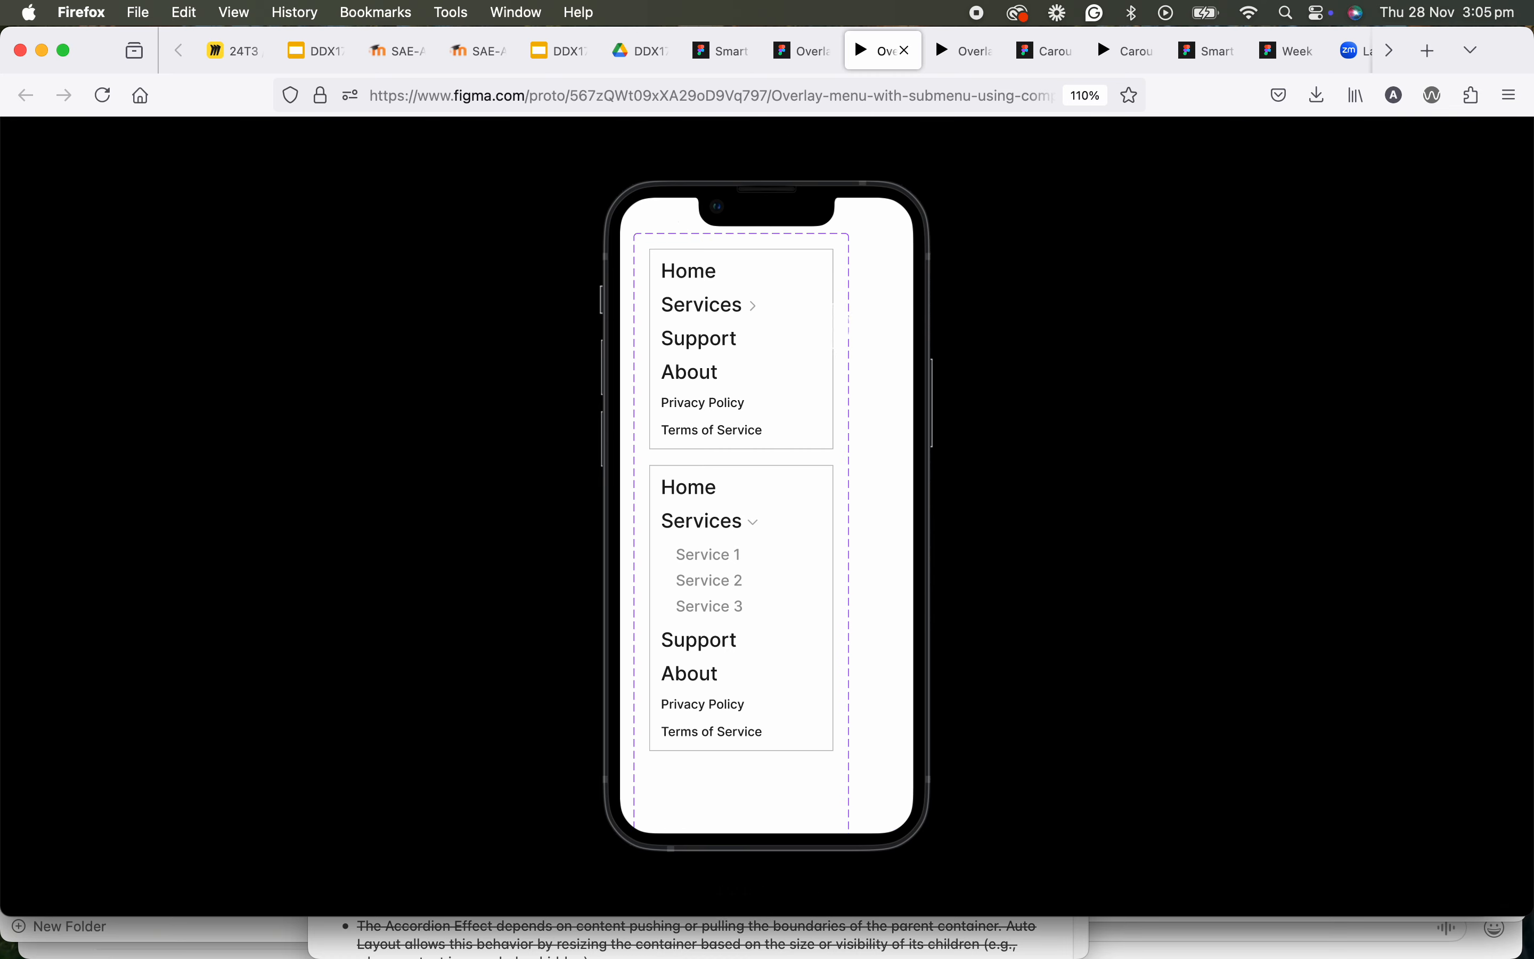
Toggle the nav instance's Services submenu several times in the prototype, and return to the nav component set in the design file
left_click(750, 340)
left_click(750, 341)
left_click(750, 341)
left_click(750, 341)
left_click(802, 51)
scroll(640, 291, "down", 3)
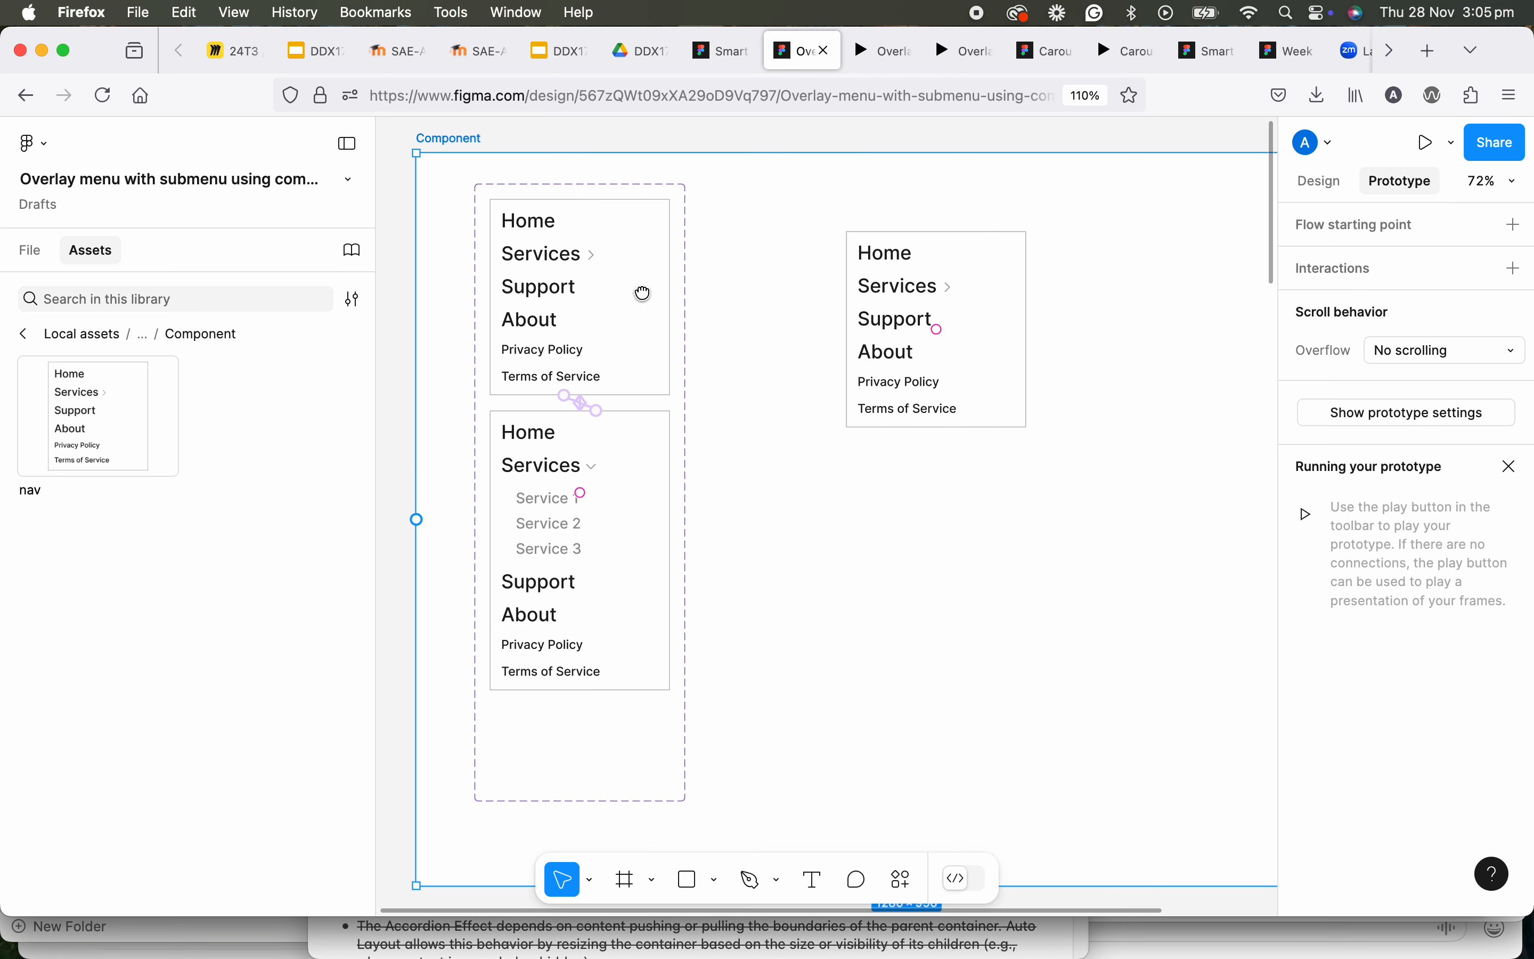
left_click(637, 394)
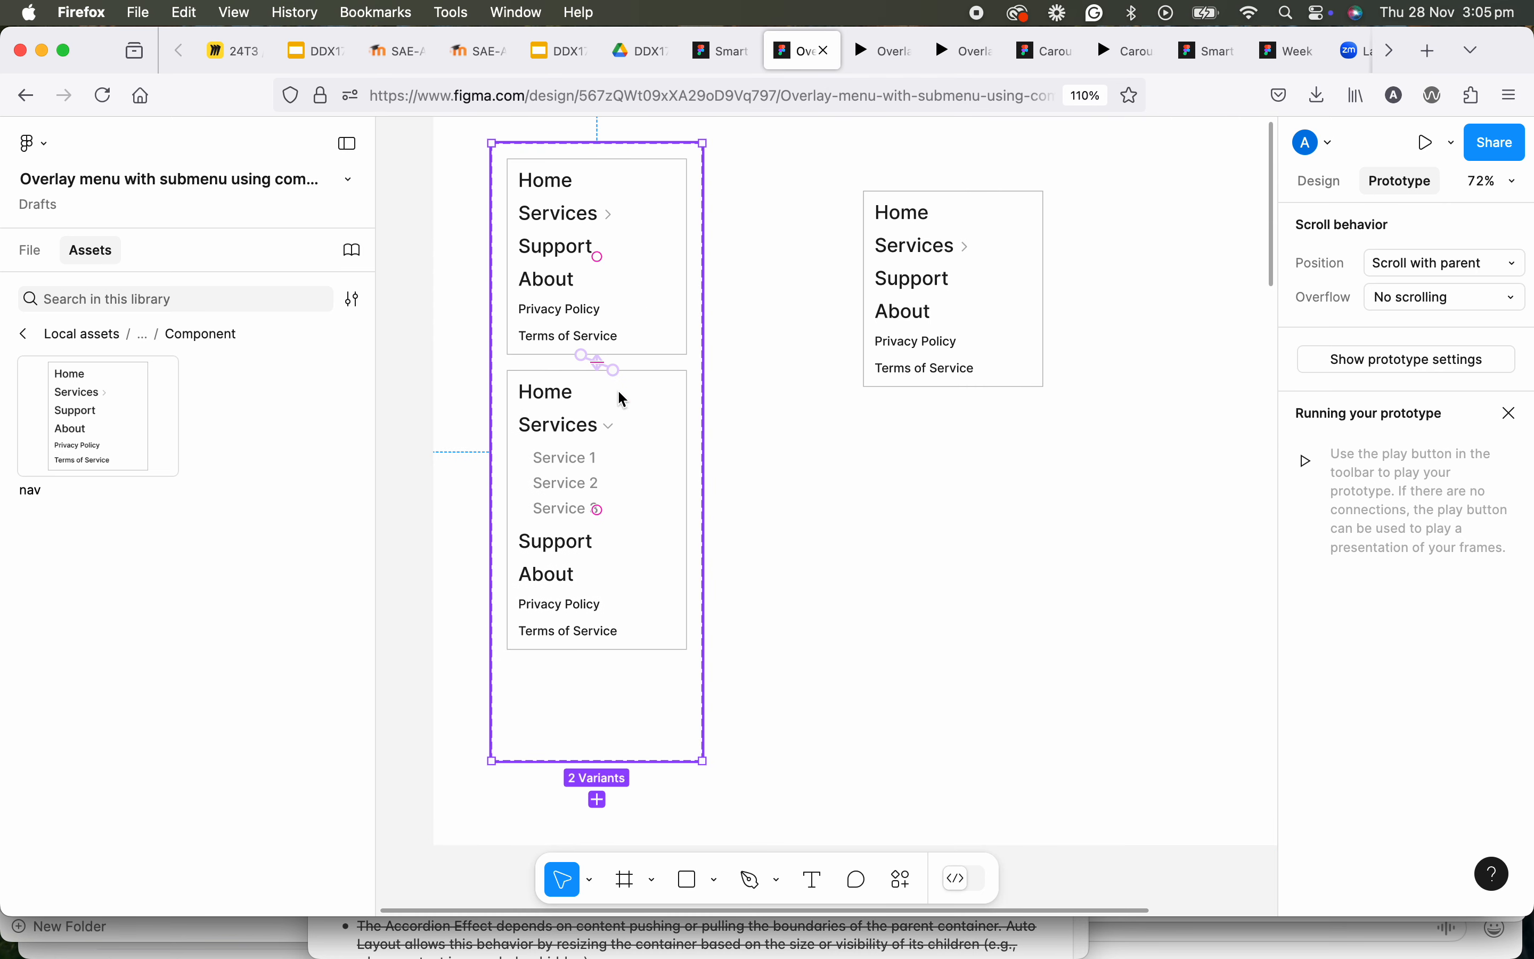
Expand and collapse Services once more in the running prototype, and go back to the variants' interaction links in the design file
left_click(884, 50)
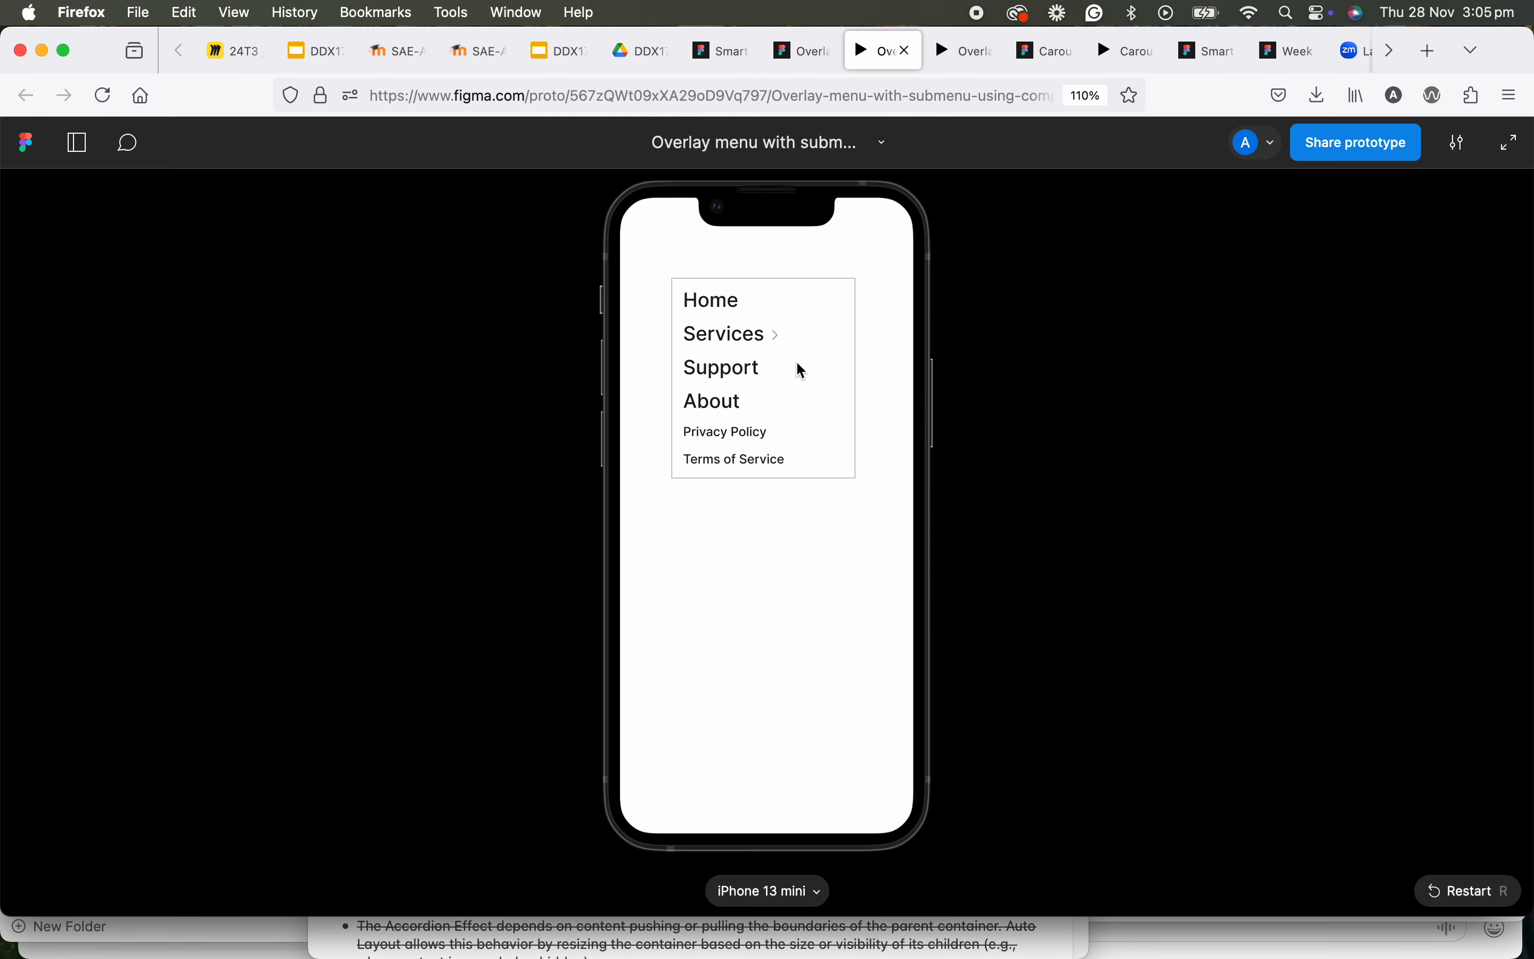
left_click(748, 336)
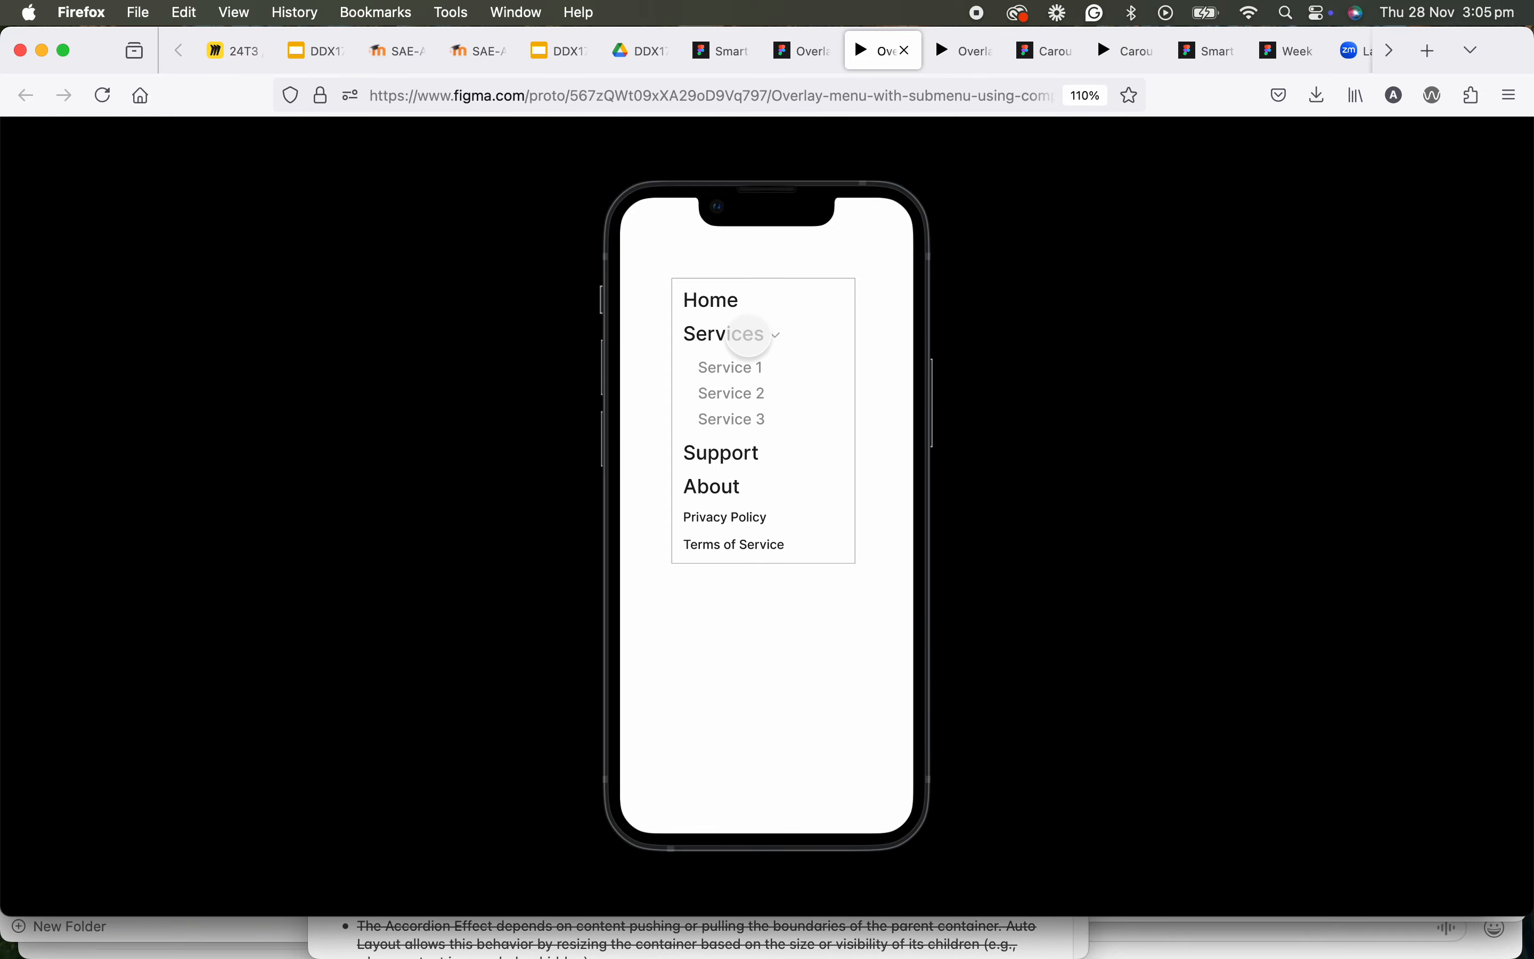
left_click(749, 336)
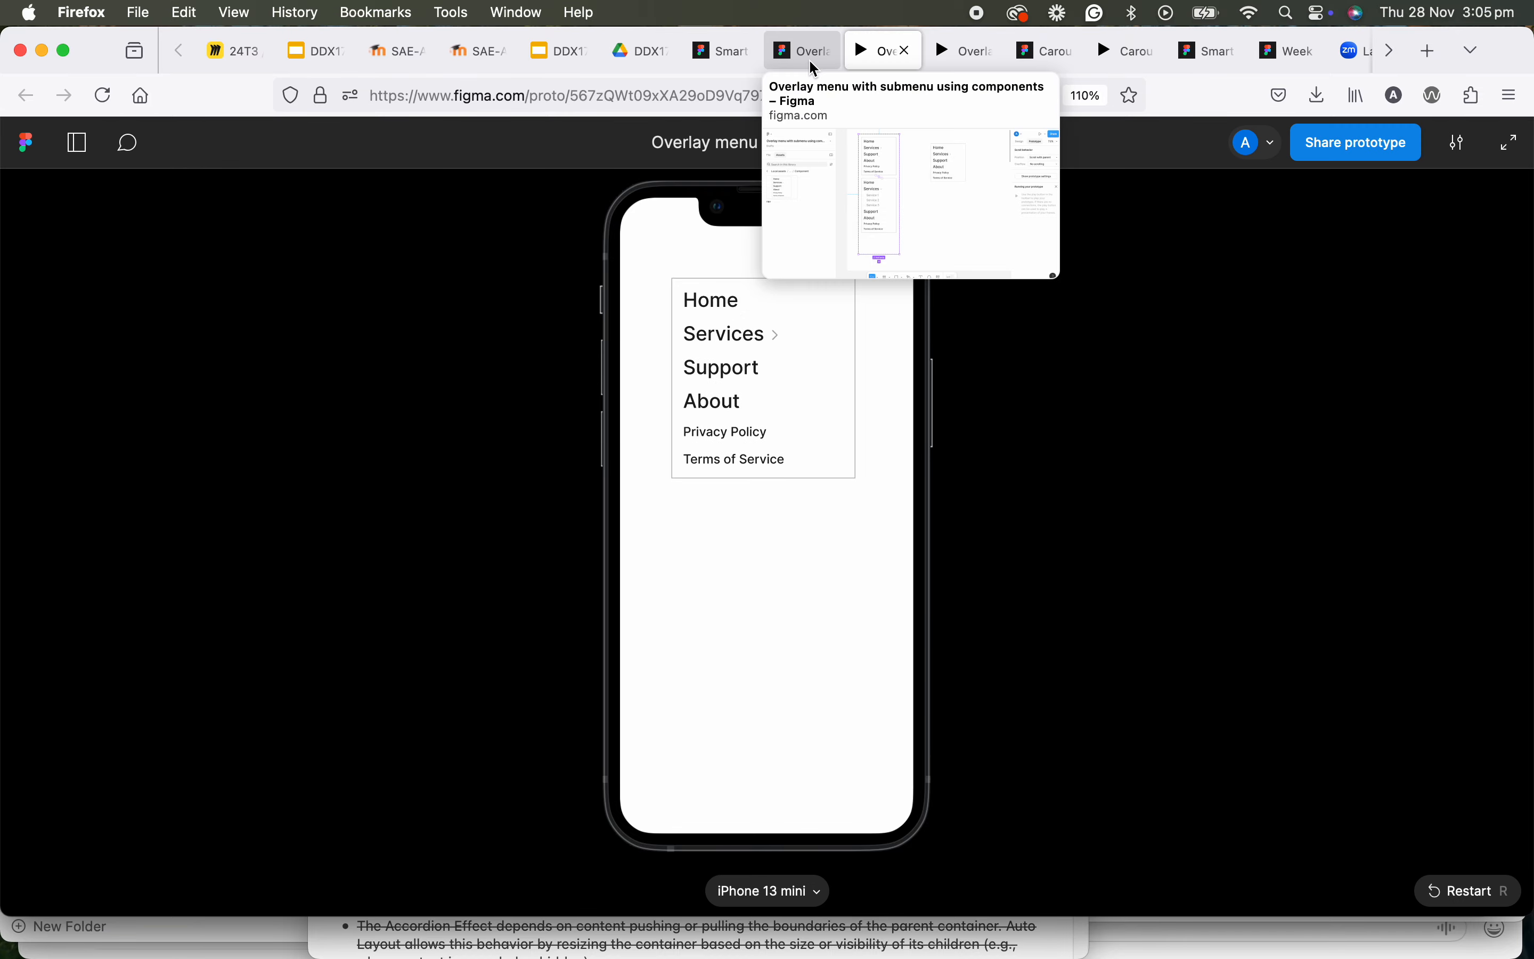
left_click(805, 54)
scroll(628, 392, "up", 5)
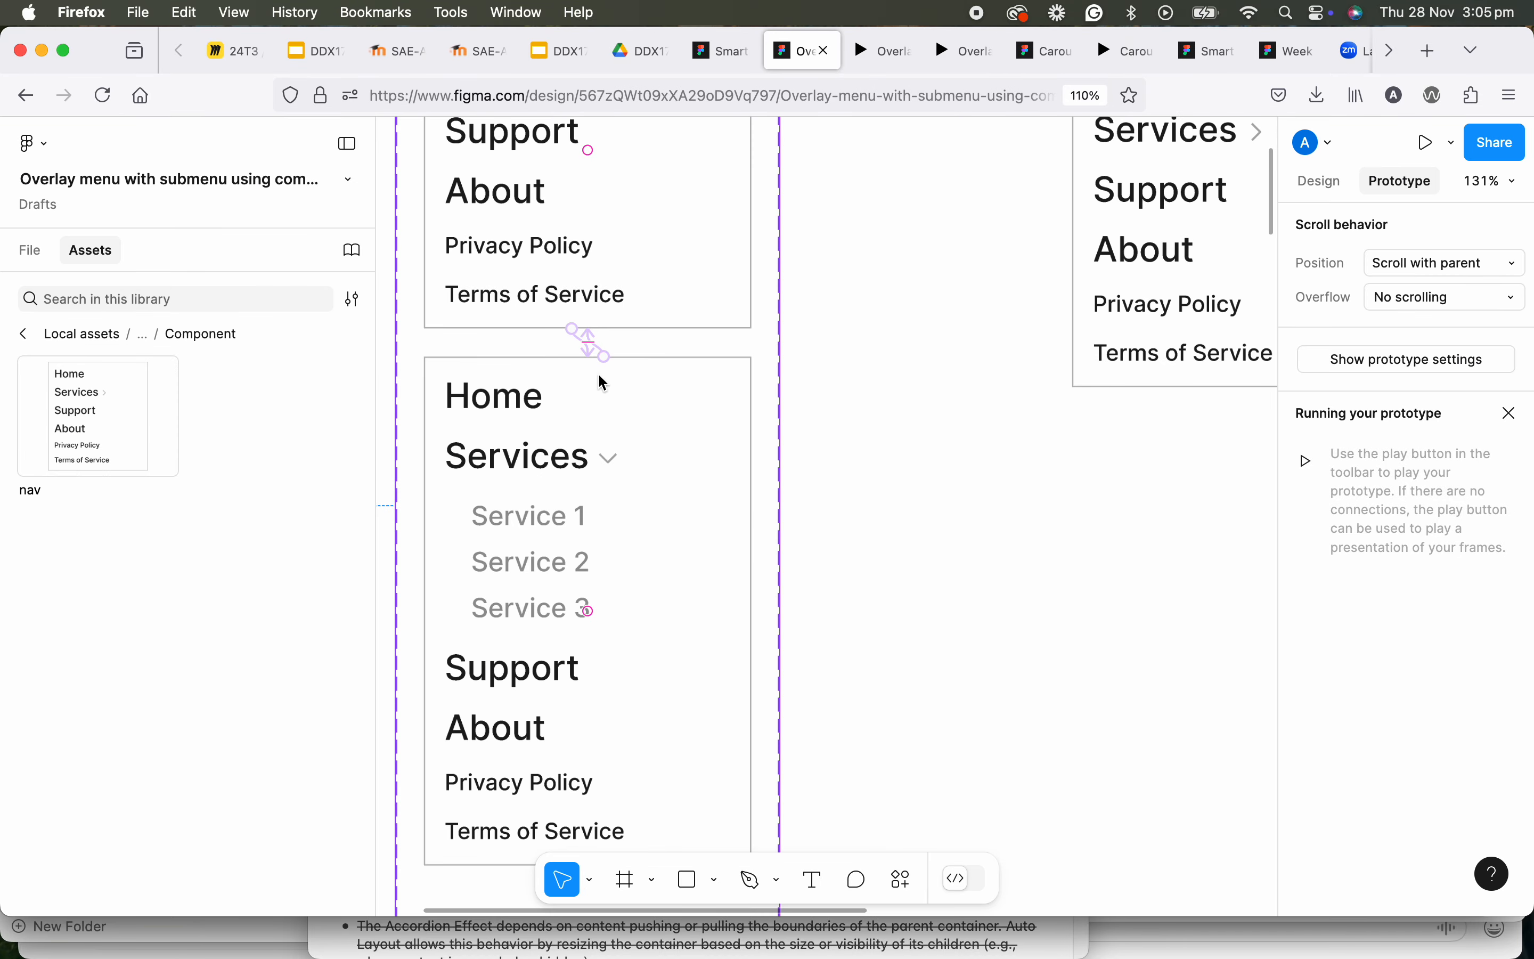
Set the animation of the expanded variant's tap interaction back to Default to Smart animate
left_click(590, 339)
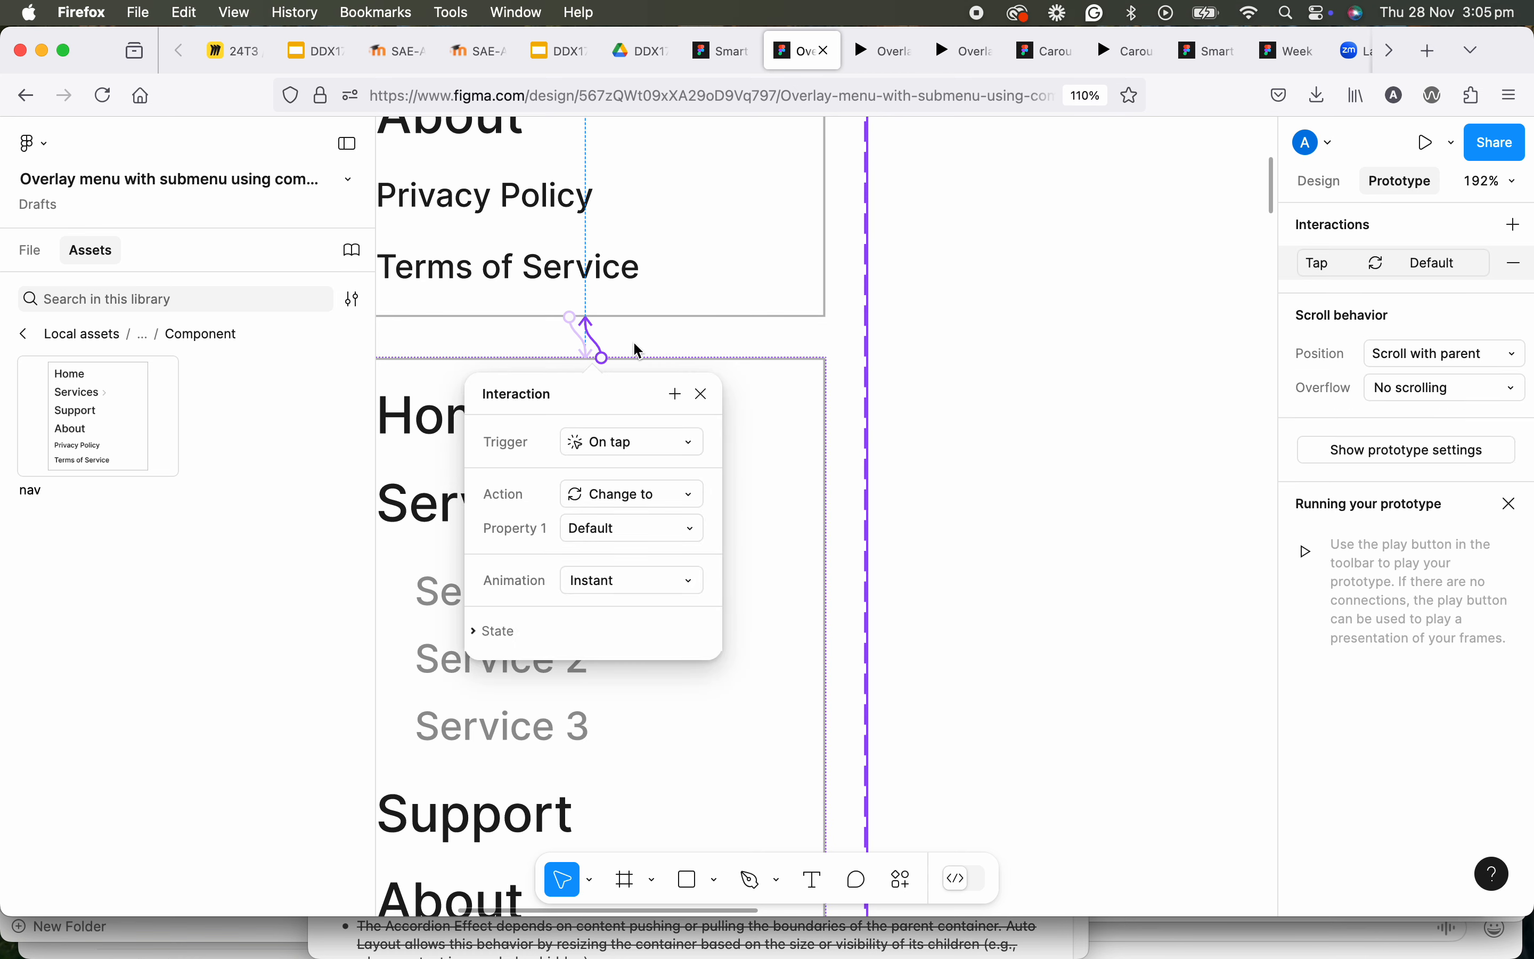
left_click(656, 577)
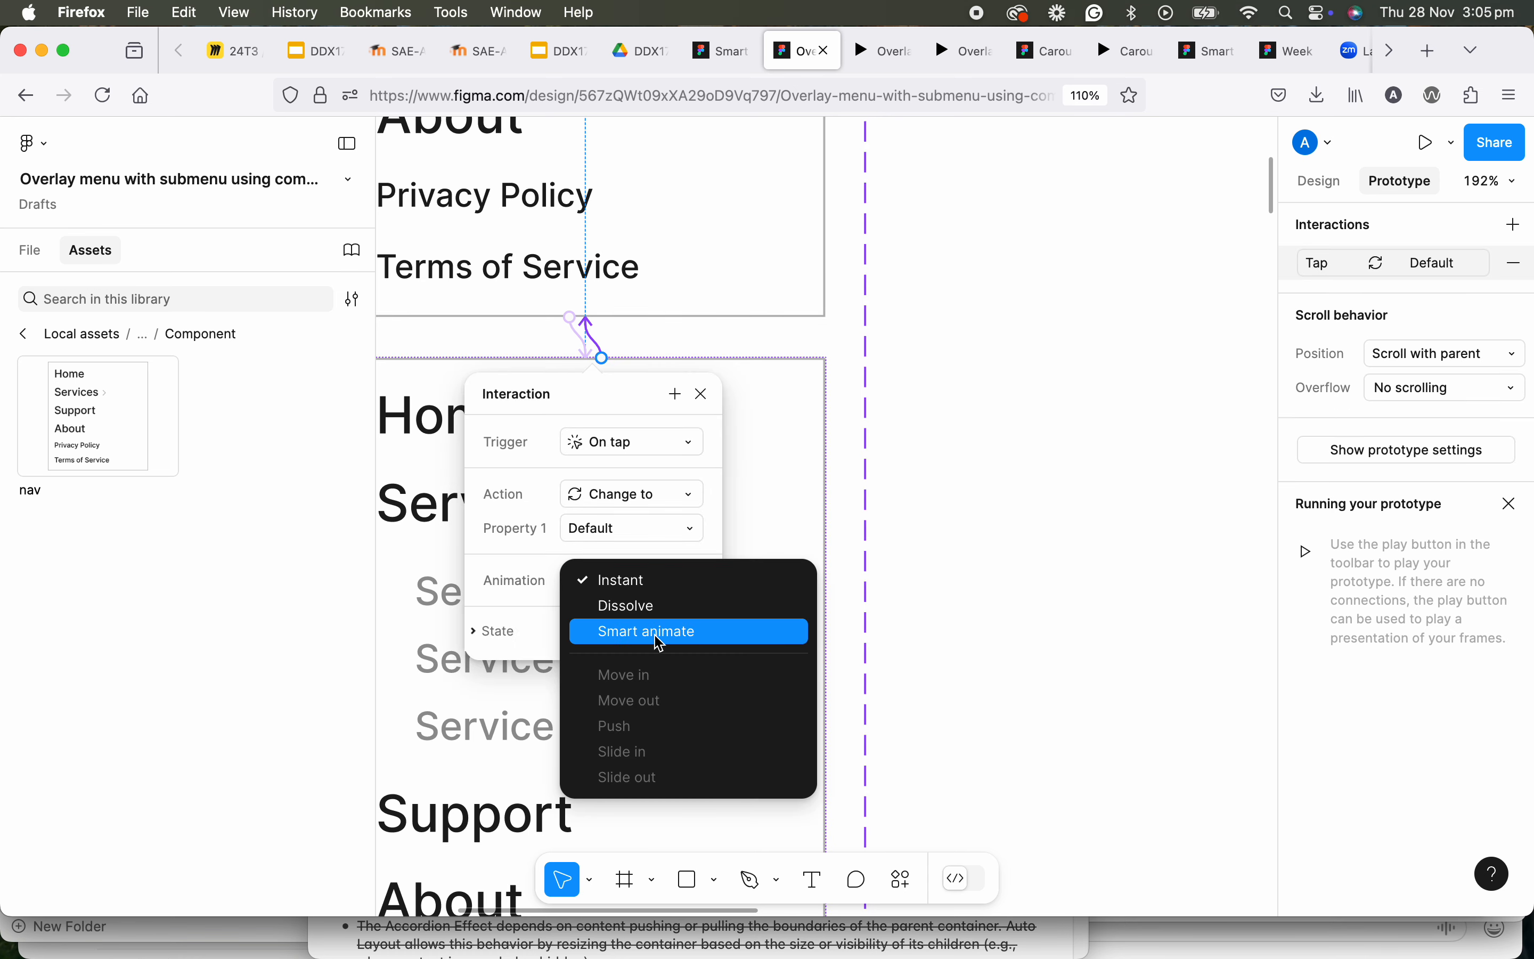
left_click(659, 643)
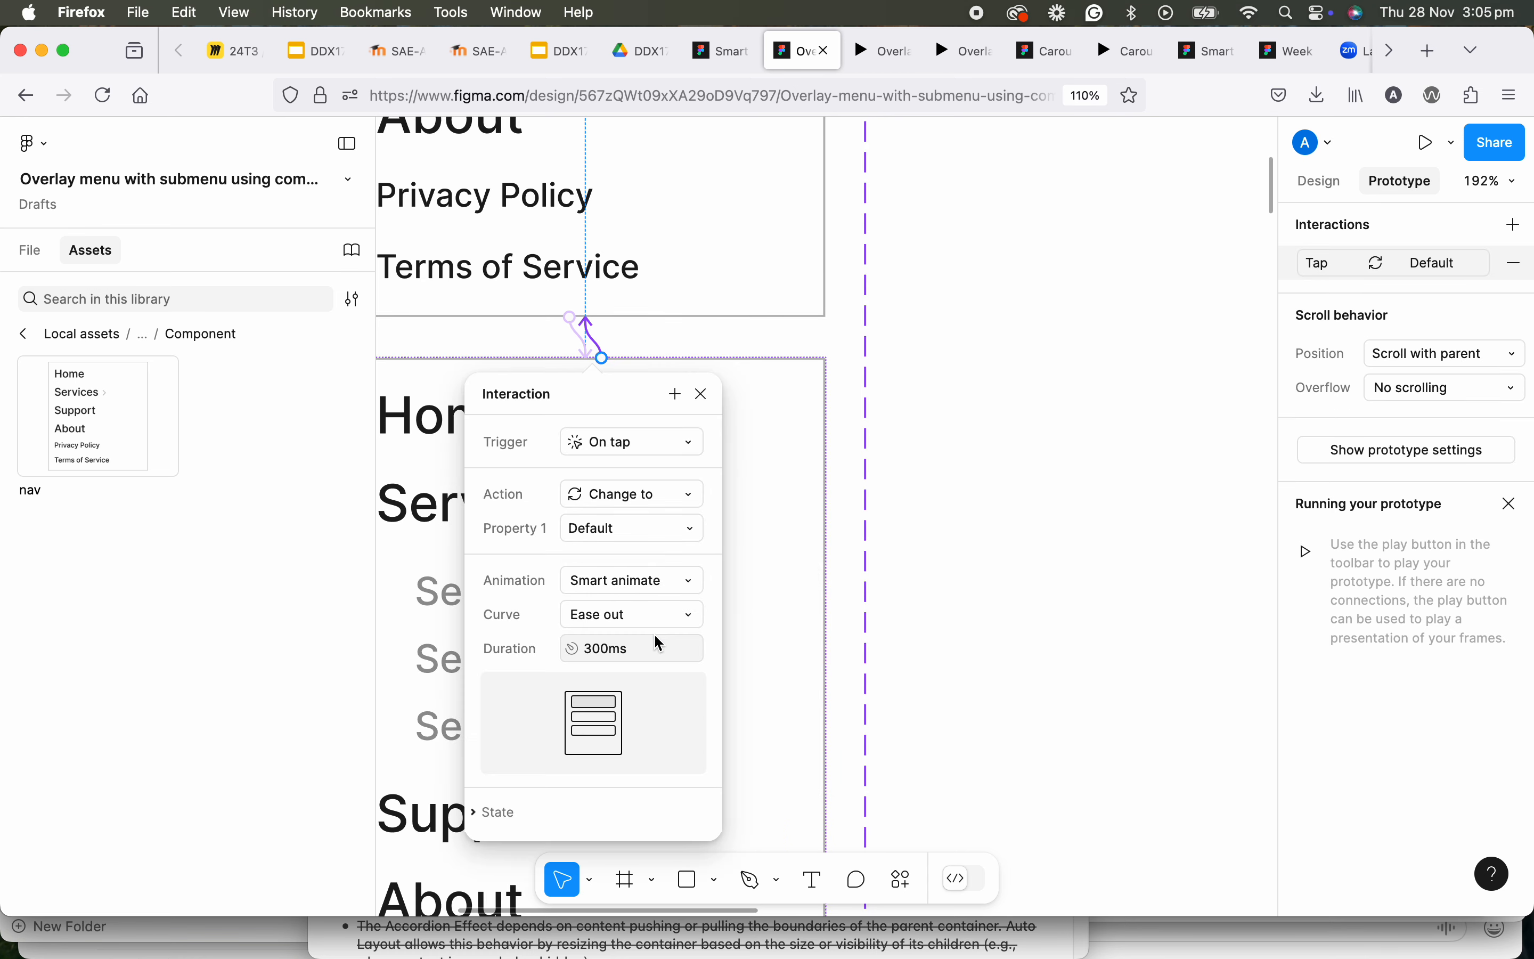
left_click(703, 393)
Switch to the running prototype and toggle the Services submenu to check its animation
scroll(922, 409, "down", 5)
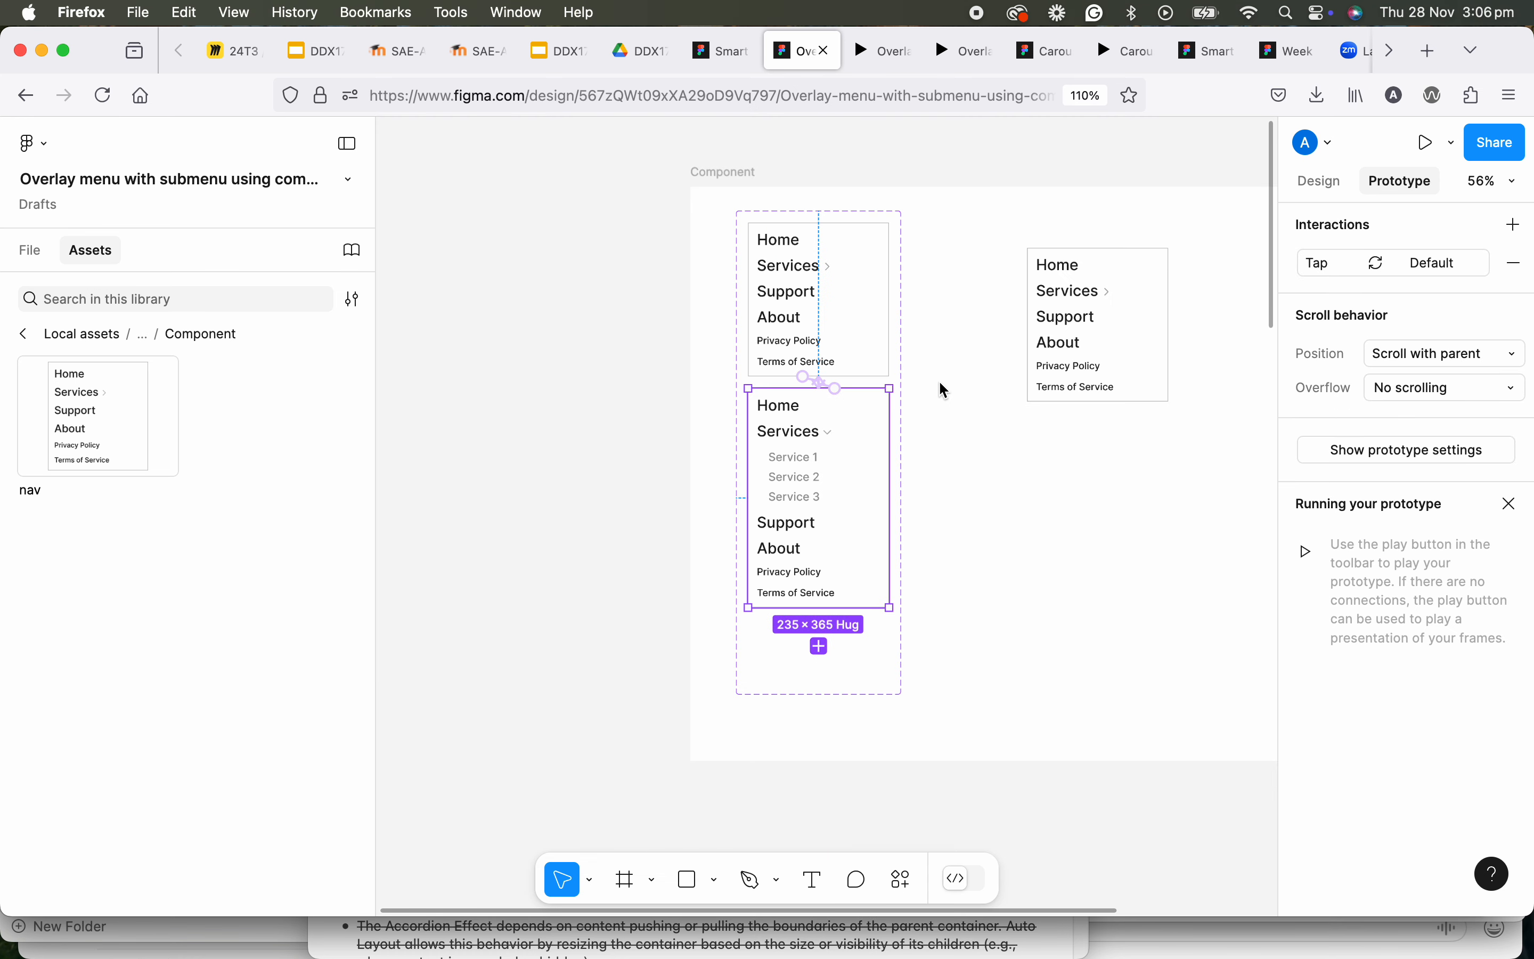
left_click_drag(938, 382, 699, 412)
left_click(884, 51)
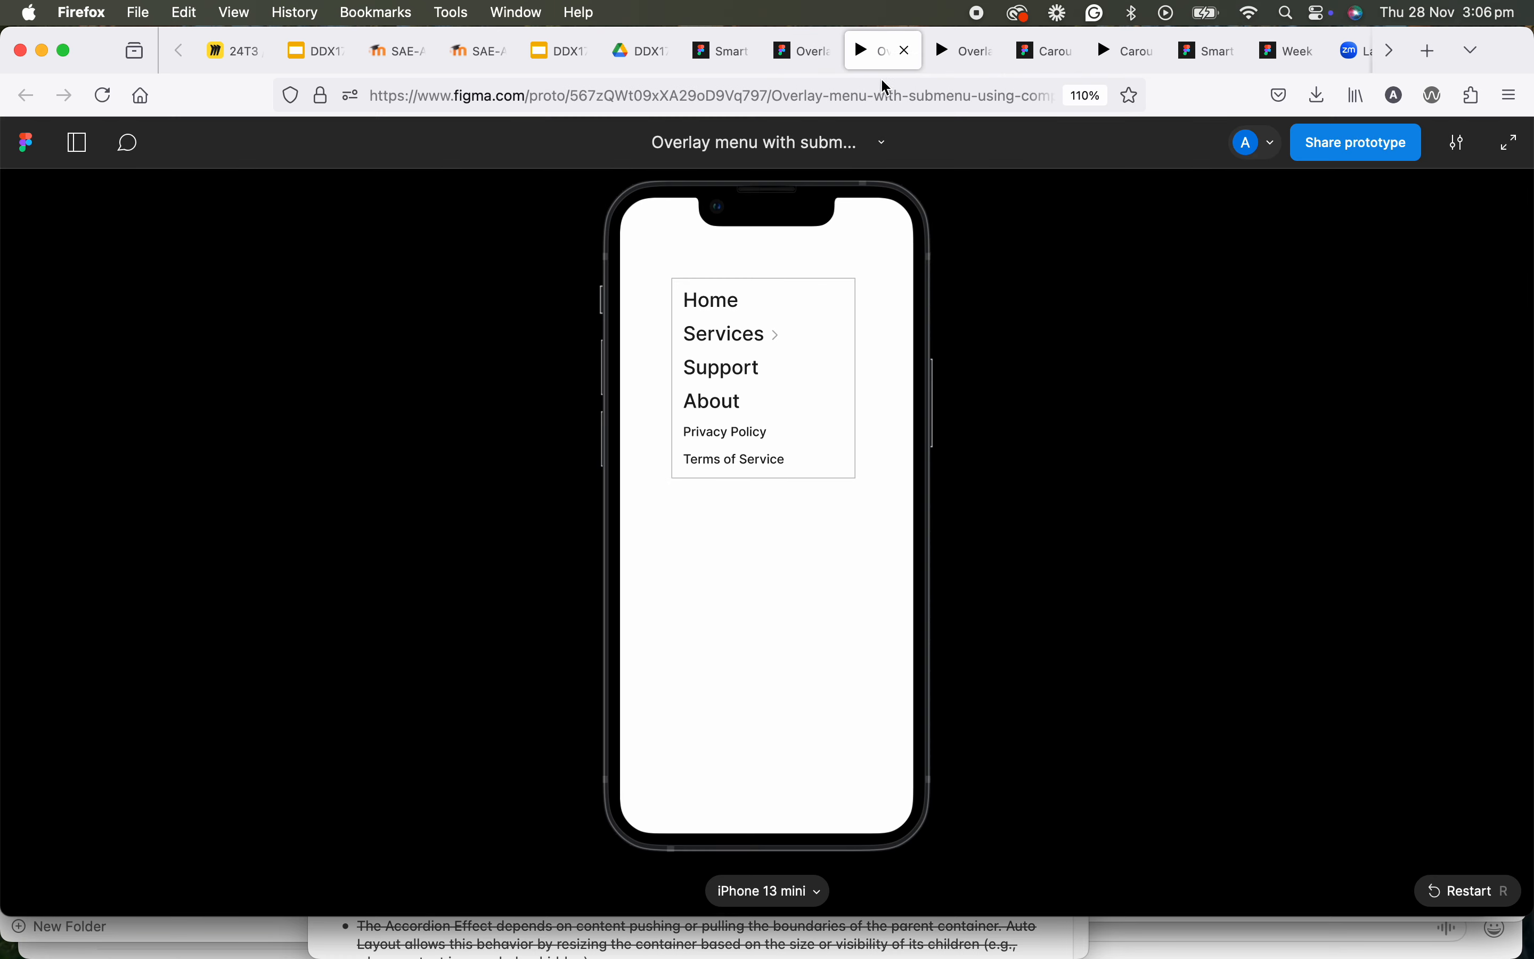
left_click(754, 343)
left_click(754, 343)
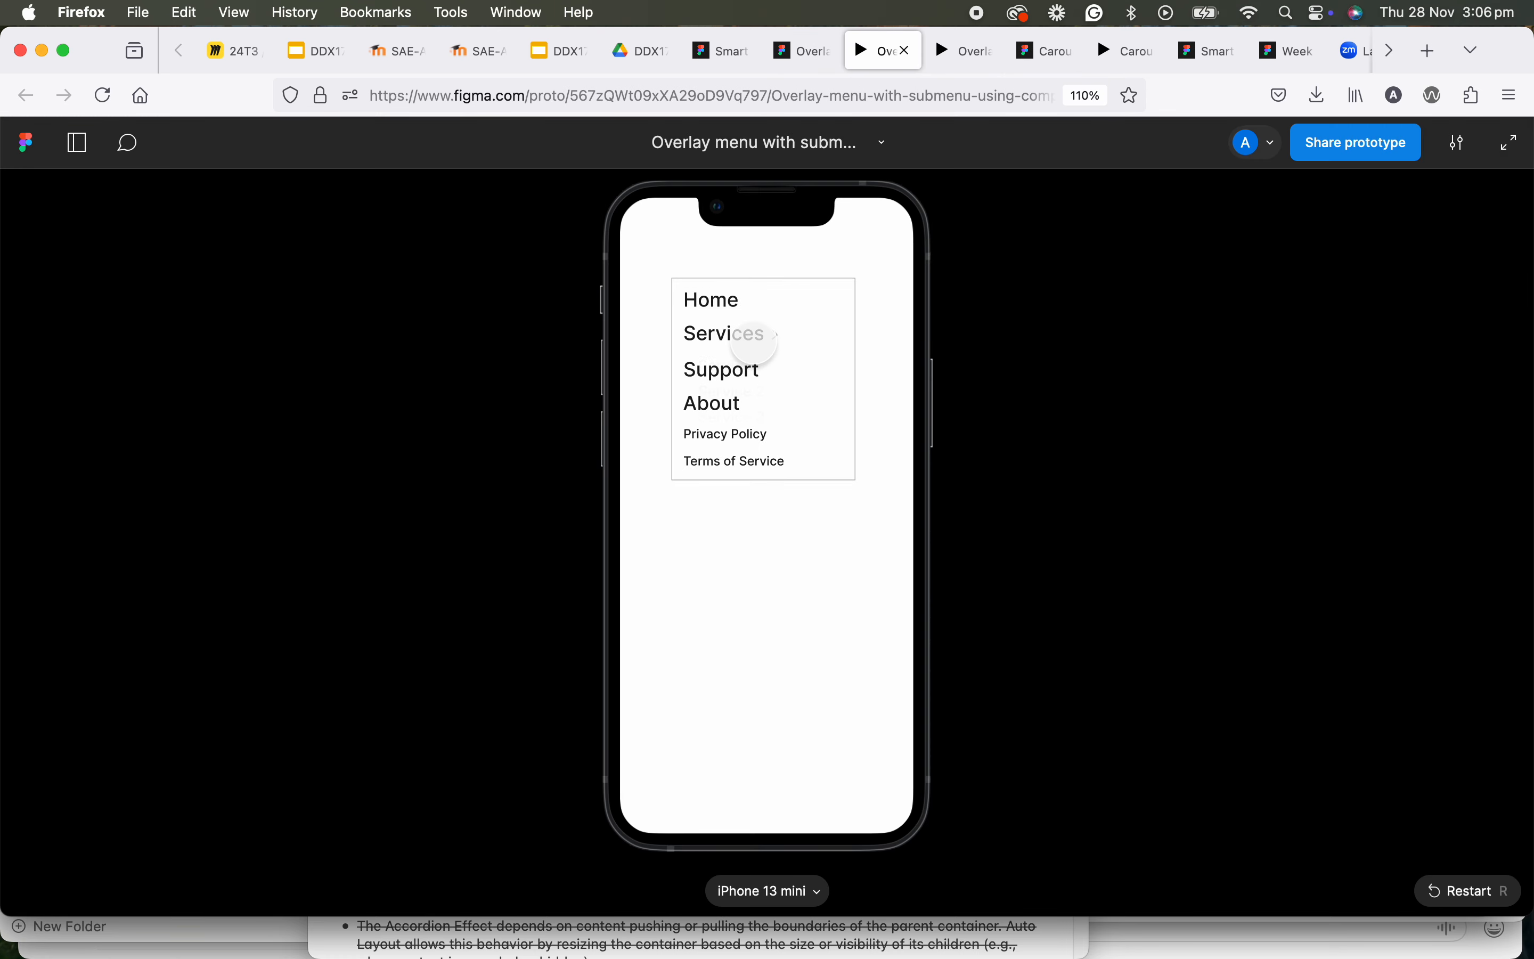
left_click(754, 343)
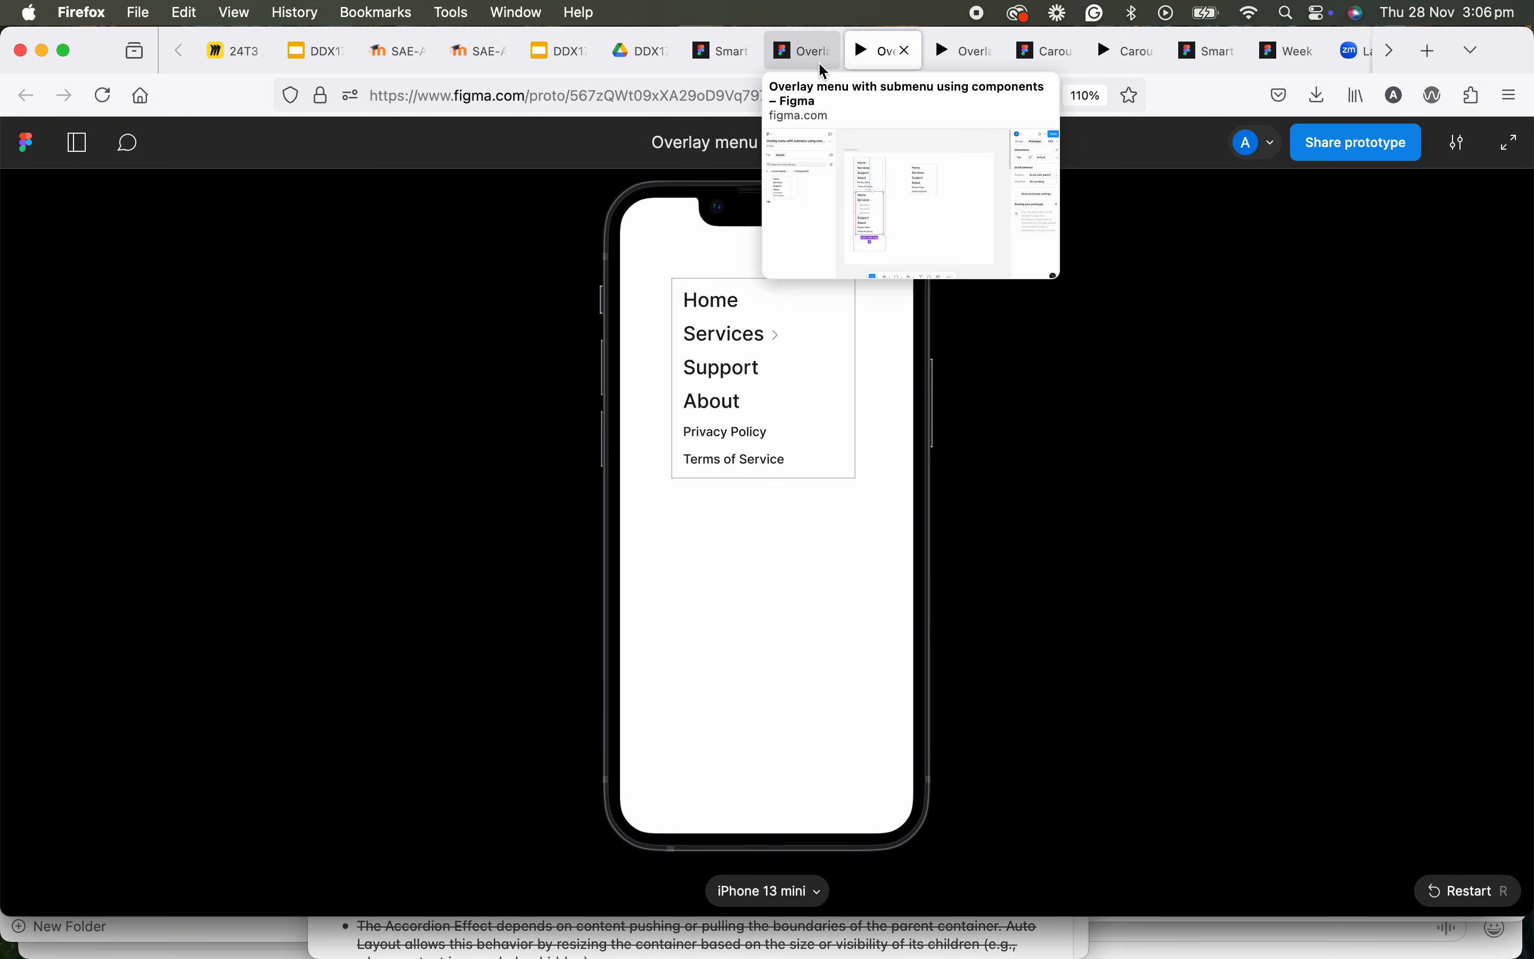
In the design file, replace the plain menu list in the menu items frame with a copy of the Component frame's nav instance
left_click(808, 52)
scroll(817, 580, "down", 10)
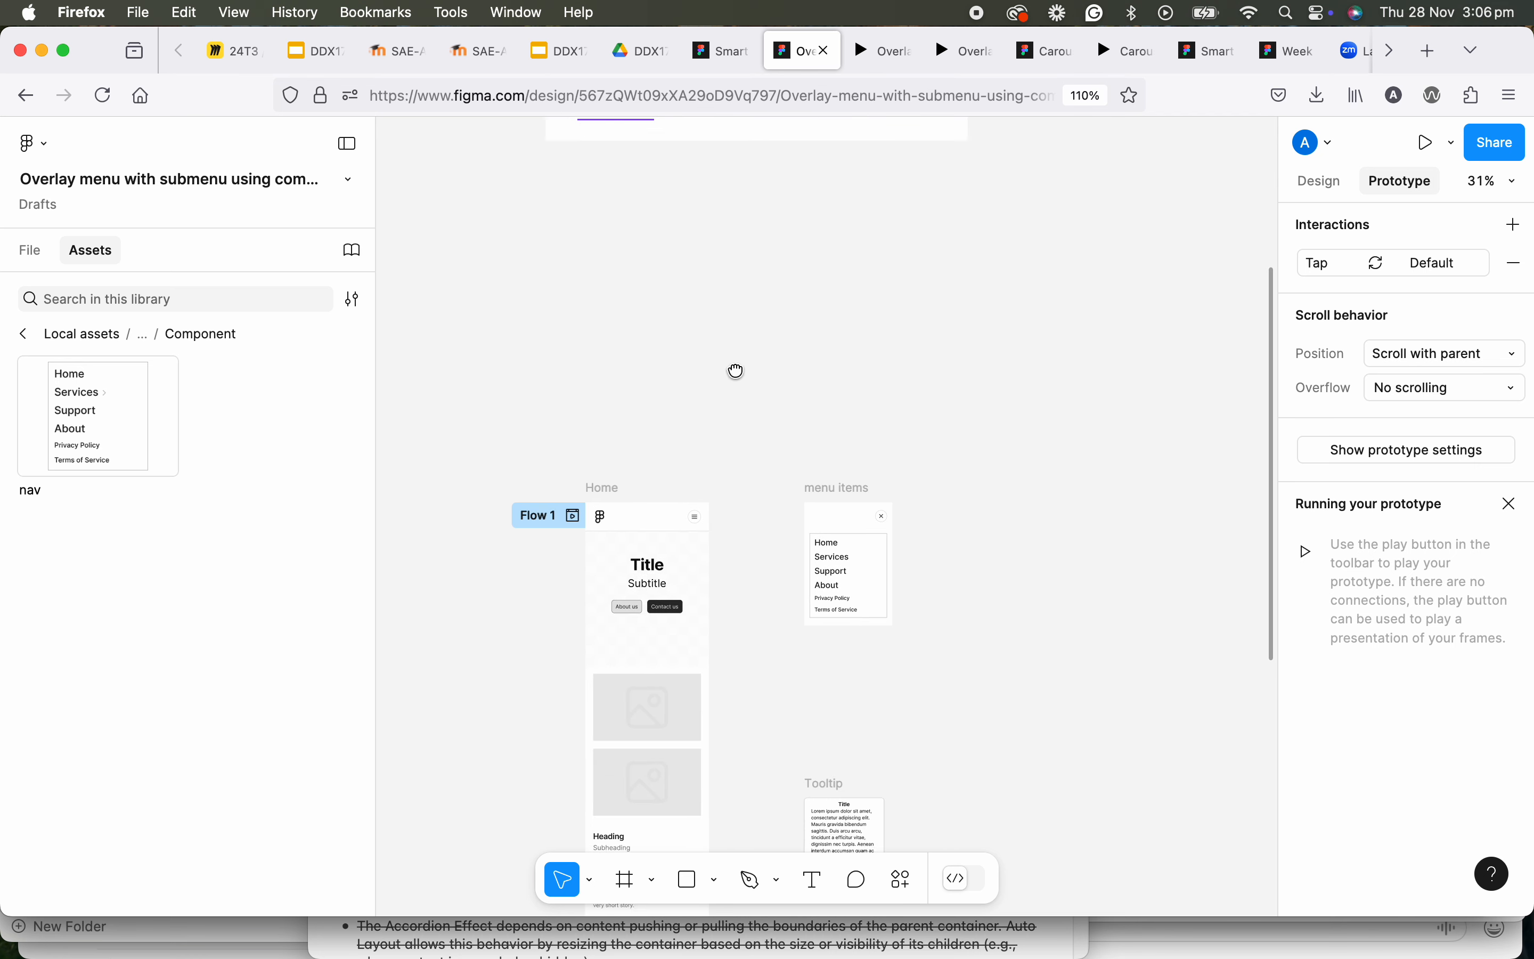
left_click(810, 511)
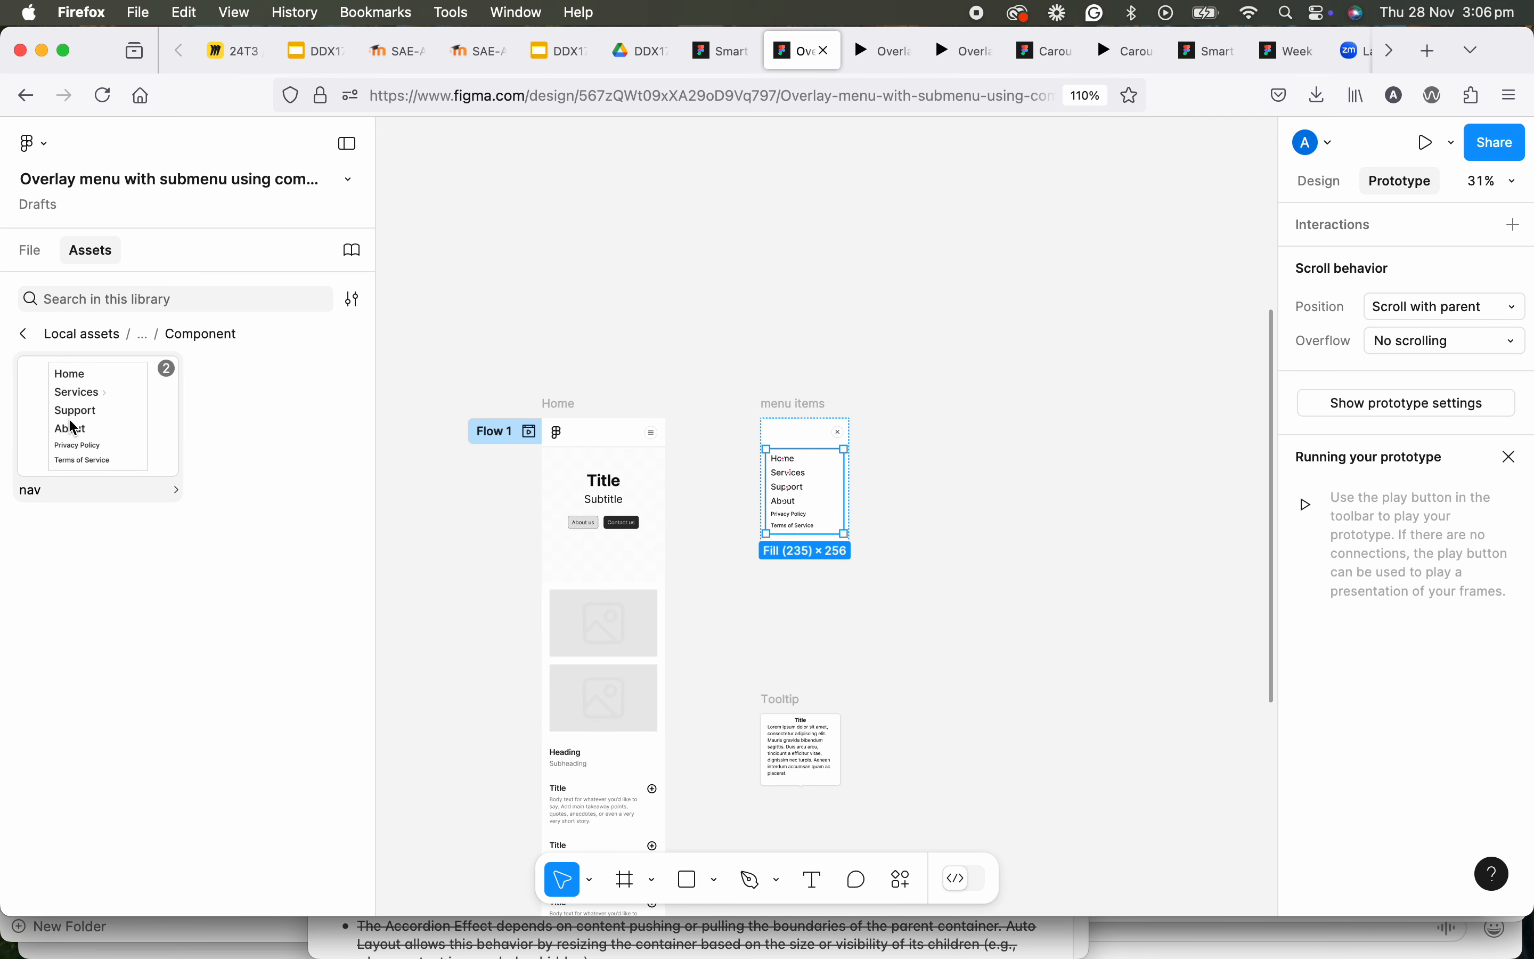
scroll(818, 616, "up", 7)
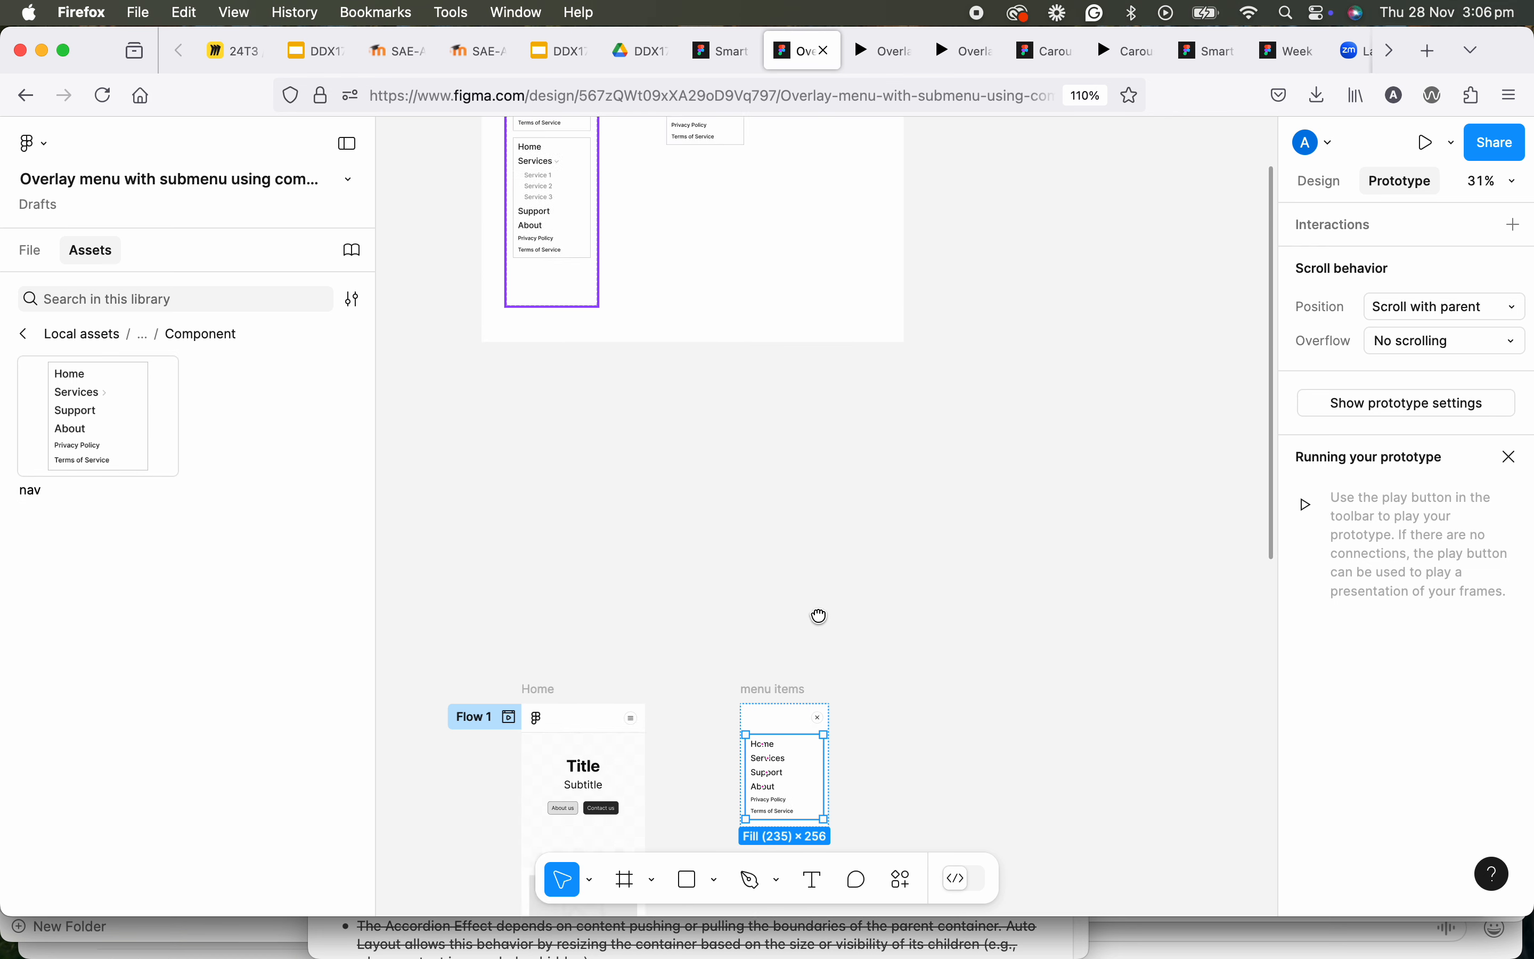
left_click(672, 262)
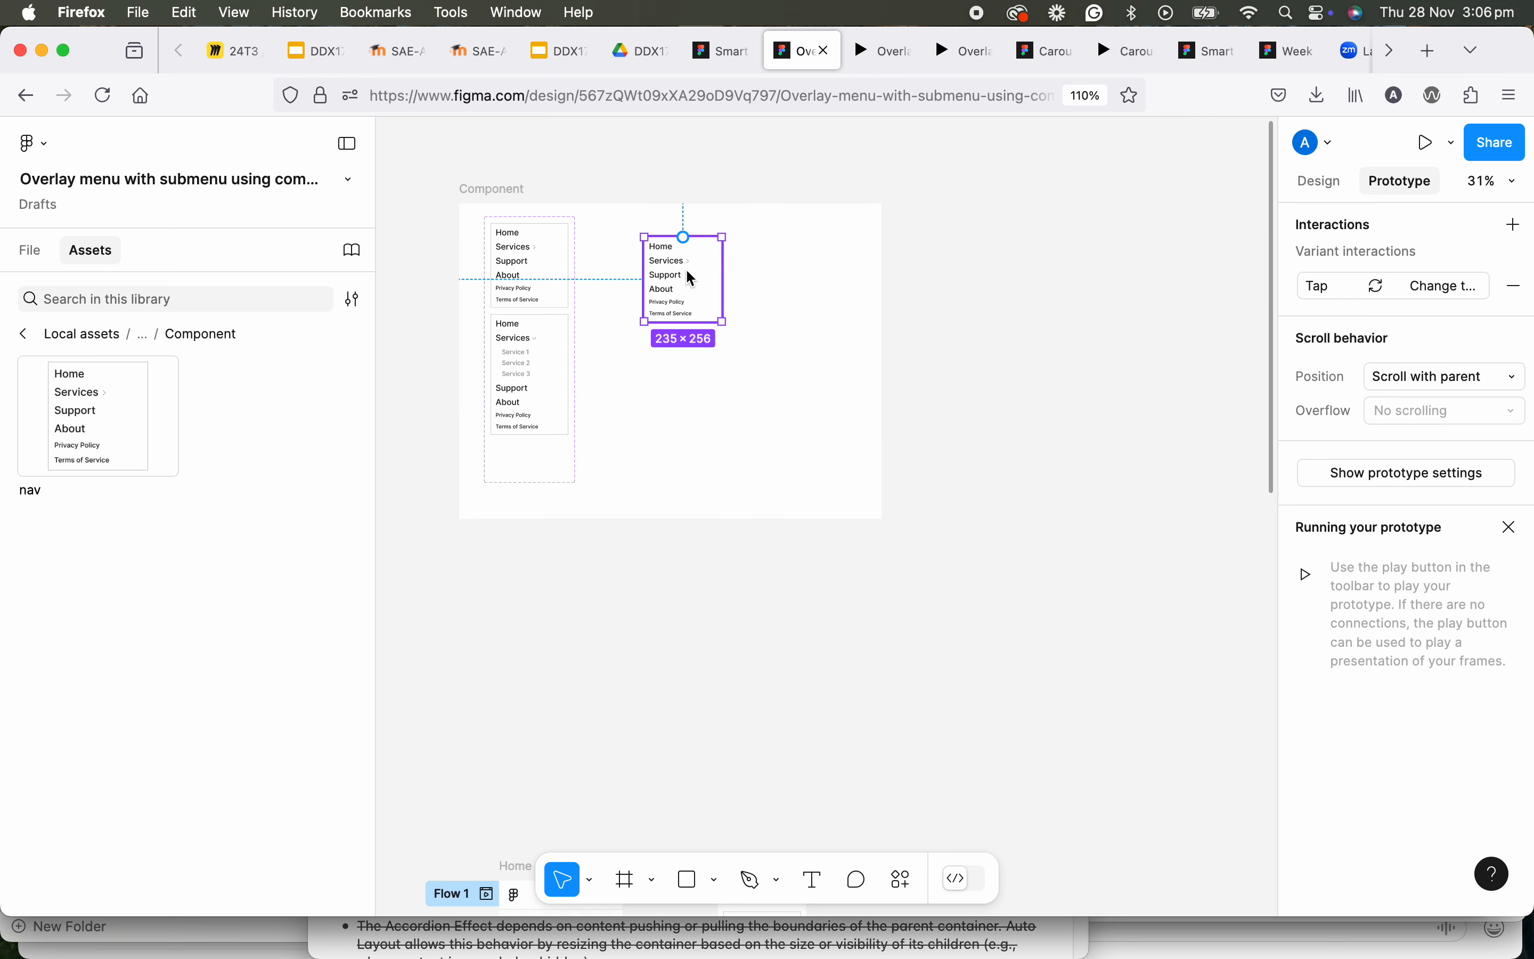
scroll(764, 141, "down", 5)
scroll(764, 141, "down", 3)
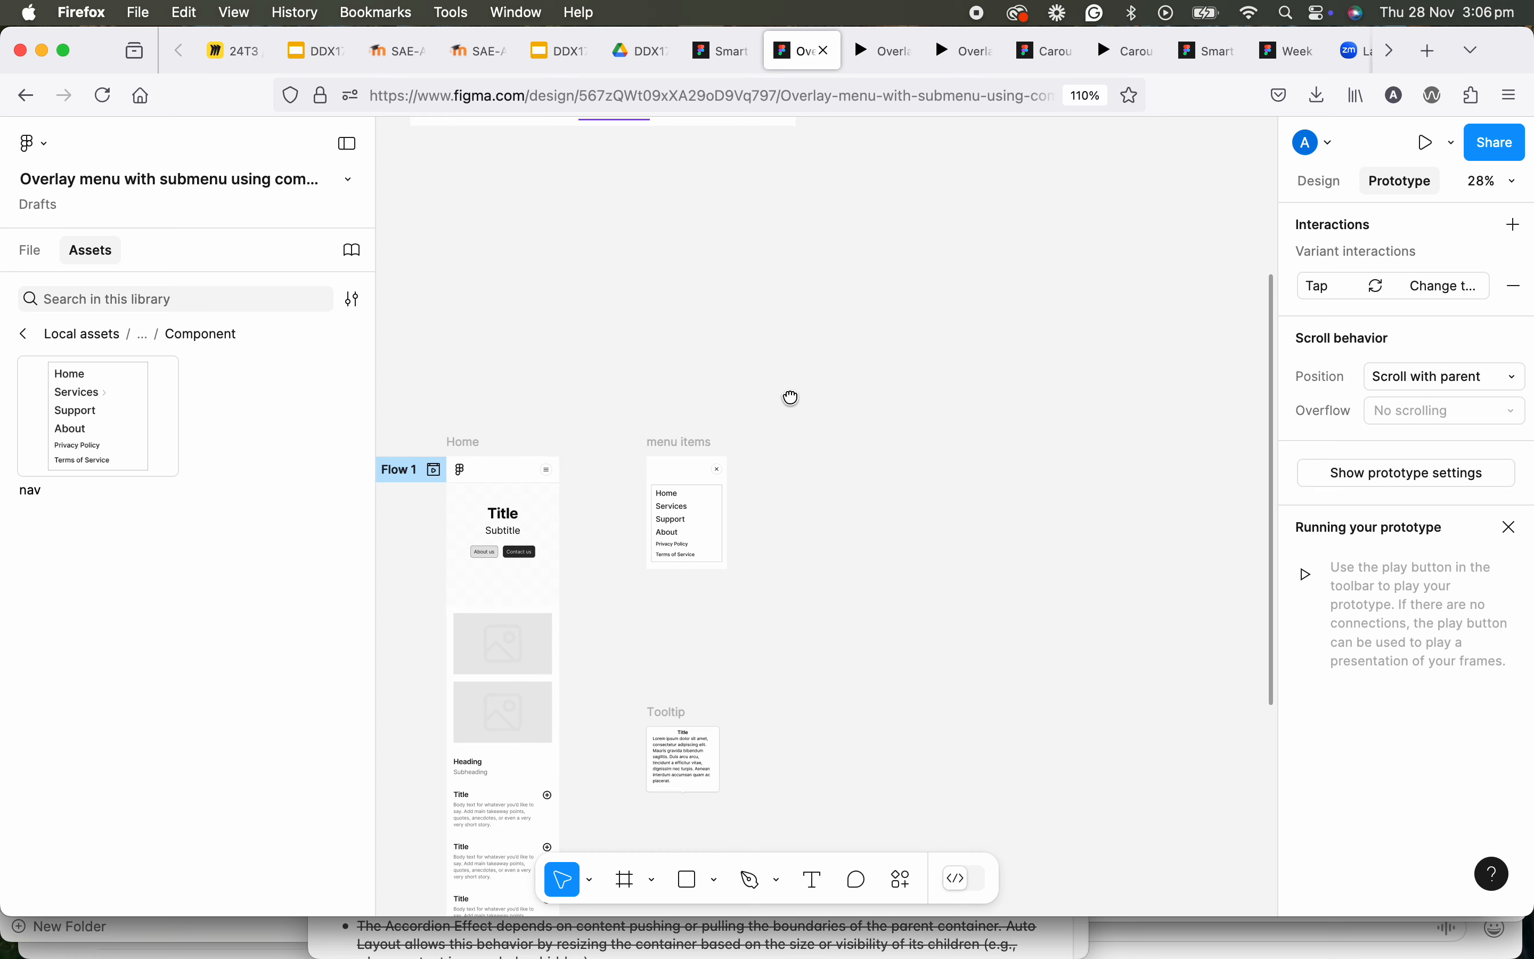
scroll(680, 510, "up", 5)
left_click(673, 493)
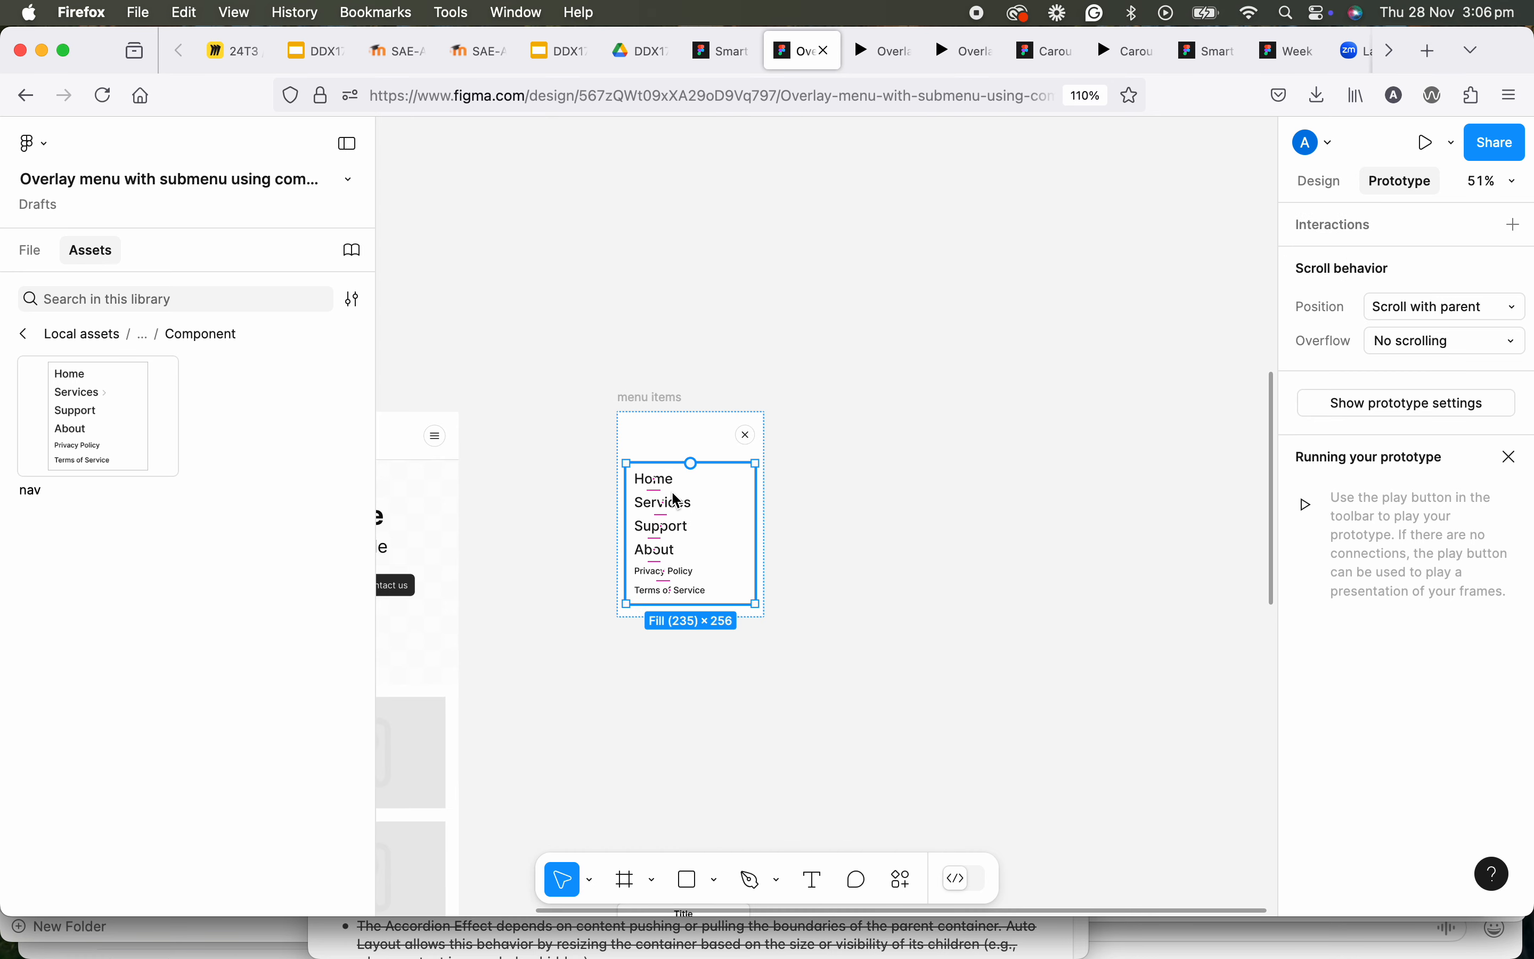
right_click(673, 494)
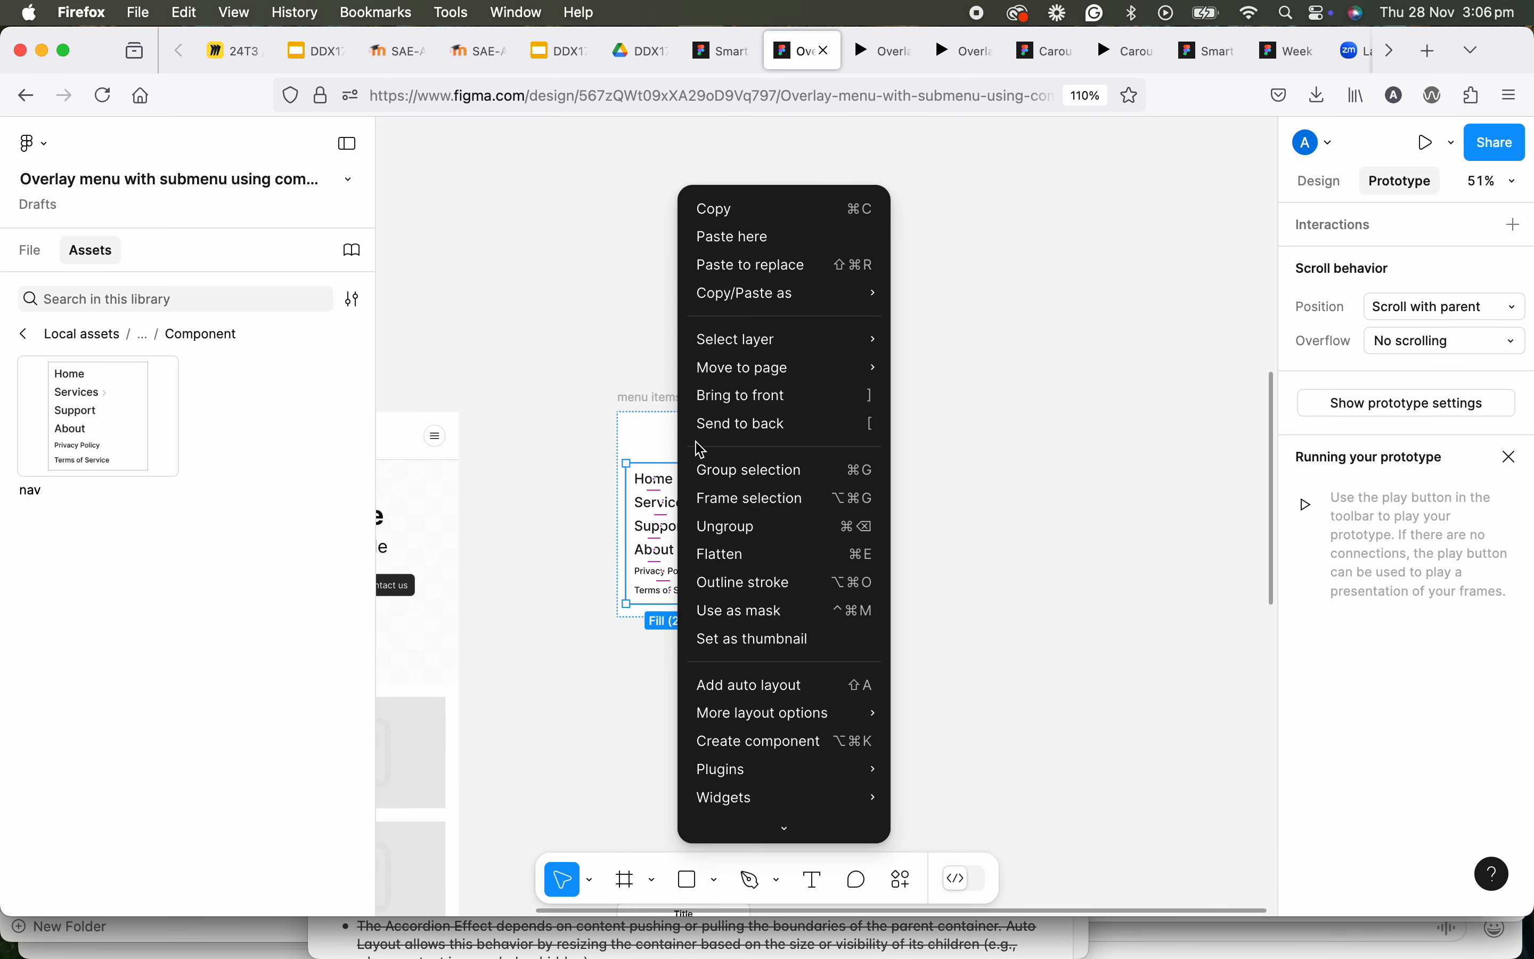
left_click(737, 265)
left_click(810, 539)
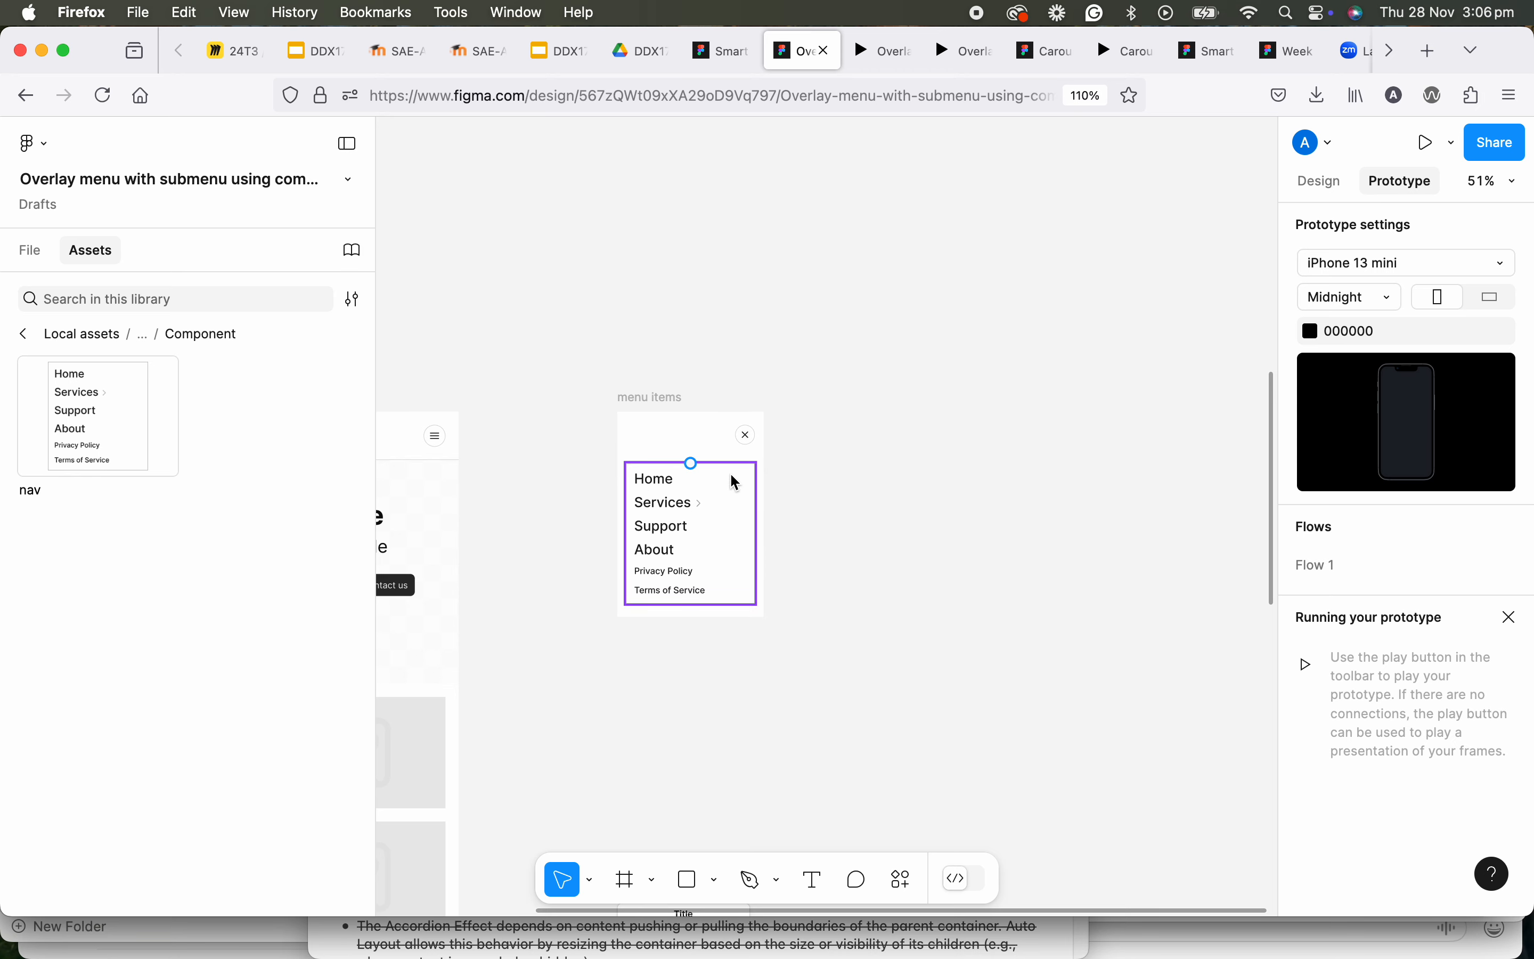
Link the Home frame's hamburger icon to the menu items frame with an on-tap Open overlay action
scroll(728, 472, "down", 3, "ctrl")
left_click(426, 419)
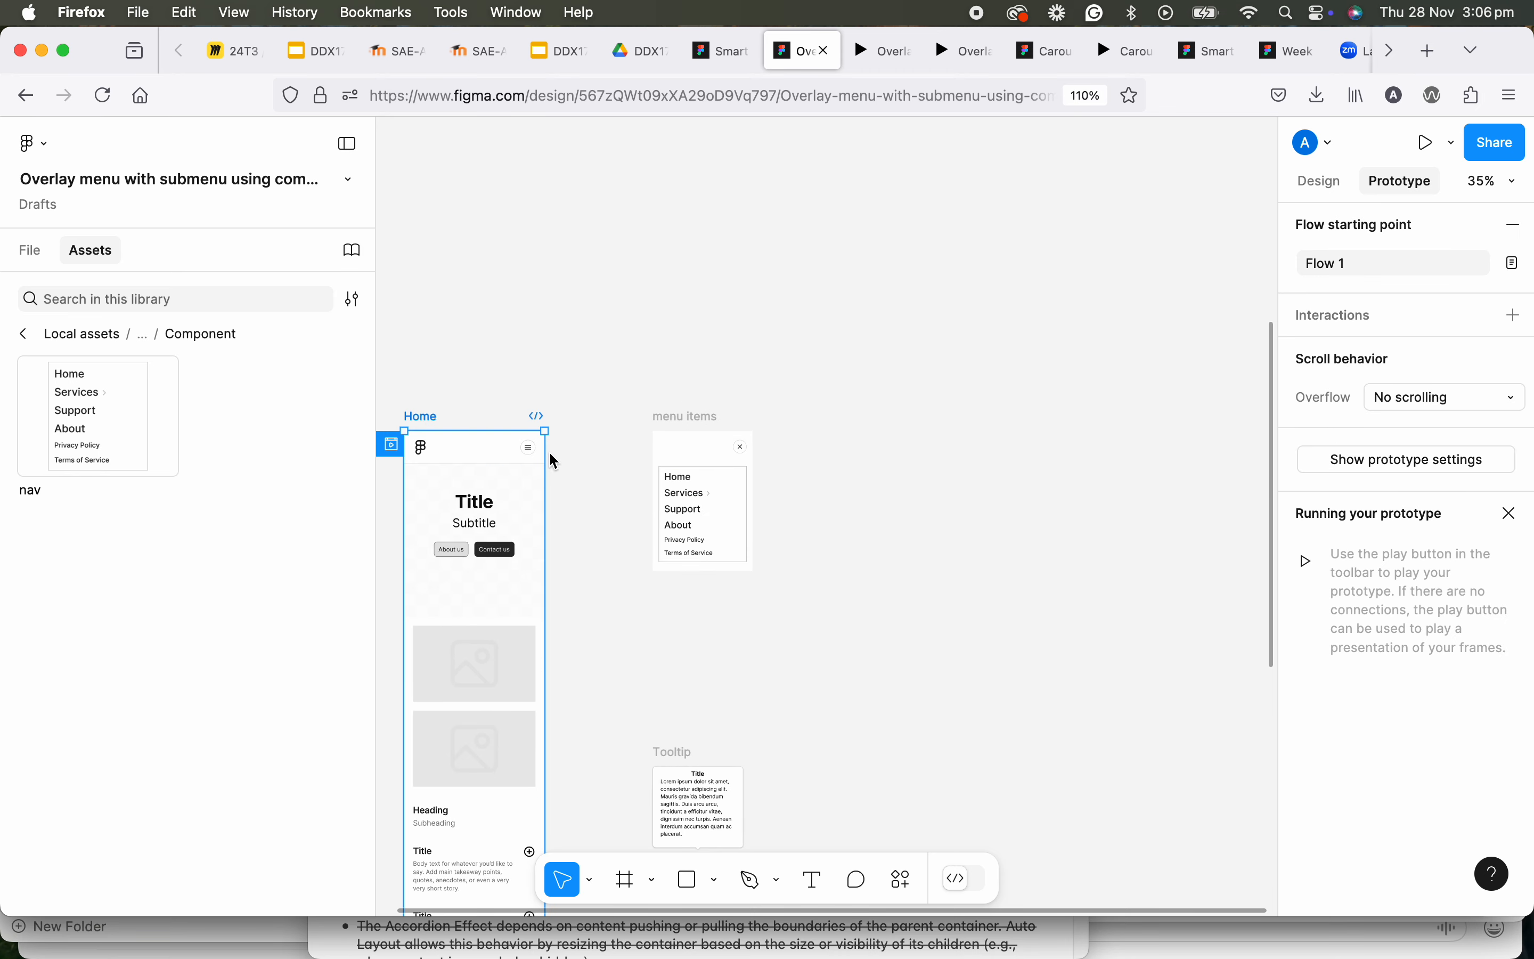
scroll(549, 450, "up", 3, "ctrl")
left_click(521, 447)
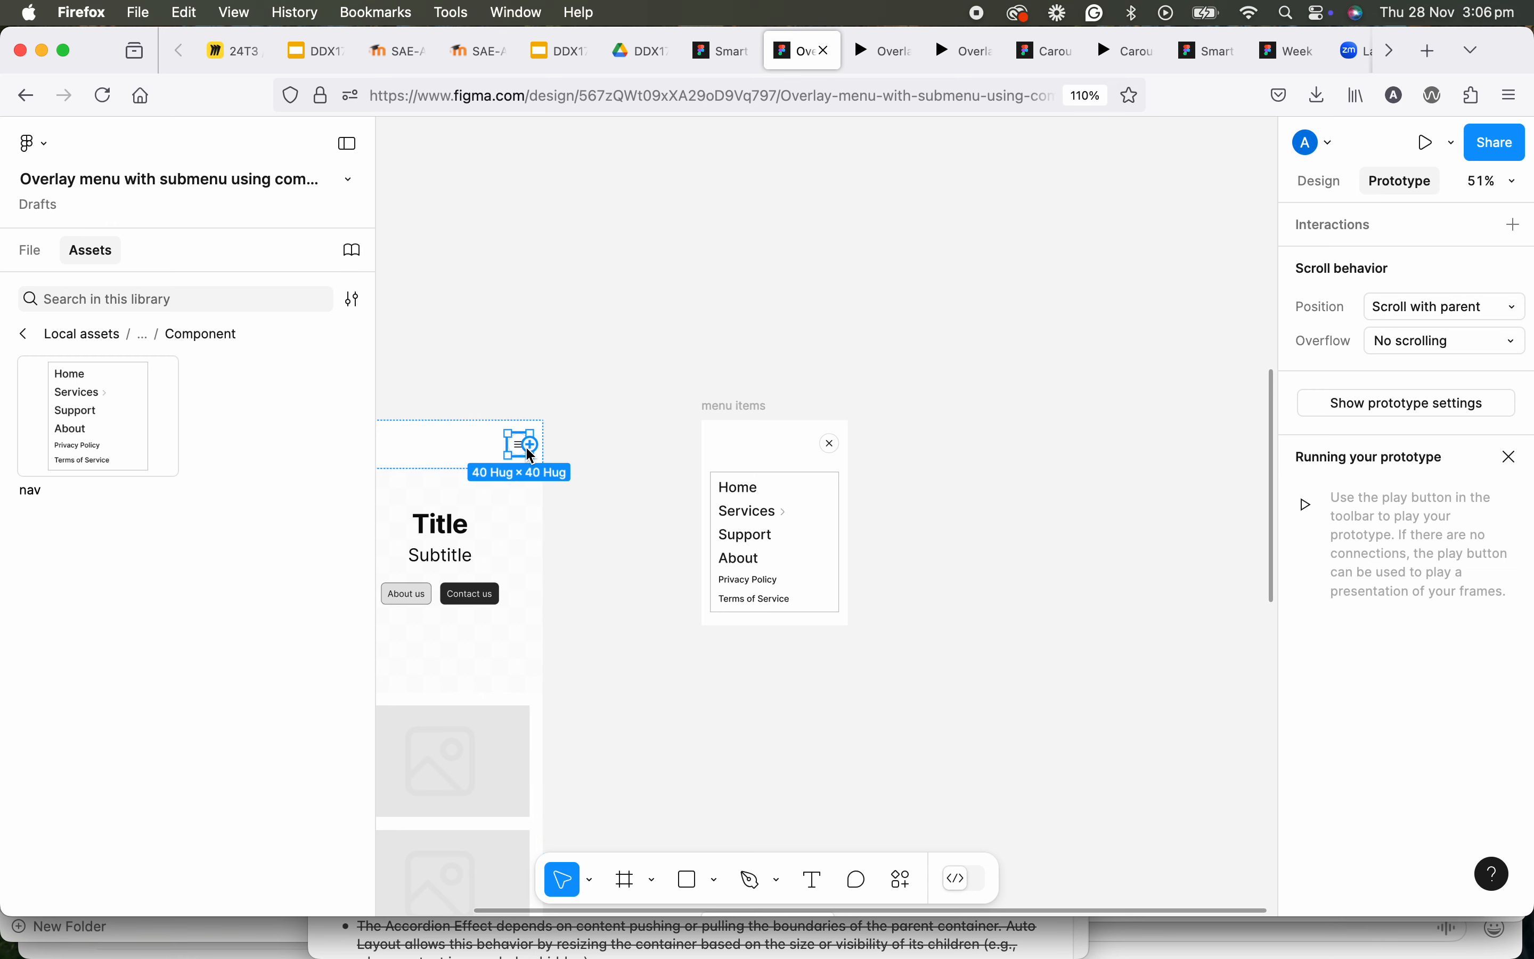
scroll(531, 455, "up", 3, "ctrl")
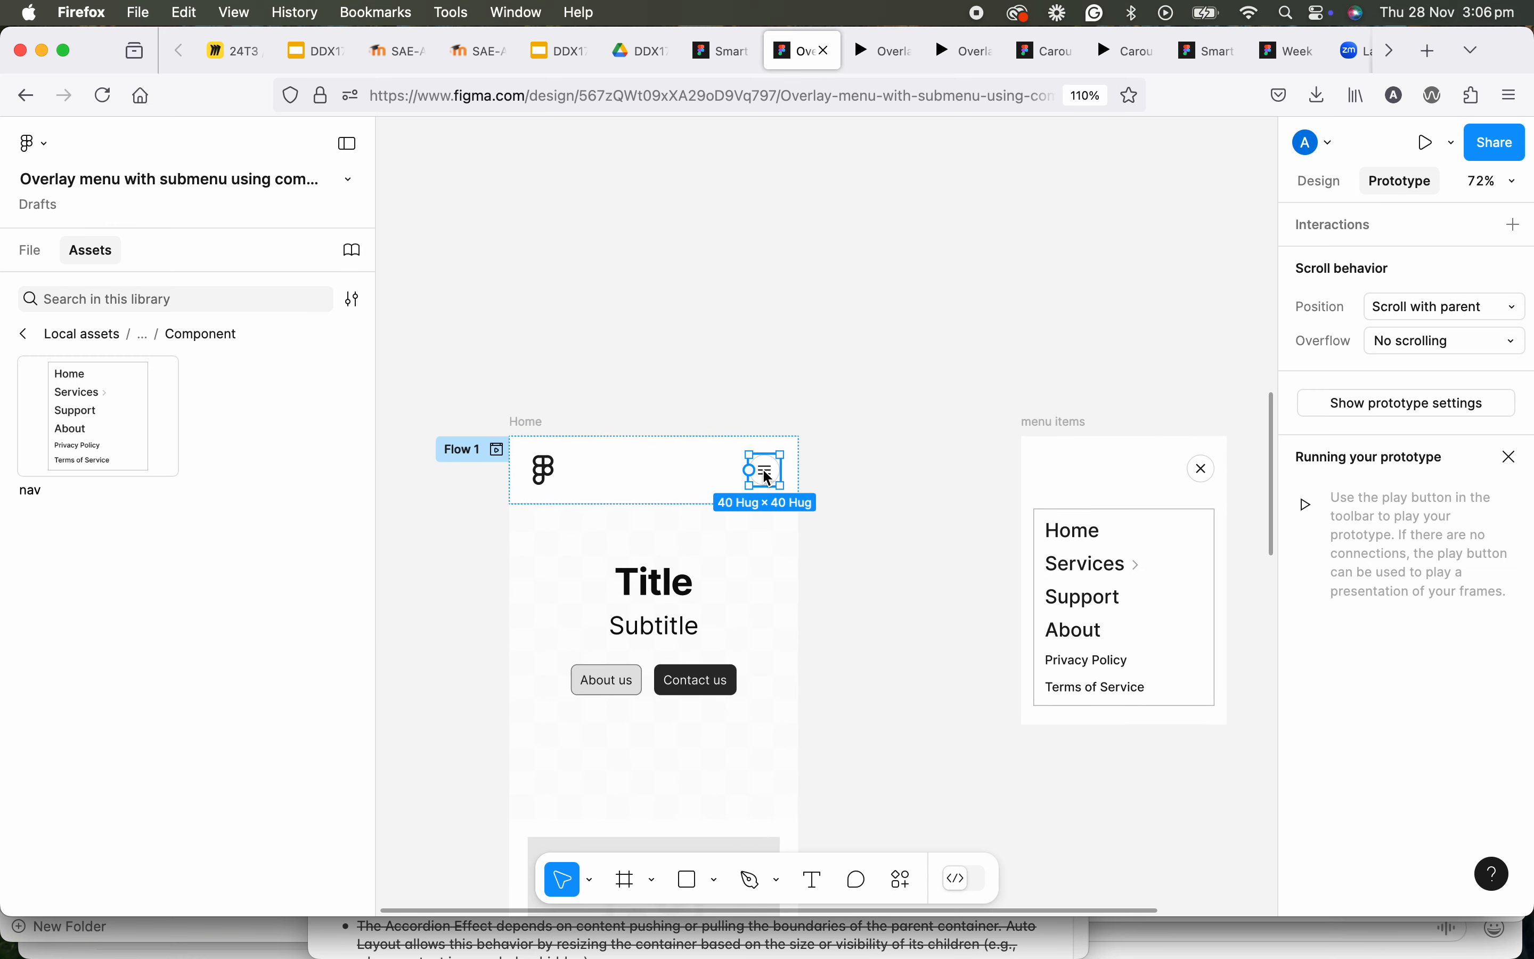
left_click_drag(780, 468, 1091, 582)
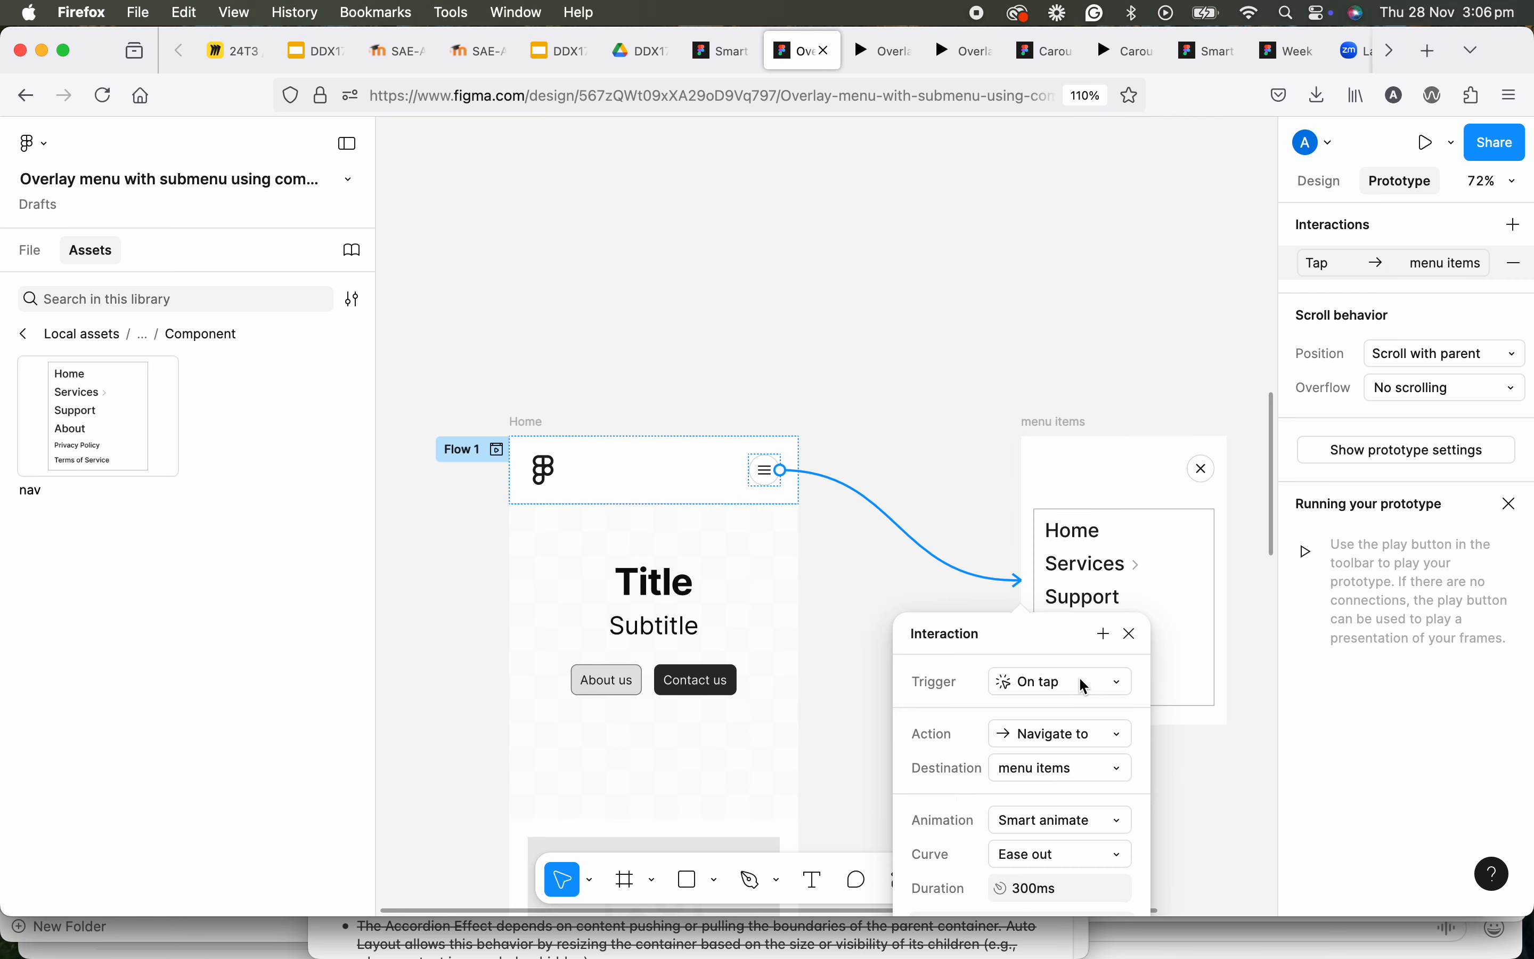
left_click(1079, 741)
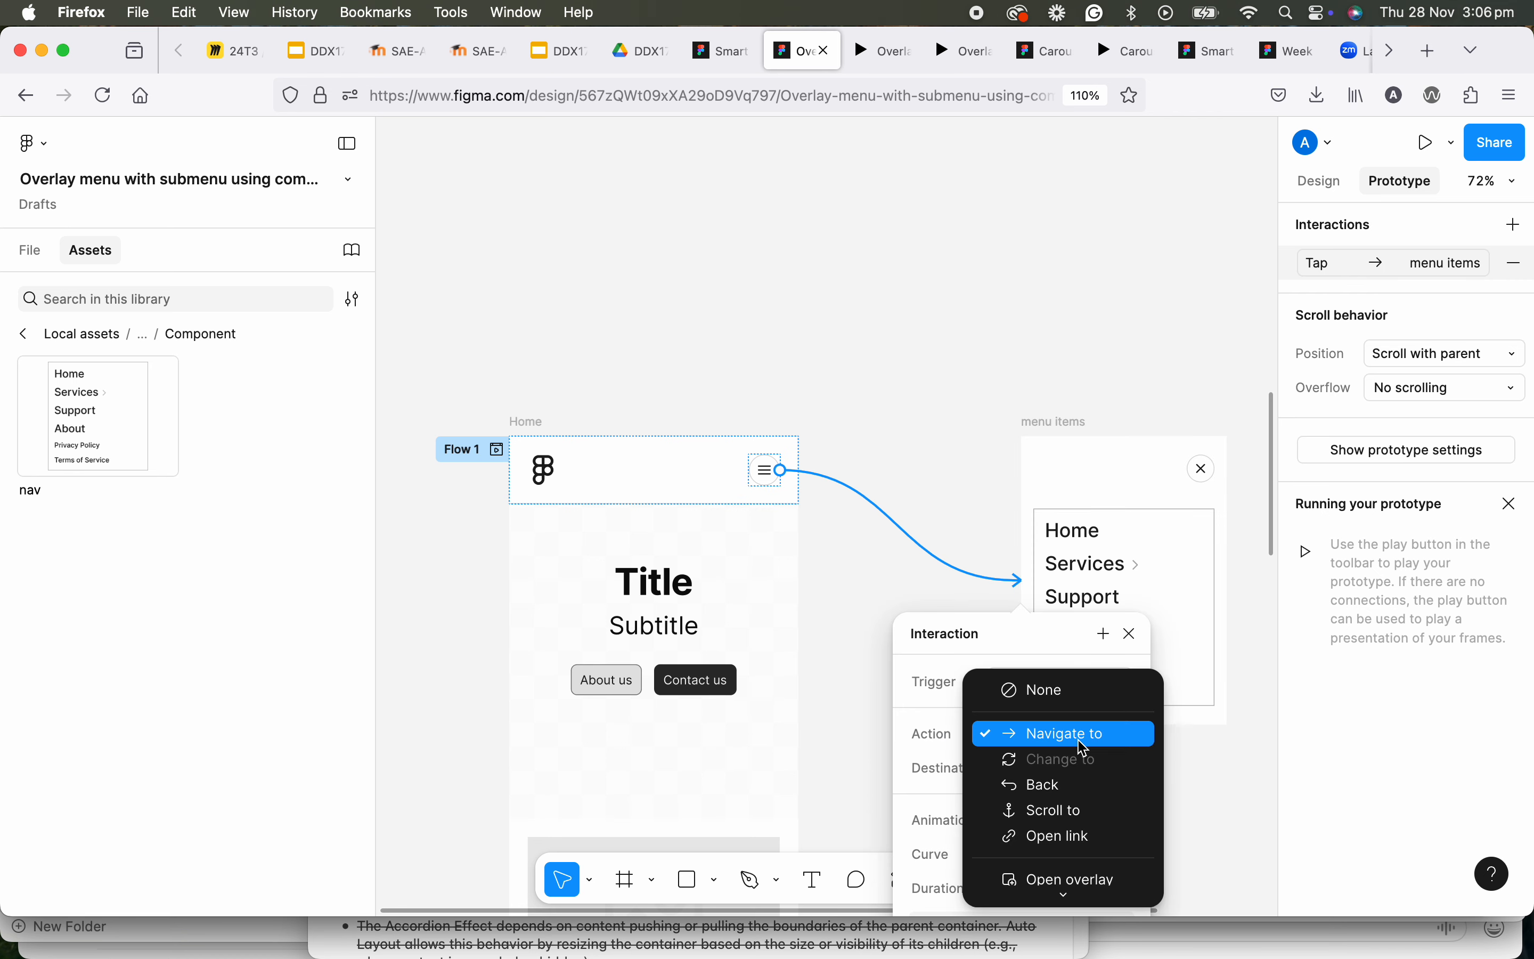
scroll(1070, 877, "down", 1)
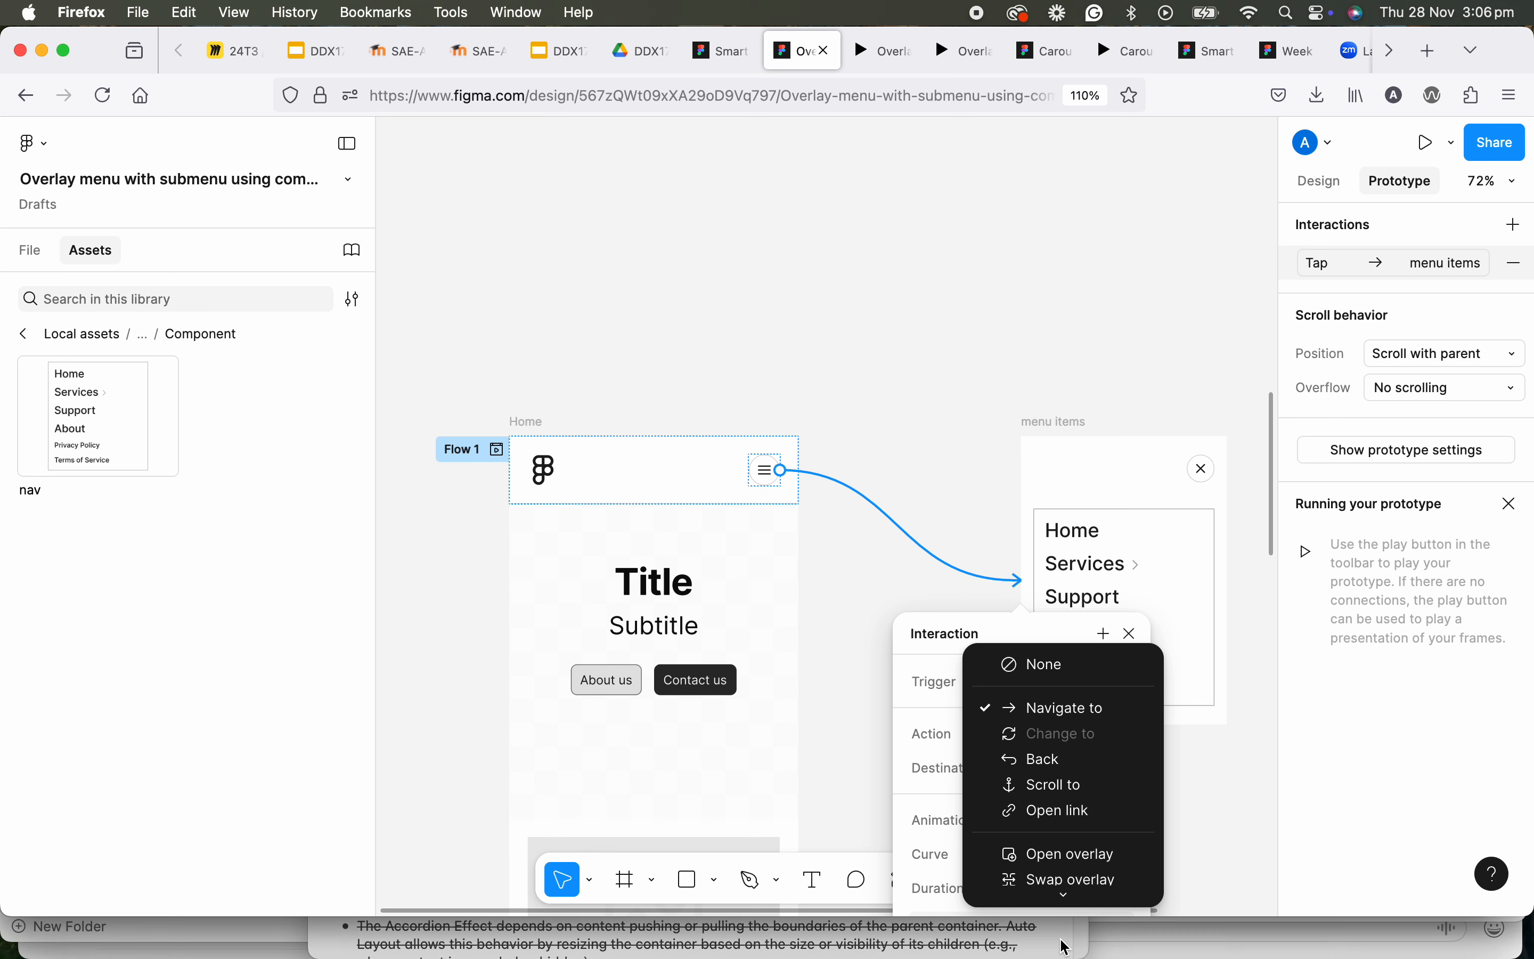
left_click(1053, 858)
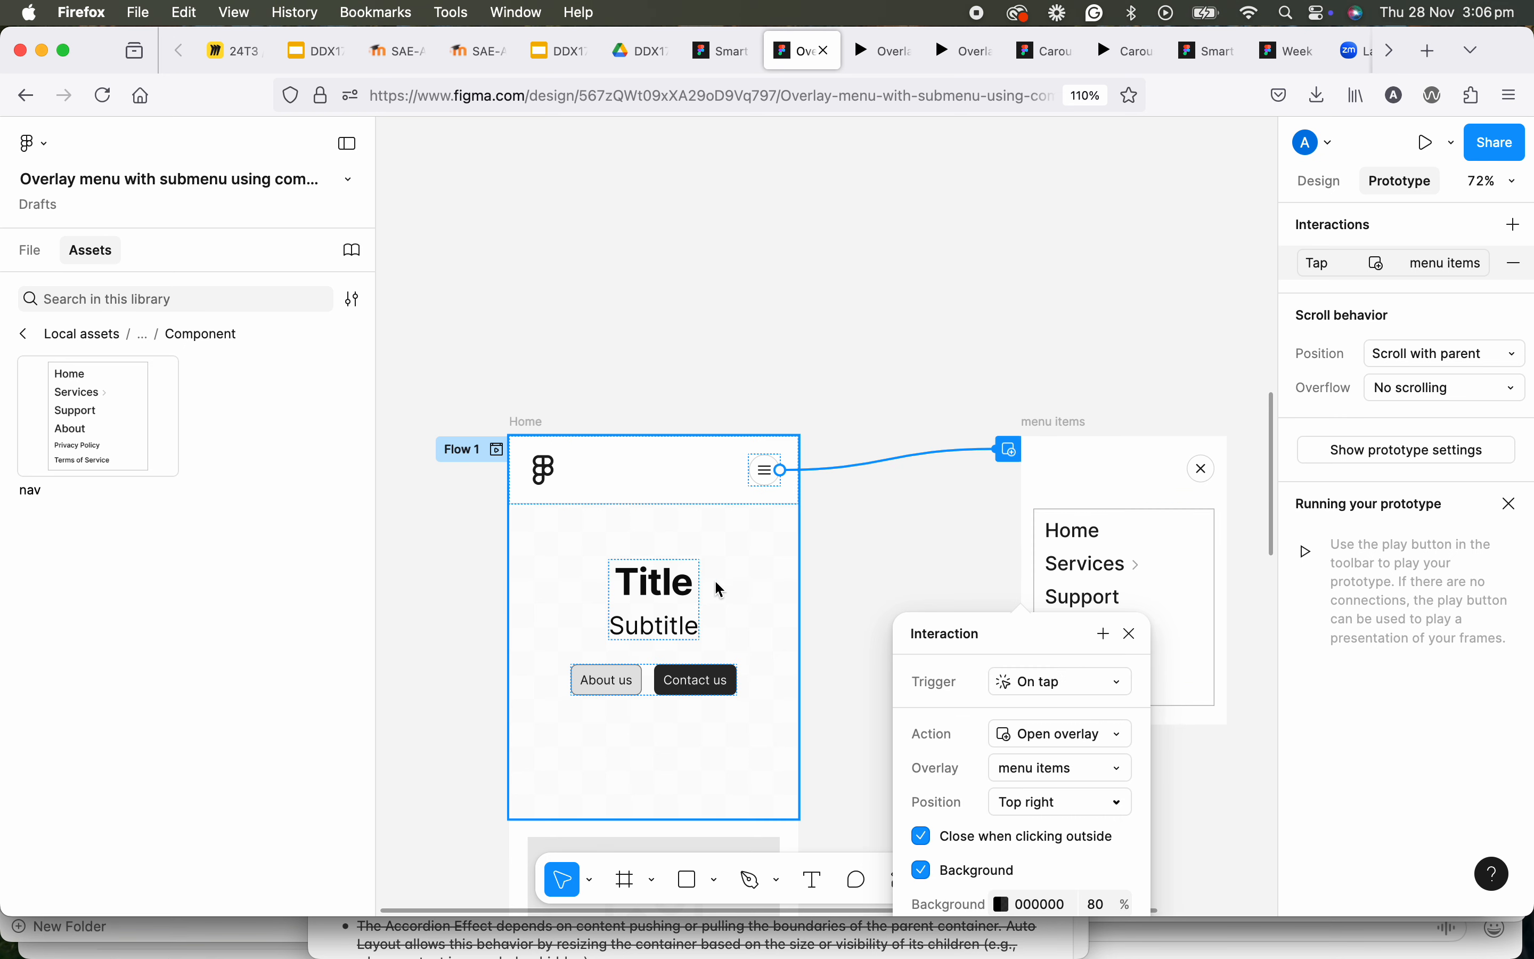
Set the hamburger interaction's overlay background opacity to 60% and its animation to Move in
scroll(1024, 722, "up", 3)
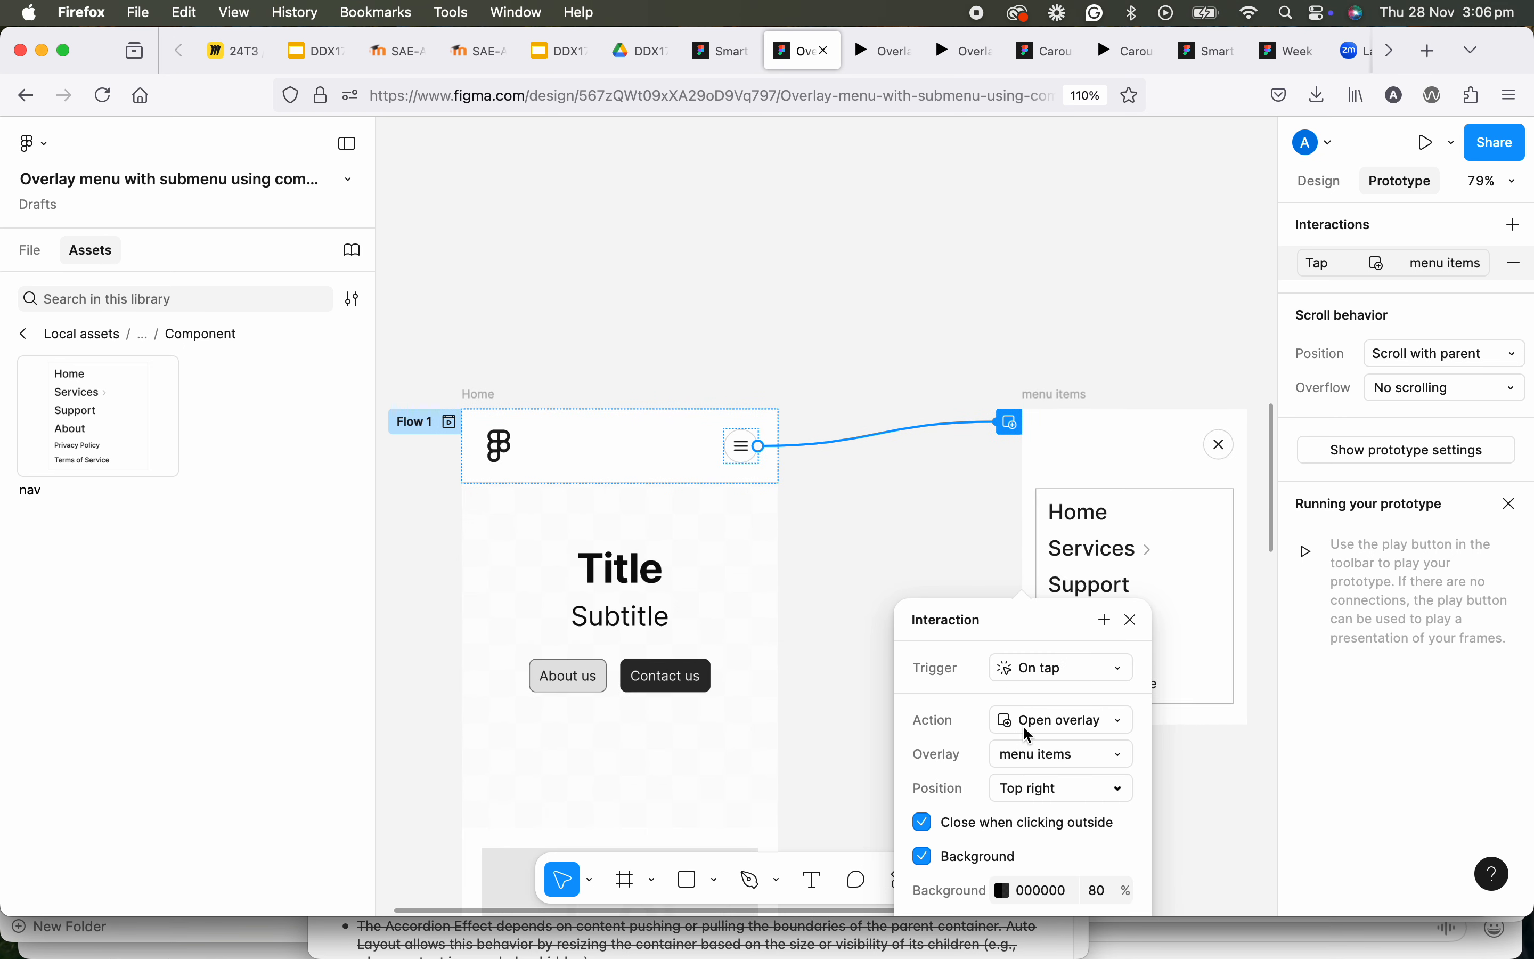
scroll(1027, 735, "up", 2)
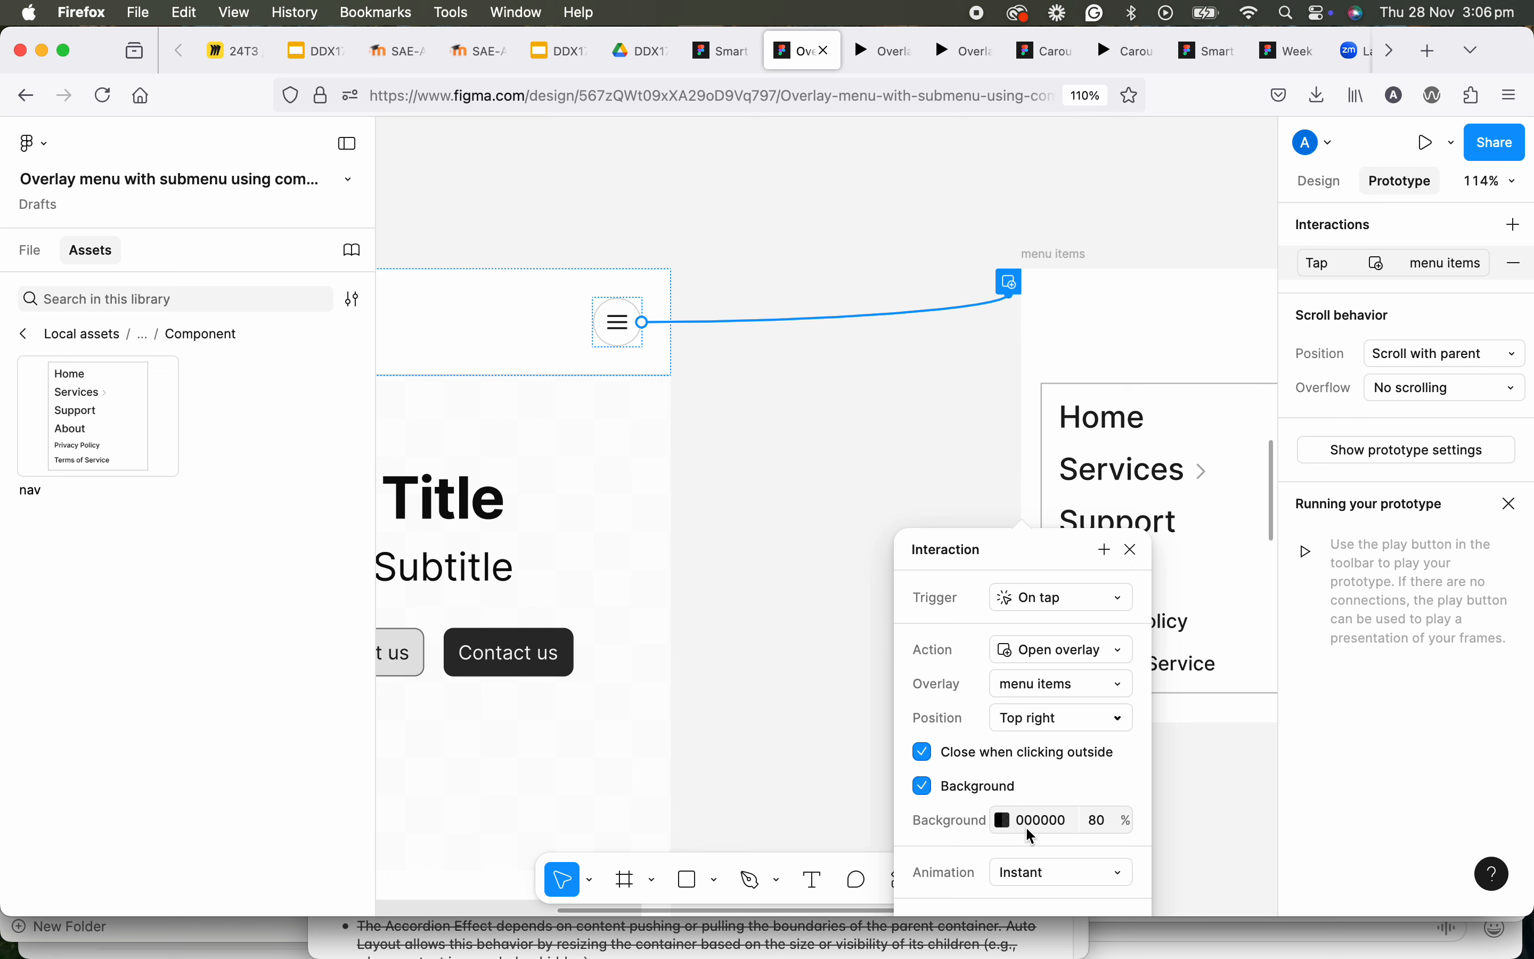
left_click(1100, 818)
type("60")
key("Tab")
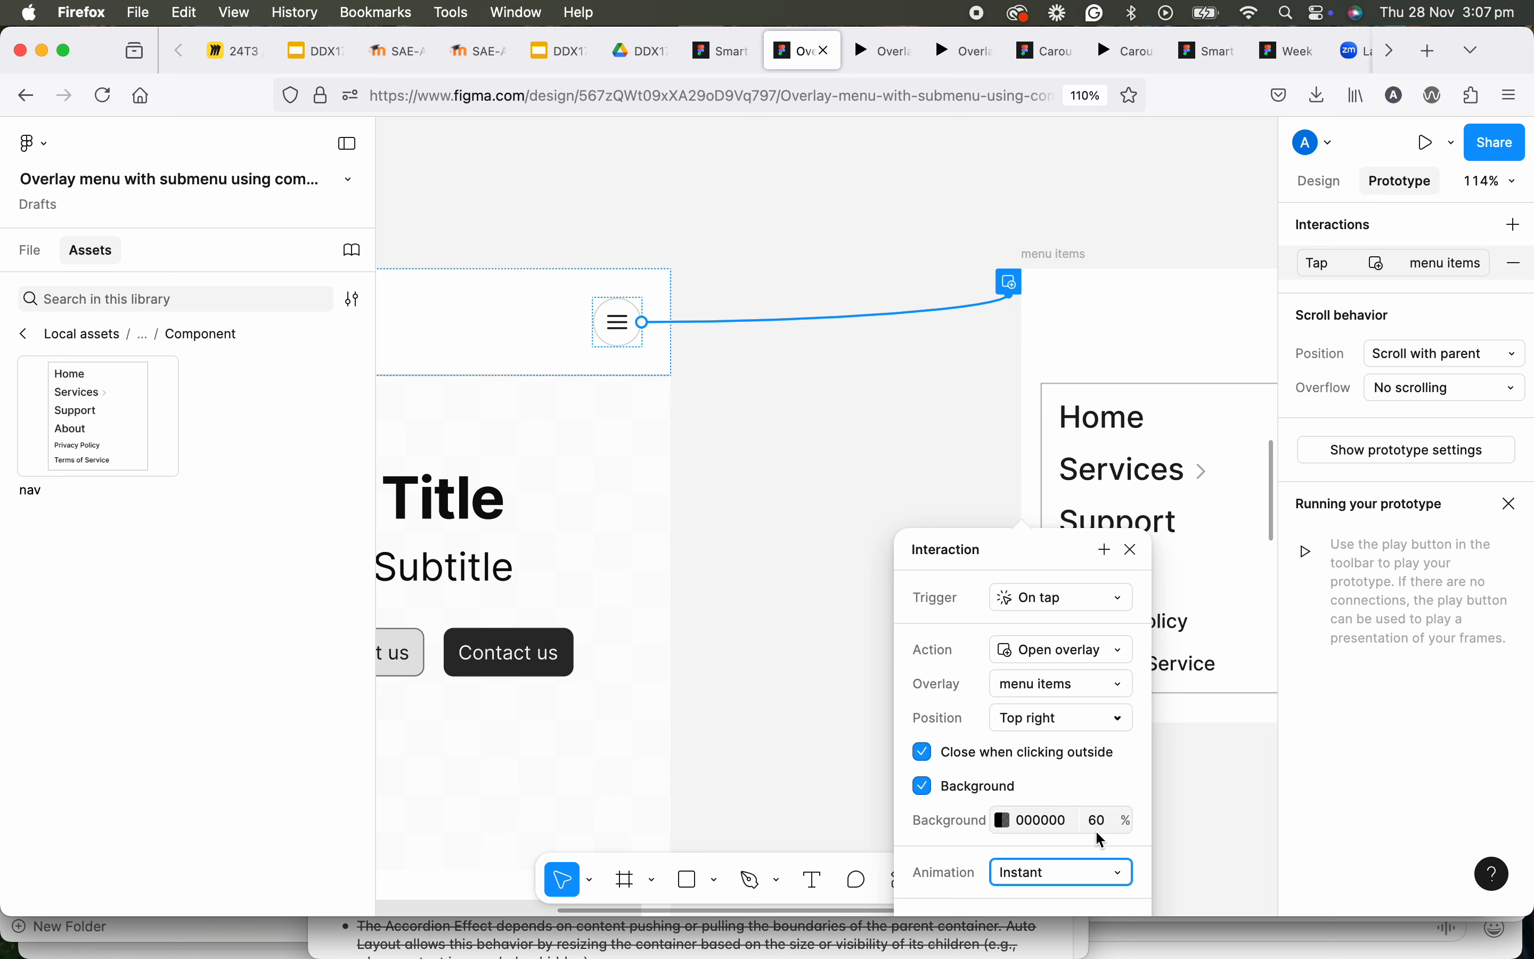
left_click(1058, 873)
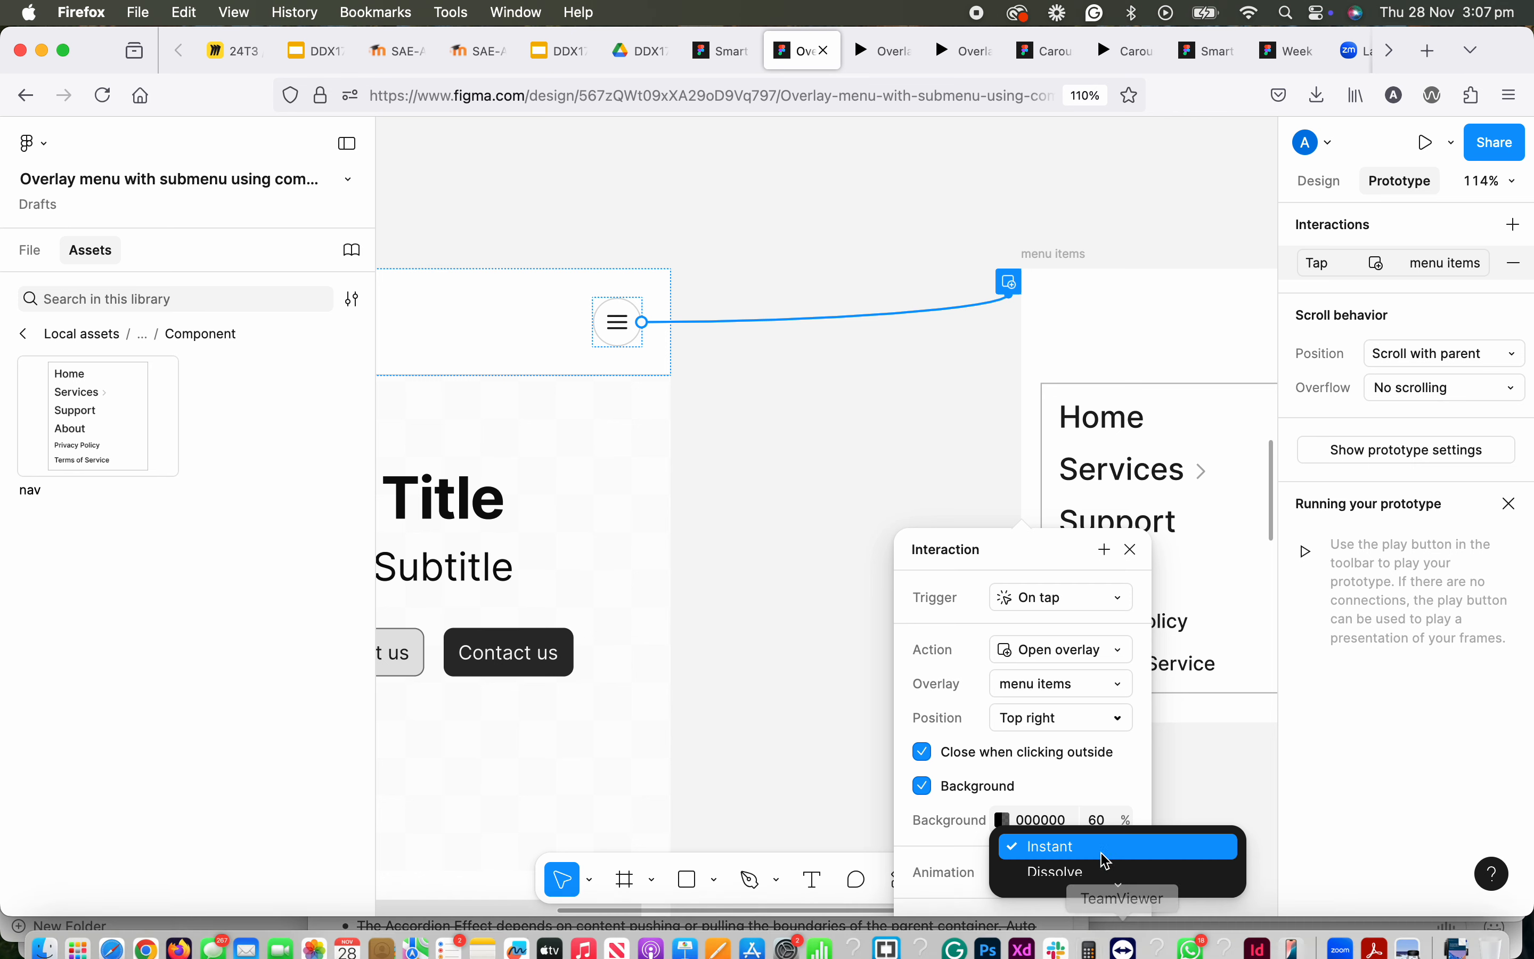
mouse_move(1113, 883)
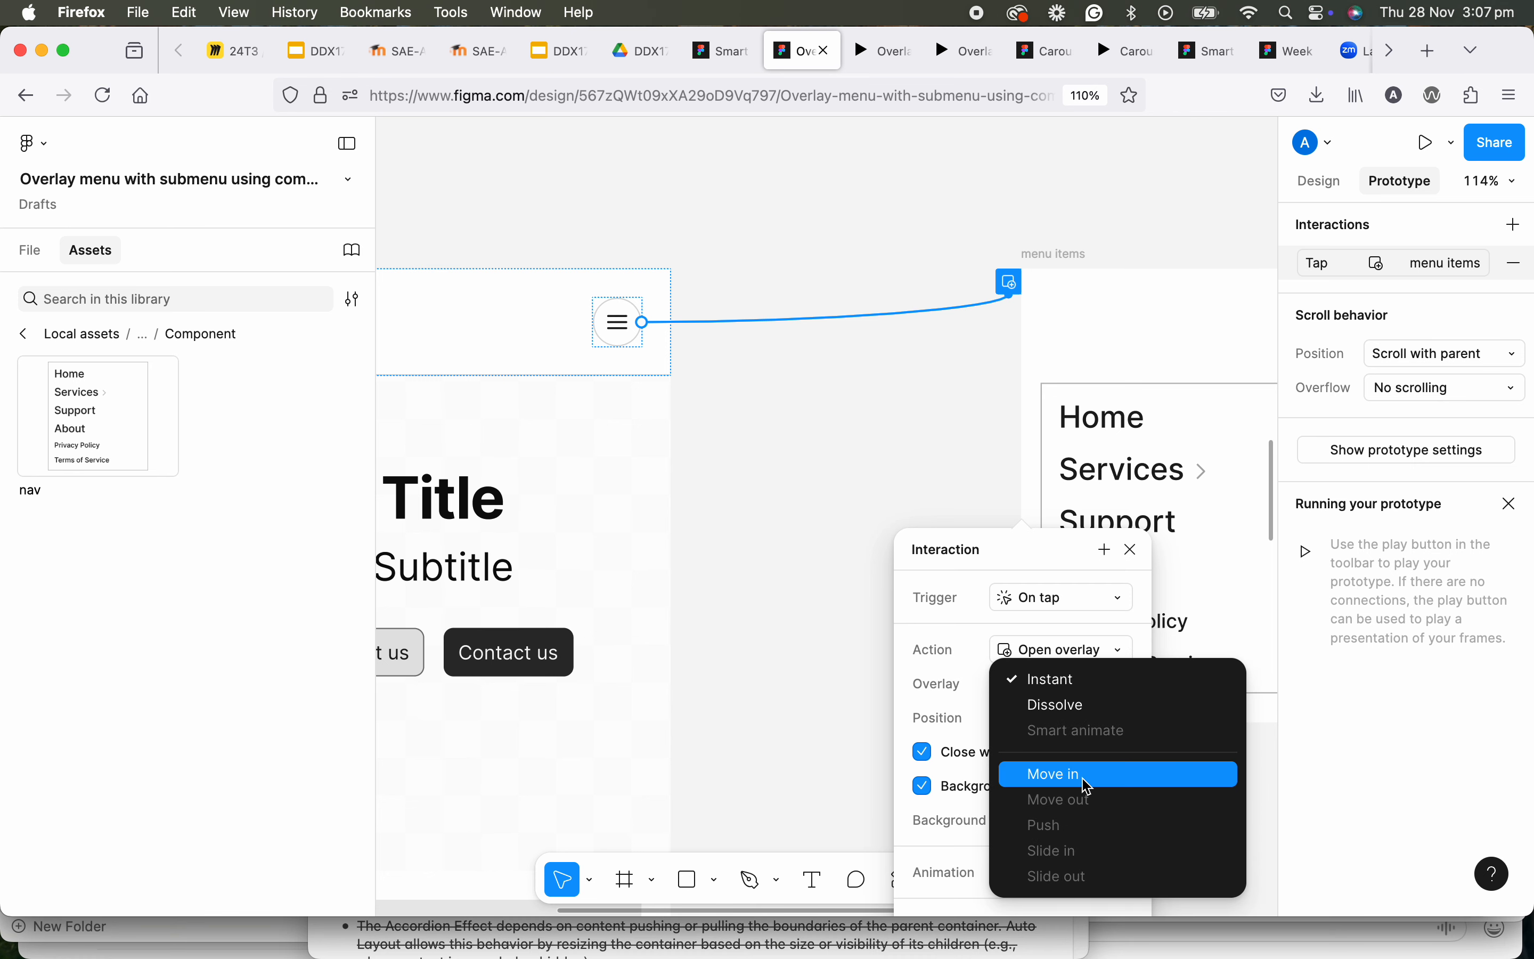
left_click(1082, 777)
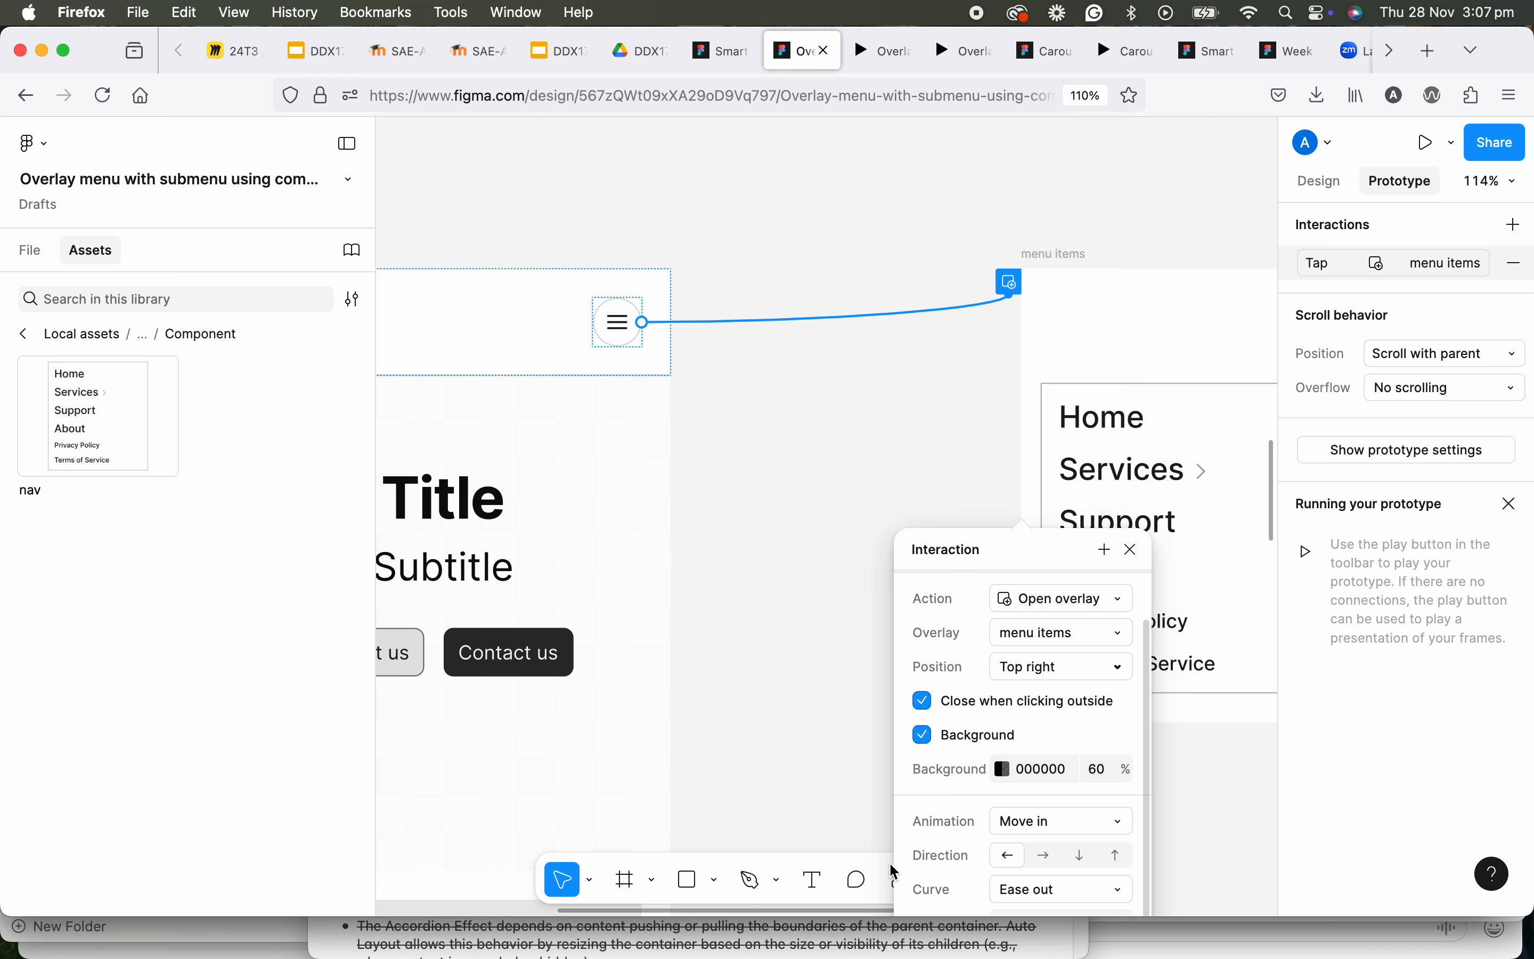
left_click(1134, 549)
Present the Home frame as a prototype and test opening the overlay menu and tapping its close icon
scroll(644, 439, "down", 5)
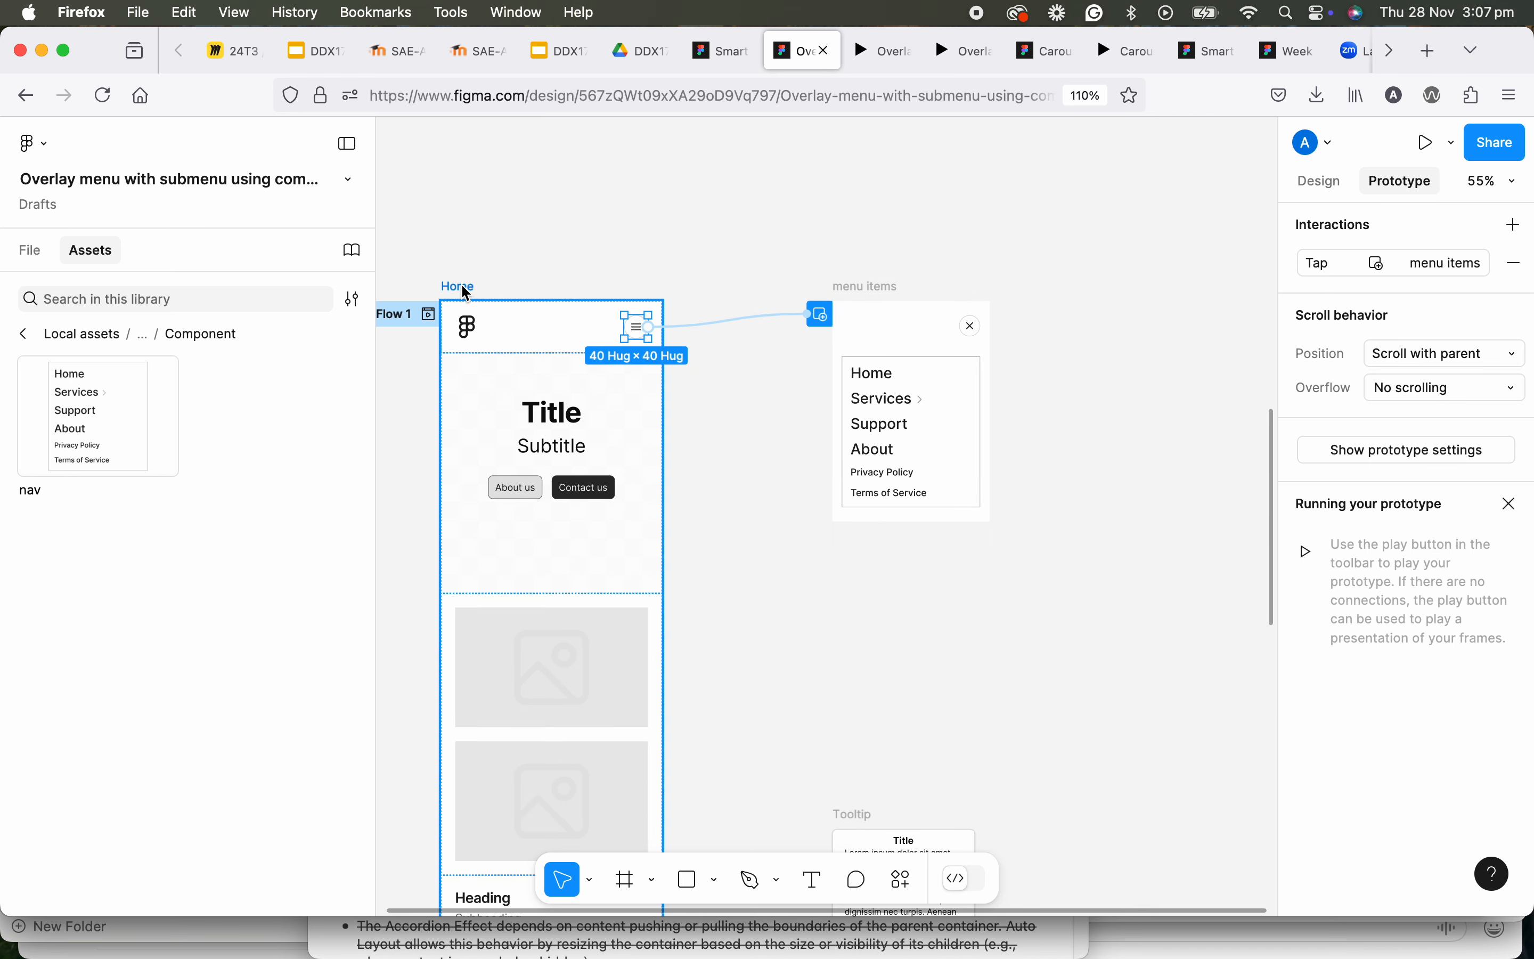
left_click(467, 292)
left_click(1427, 142)
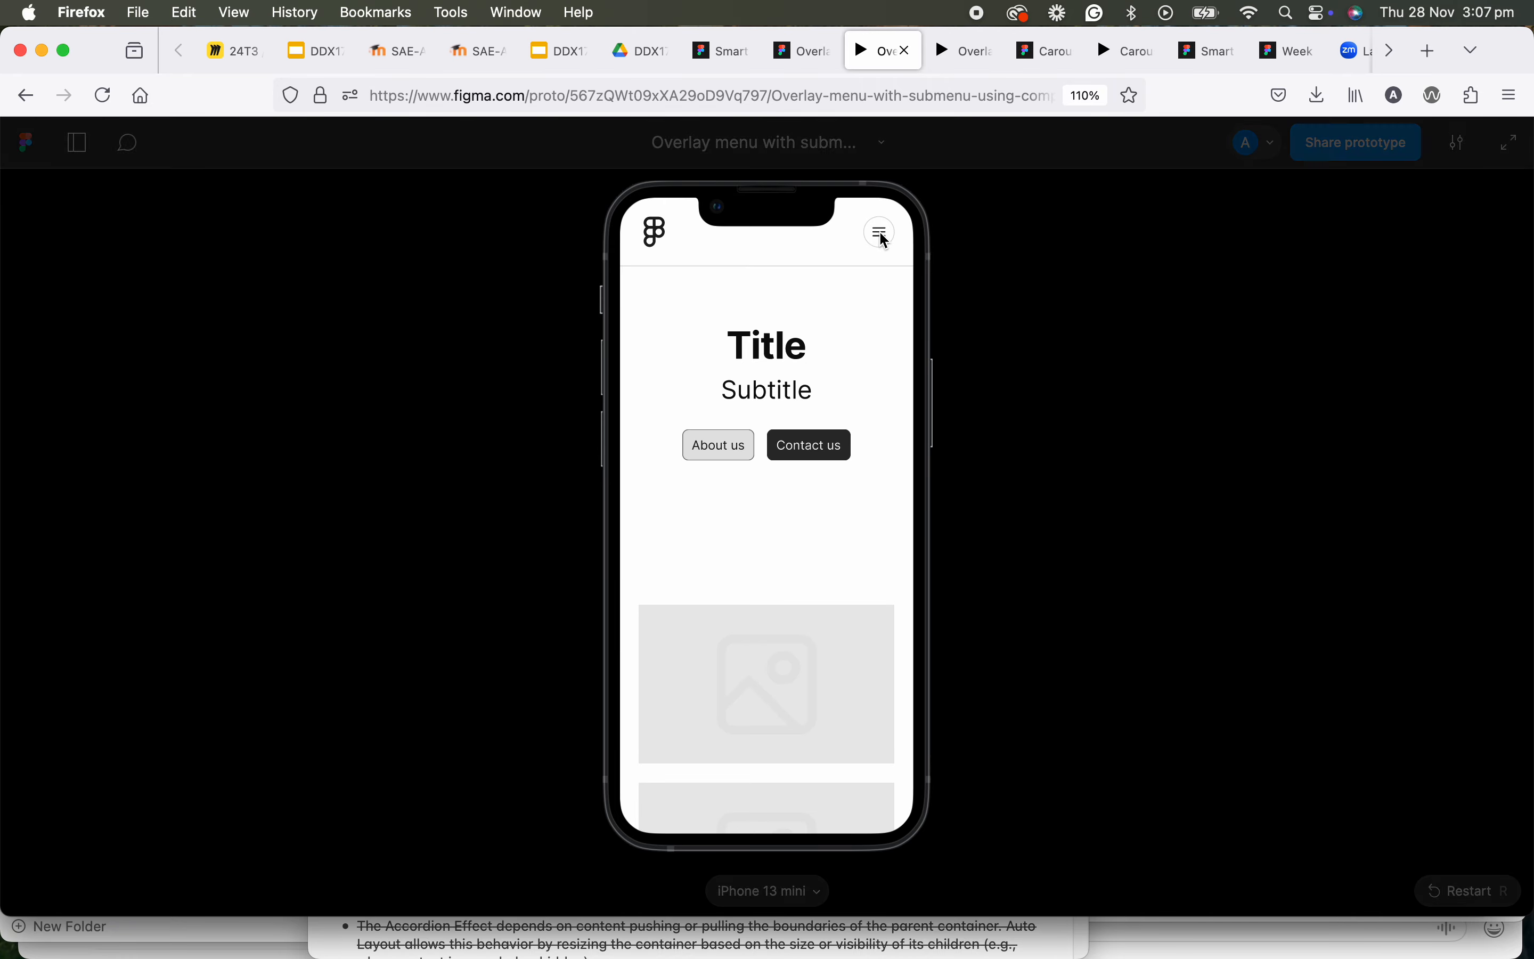
left_click(881, 233)
left_click(844, 519)
left_click(881, 232)
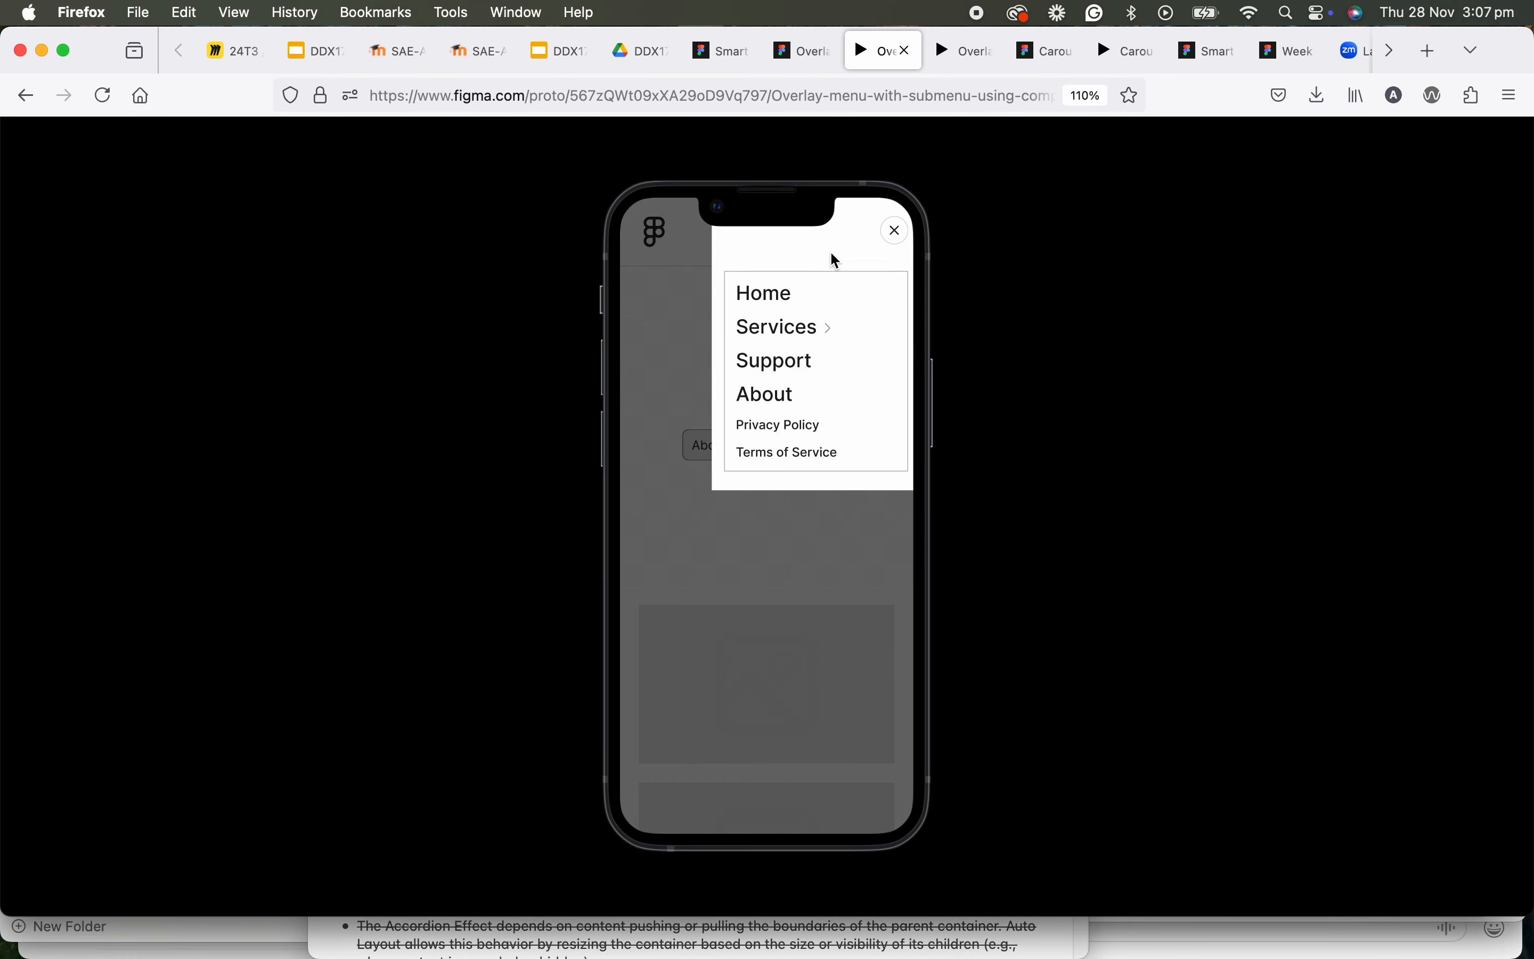
left_click(843, 254)
left_click(880, 233)
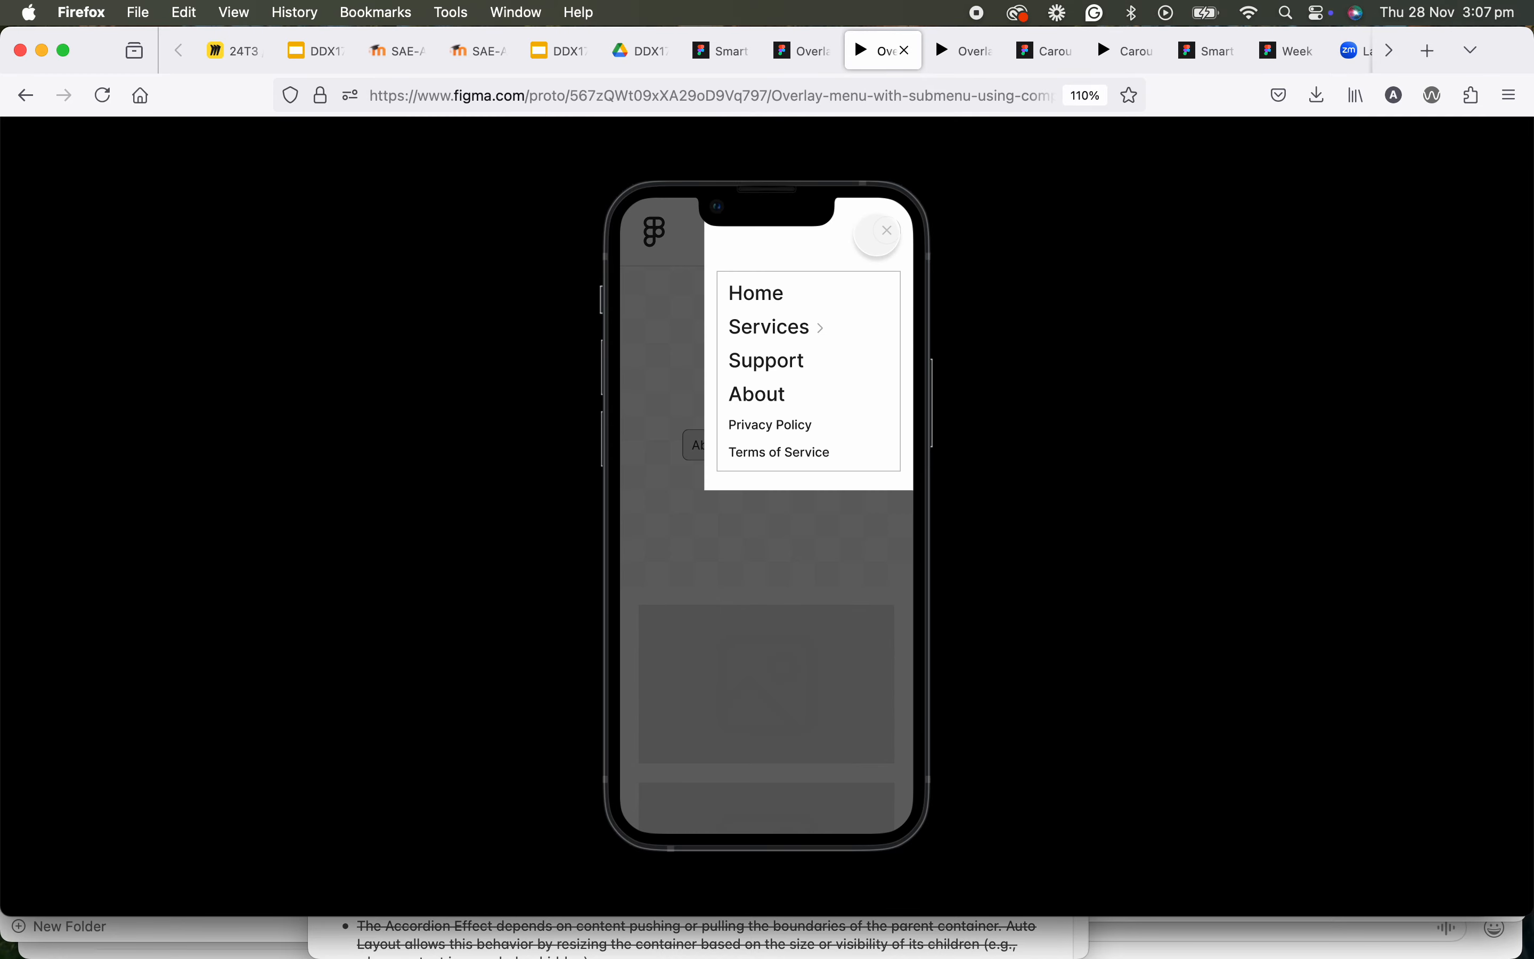
left_click(890, 231)
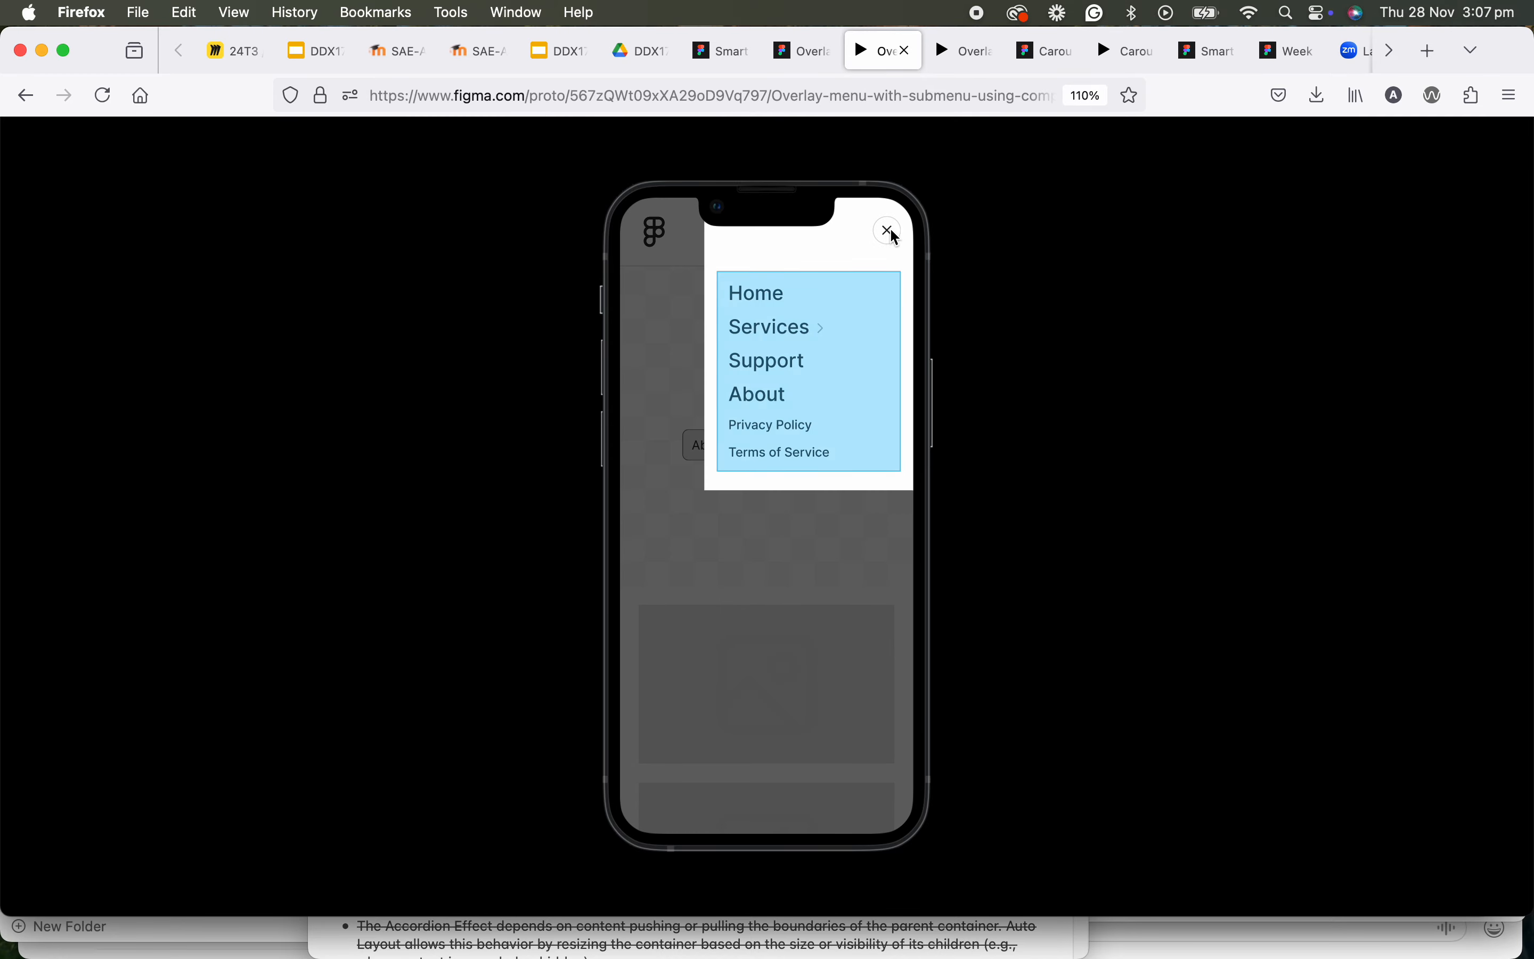
Back in the design file, give the close icon in the menu items frame an on-tap Close overlay interaction
left_click(796, 50)
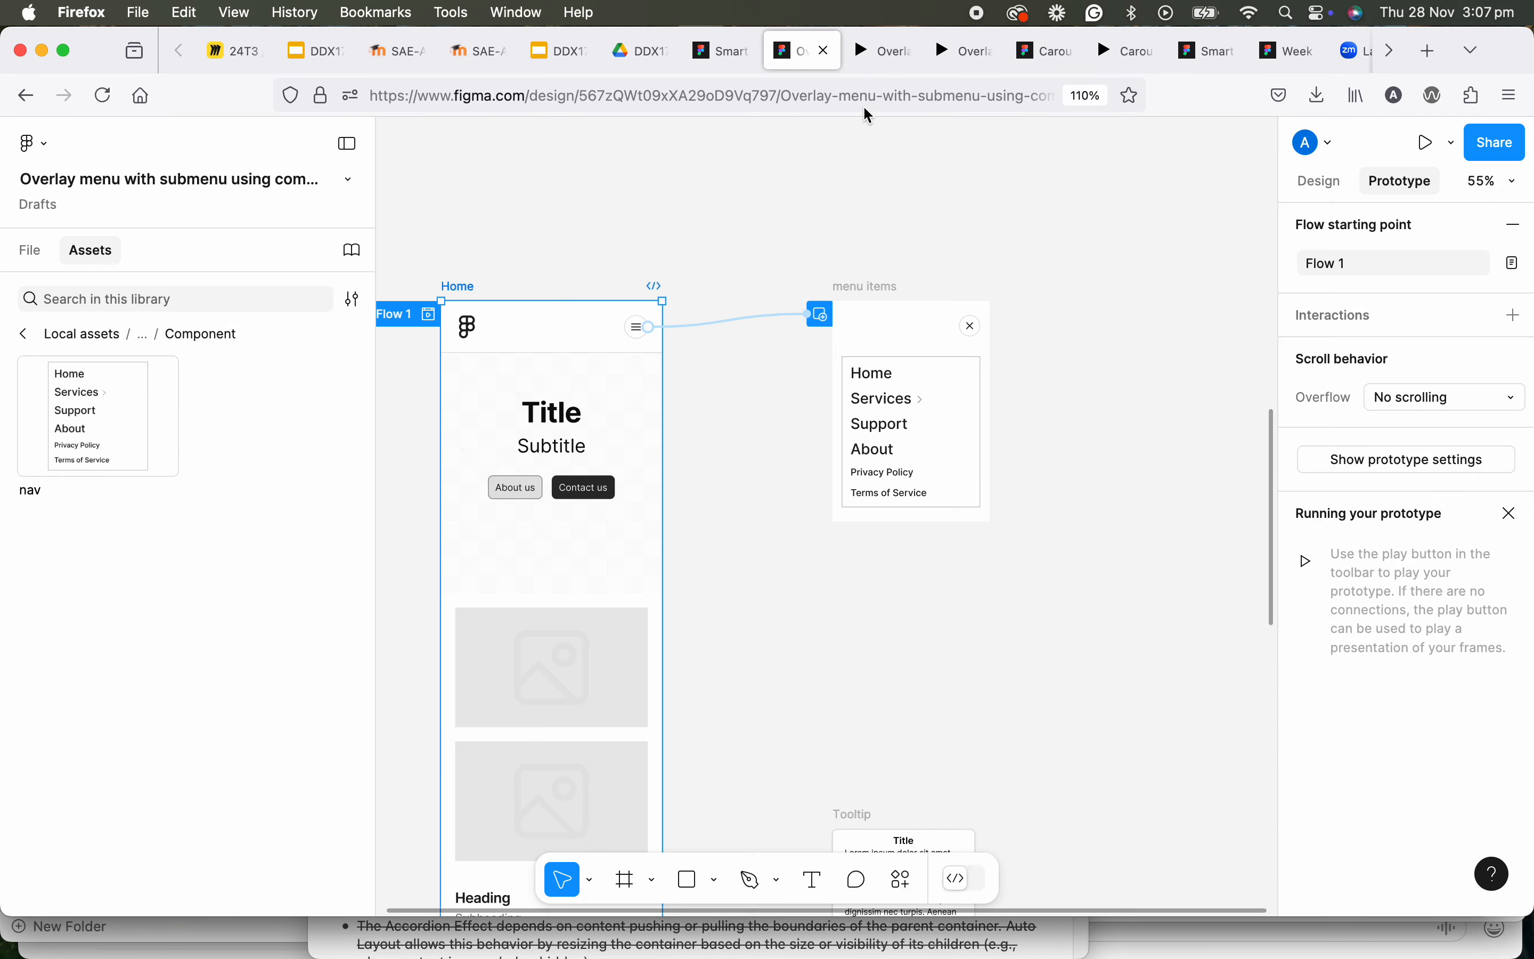
left_click(974, 330)
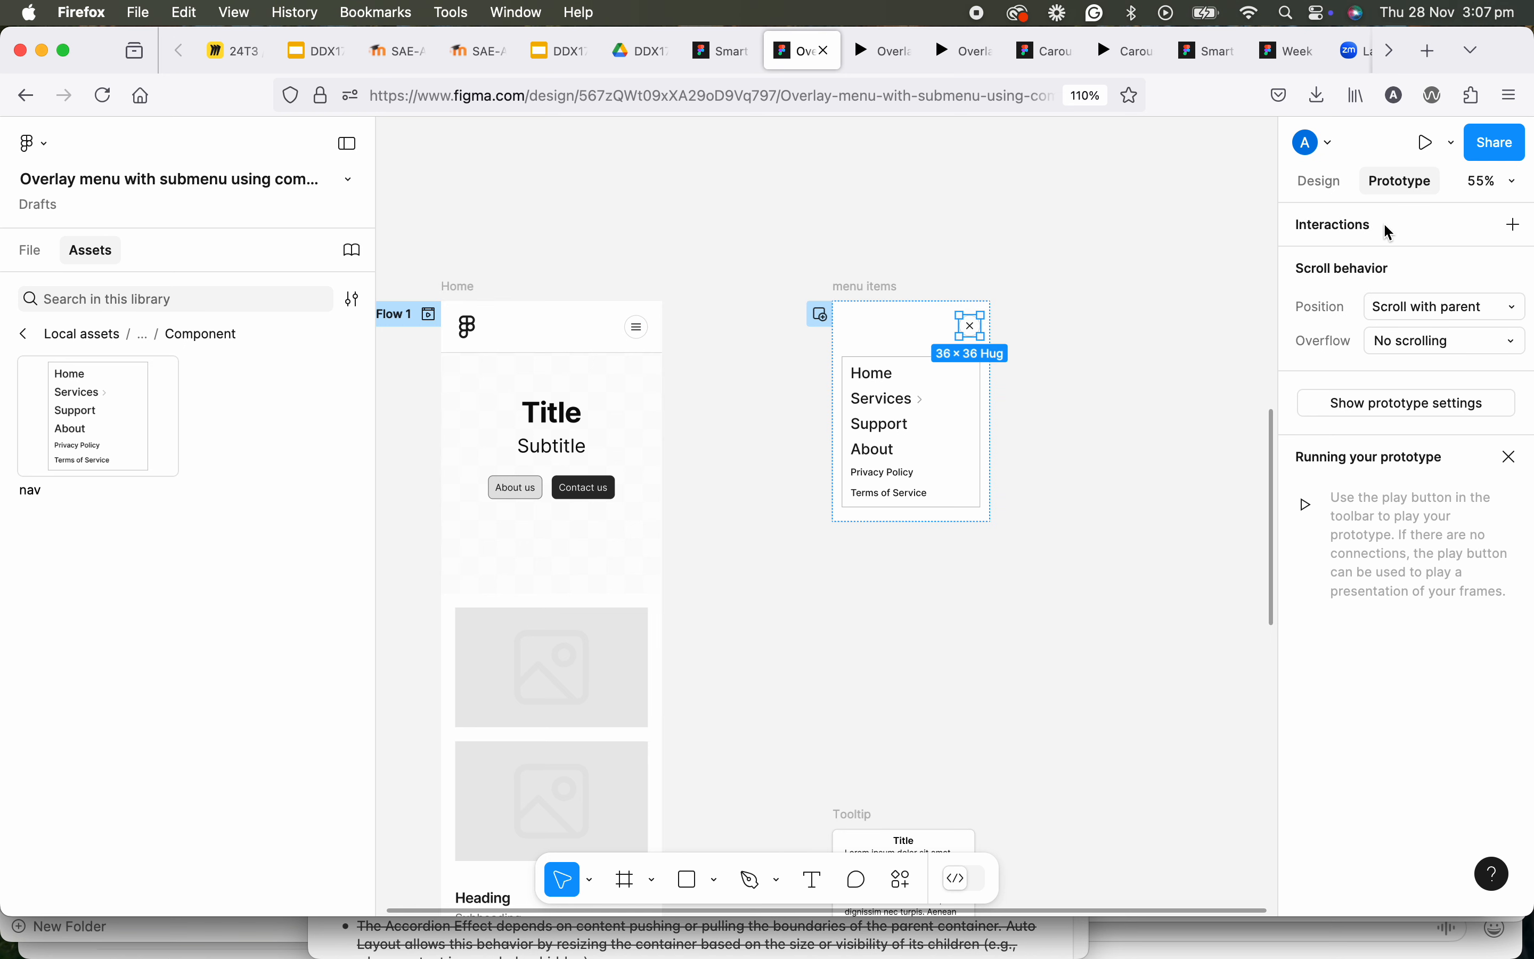
left_click(1516, 226)
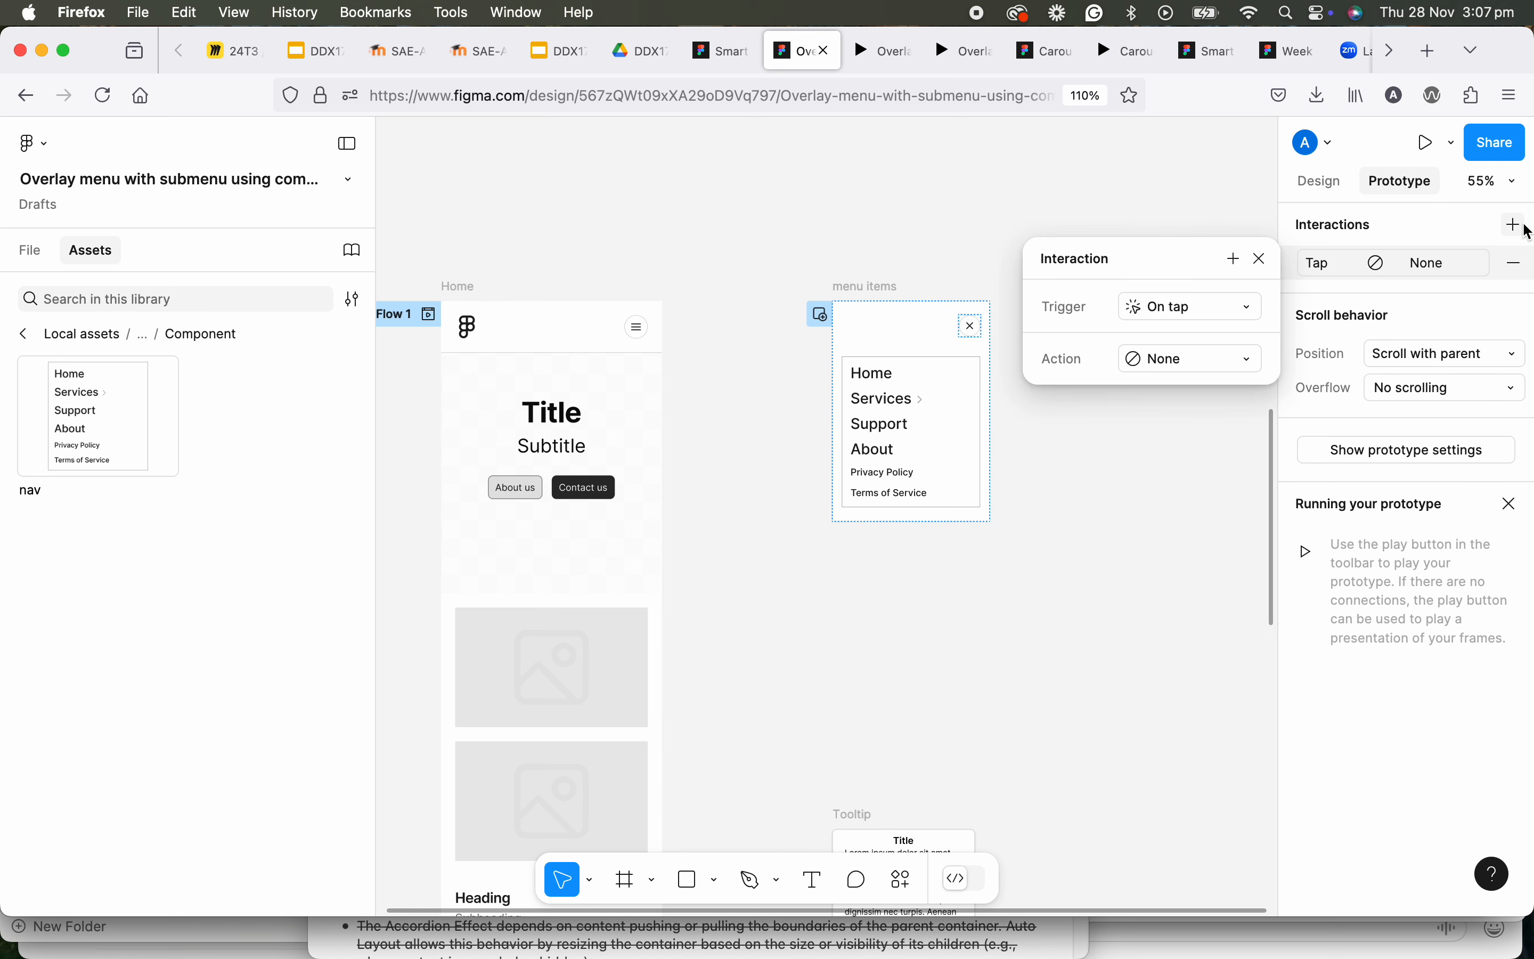
left_click(1227, 362)
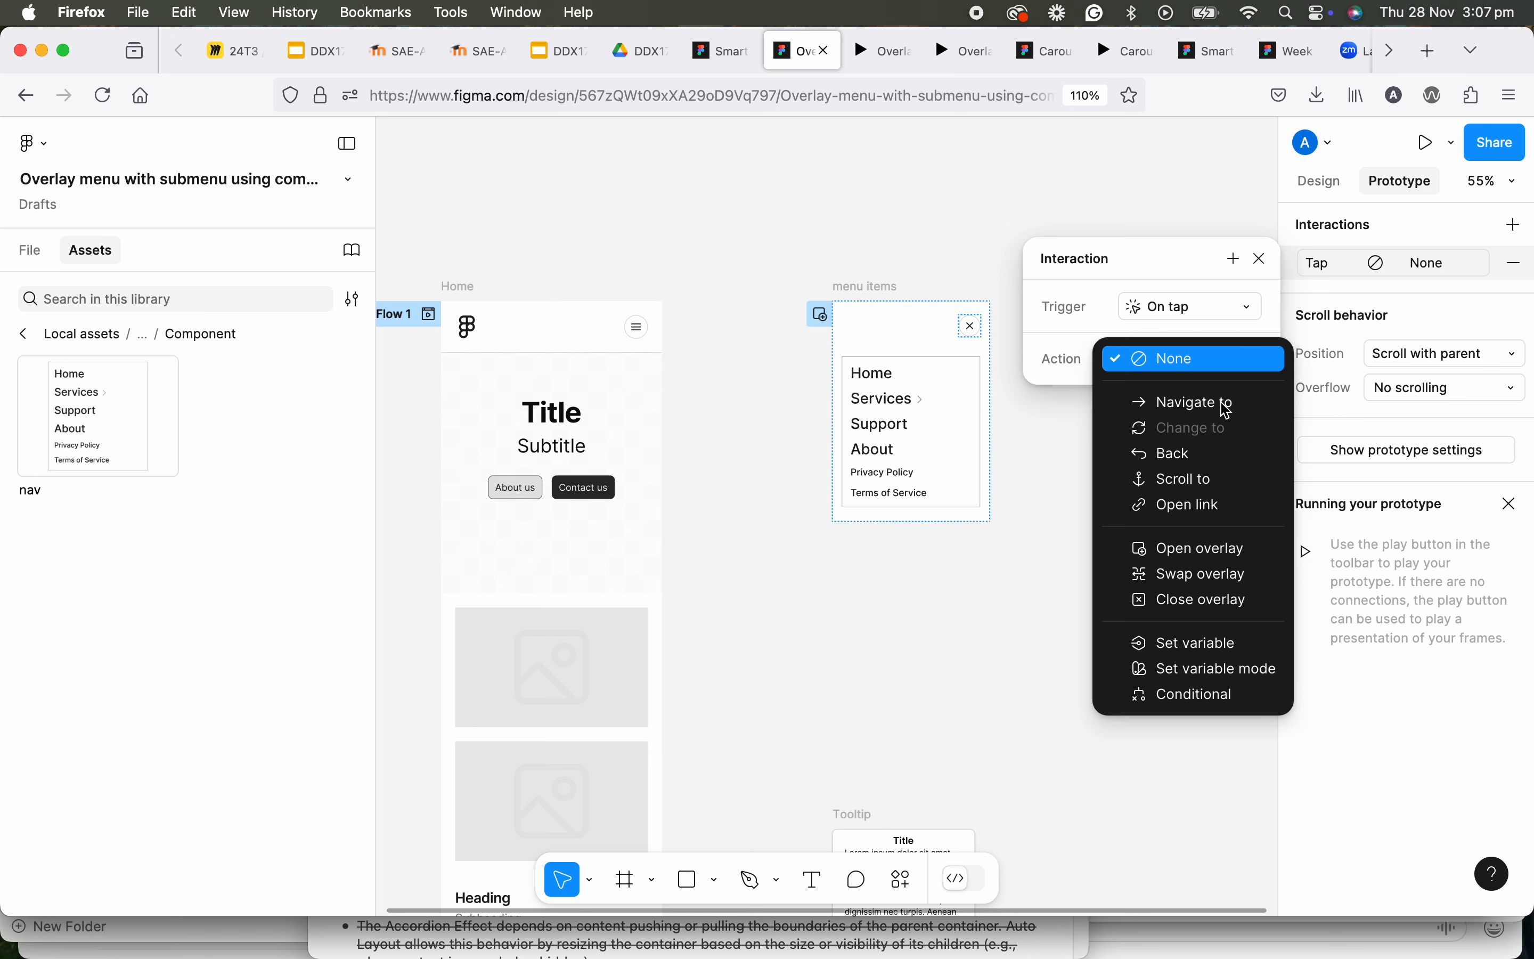
left_click(1238, 609)
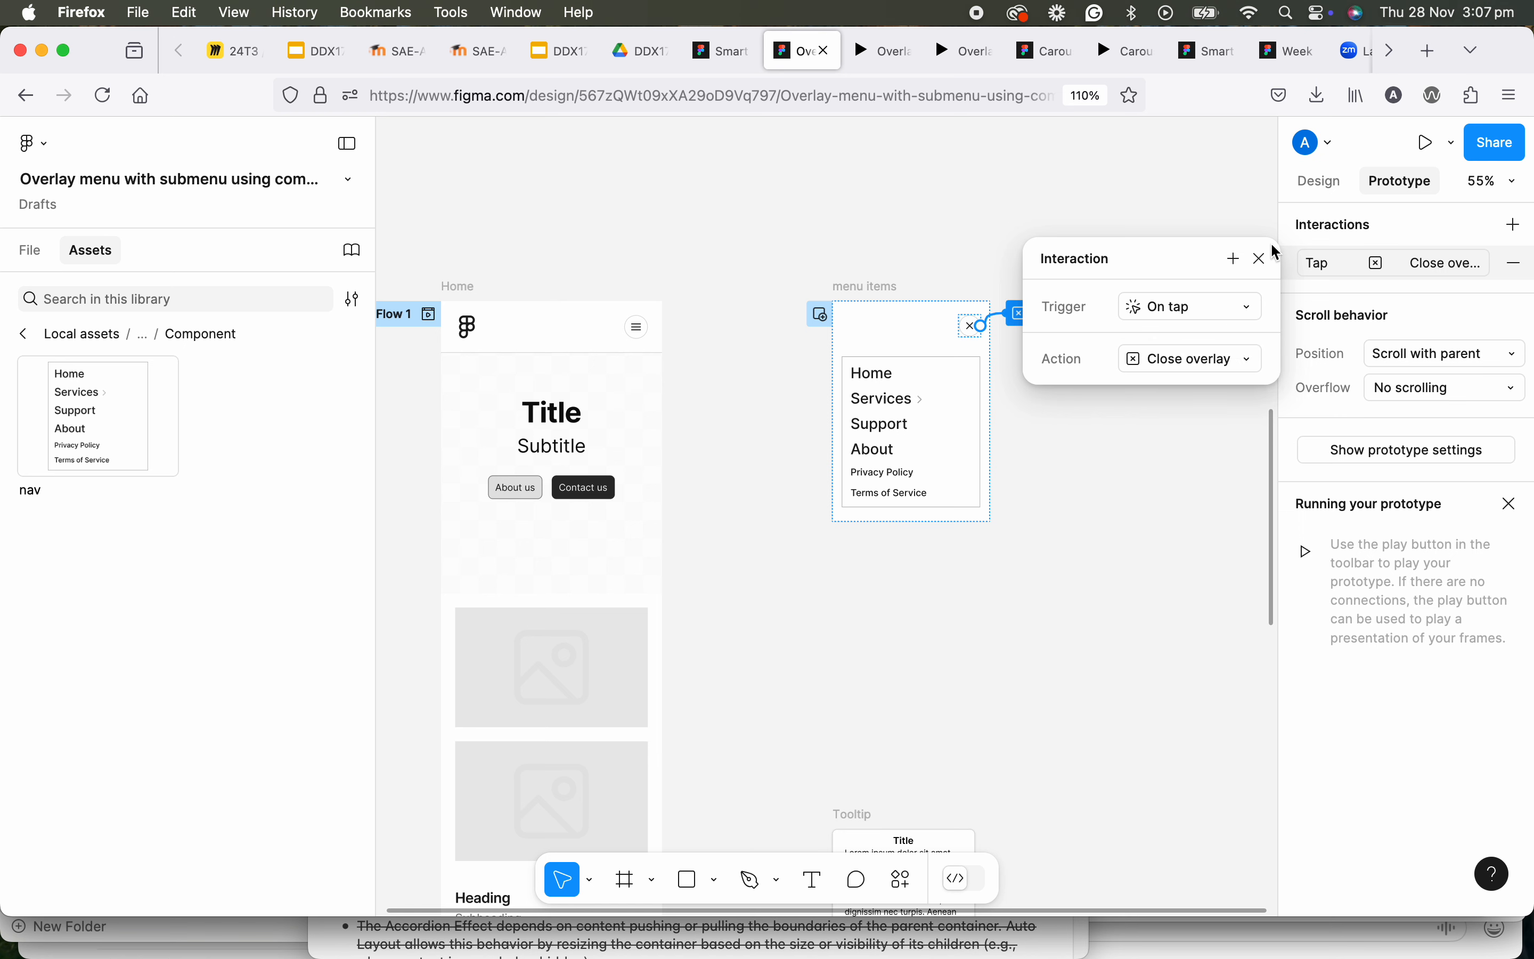
left_click(1263, 260)
In the prototype, test opening the overlay menu, toggling the Services submenu and closing the menu with its close icon
left_click(883, 51)
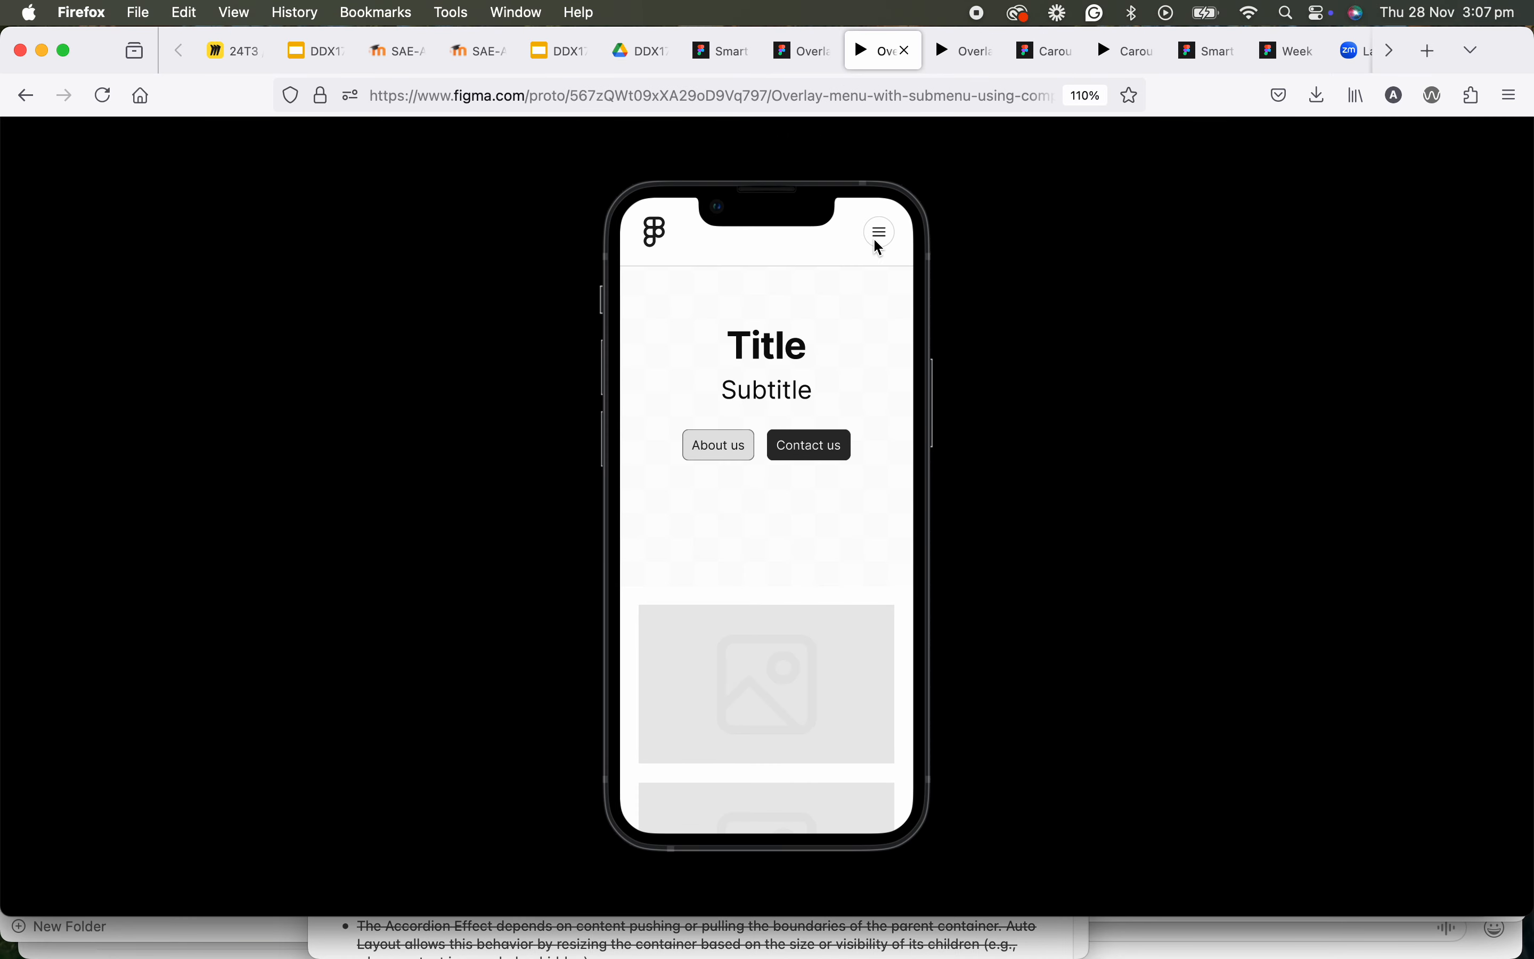
left_click(877, 236)
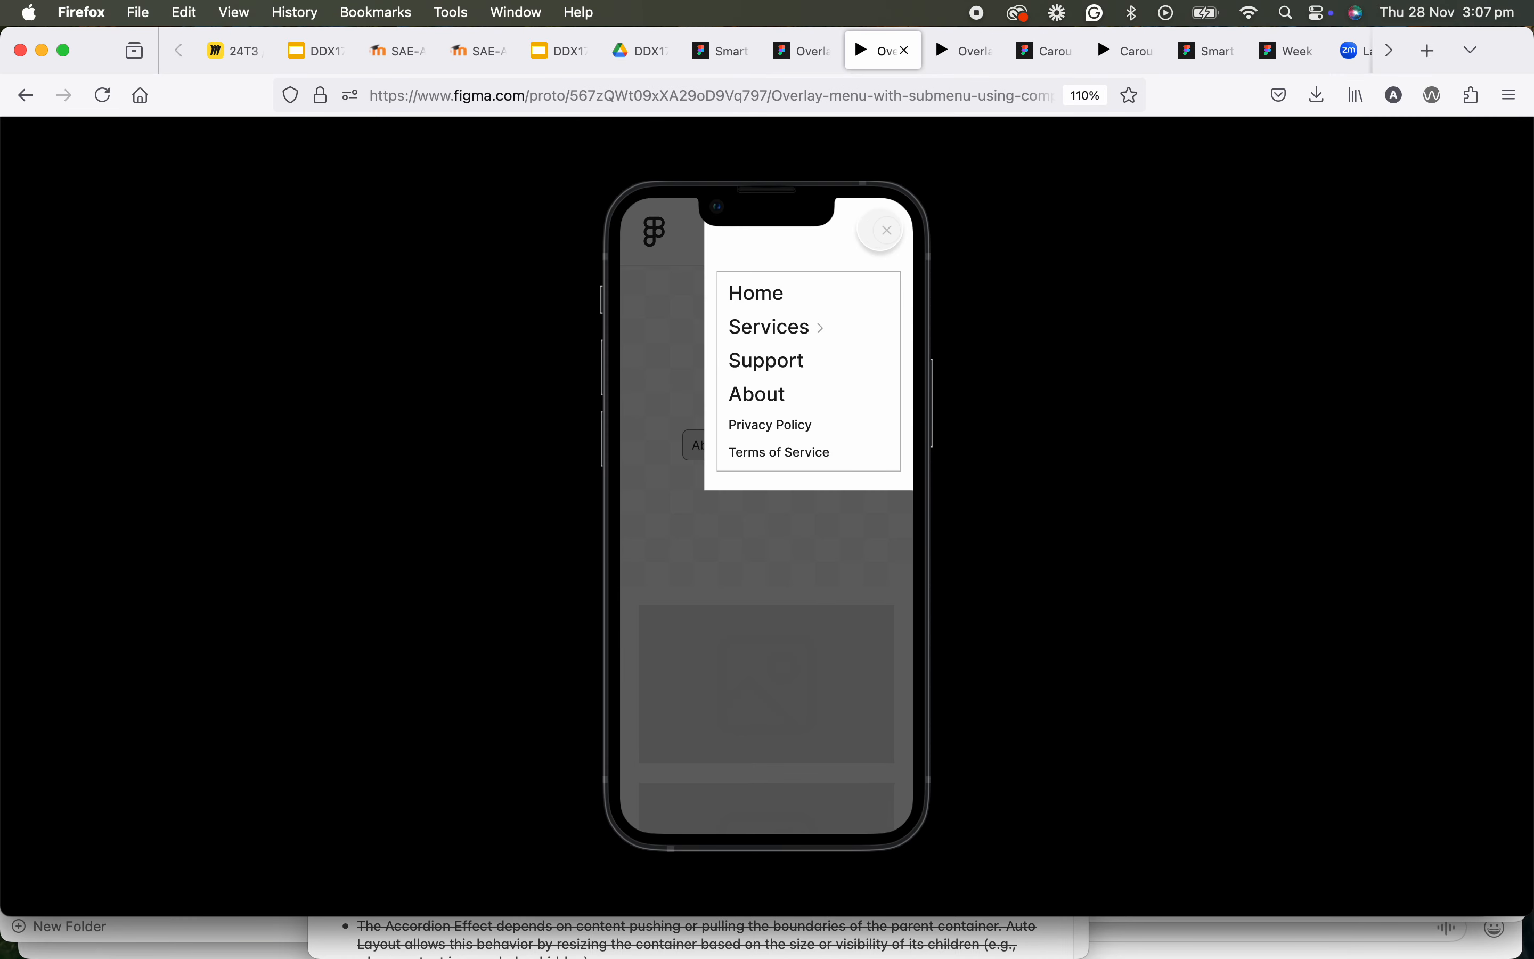
left_click(802, 329)
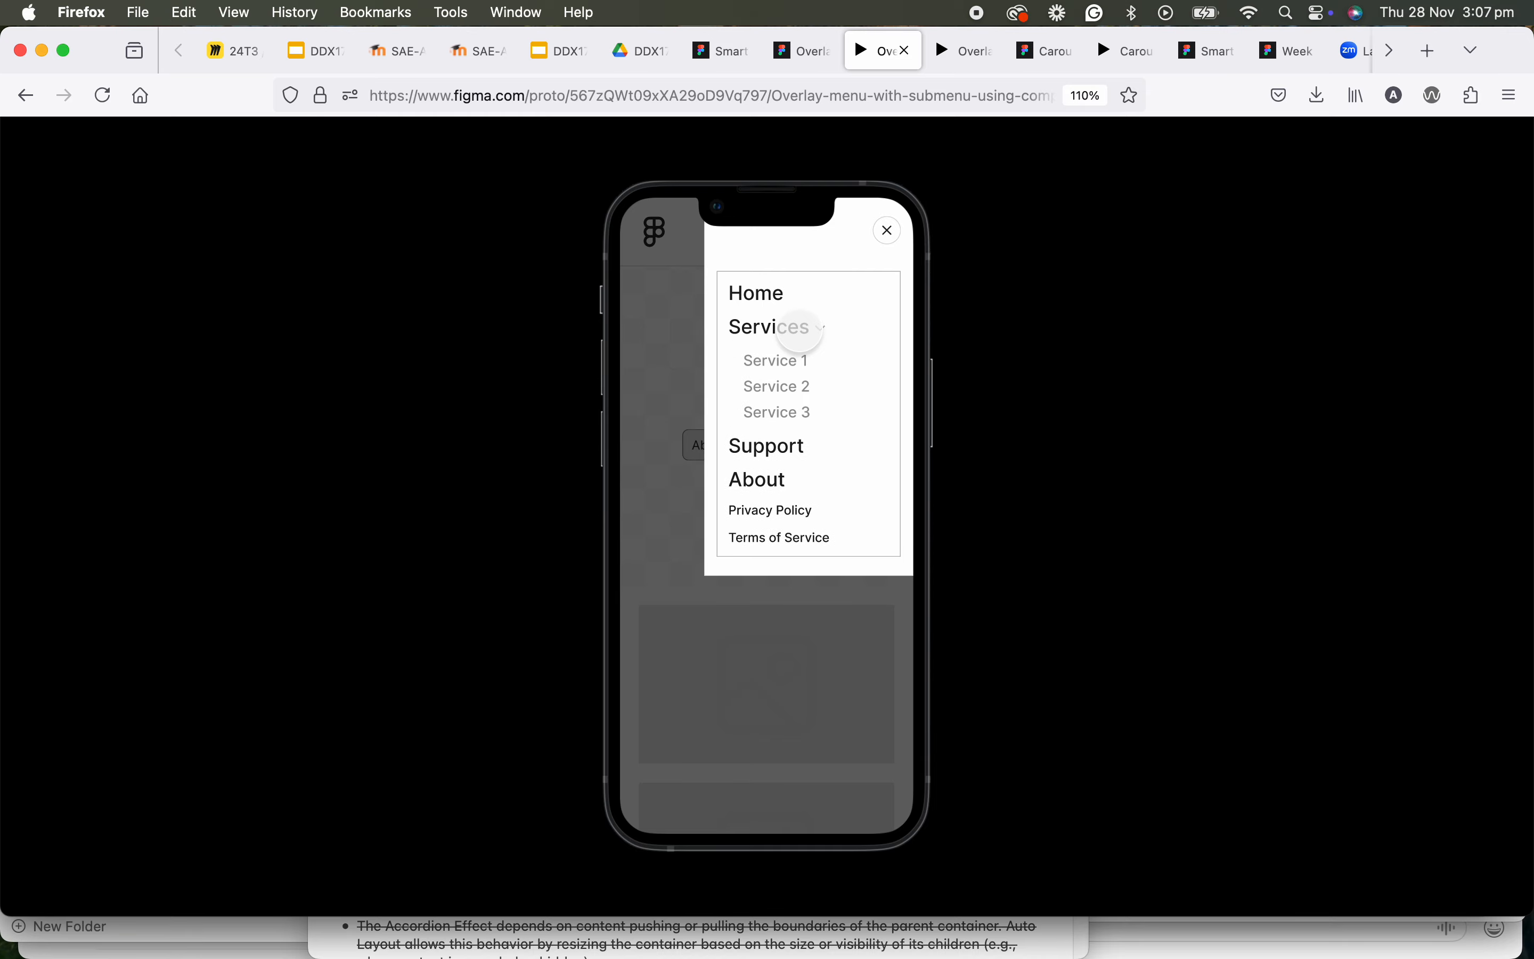
left_click(800, 328)
left_click(799, 326)
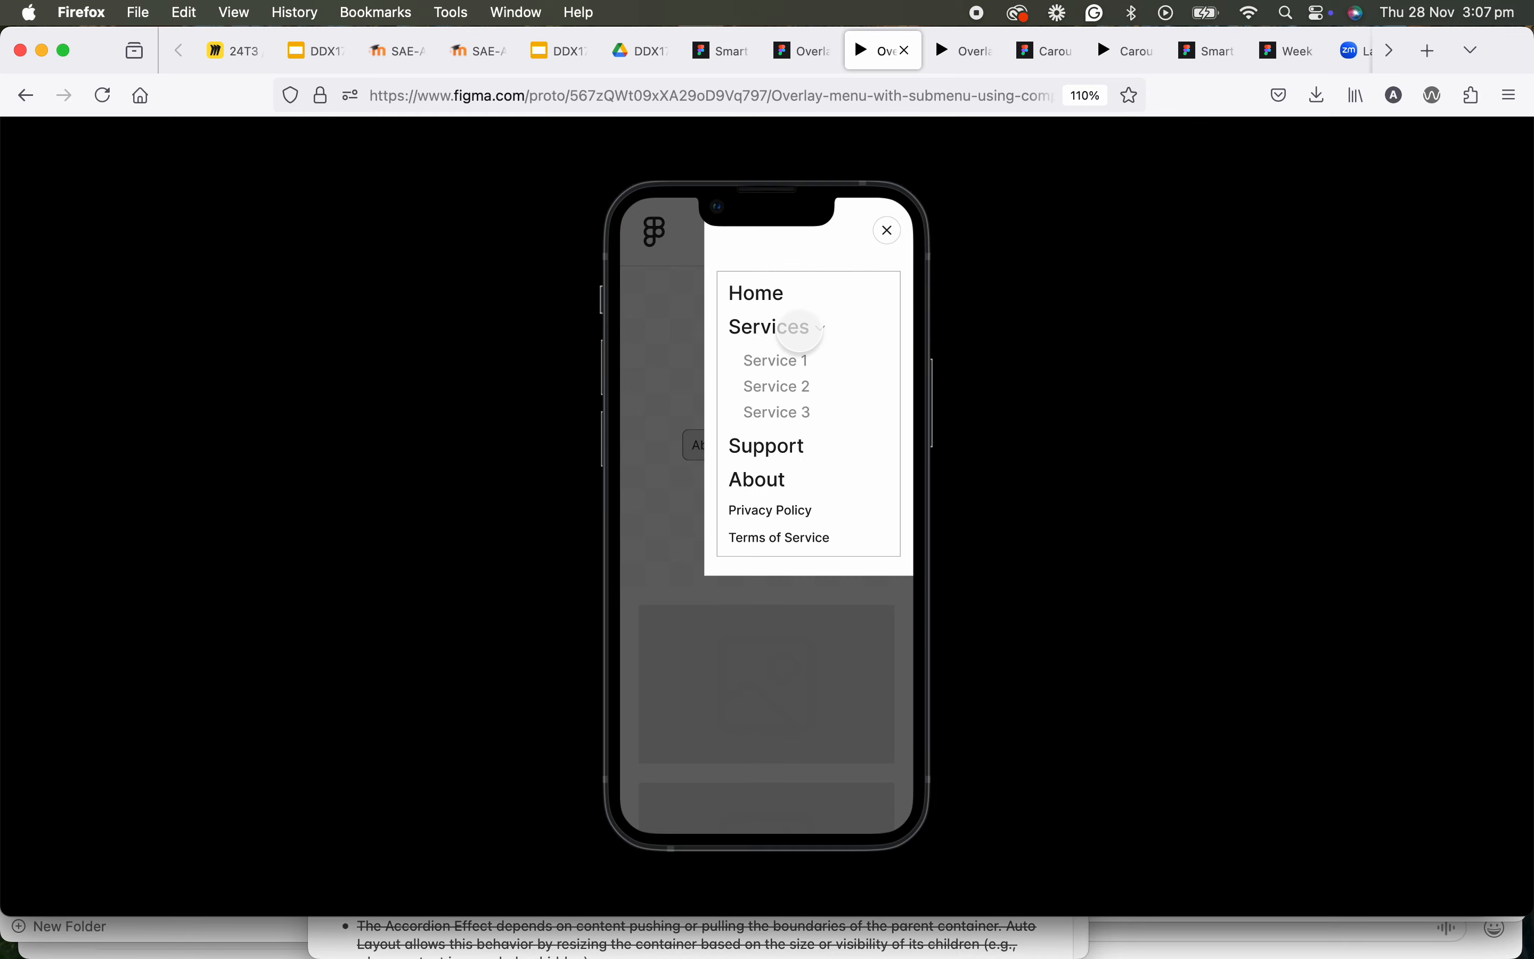
left_click(887, 231)
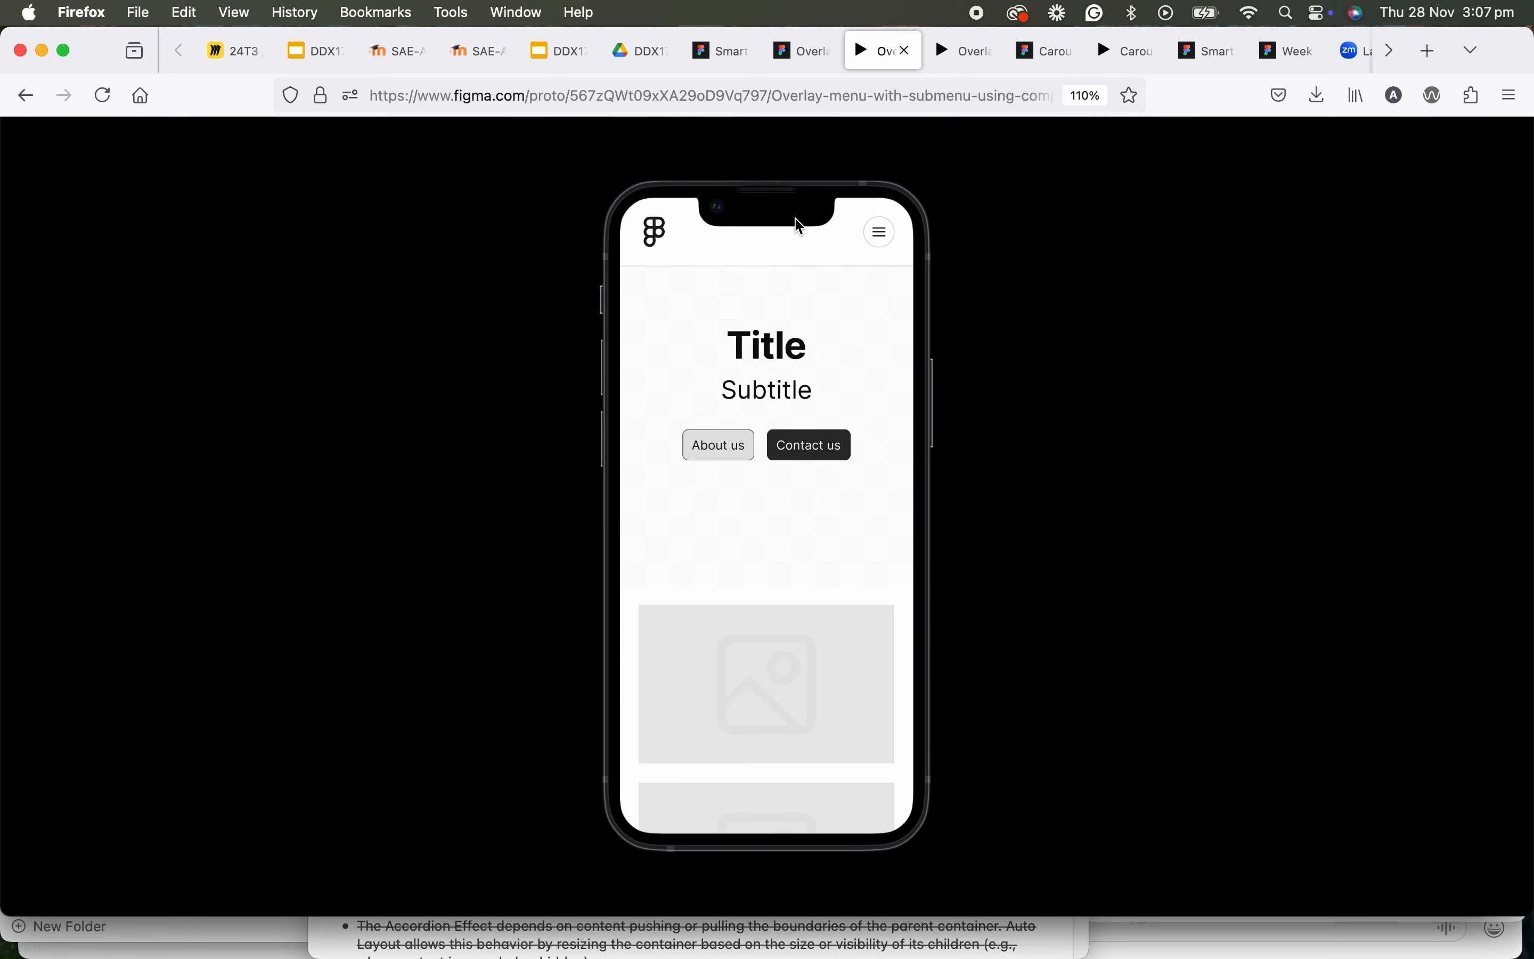
Return to the design file and examine the Service 1 link in the expanded nav variant, then the whole Component frame
left_click(802, 50)
scroll(749, 310, "up", 10)
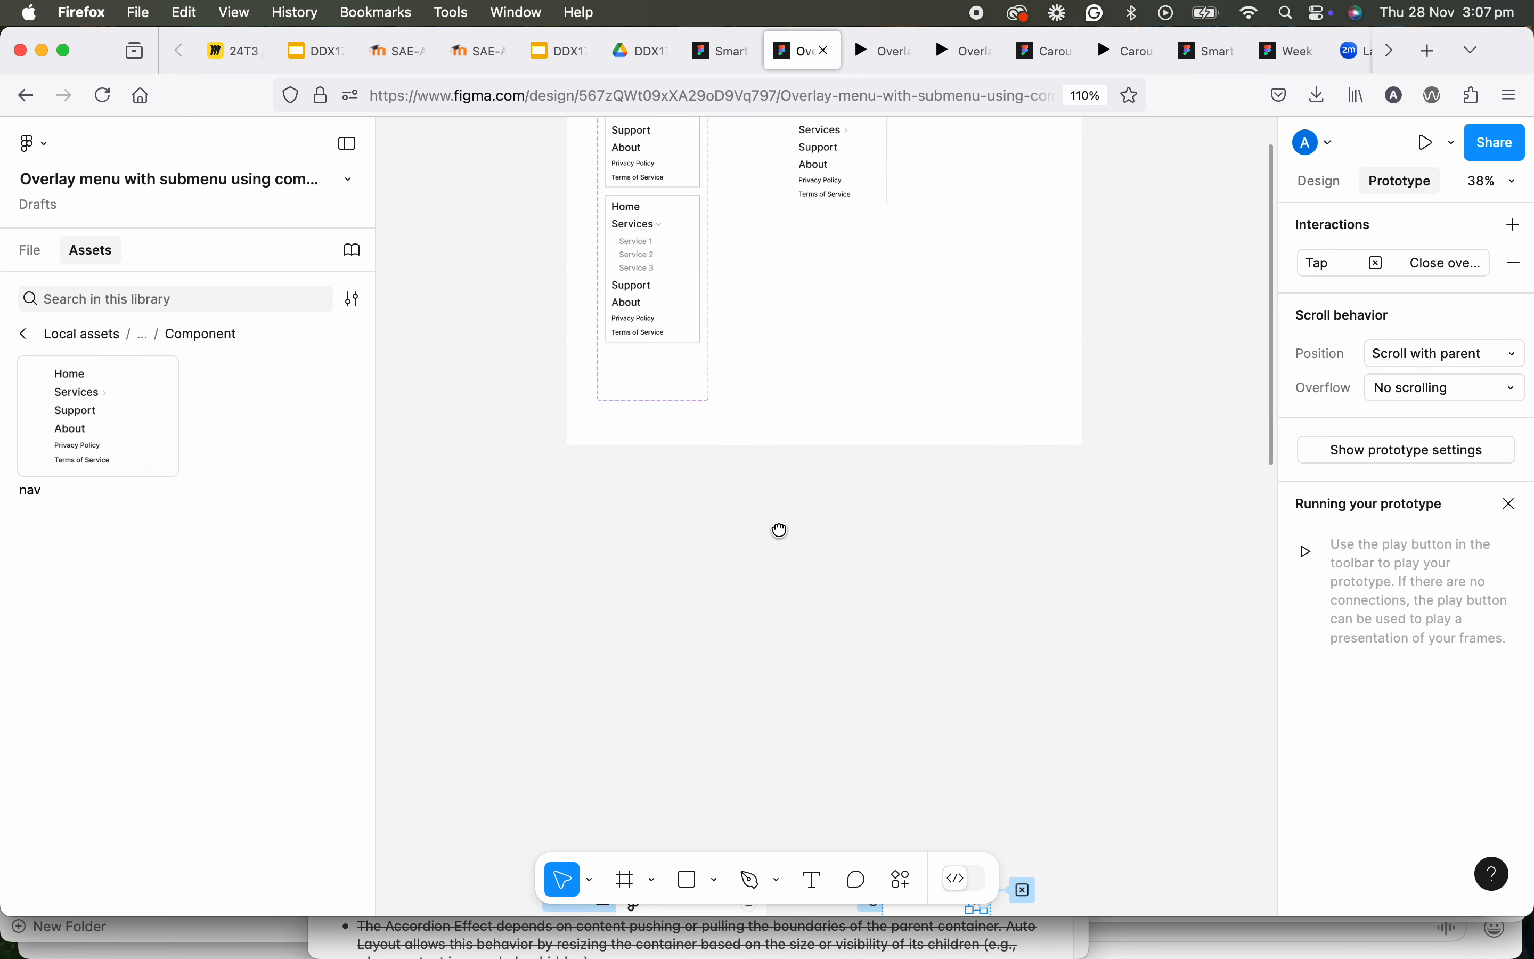
scroll(588, 369, "up", 5)
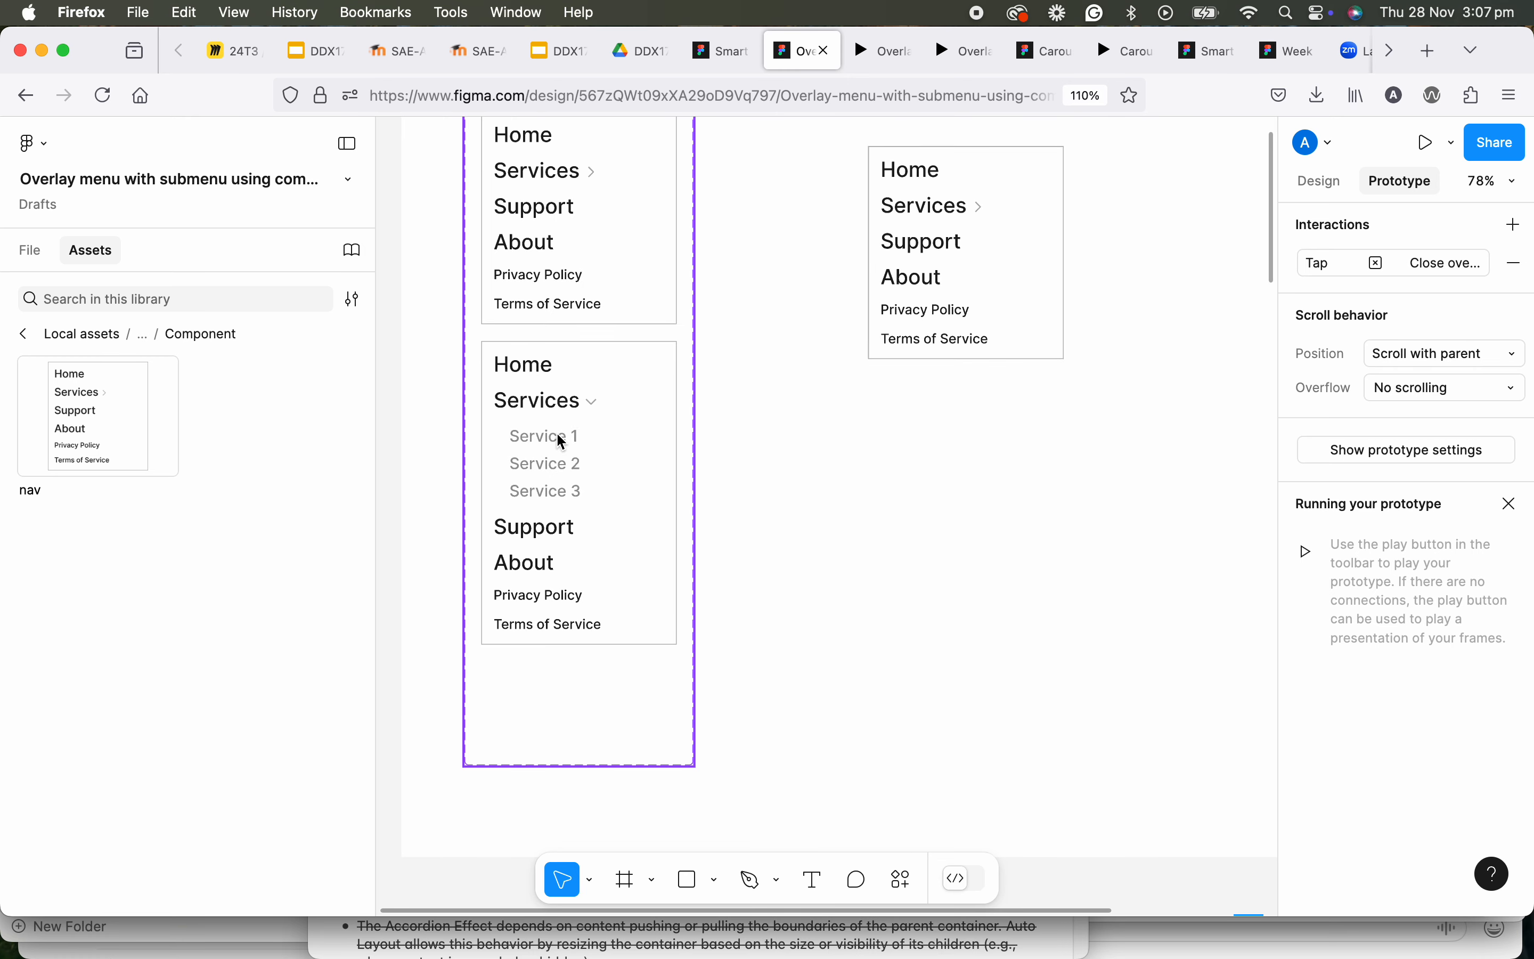
left_click(556, 435)
scroll(571, 390, "up", 3)
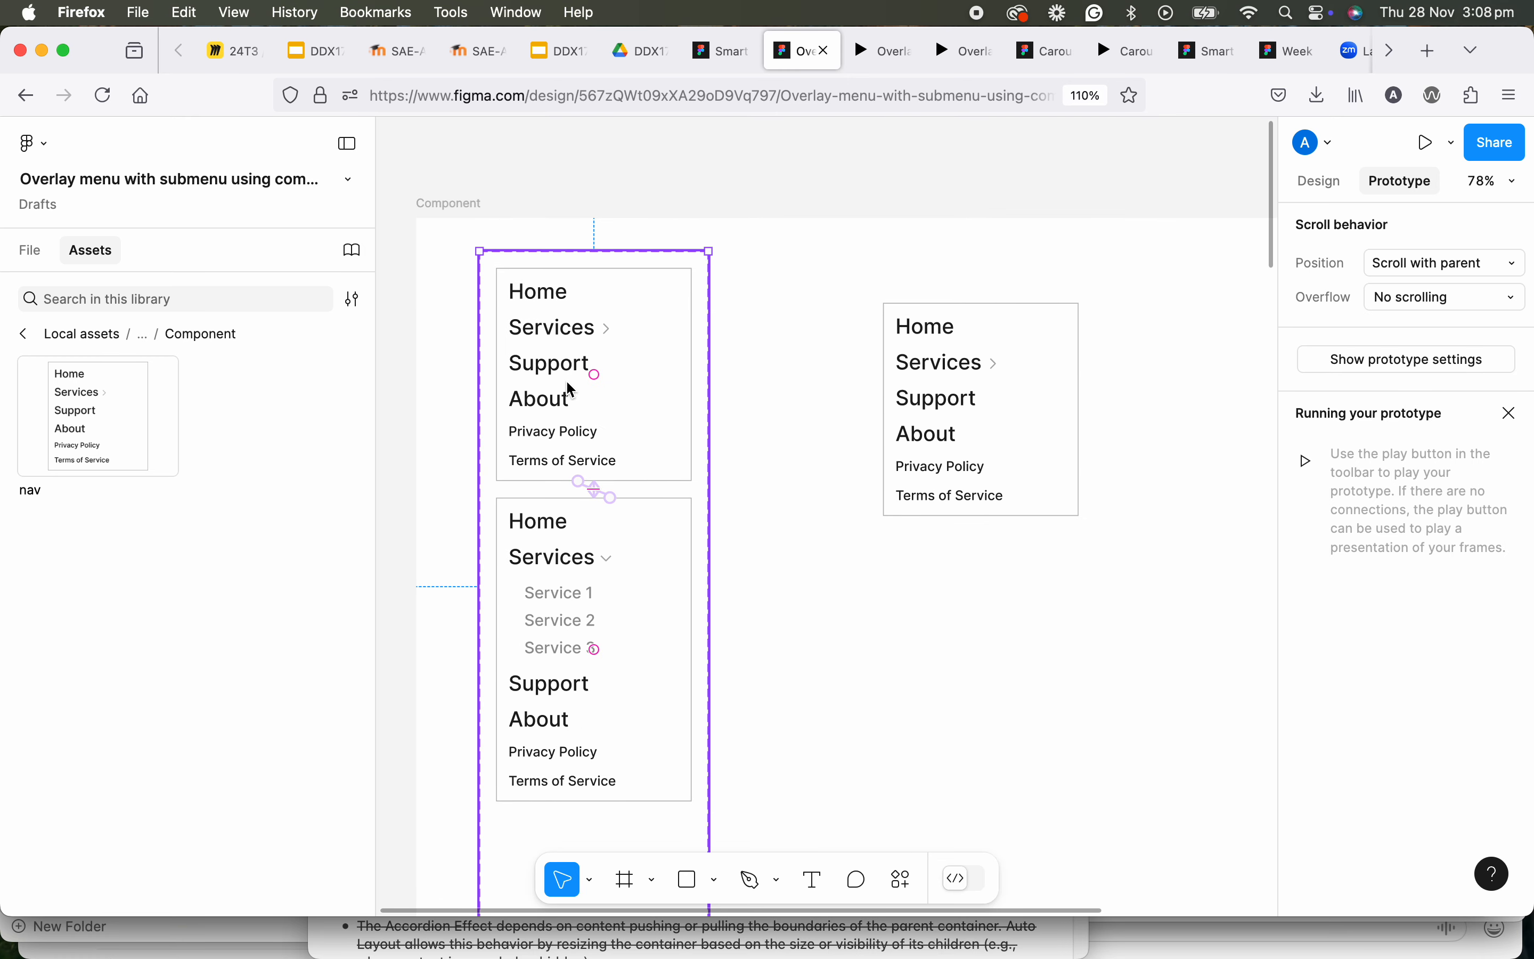
scroll(574, 596, "up", 4)
left_click(573, 593)
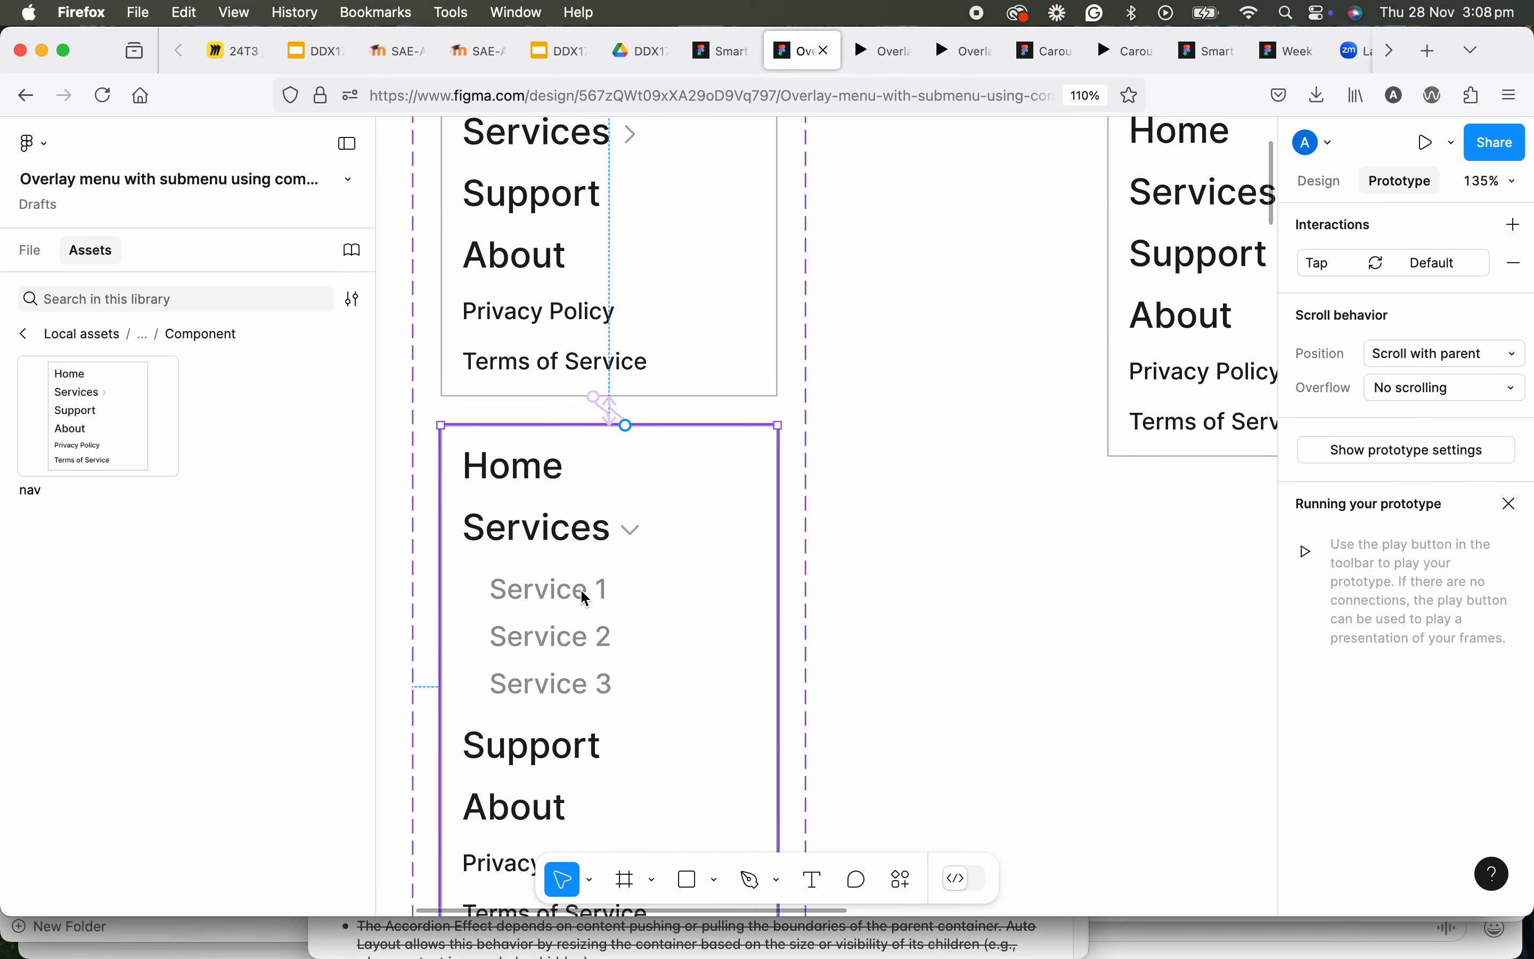
left_click(582, 593)
left_click(582, 594)
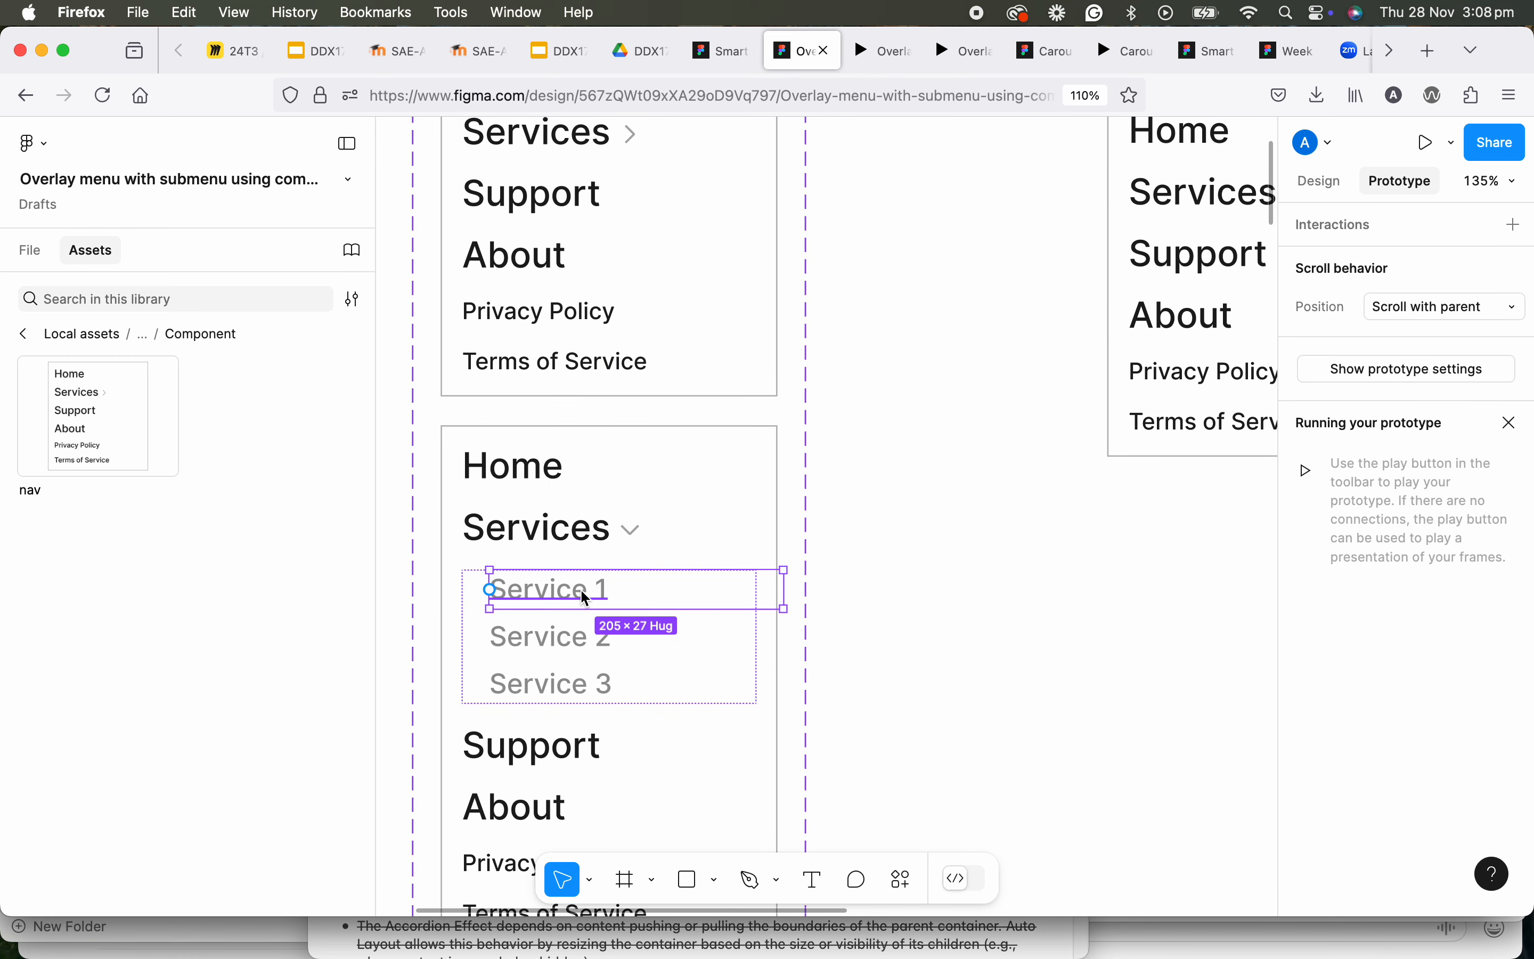
scroll(581, 591, "down", 5)
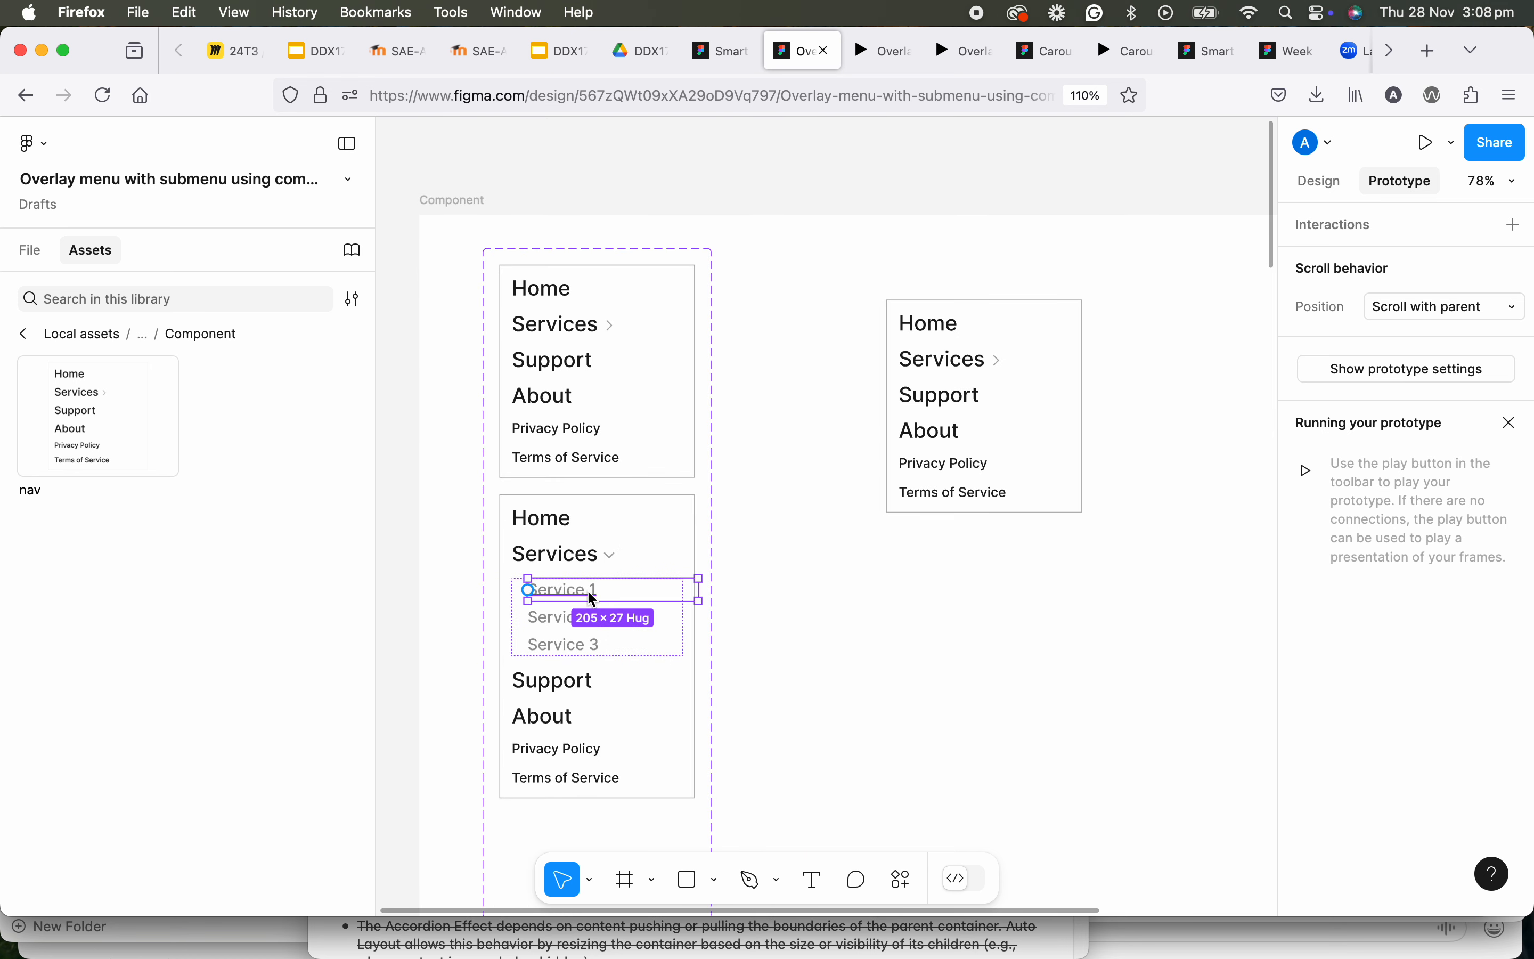
scroll(584, 574, "down", 5)
scroll(584, 573, "left", 3)
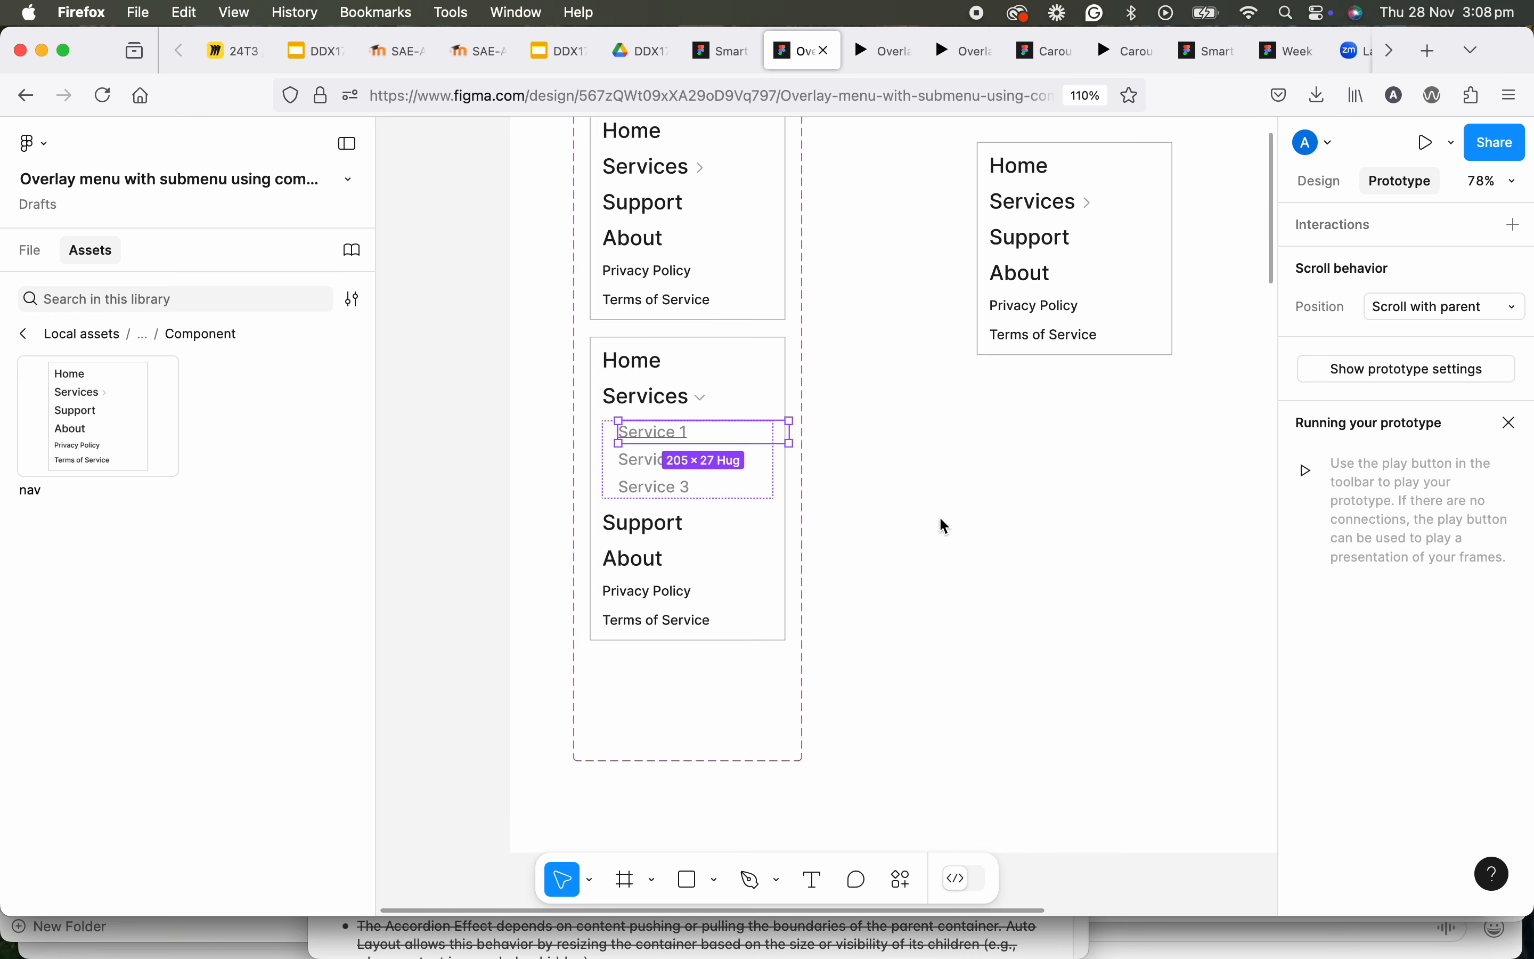
scroll(939, 515, "down", 5)
scroll(998, 544, "down", 3)
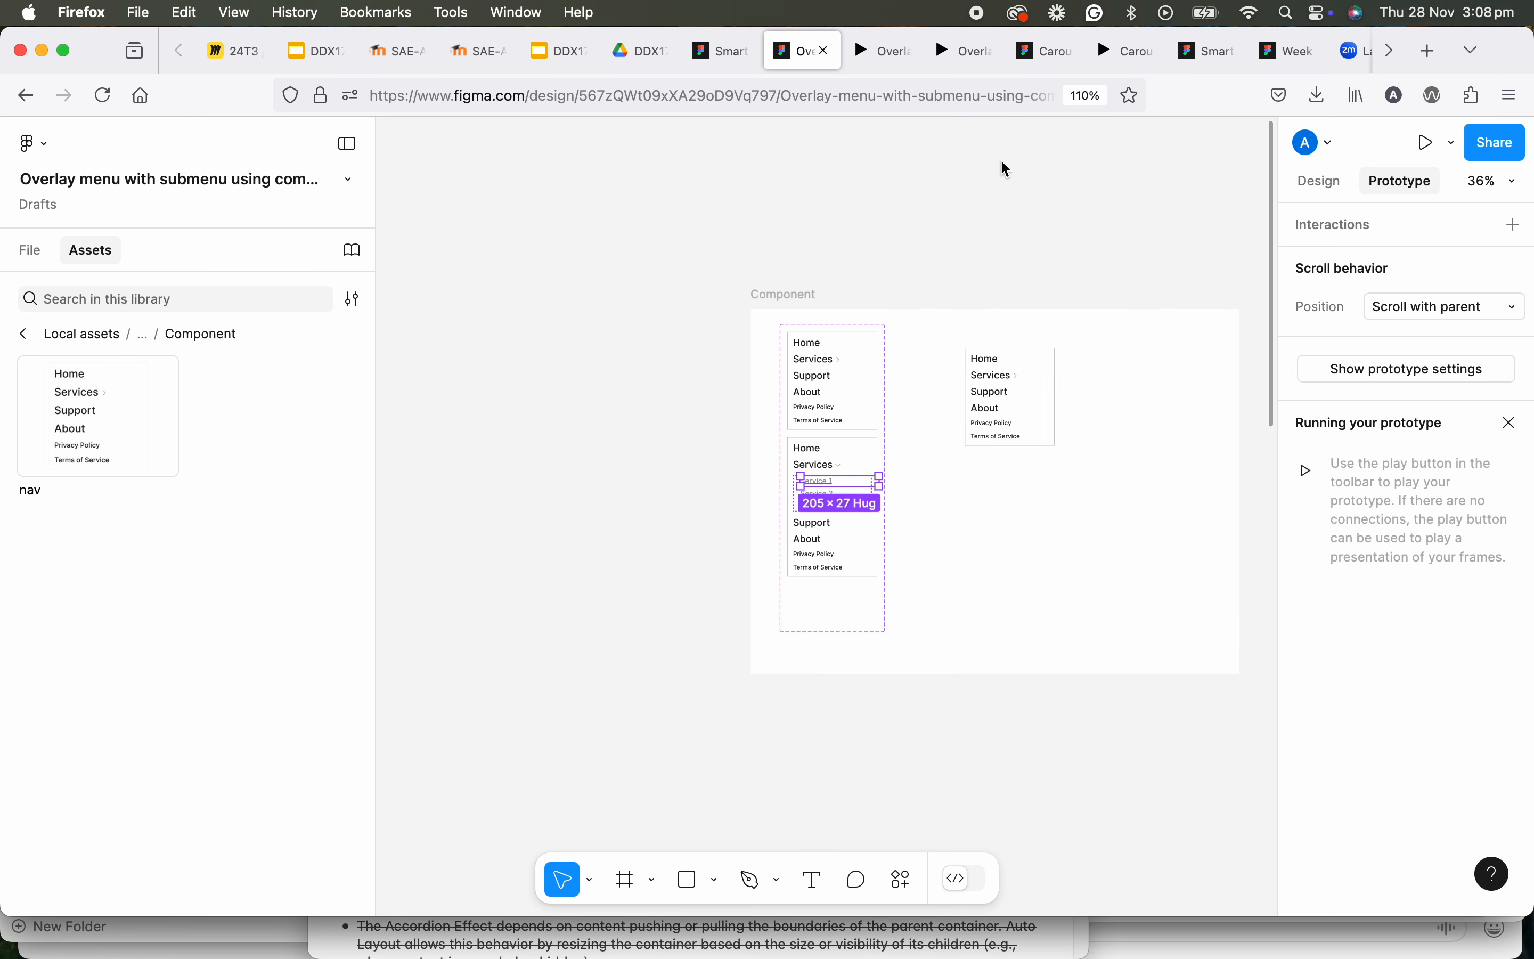